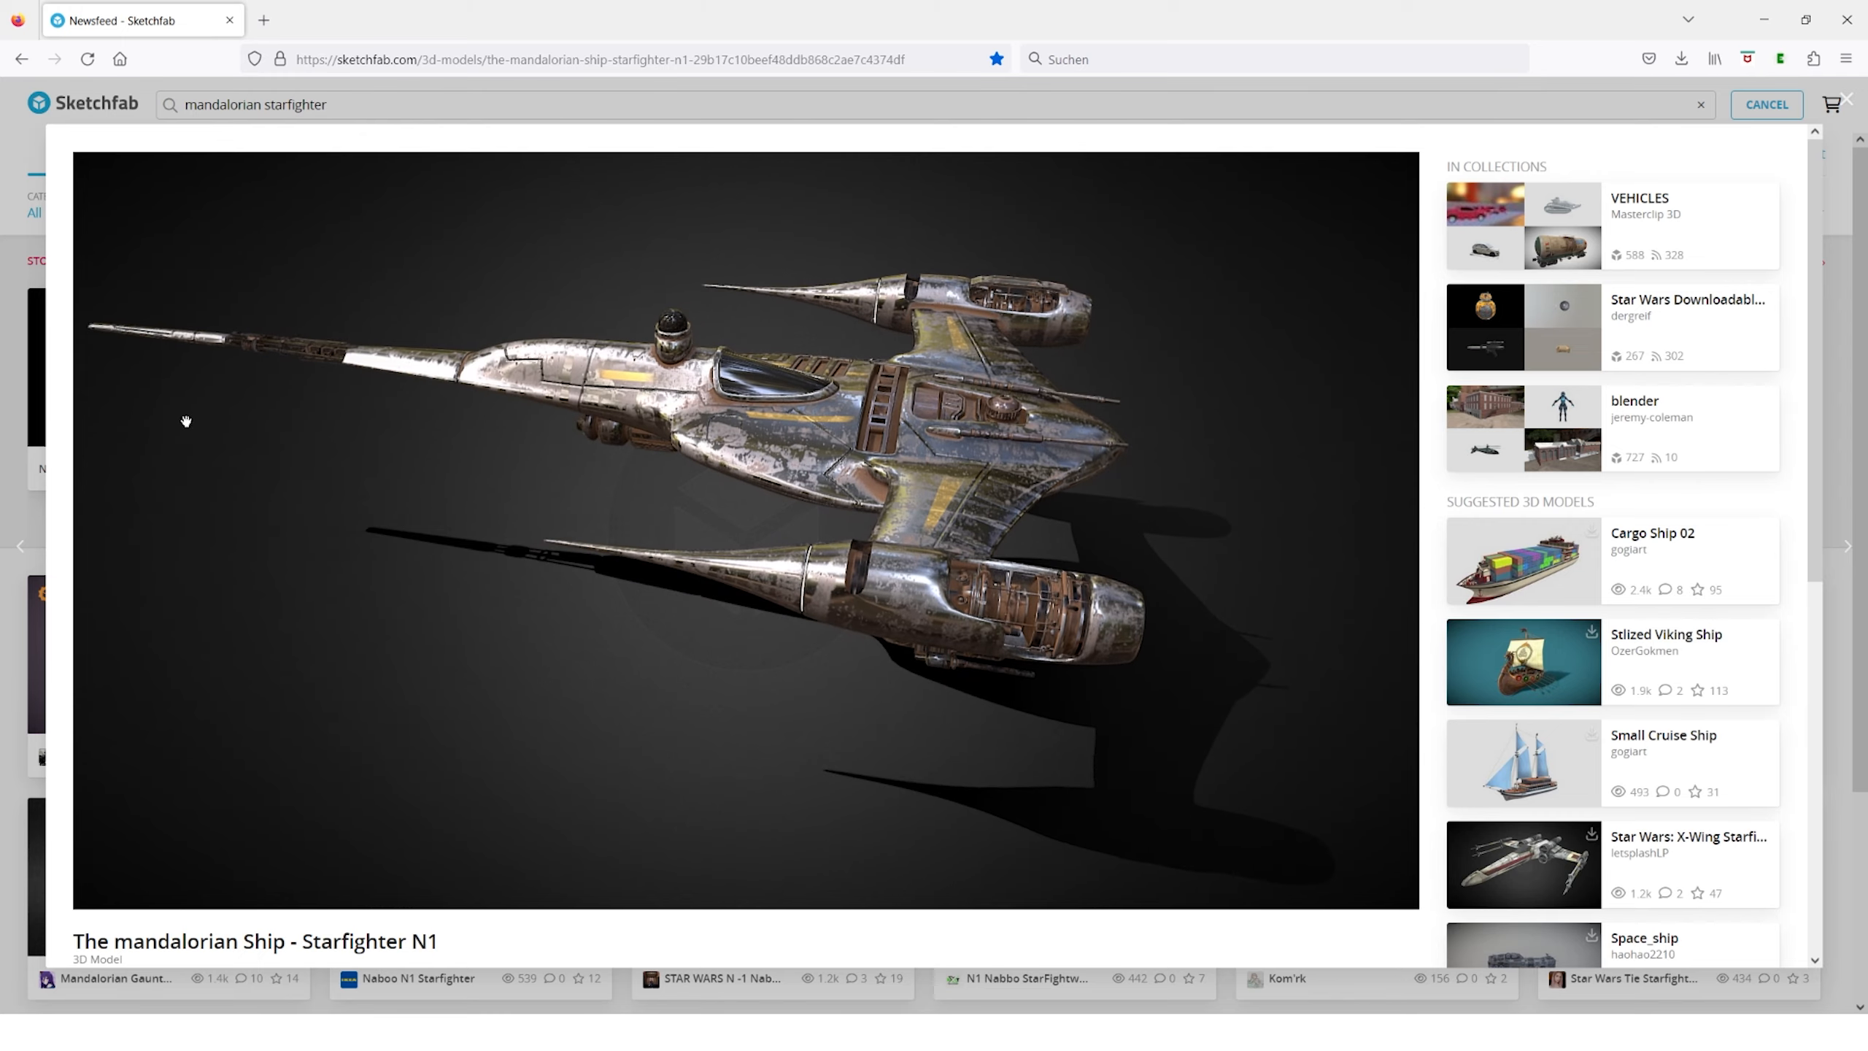
# Review the details and description of The mandalorian Ship - Starfighter N1 model on its Sketchfab page
pyautogui.scroll(-3, 1471, 614)
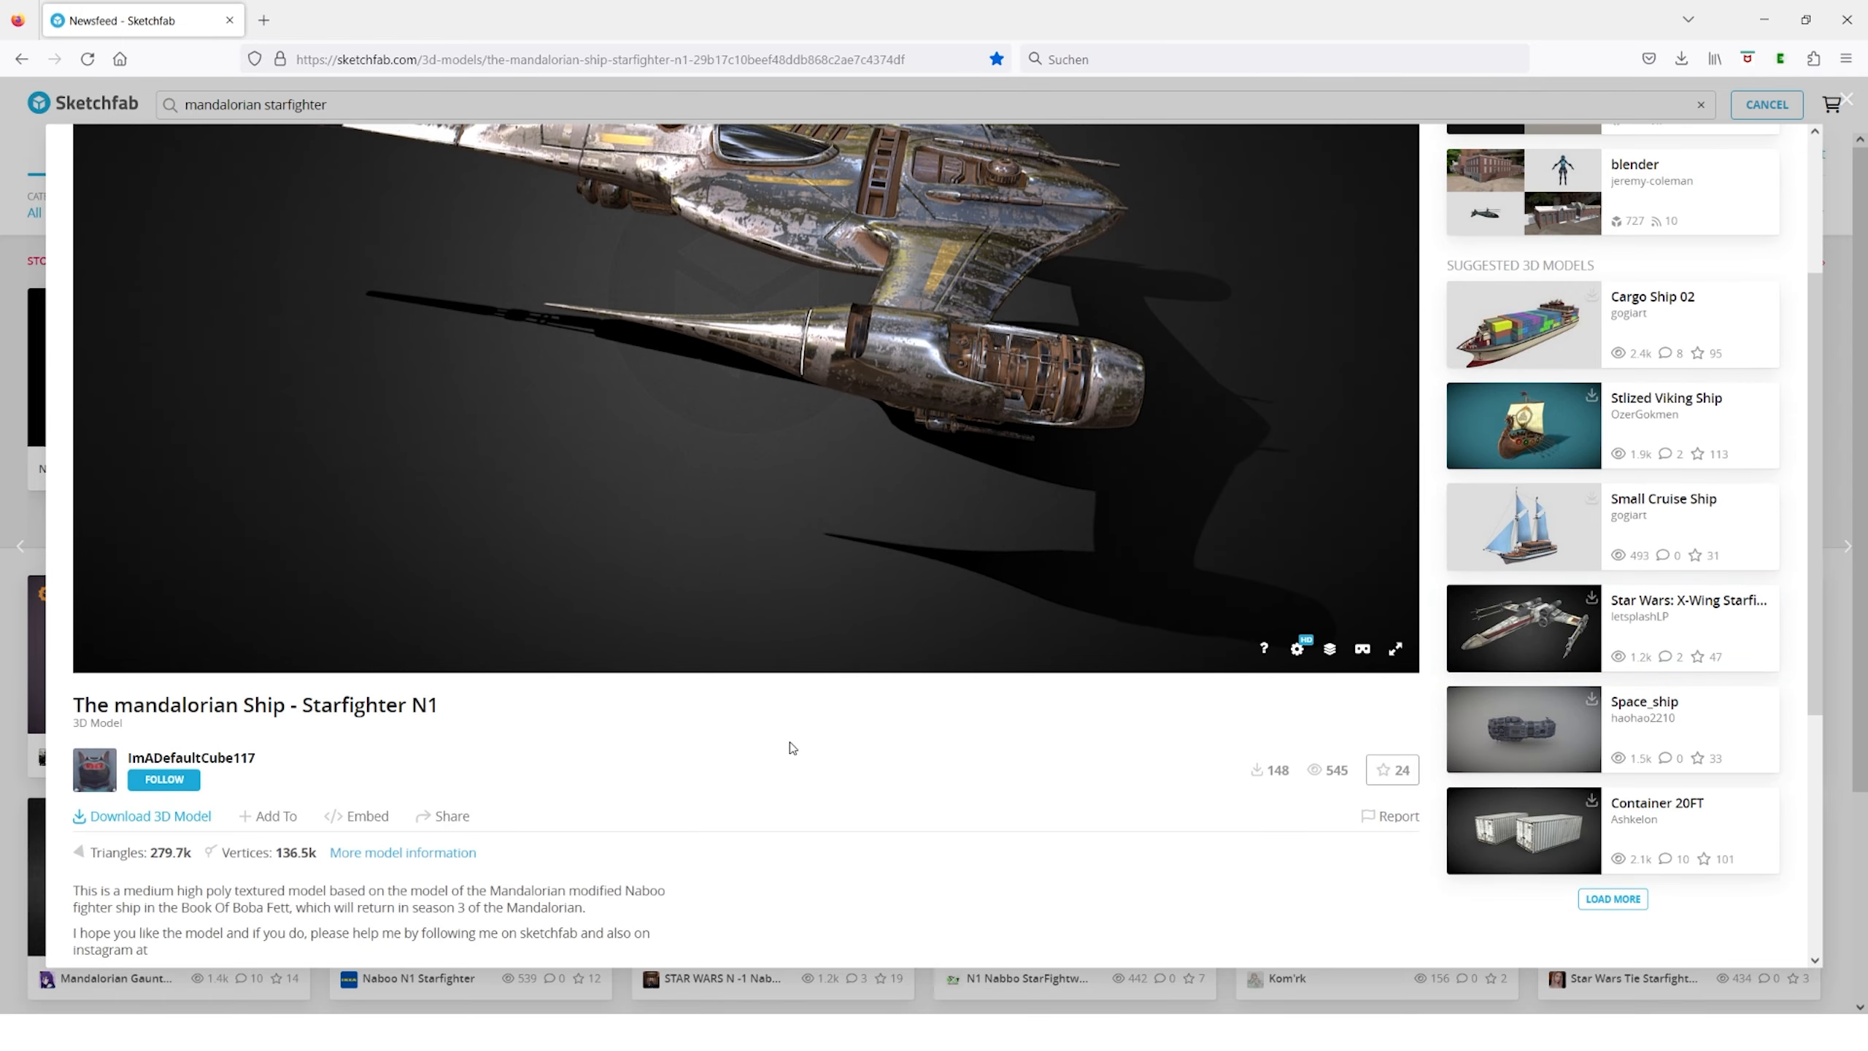
pyautogui.scroll(3, 791, 748)
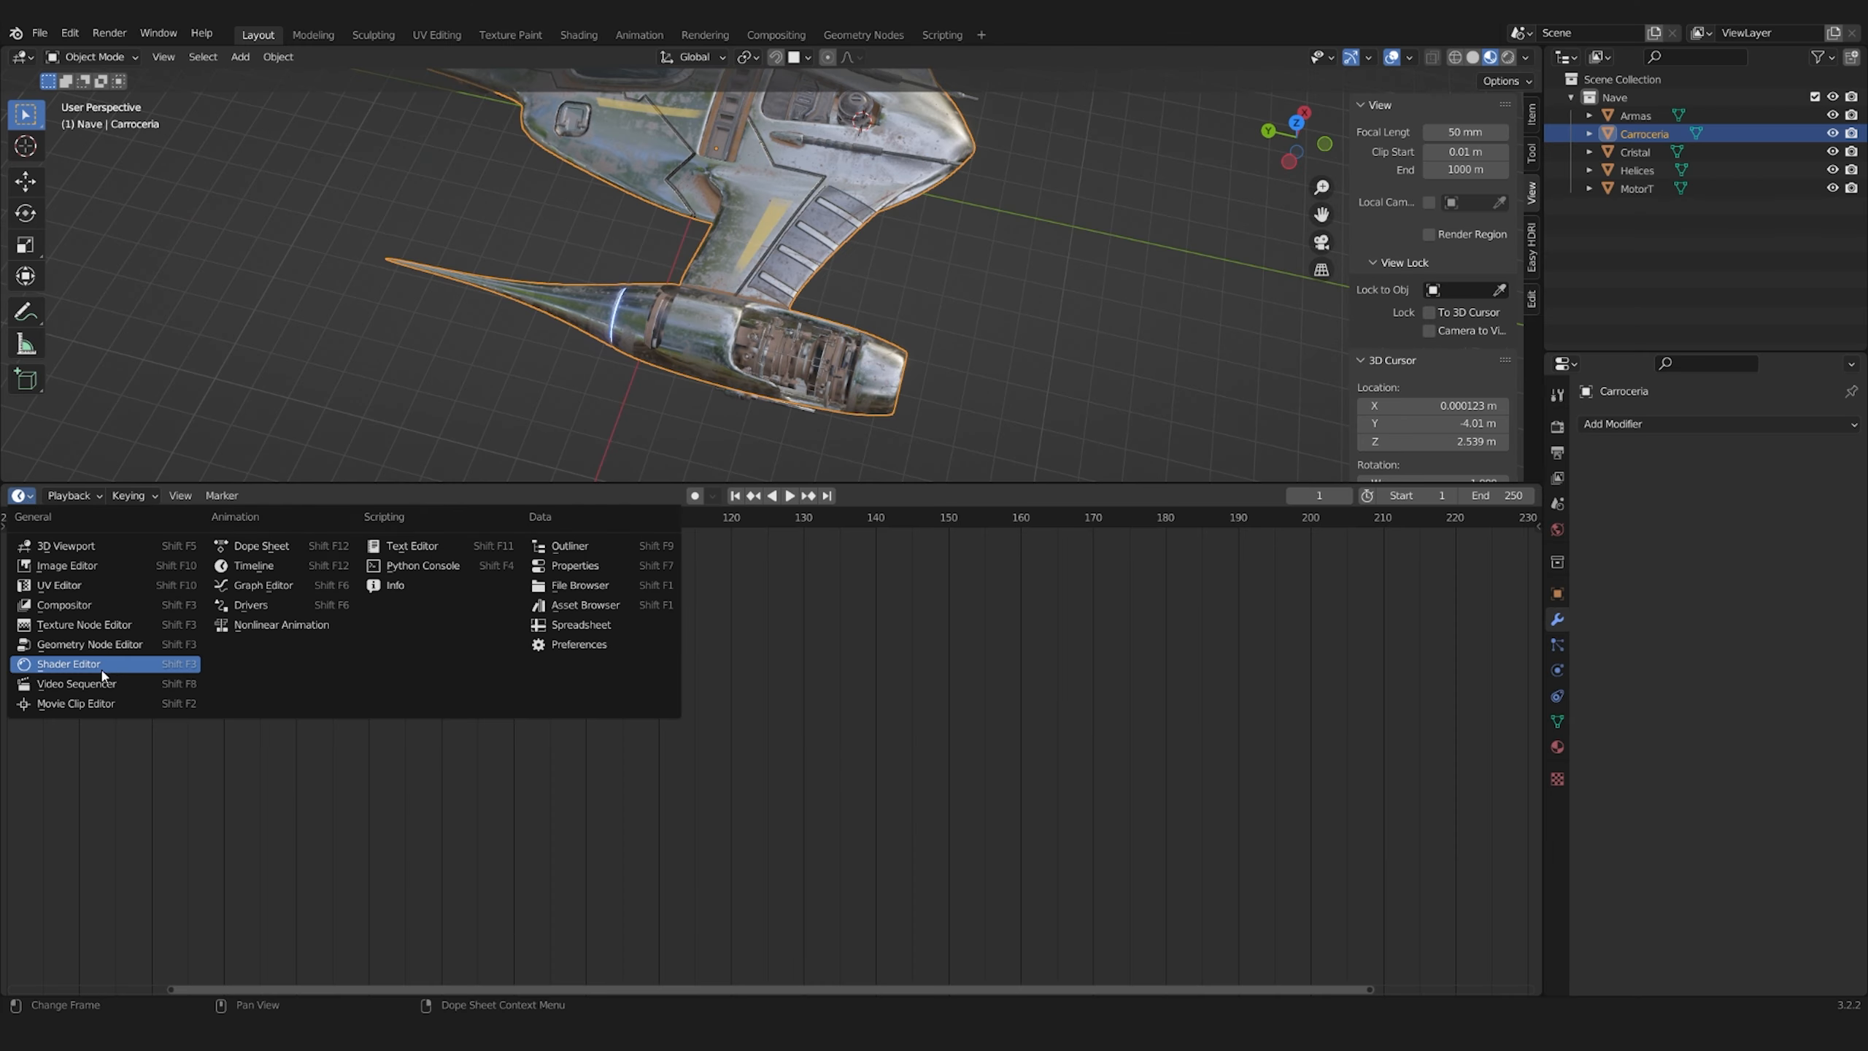
pyautogui.click(44, 666)
pyautogui.scroll(5, 785, 383)
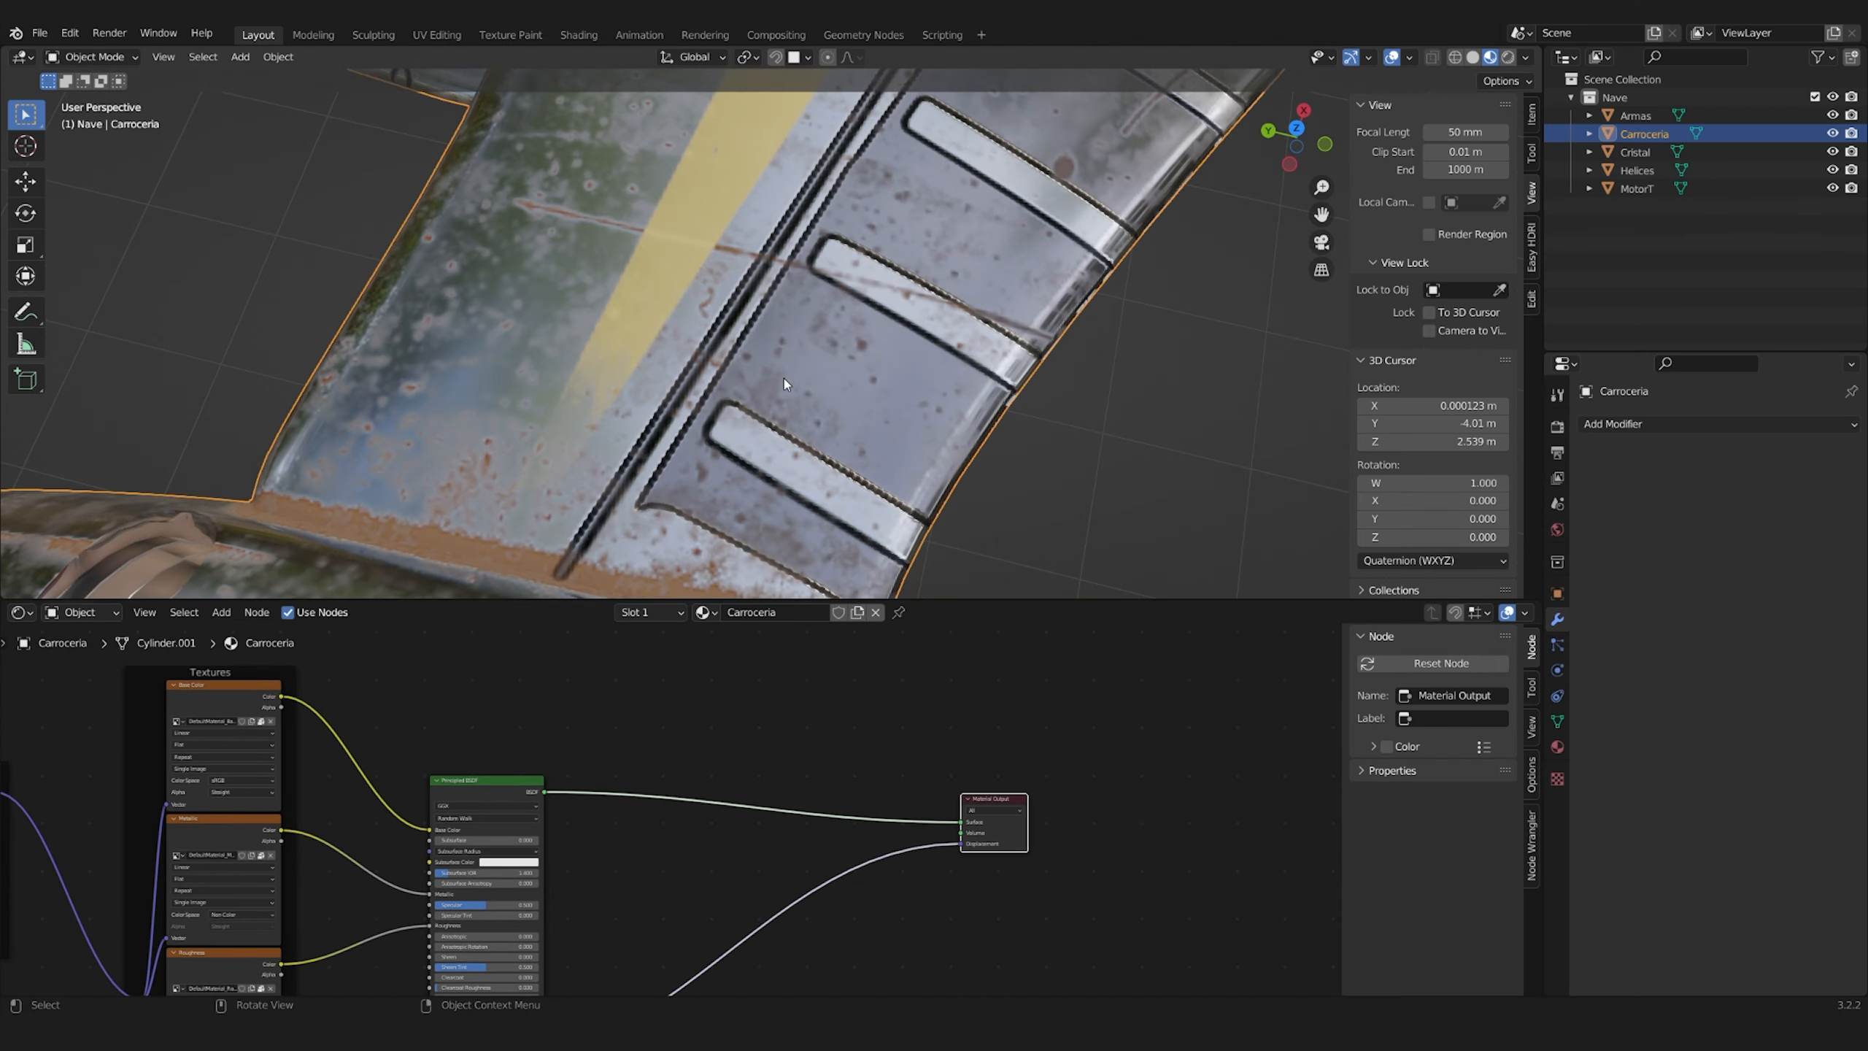
# Add a new Principled BSDF to the Carroceria material and connect it to the Material Output's surface
pyautogui.click(661, 697)
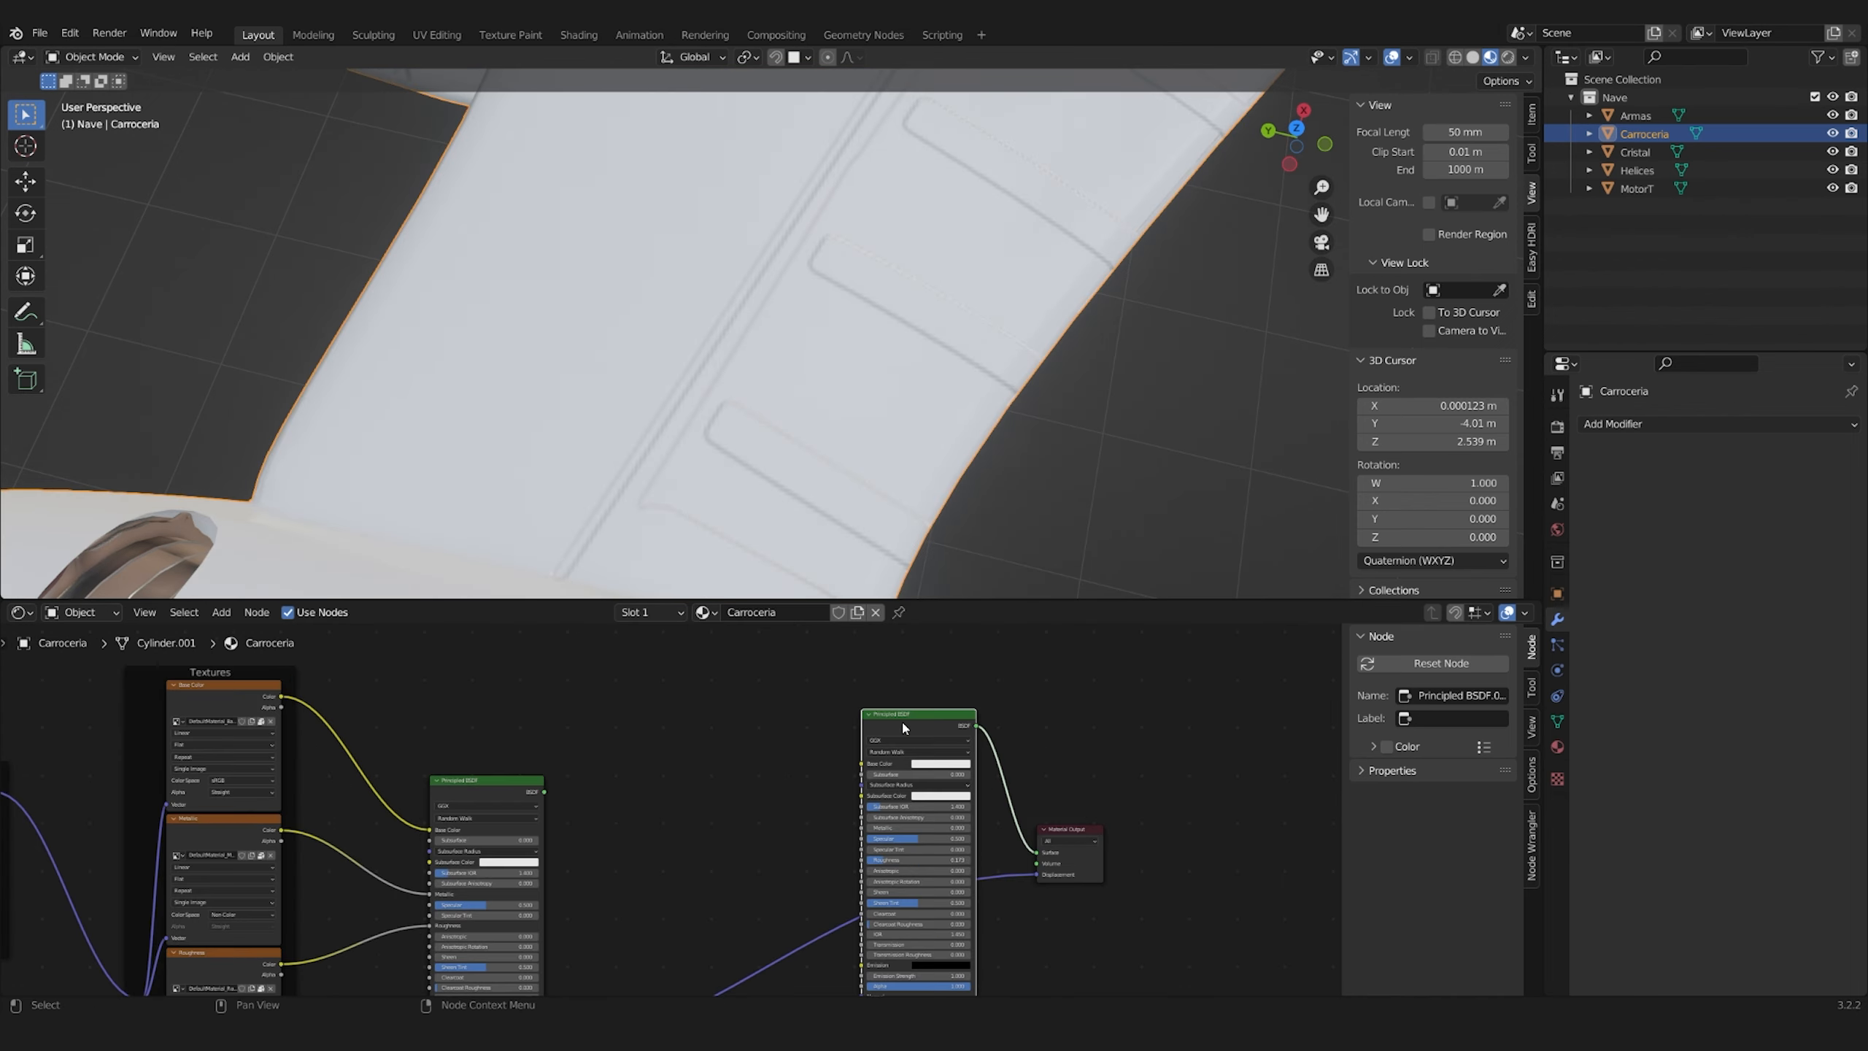
pyautogui.press('b')
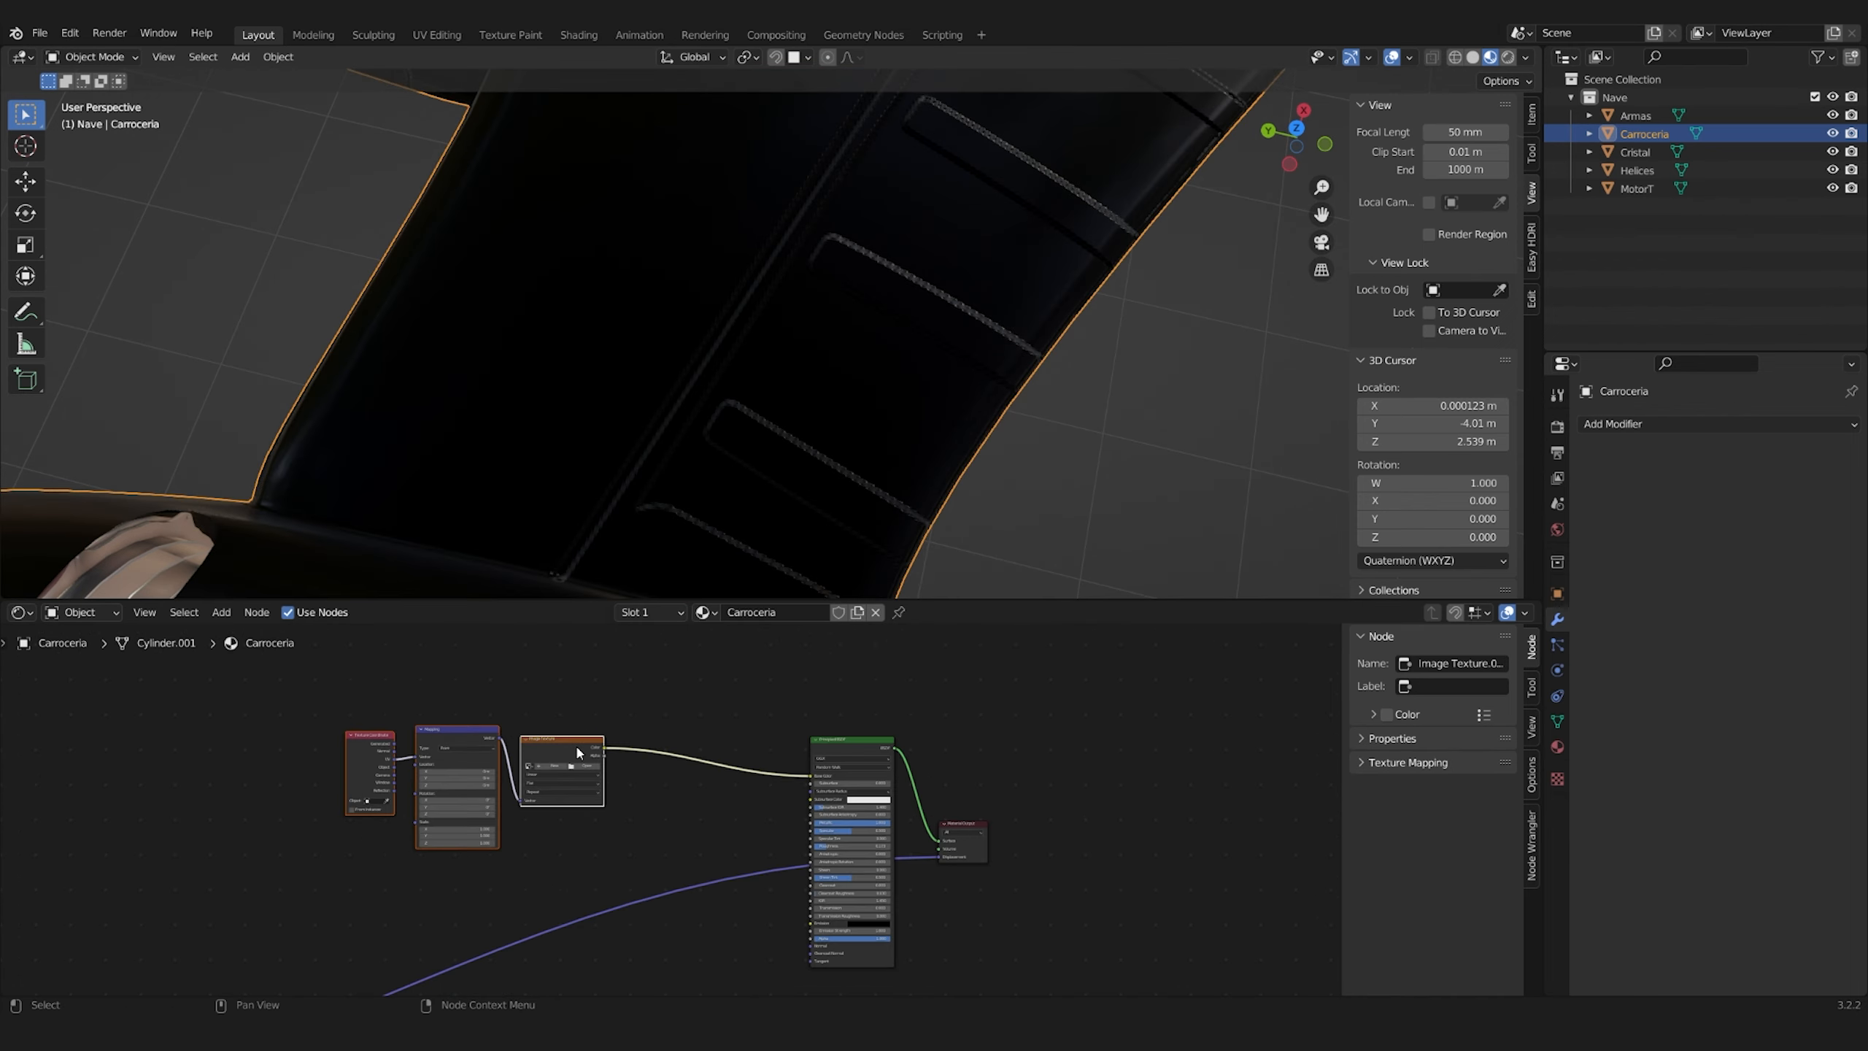
pyautogui.scroll(6, 577, 752)
# Load MetalGrunge_01.png from the Grunge texture folder into the hull material's Image Texture node
pyautogui.click(487, 711)
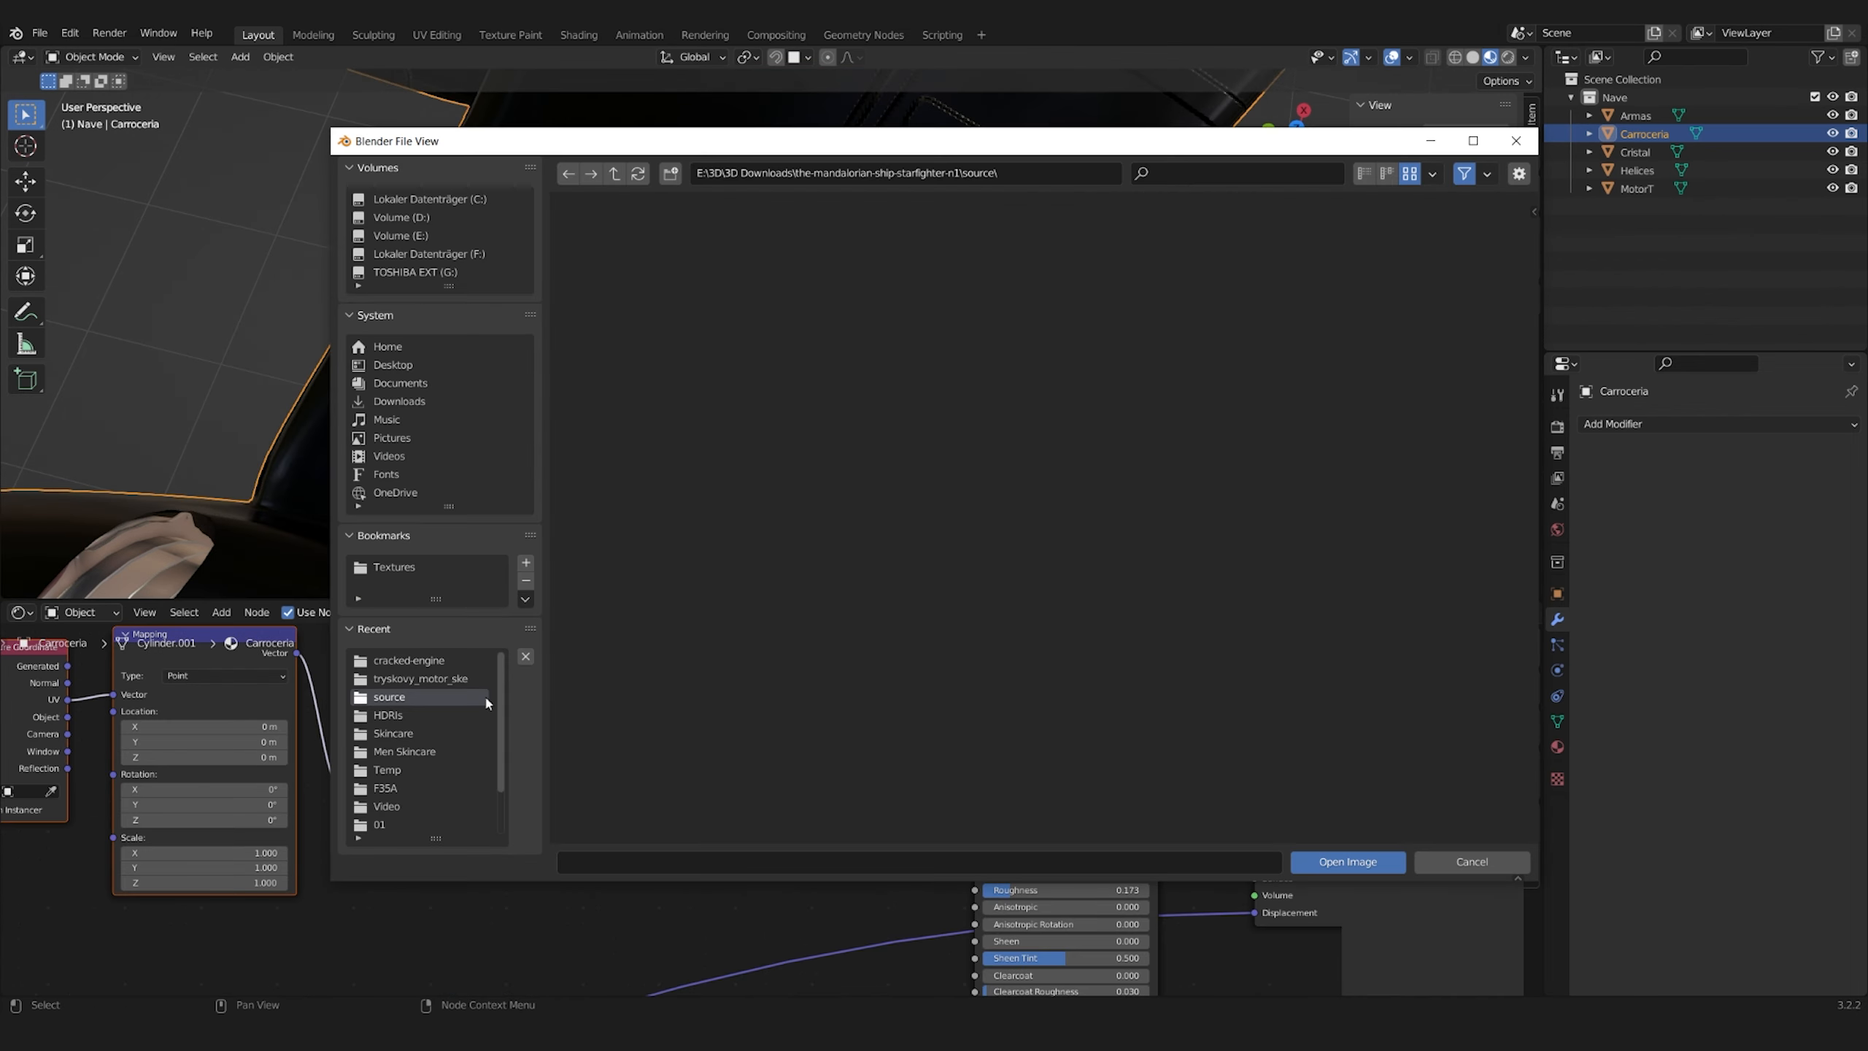
pyautogui.click(401, 567)
pyautogui.scroll(-4, 1026, 654)
pyautogui.doubleClick(1025, 640)
pyautogui.doubleClick(767, 432)
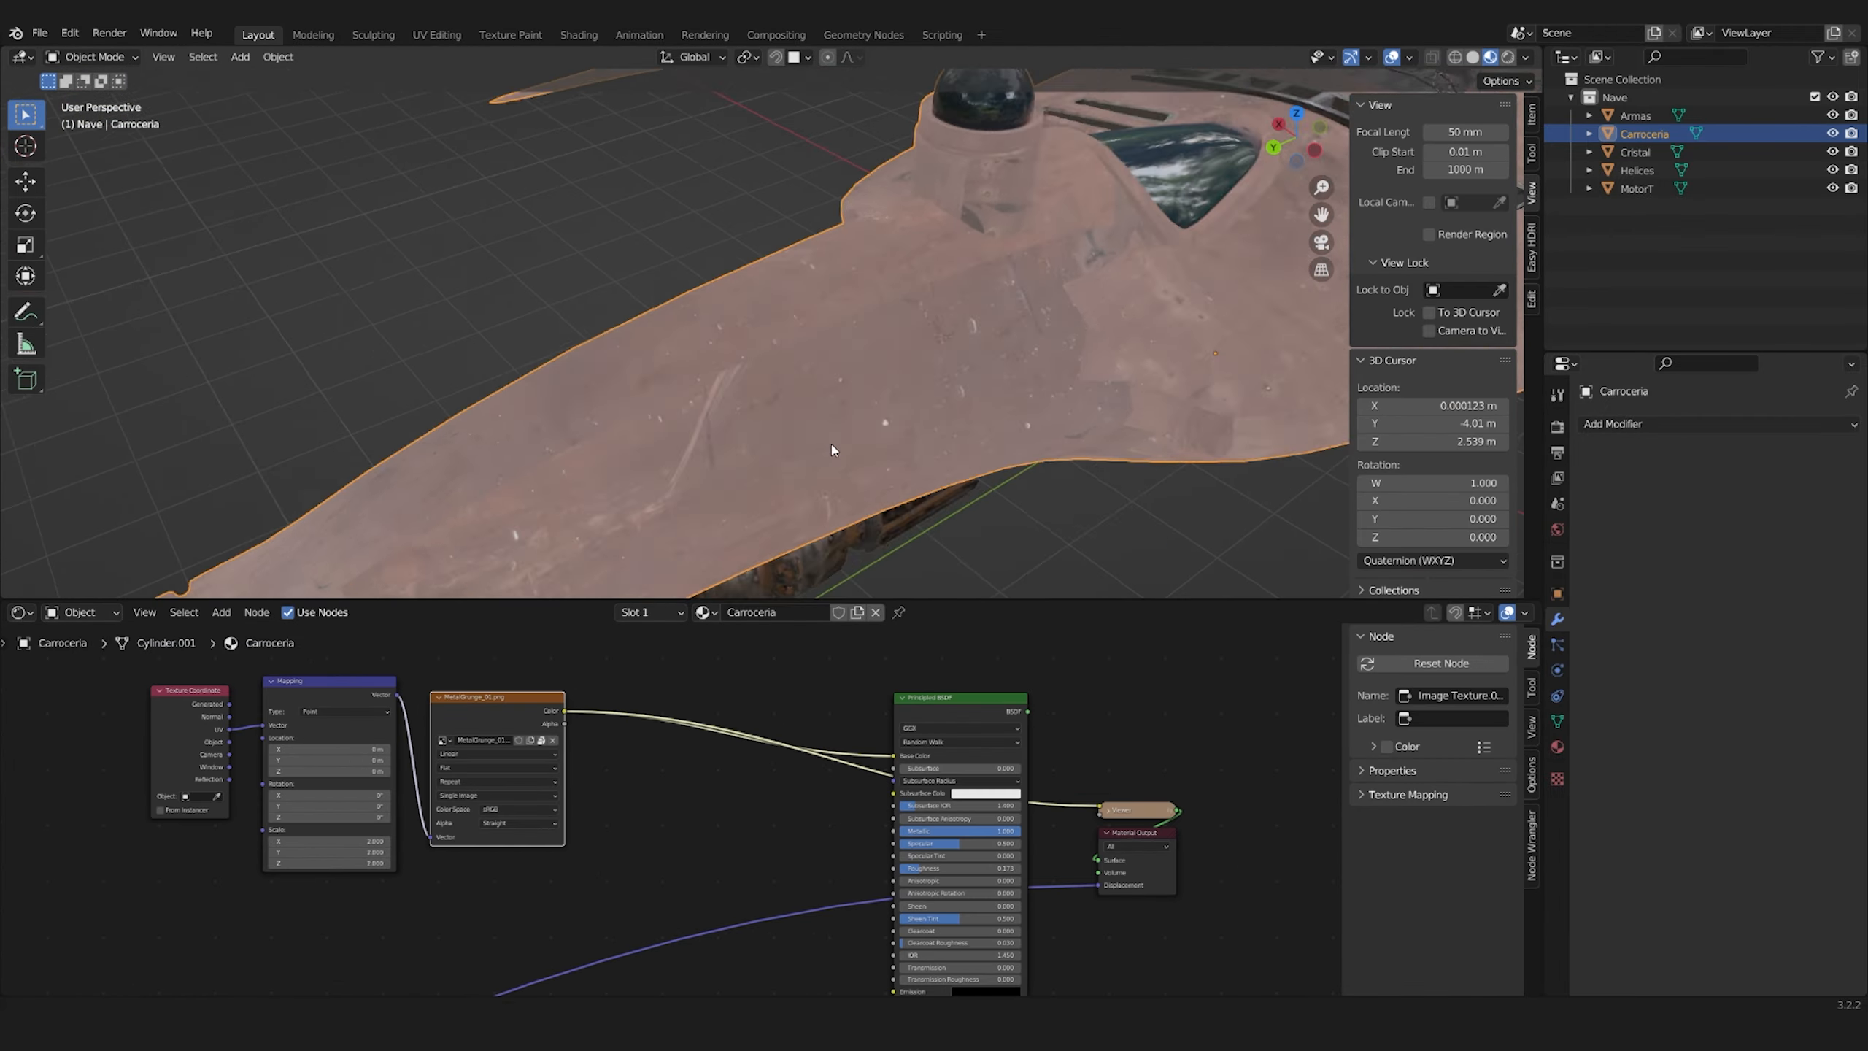
# Insert Hue Saturation Value and Bright/Contrast nodes between the metal texture and the hull shader's base color
pyautogui.press('b')
pyautogui.moveTo(155, 706); pyautogui.dragTo(565, 773)
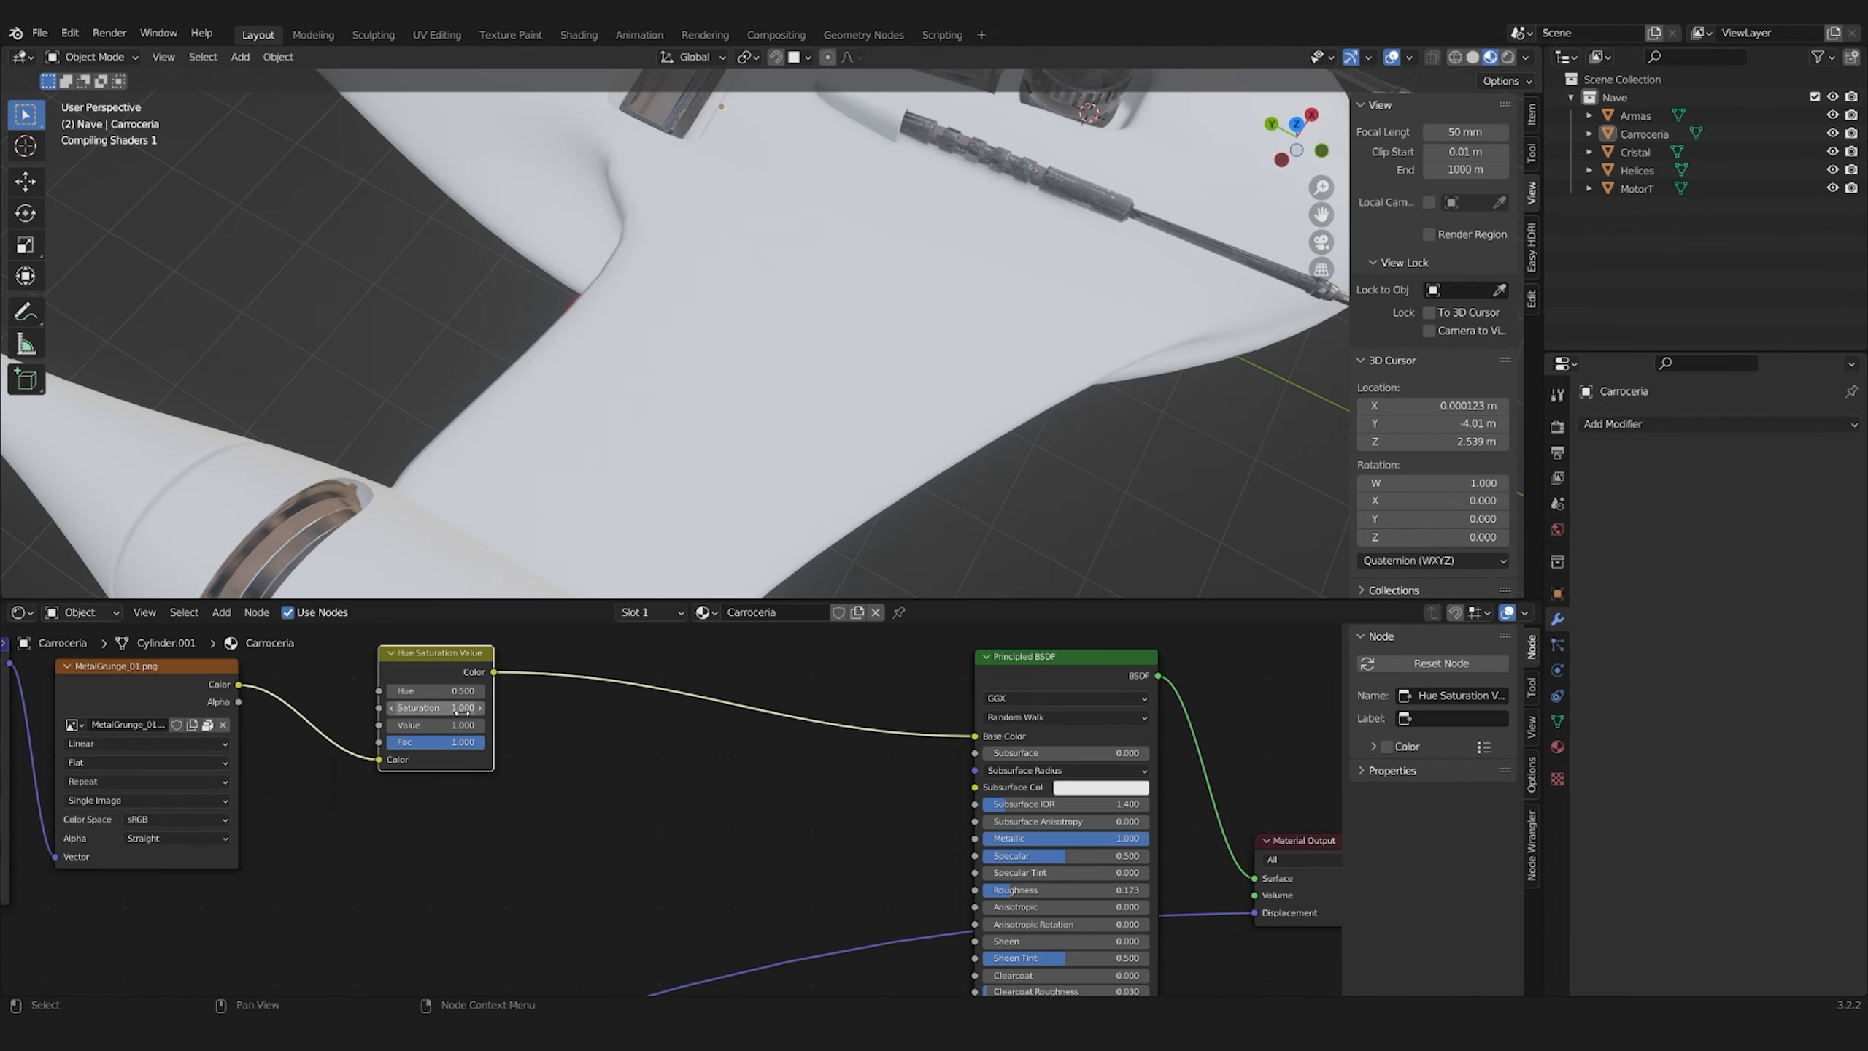
pyautogui.hotkey('shift', 'a')
pyautogui.moveTo(335, 763)
pyautogui.click(499, 749)
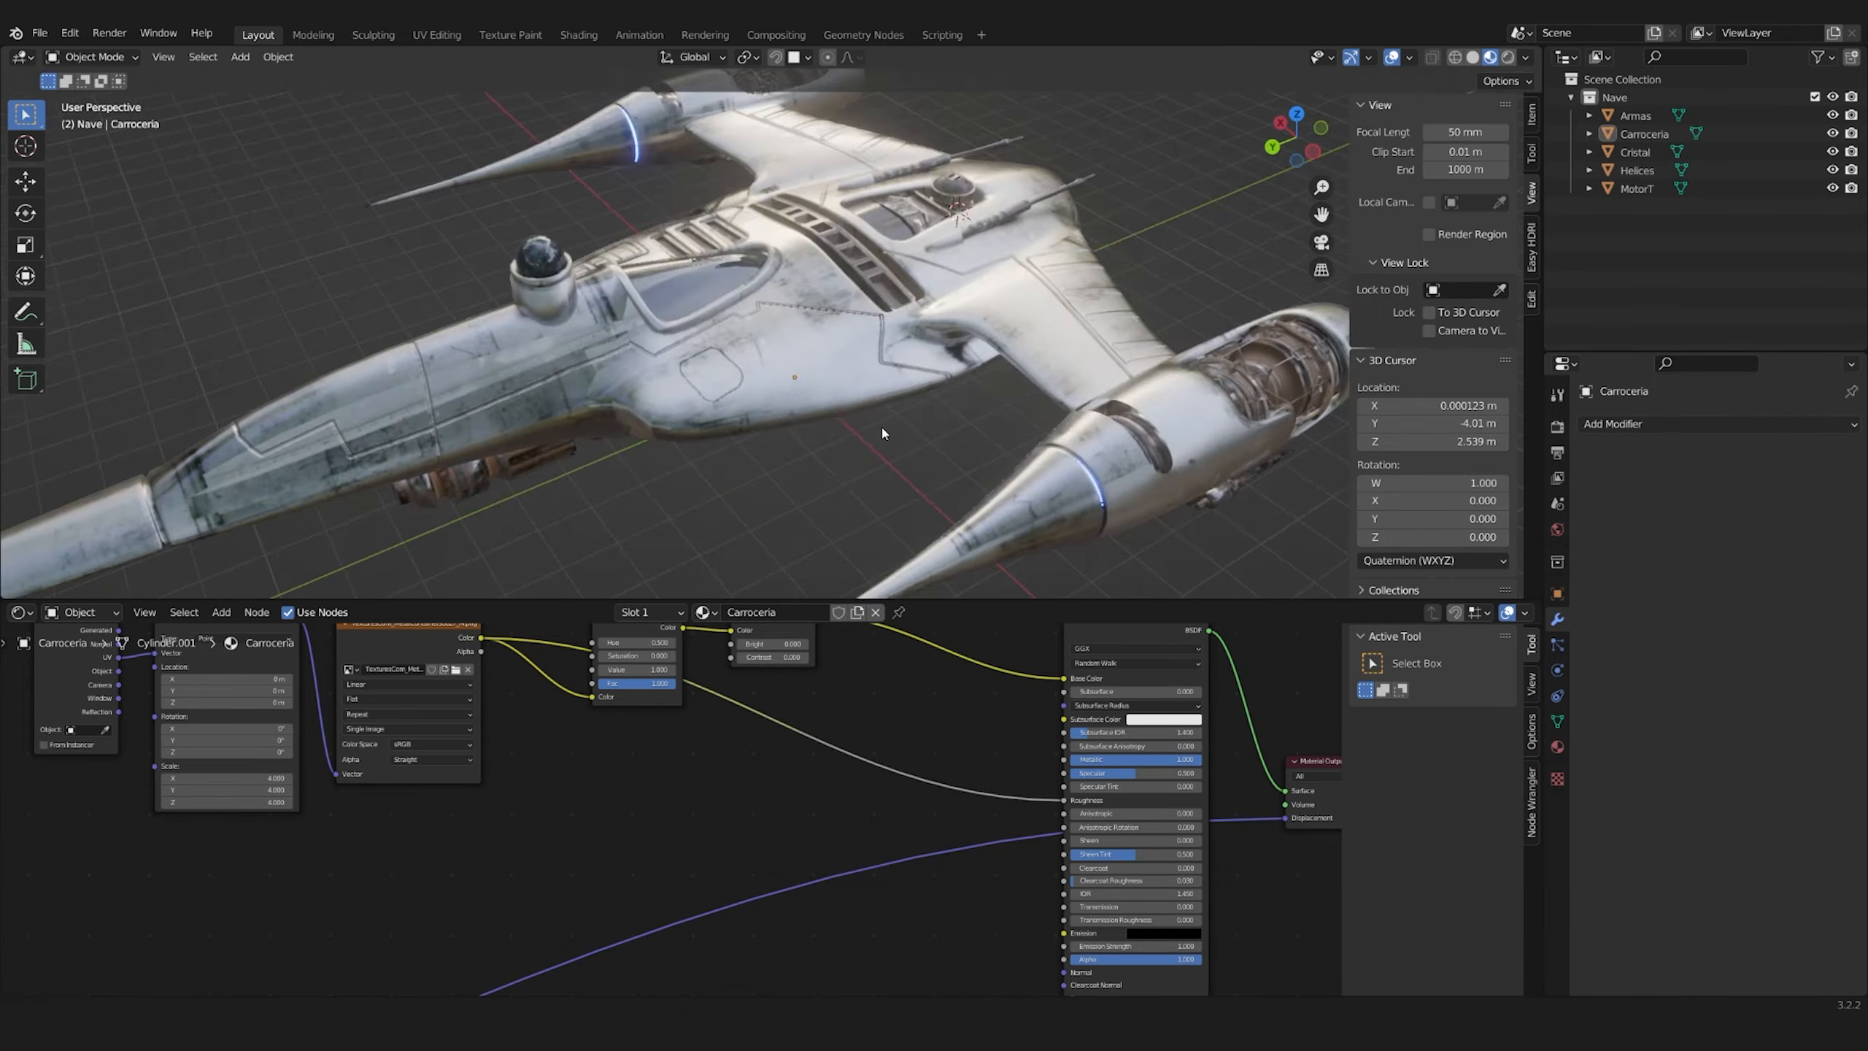
pyautogui.moveTo(882, 426); pyautogui.dragTo(973, 426, button='middle')
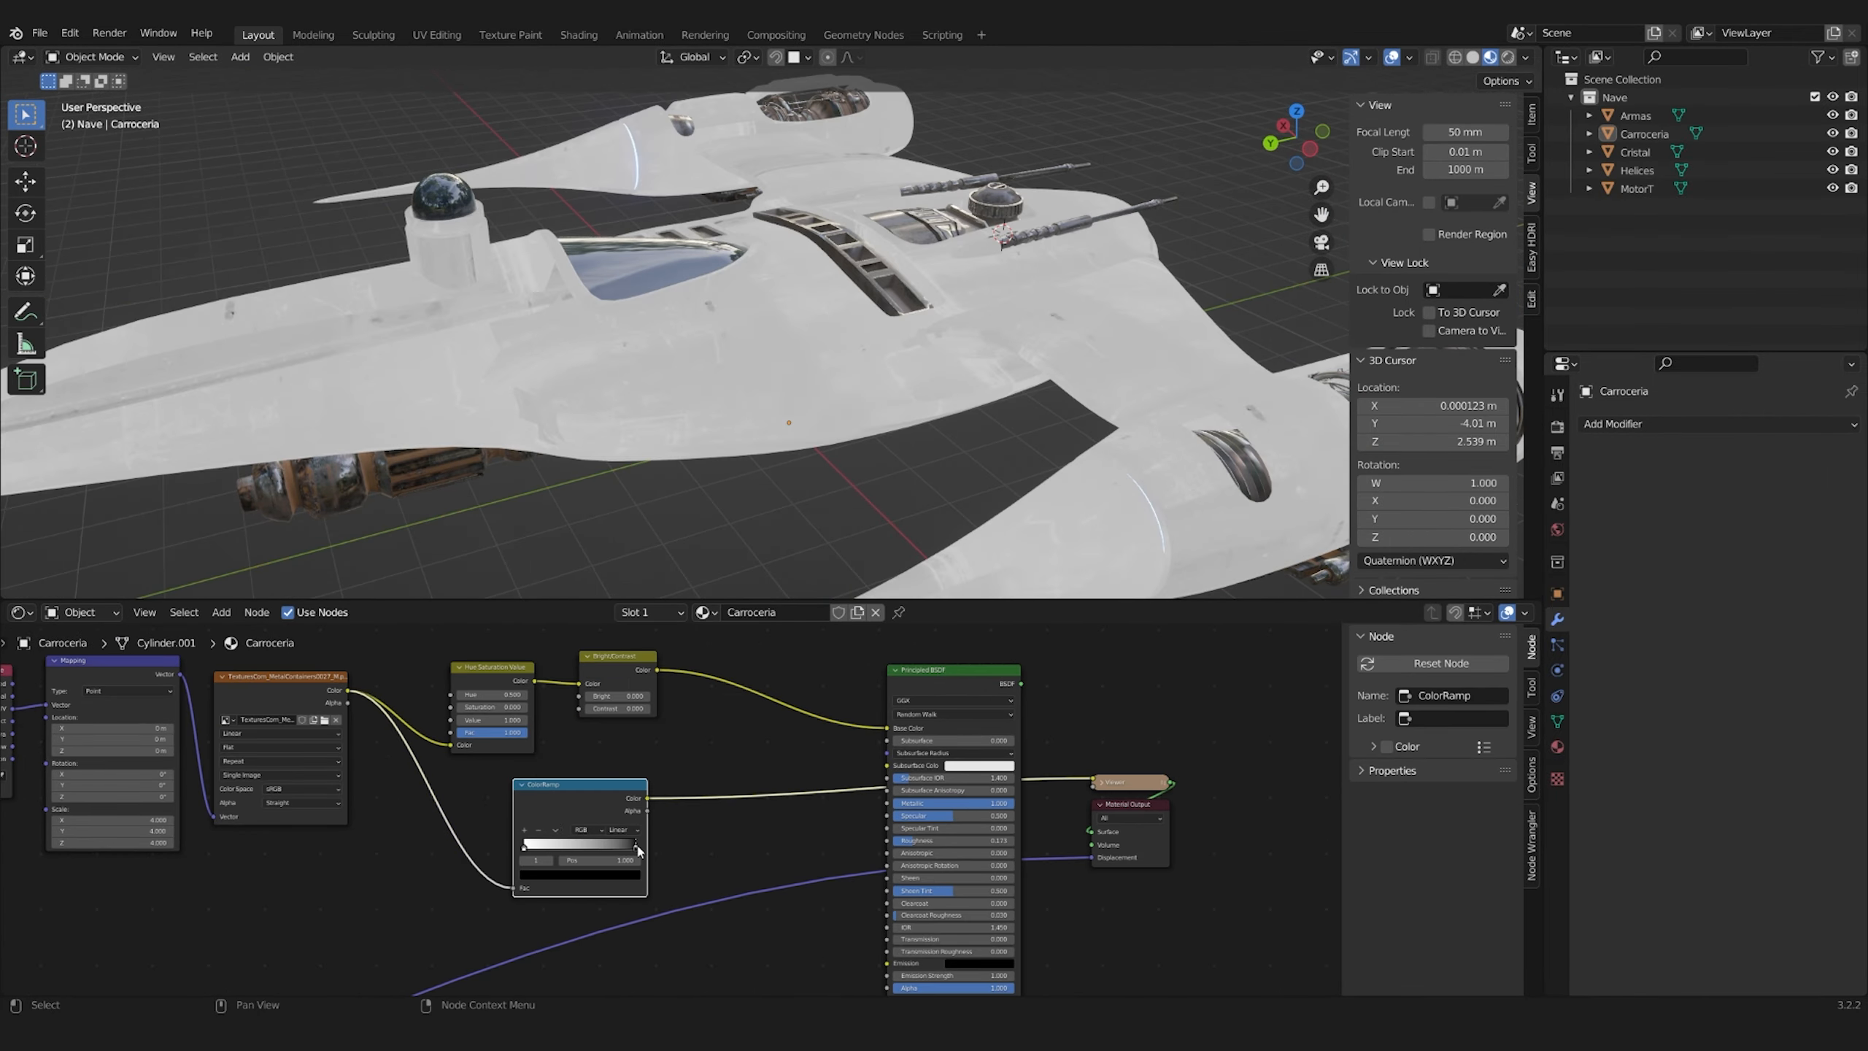
pyautogui.scroll(3, 661, 809)
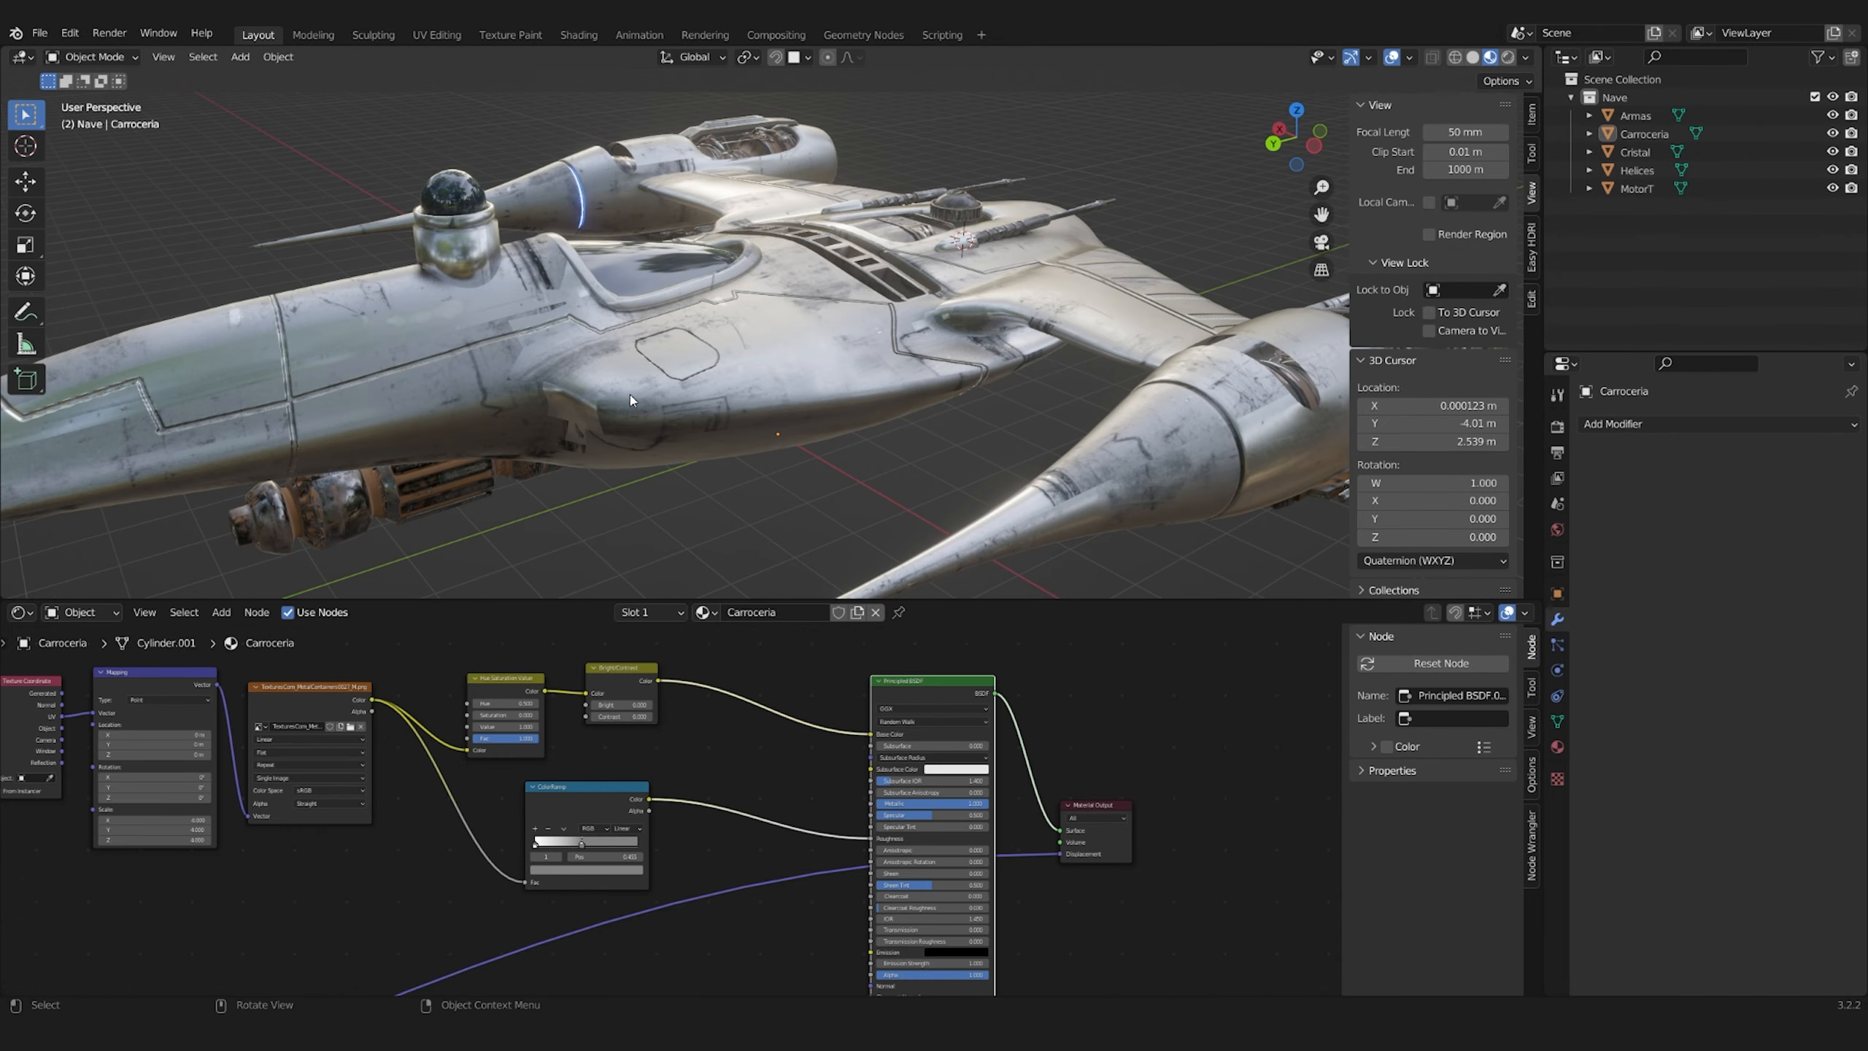
pyautogui.moveTo(846, 442); pyautogui.dragTo(890, 375, button='middle')
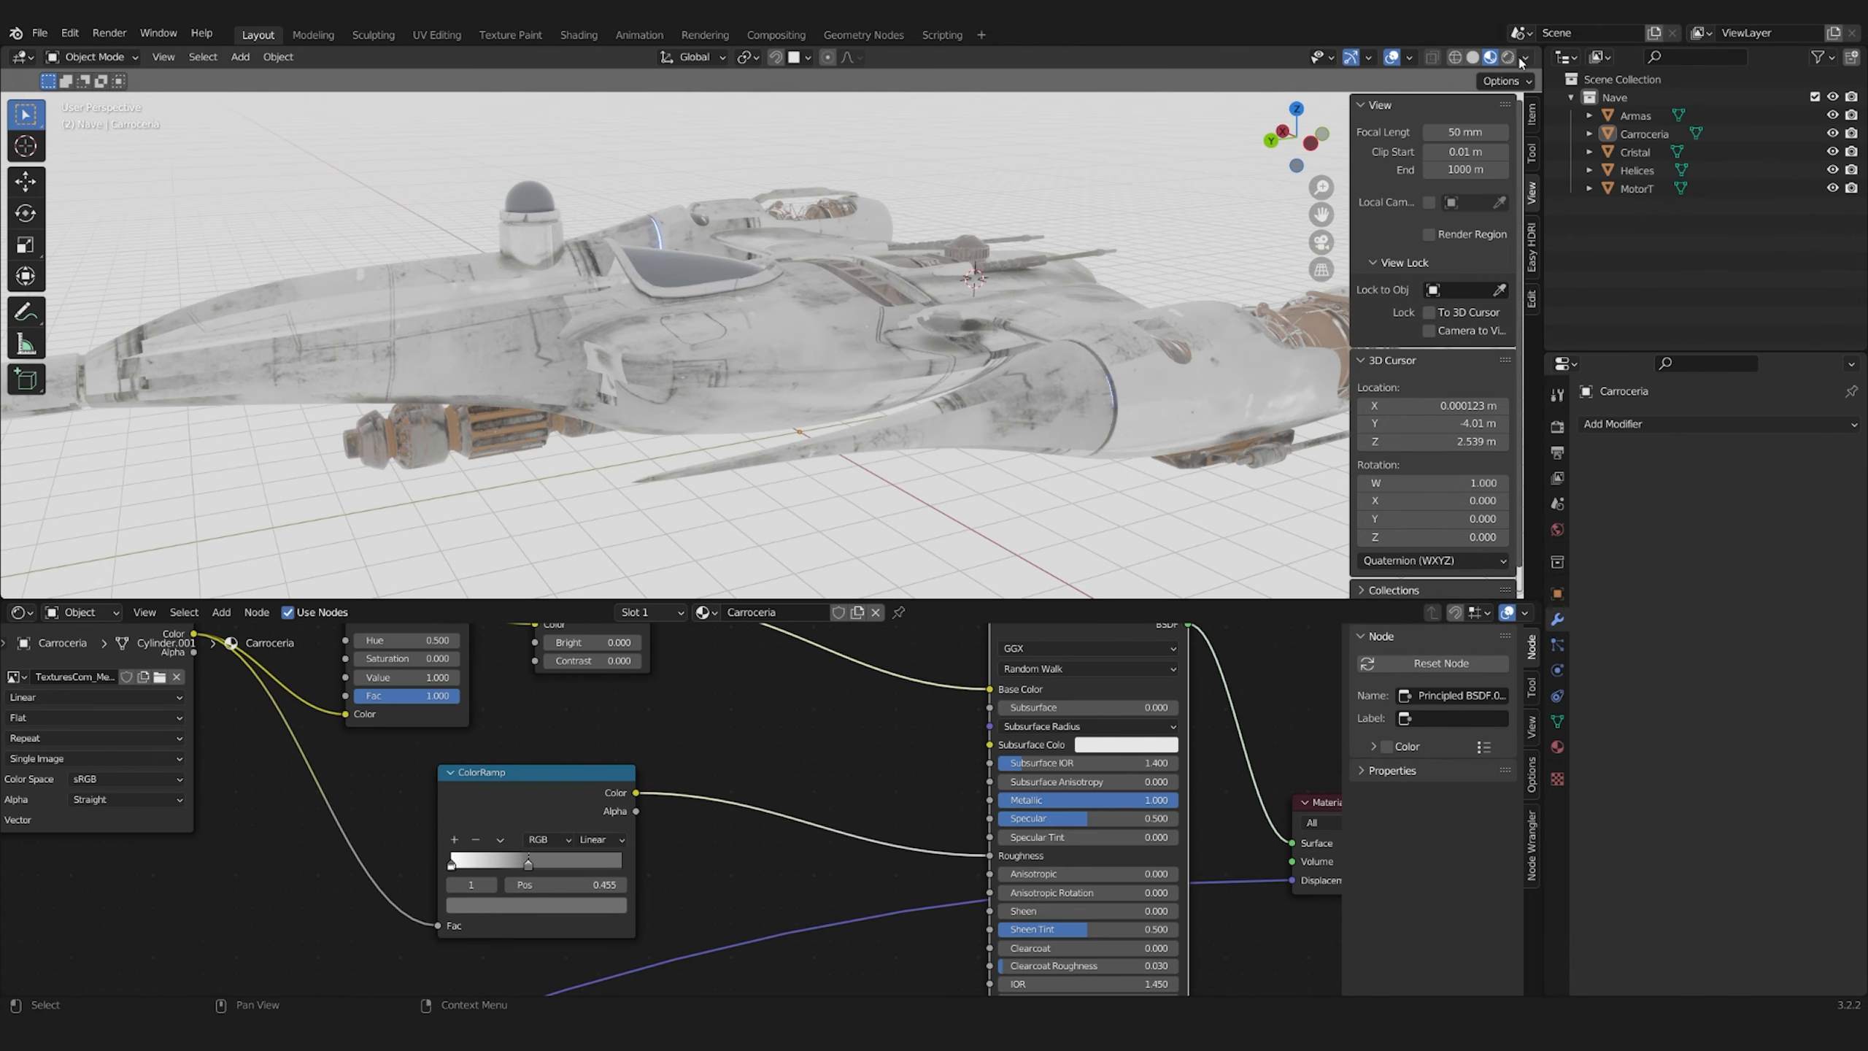
# Set the render engine to Cycles and light the scene with the kloppenheim_01_2k.exr HDRI at a sky strength of 0.4
pyautogui.click(1776, 468)
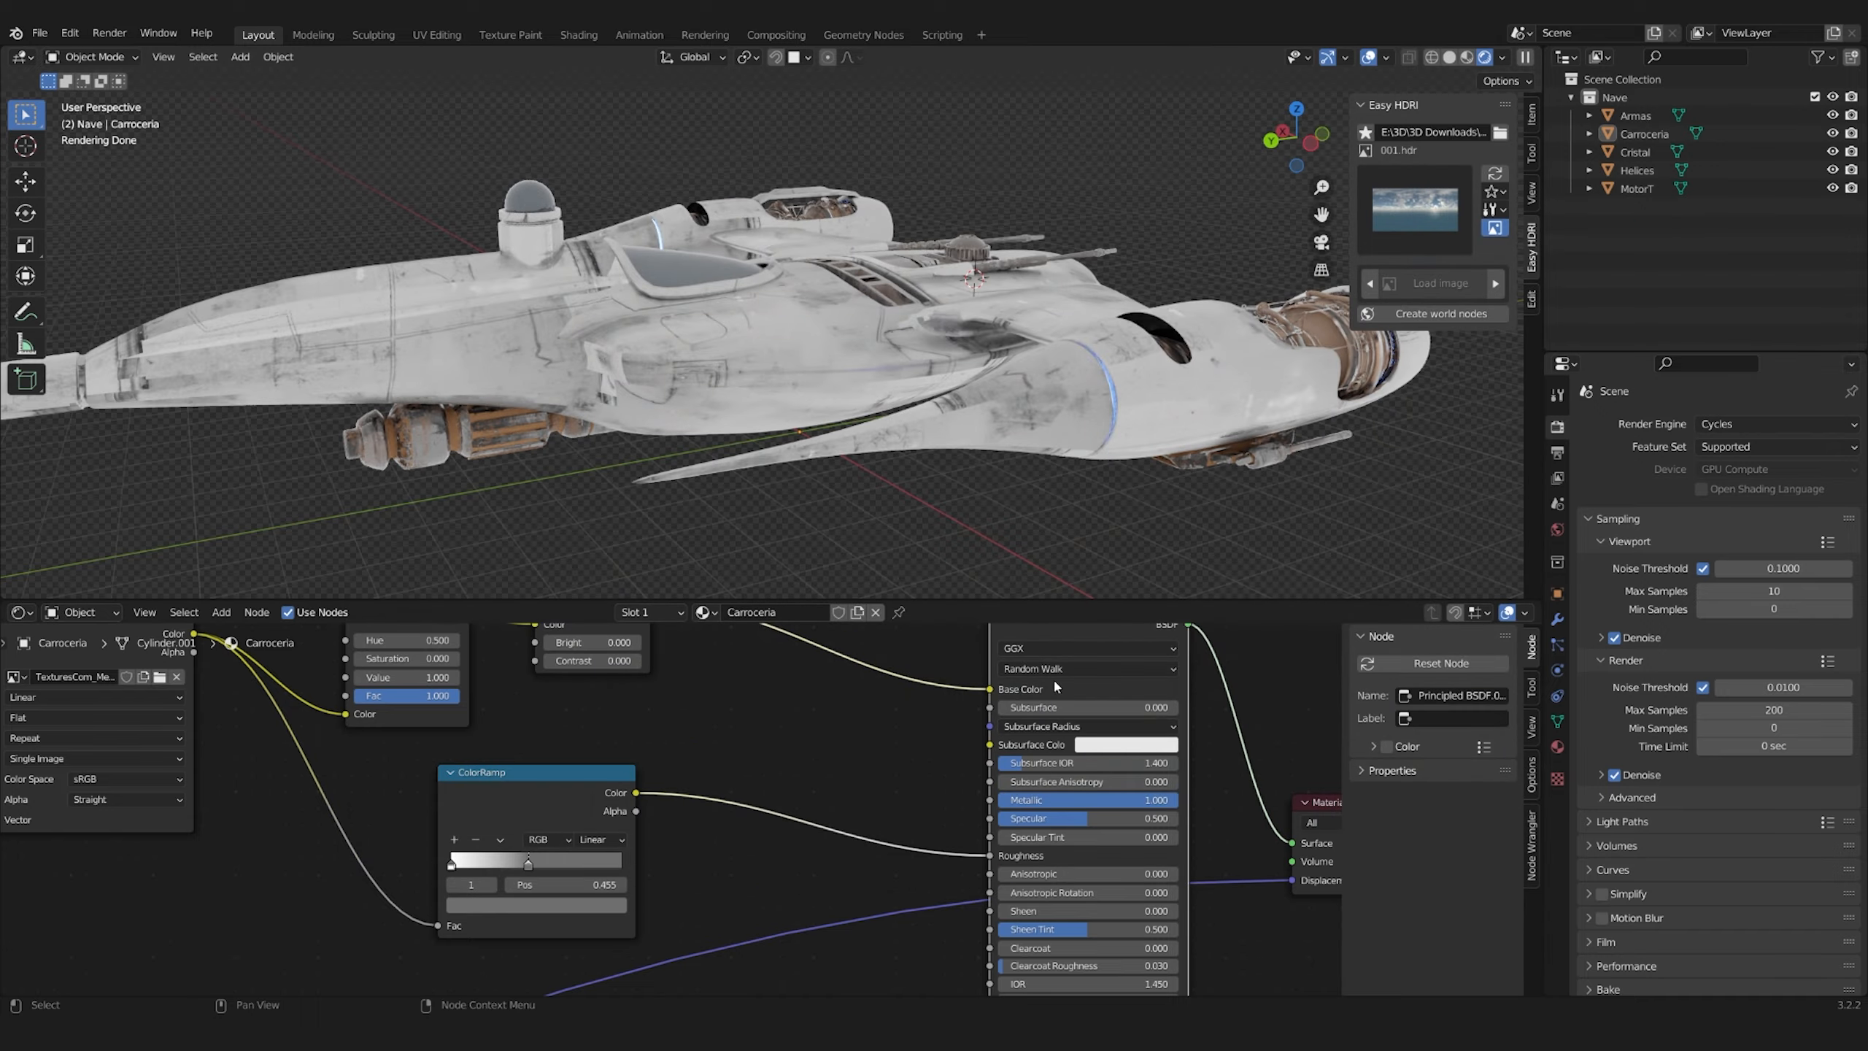
pyautogui.click(1414, 209)
pyautogui.click(1384, 600)
pyautogui.click(1414, 209)
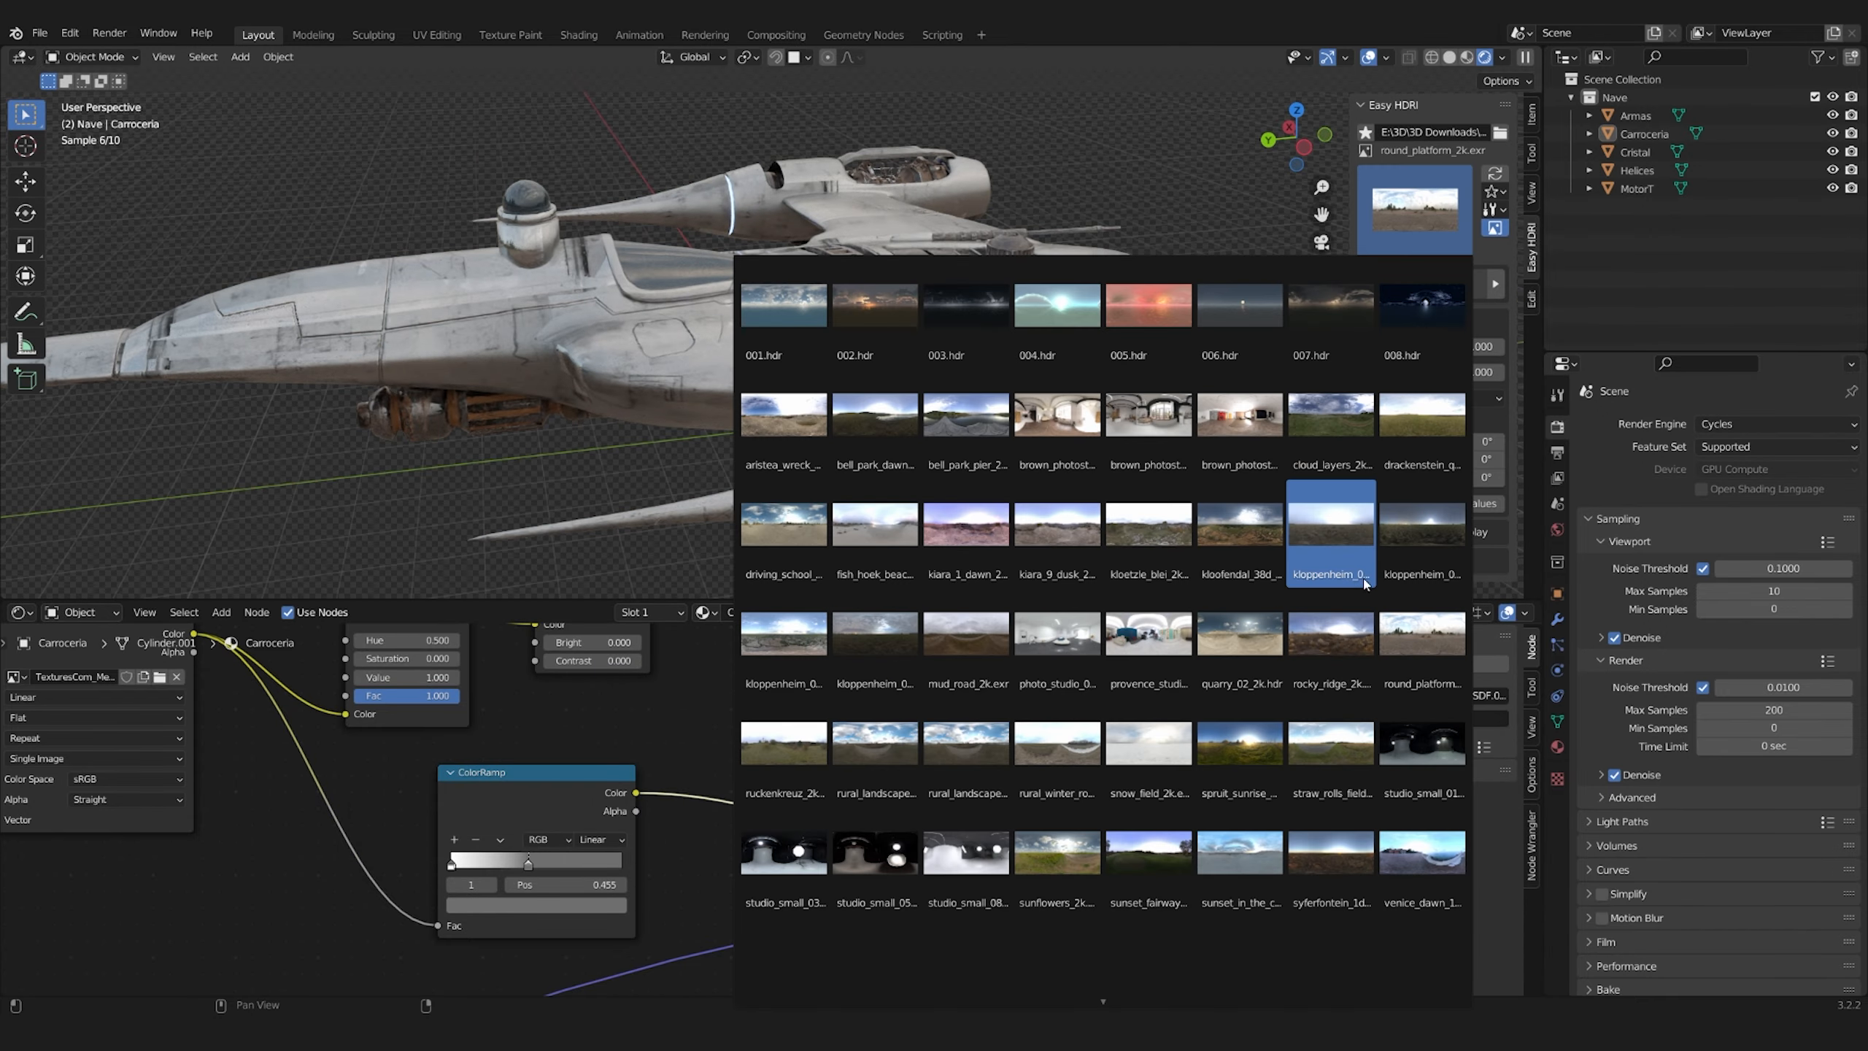
pyautogui.click(1362, 573)
pyautogui.press('Return')
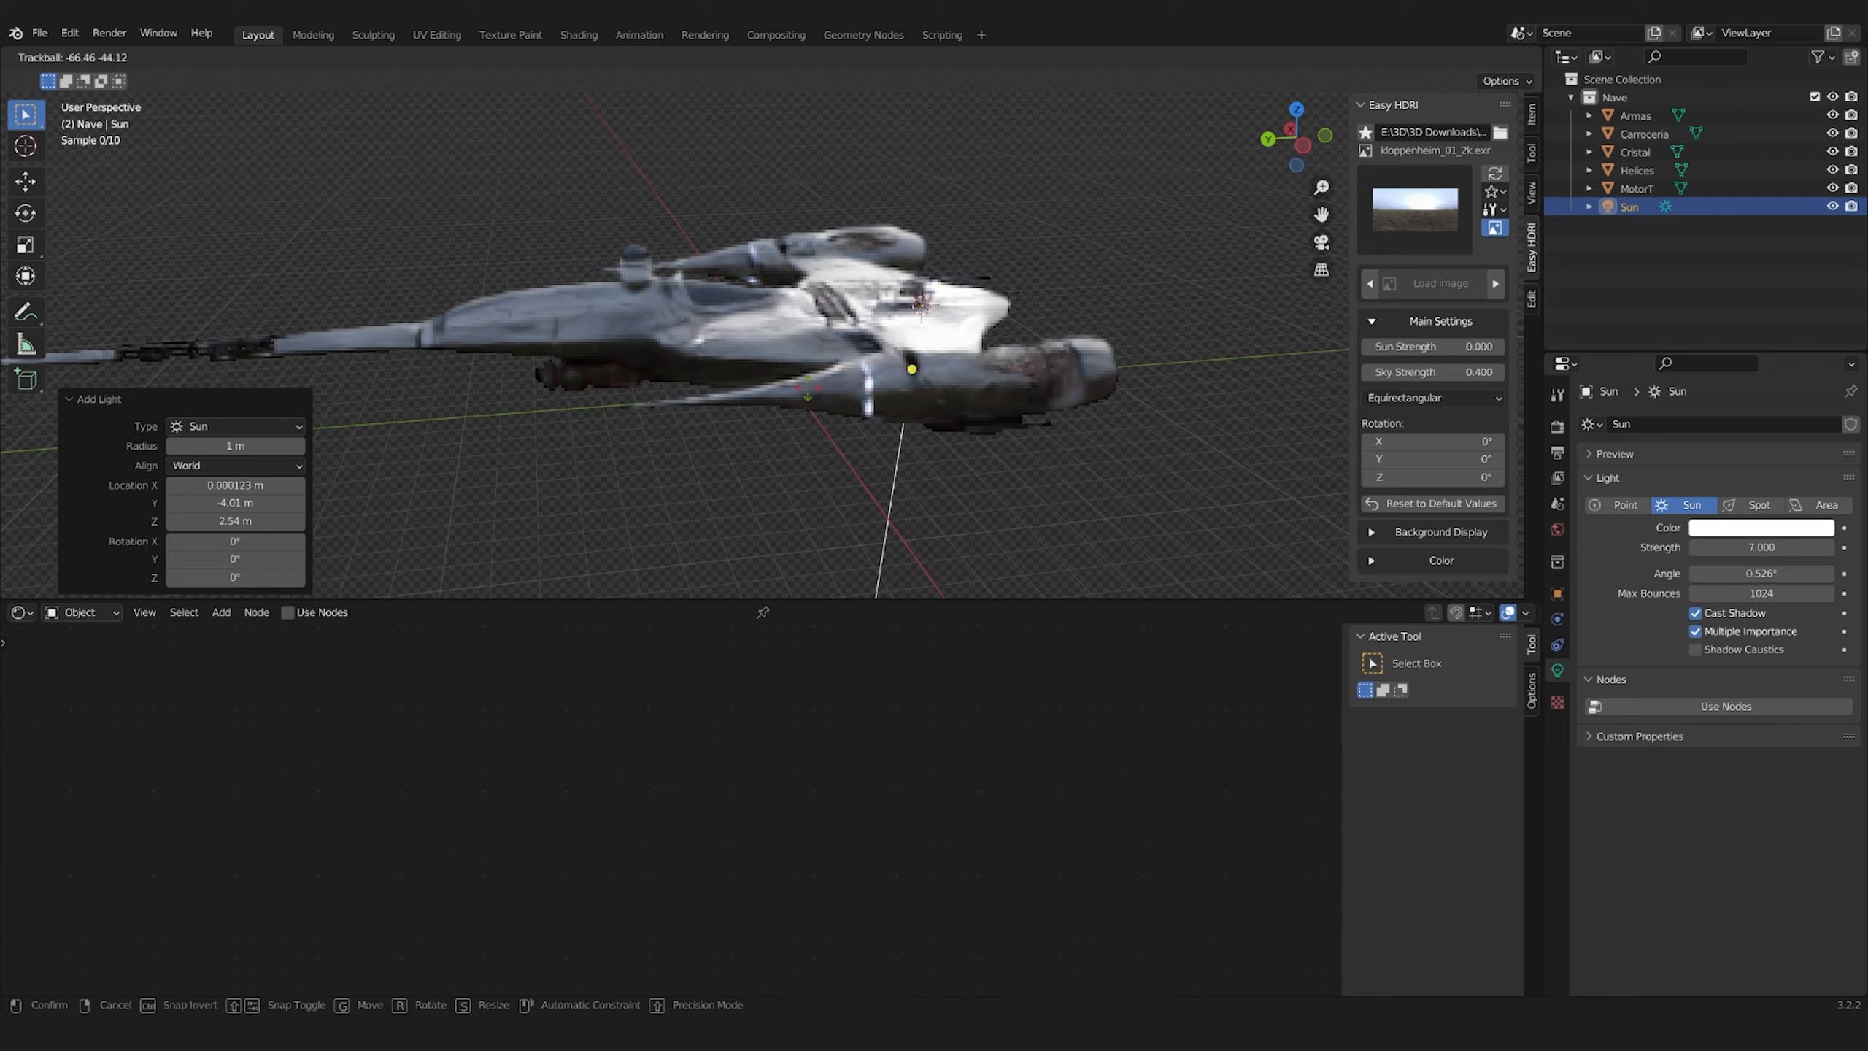
# Set the Sun light's strength to 7 and check the rendered ship
pyautogui.scroll(3, 1006, 401)
pyautogui.scroll(-5, 1006, 401)
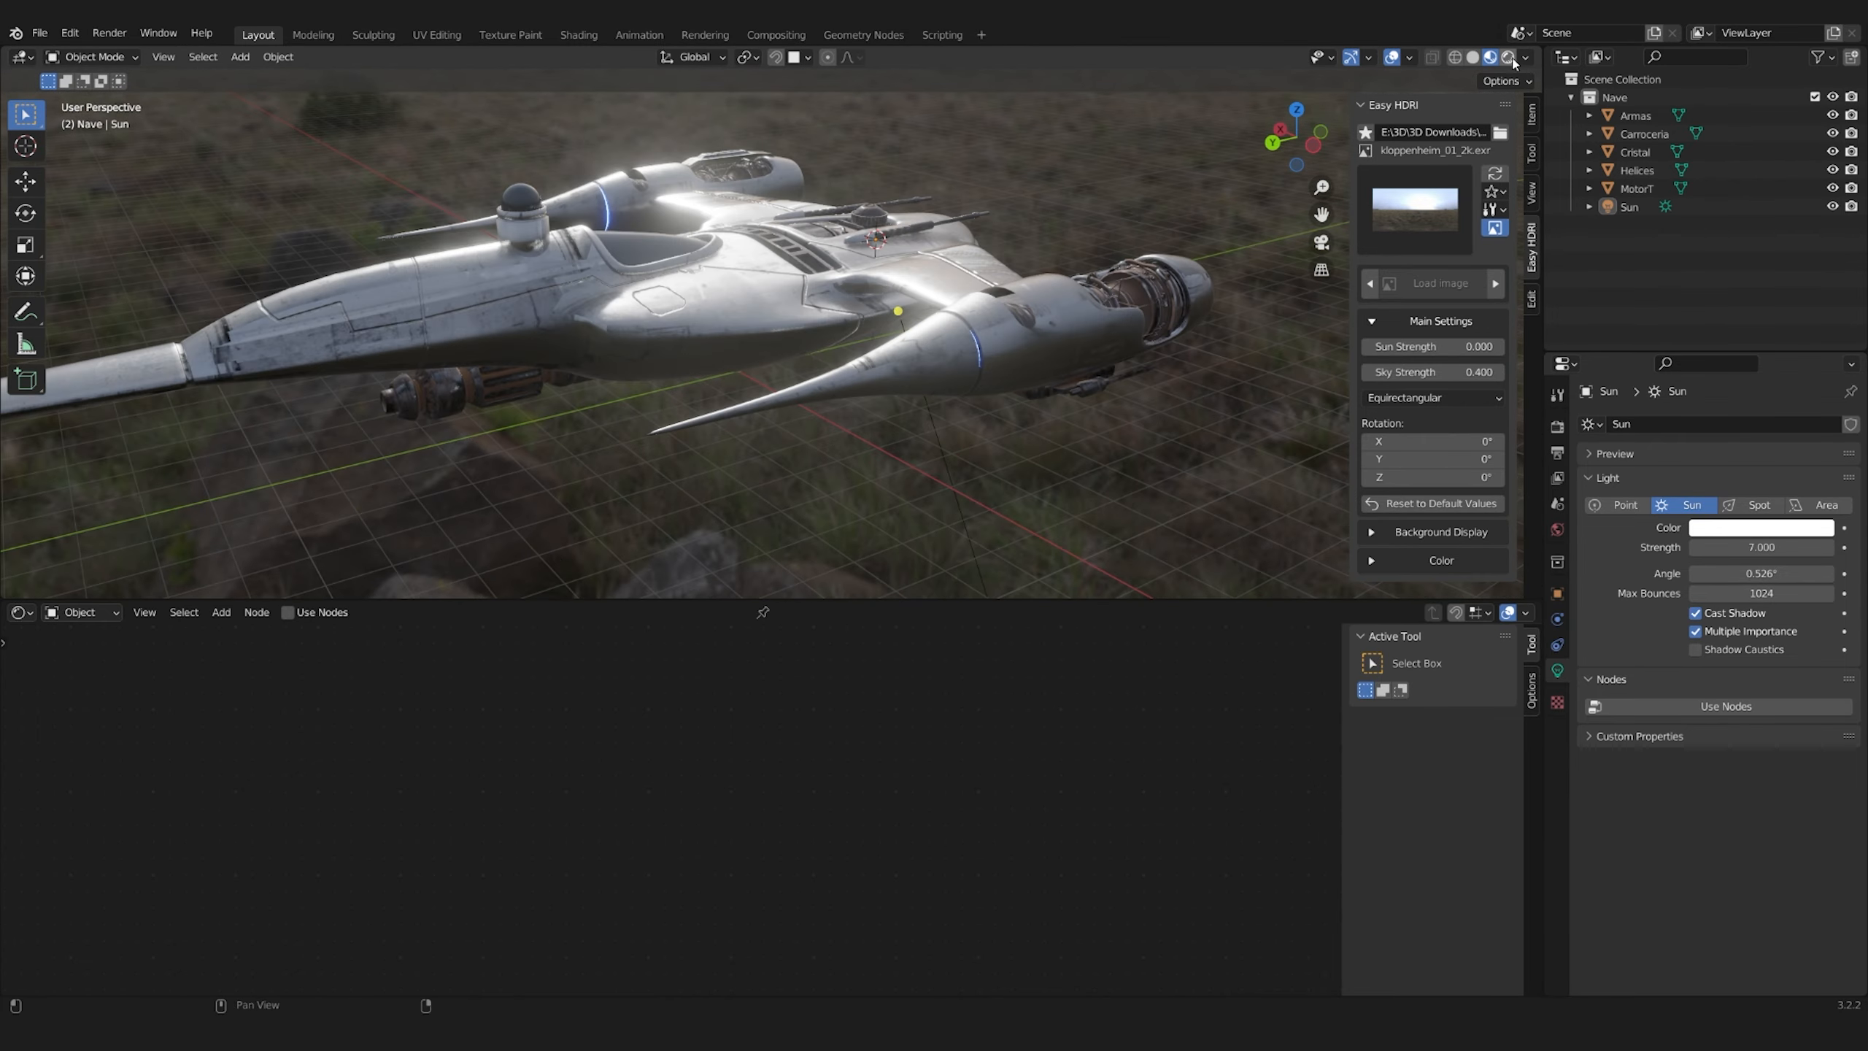
pyautogui.click(1508, 57)
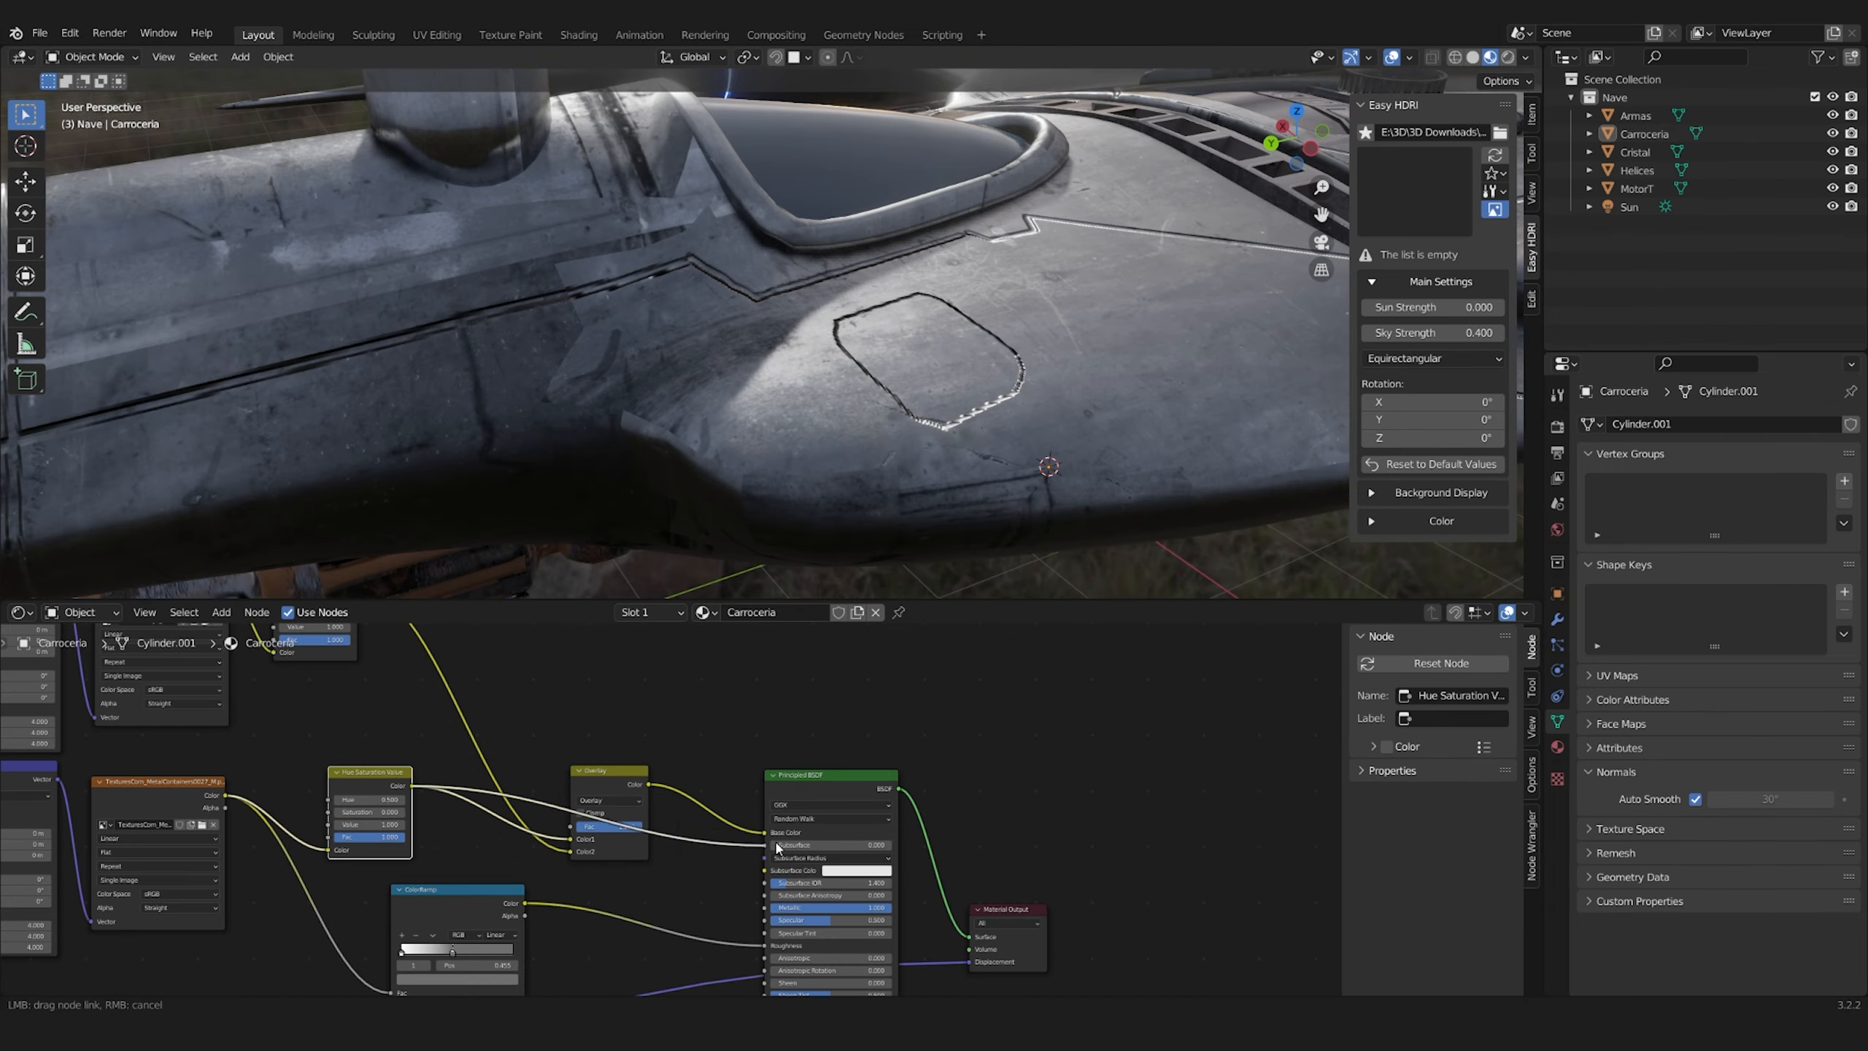
# Replace the Turbinas material's existing nodes with a new Principled BSDF fed by a mapped Image Texture
pyautogui.moveTo(645, 707); pyautogui.dragTo(454, 905)
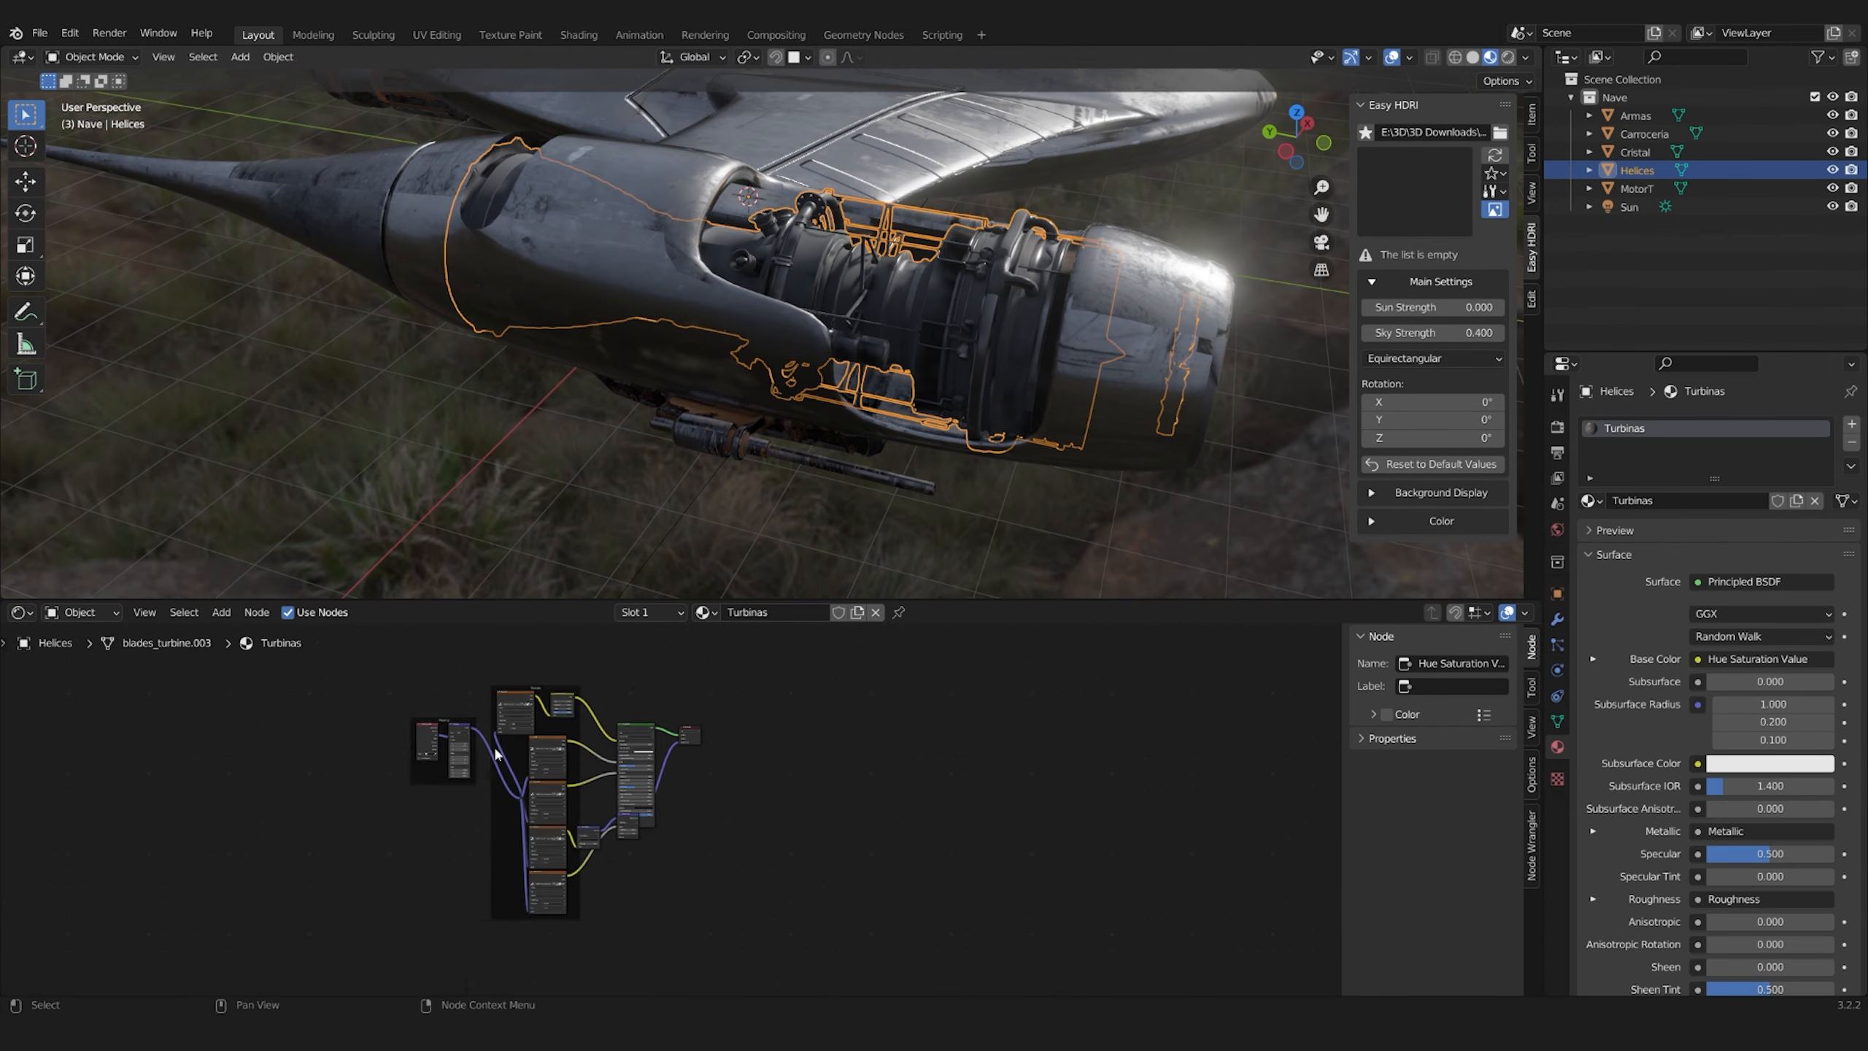
pyautogui.press('x')
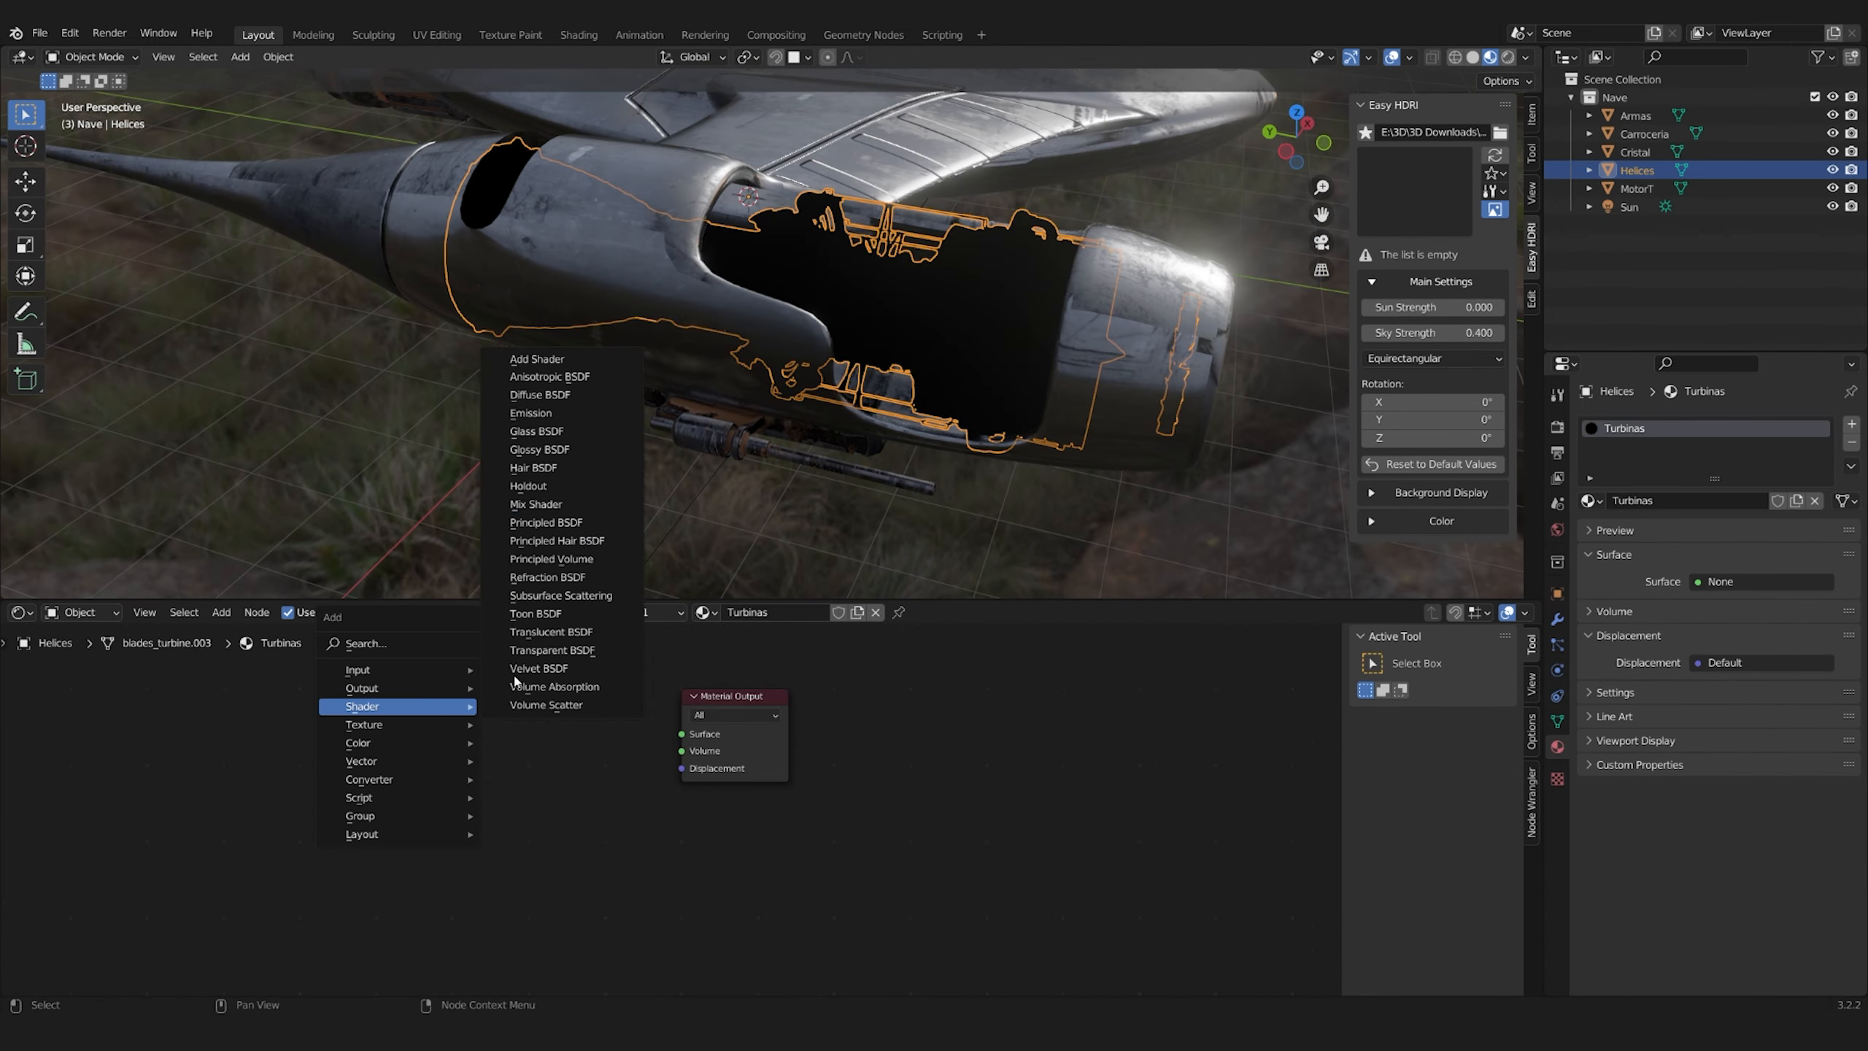
pyautogui.moveTo(691, 736); pyautogui.dragTo(682, 733)
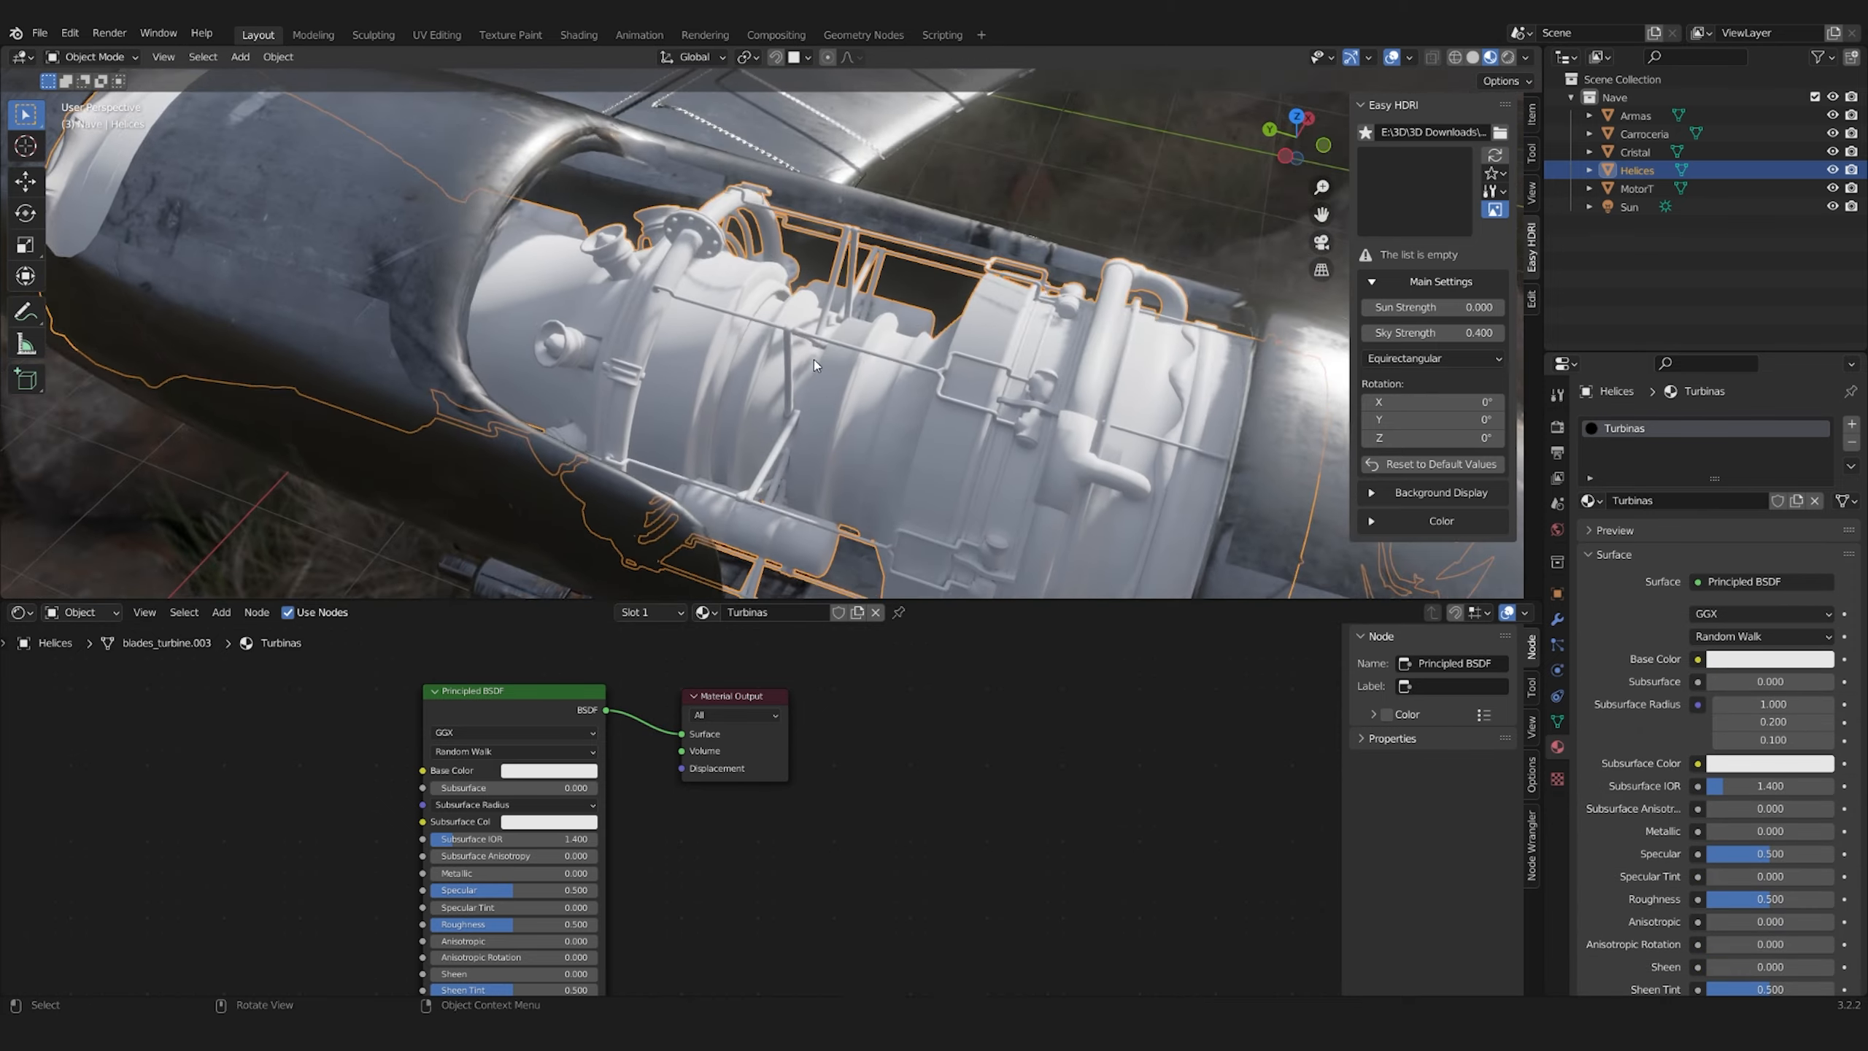
pyautogui.hotkey('ctrl', 't')
# Load TexturesCom_MachineryHeavy0017_M.jpg into the Turbinas image texture and scale the engine's UVs over the machinery photo
pyautogui.click(270, 765)
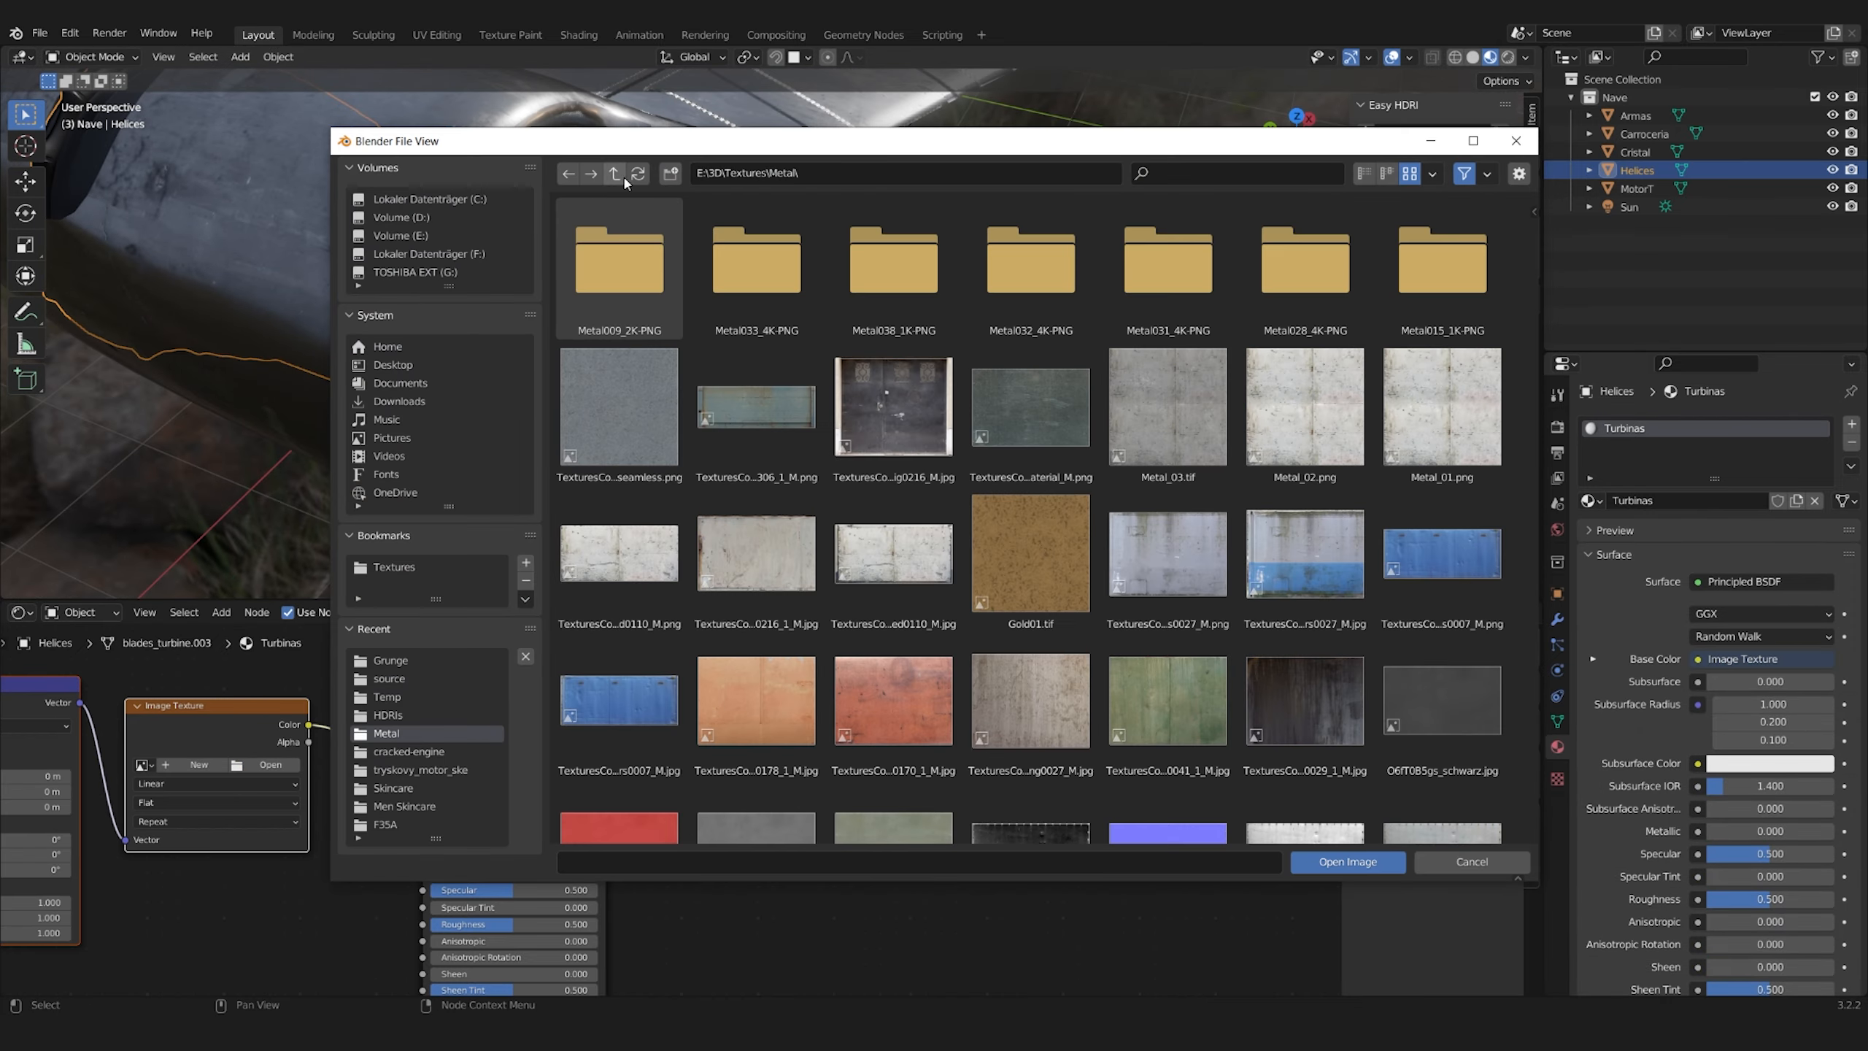
pyautogui.scroll(-1, 1181, 660)
pyautogui.scroll(15, 1453, 508)
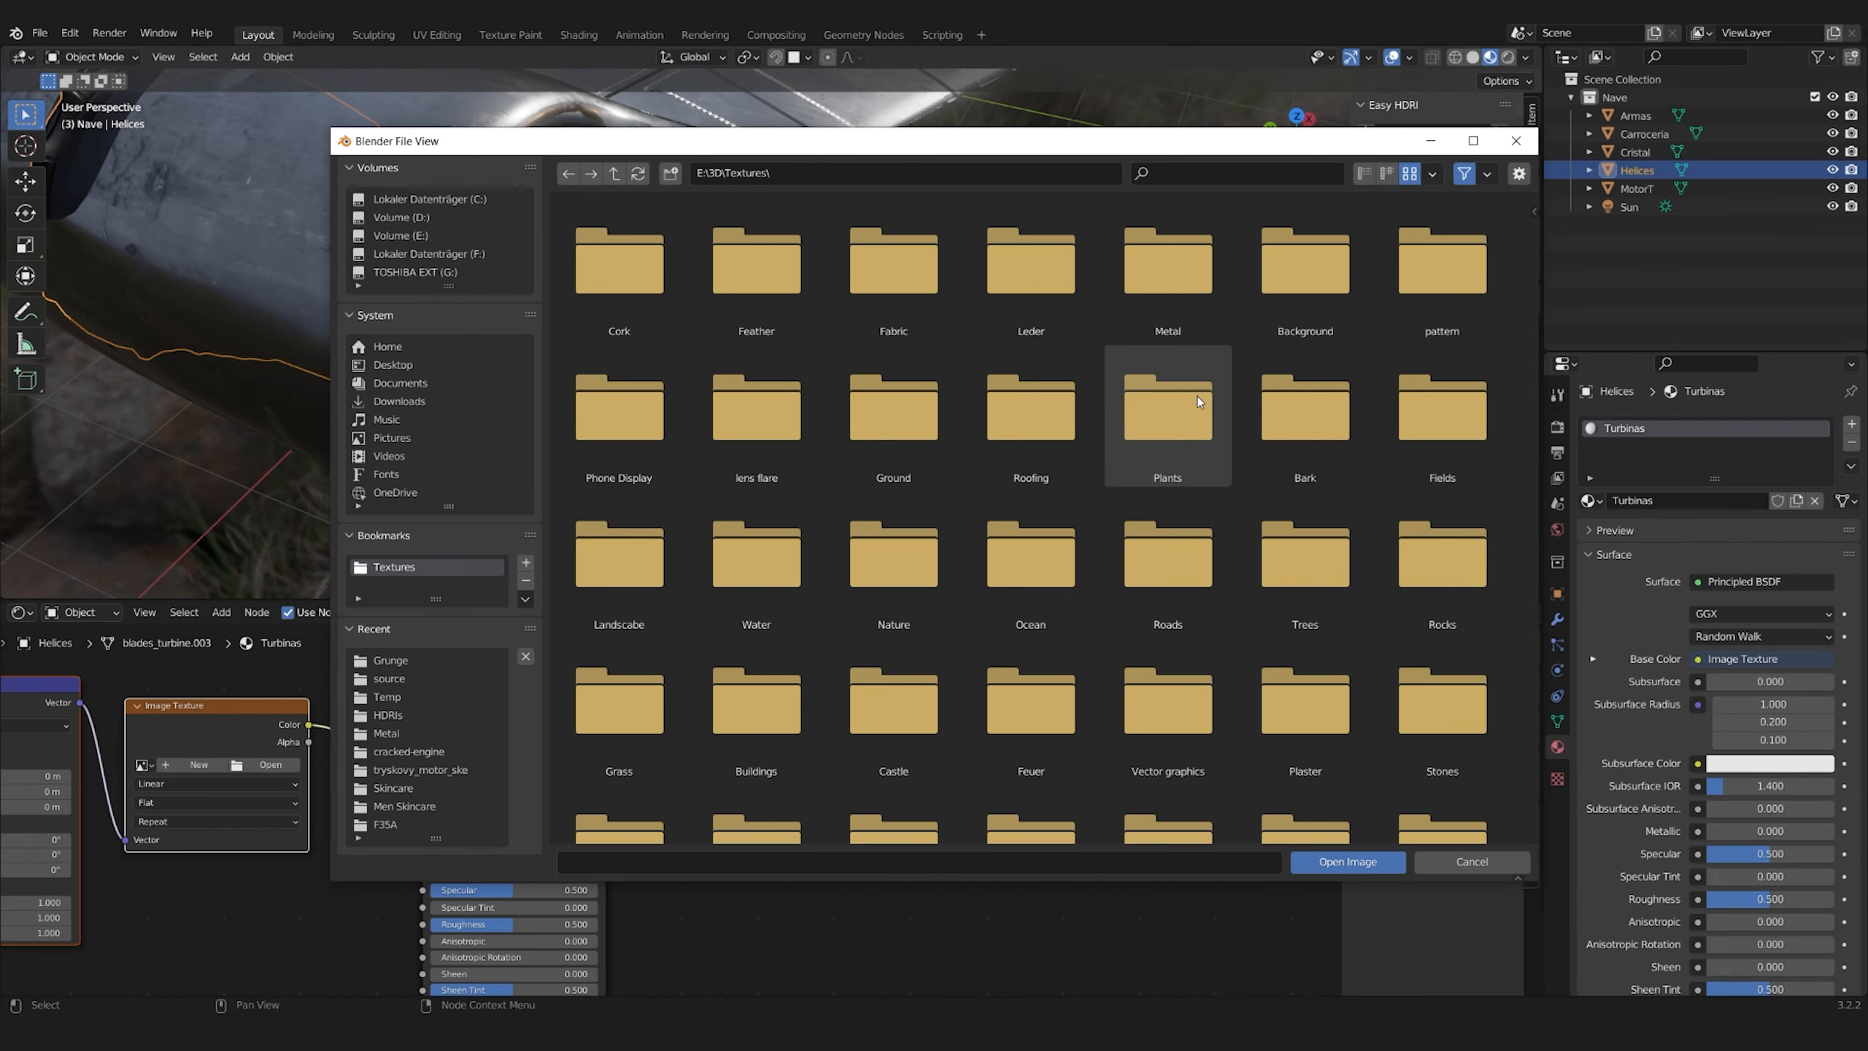
pyautogui.click(1364, 173)
pyautogui.click(580, 202)
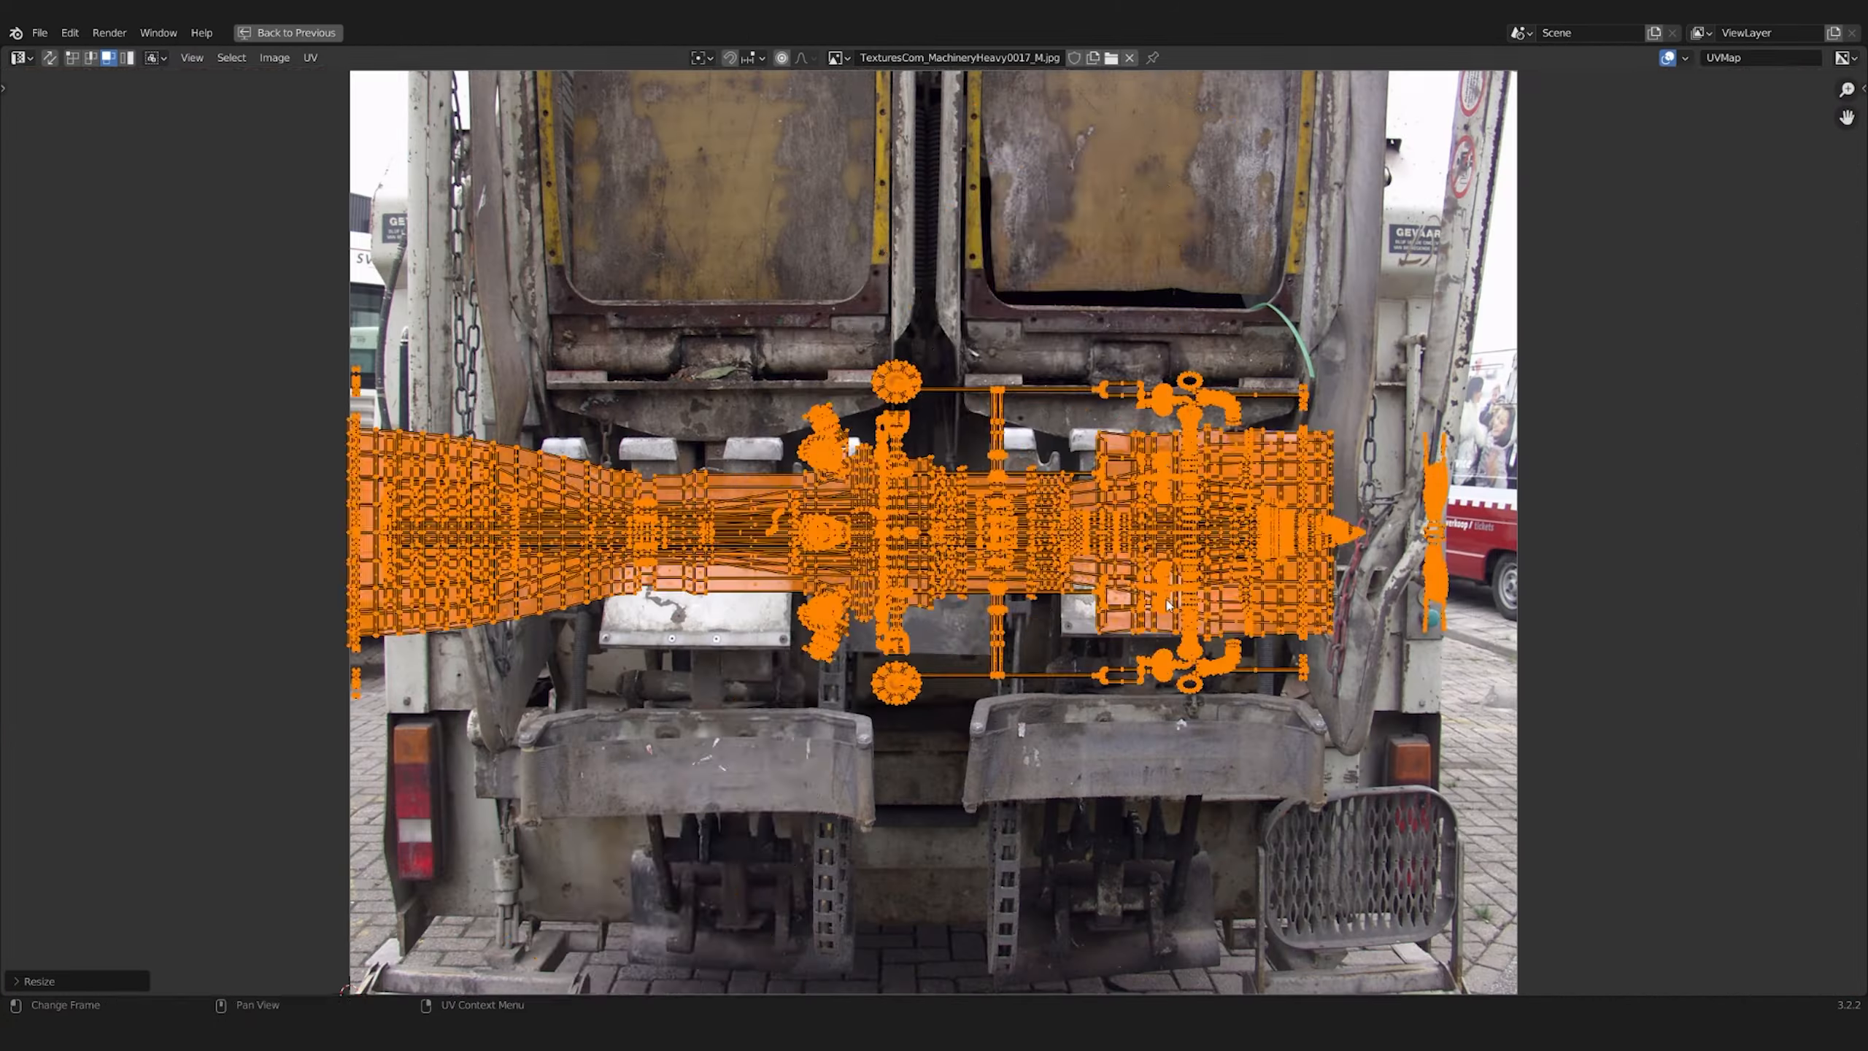
pyautogui.press('s')
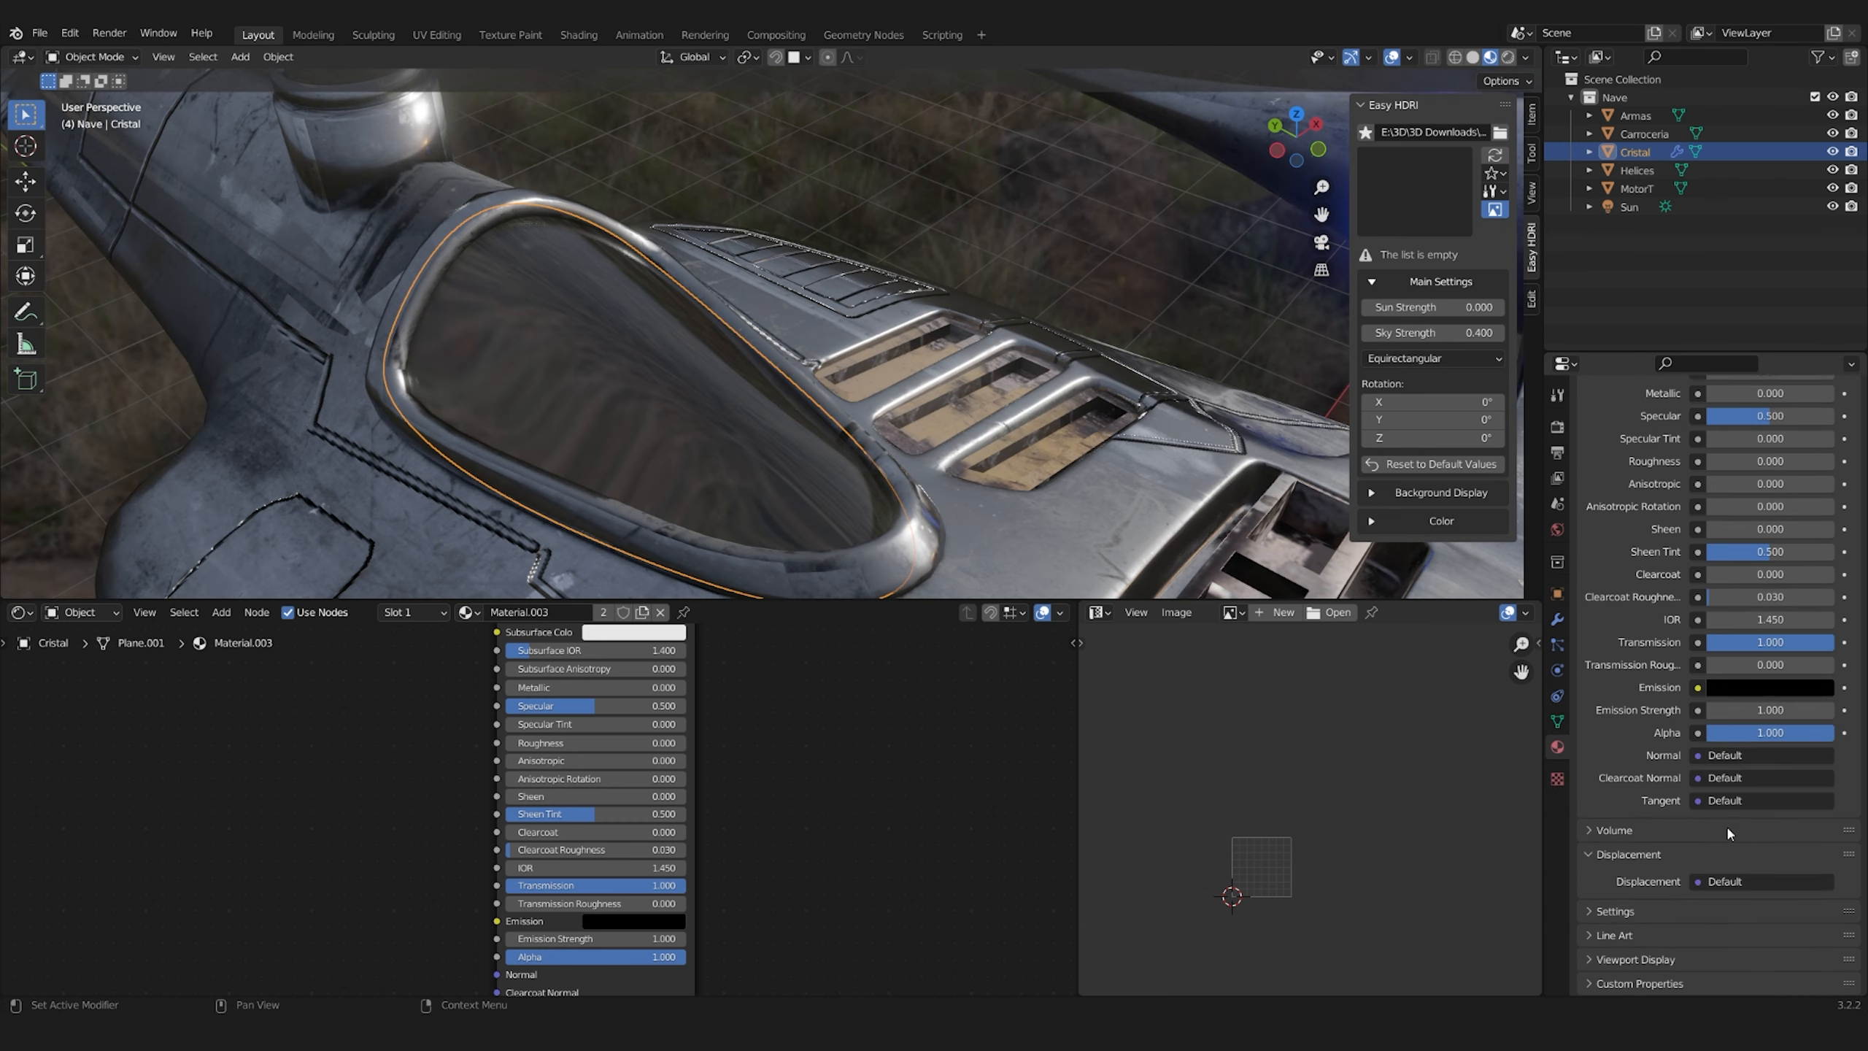
# Change the viewport blend mode of the cockpit glass material, Material.003
pyautogui.scroll(-6, 1649, 908)
pyautogui.click(1748, 898)
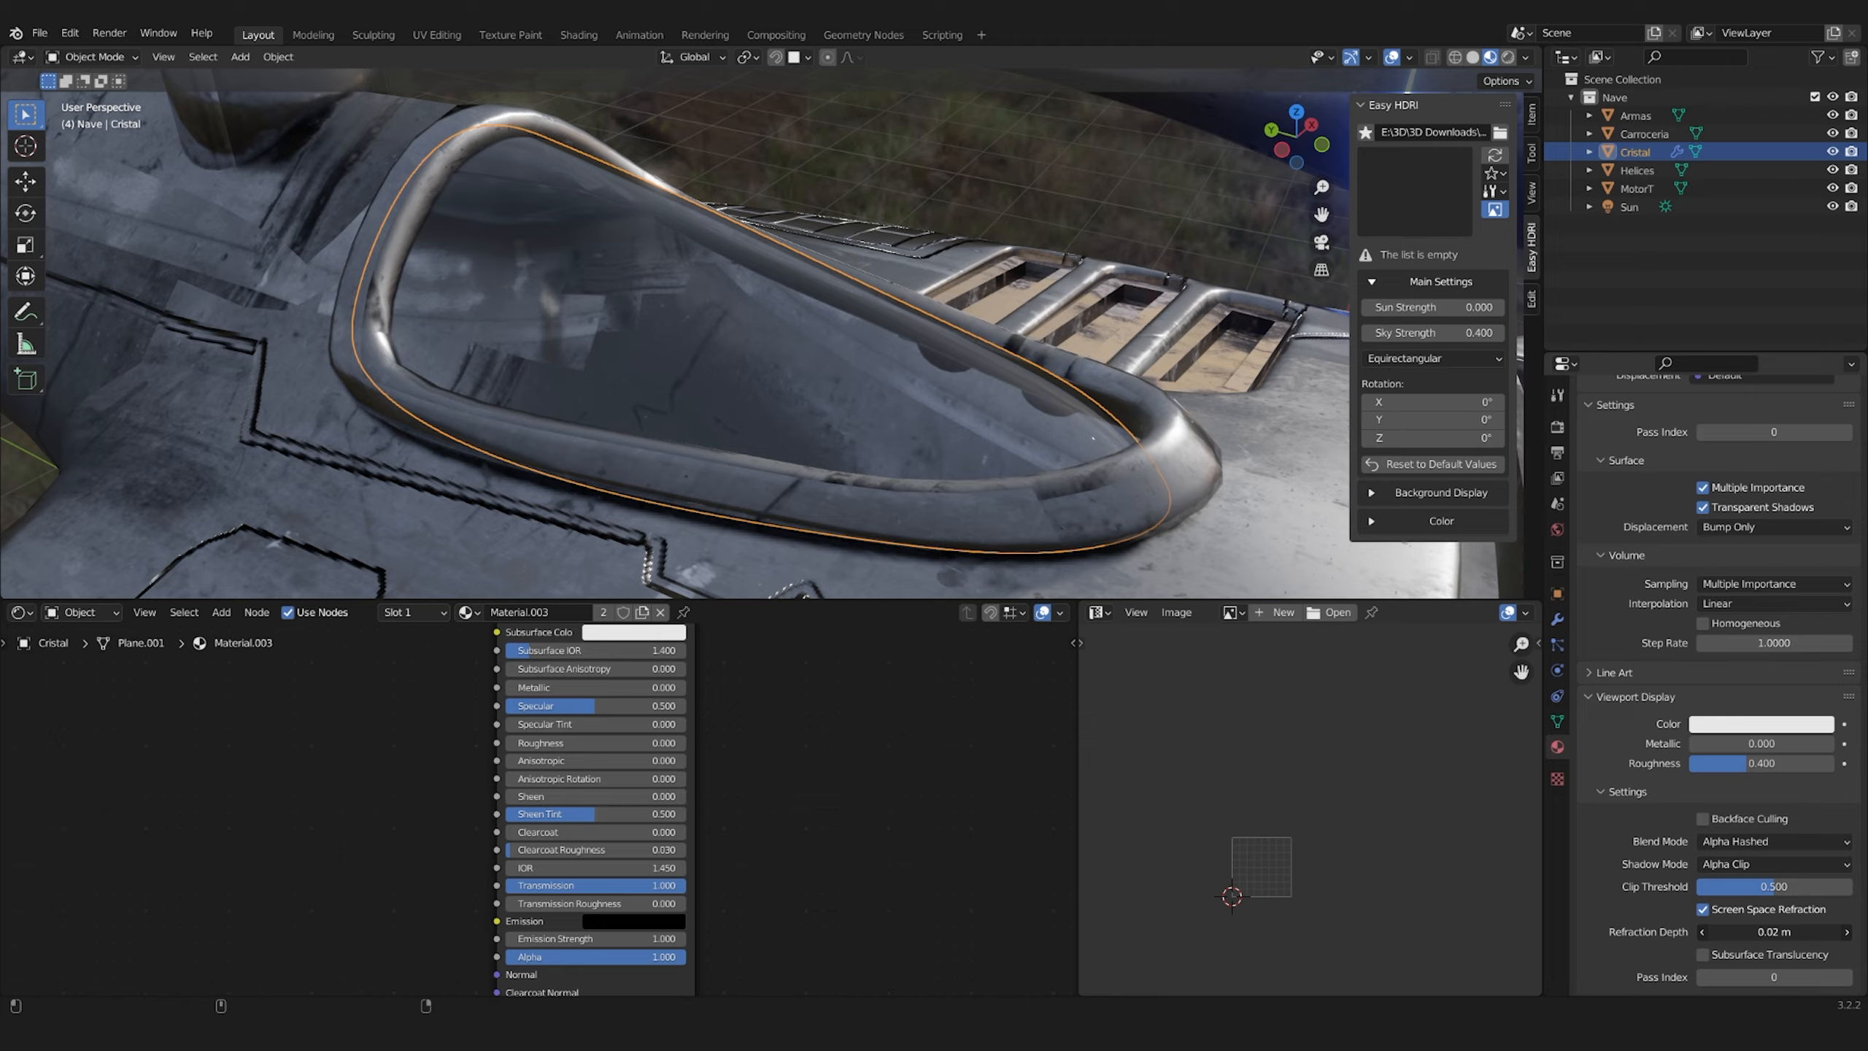
pyautogui.moveTo(516, 353); pyautogui.dragTo(599, 349, button='middle')
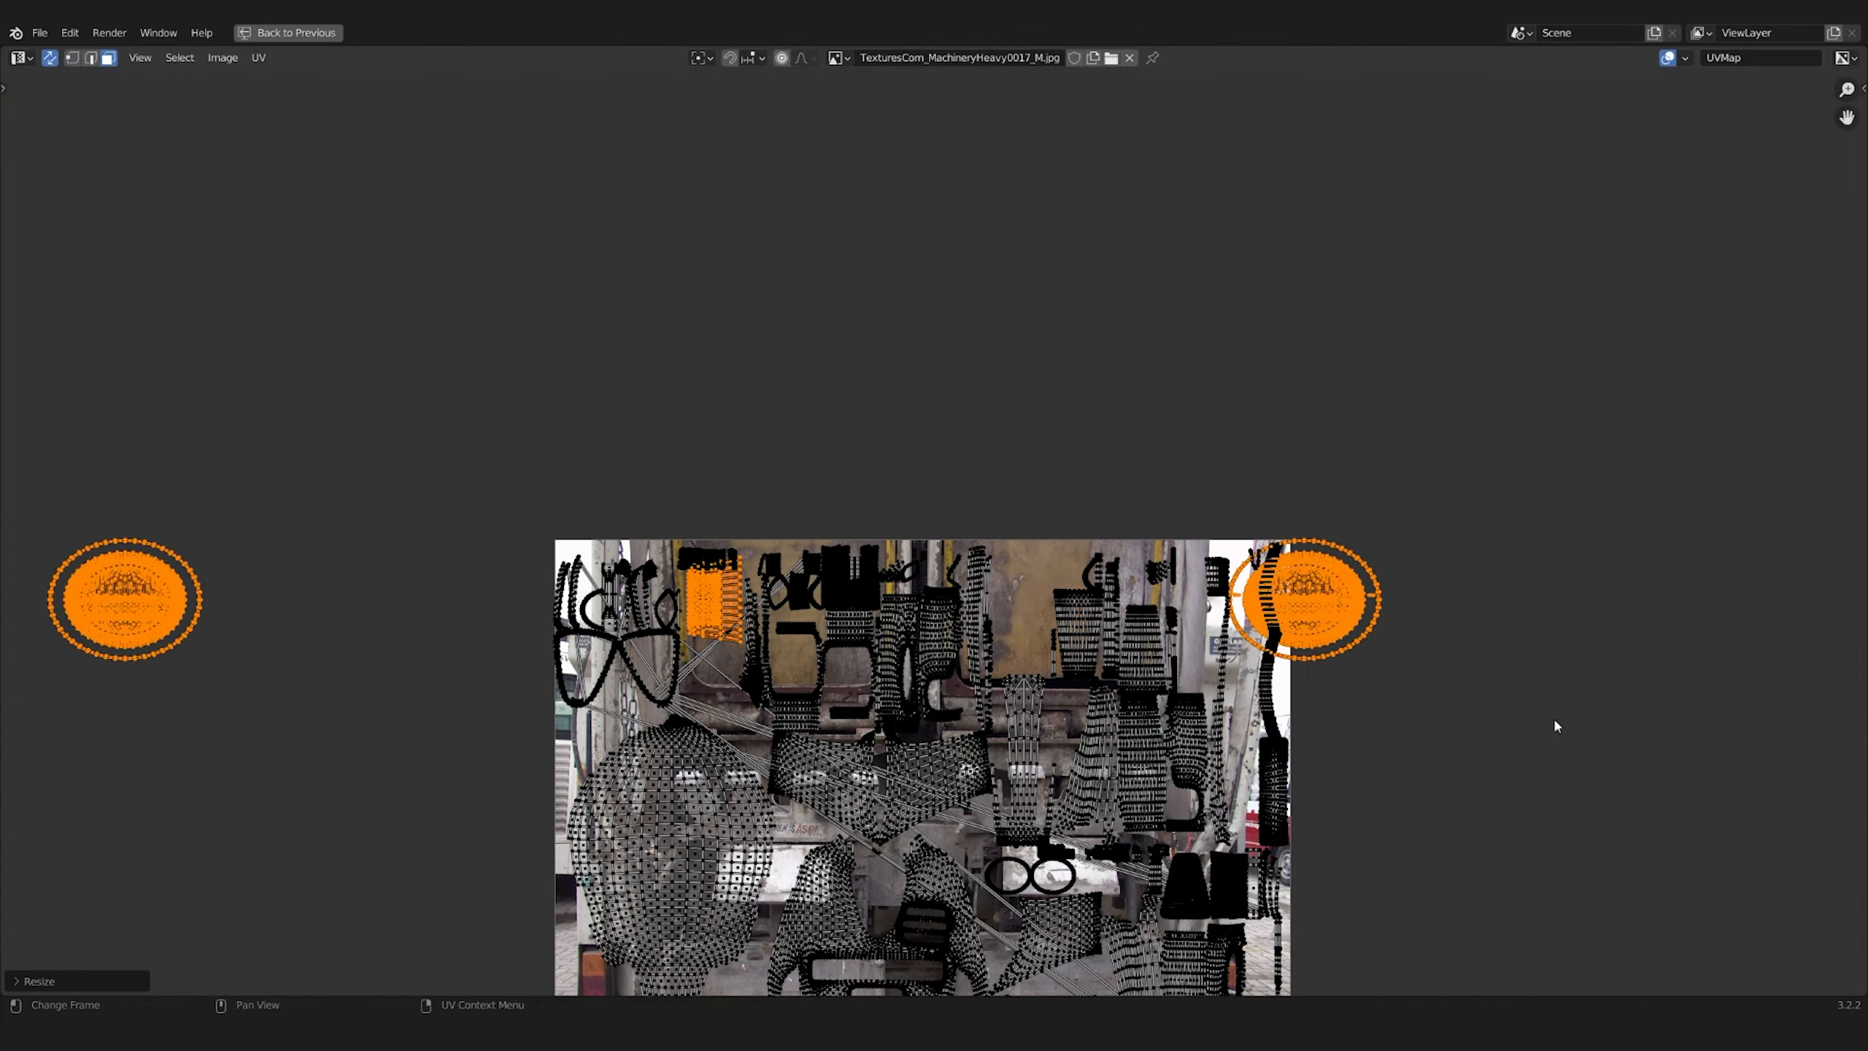
# Move the selected cockpit interior objects along the X axis within the cockpit opening in top view
pyautogui.moveTo(315, 692); pyautogui.dragTo(60, 504)
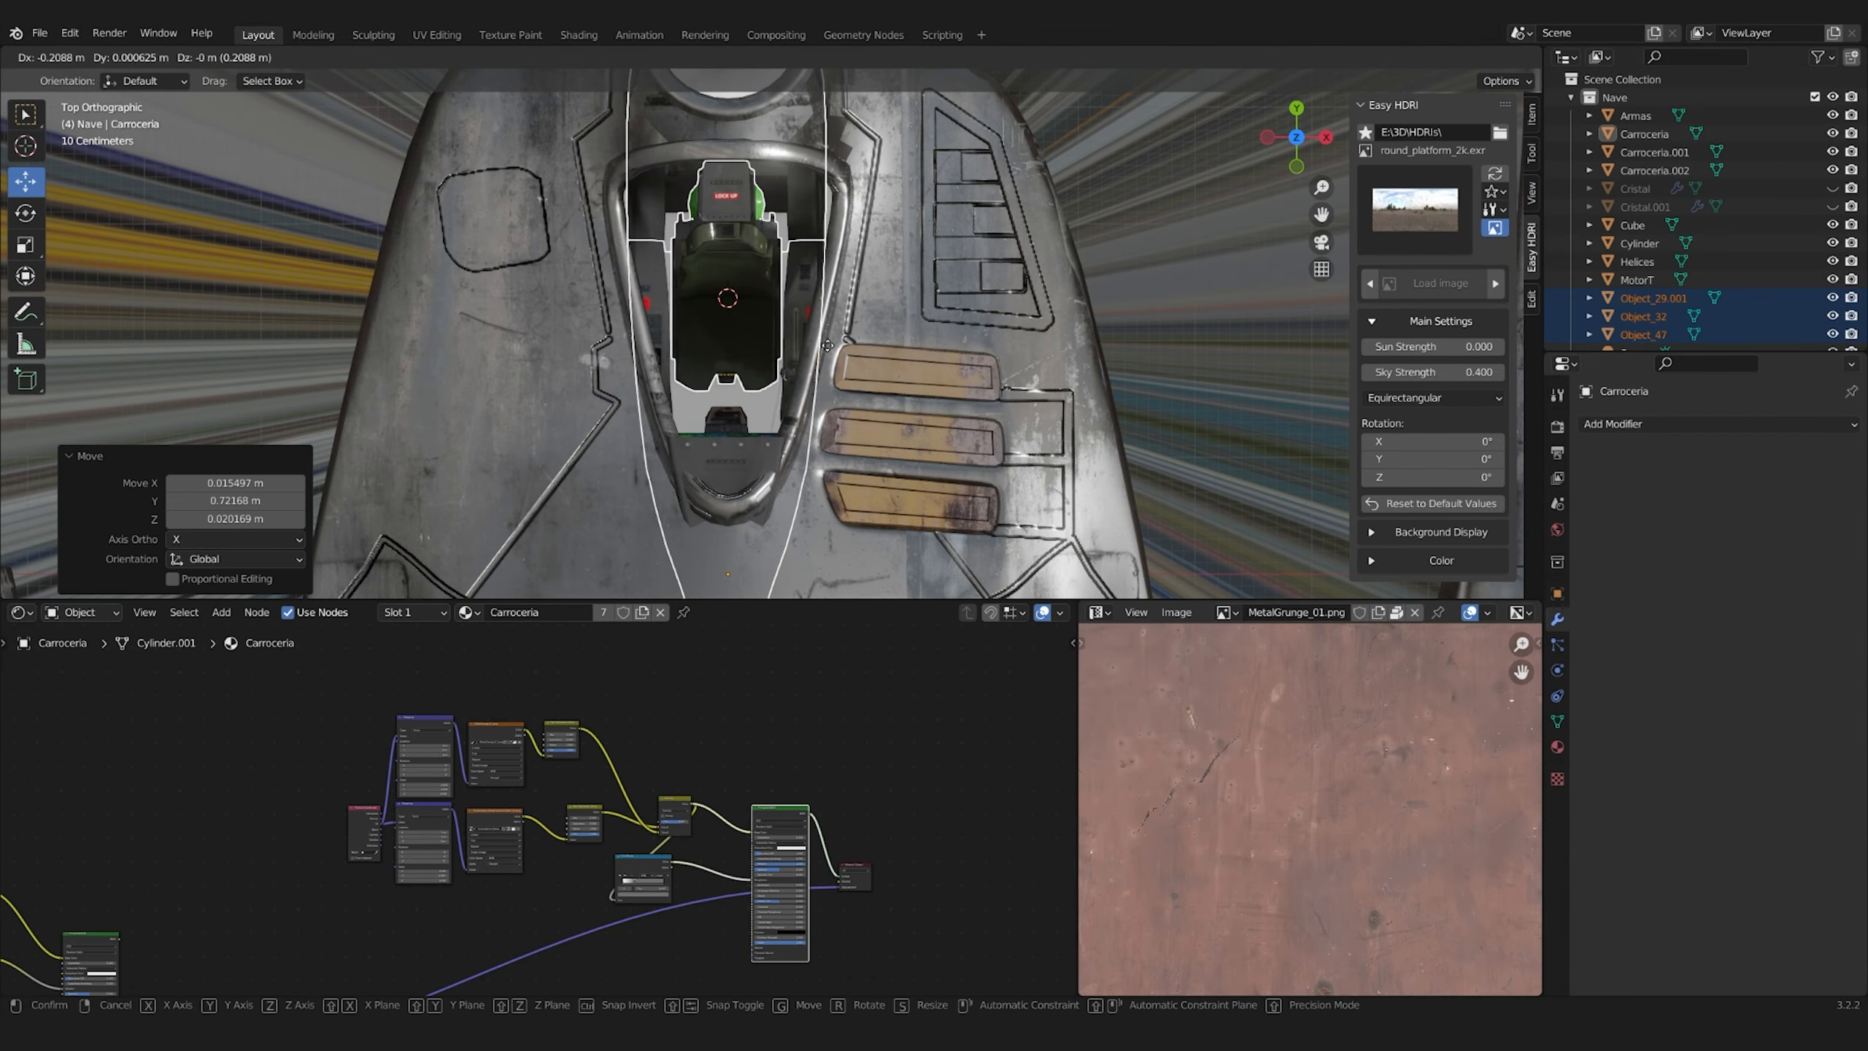
pyautogui.moveTo(823, 353); pyautogui.dragTo(857, 379, button='middle')
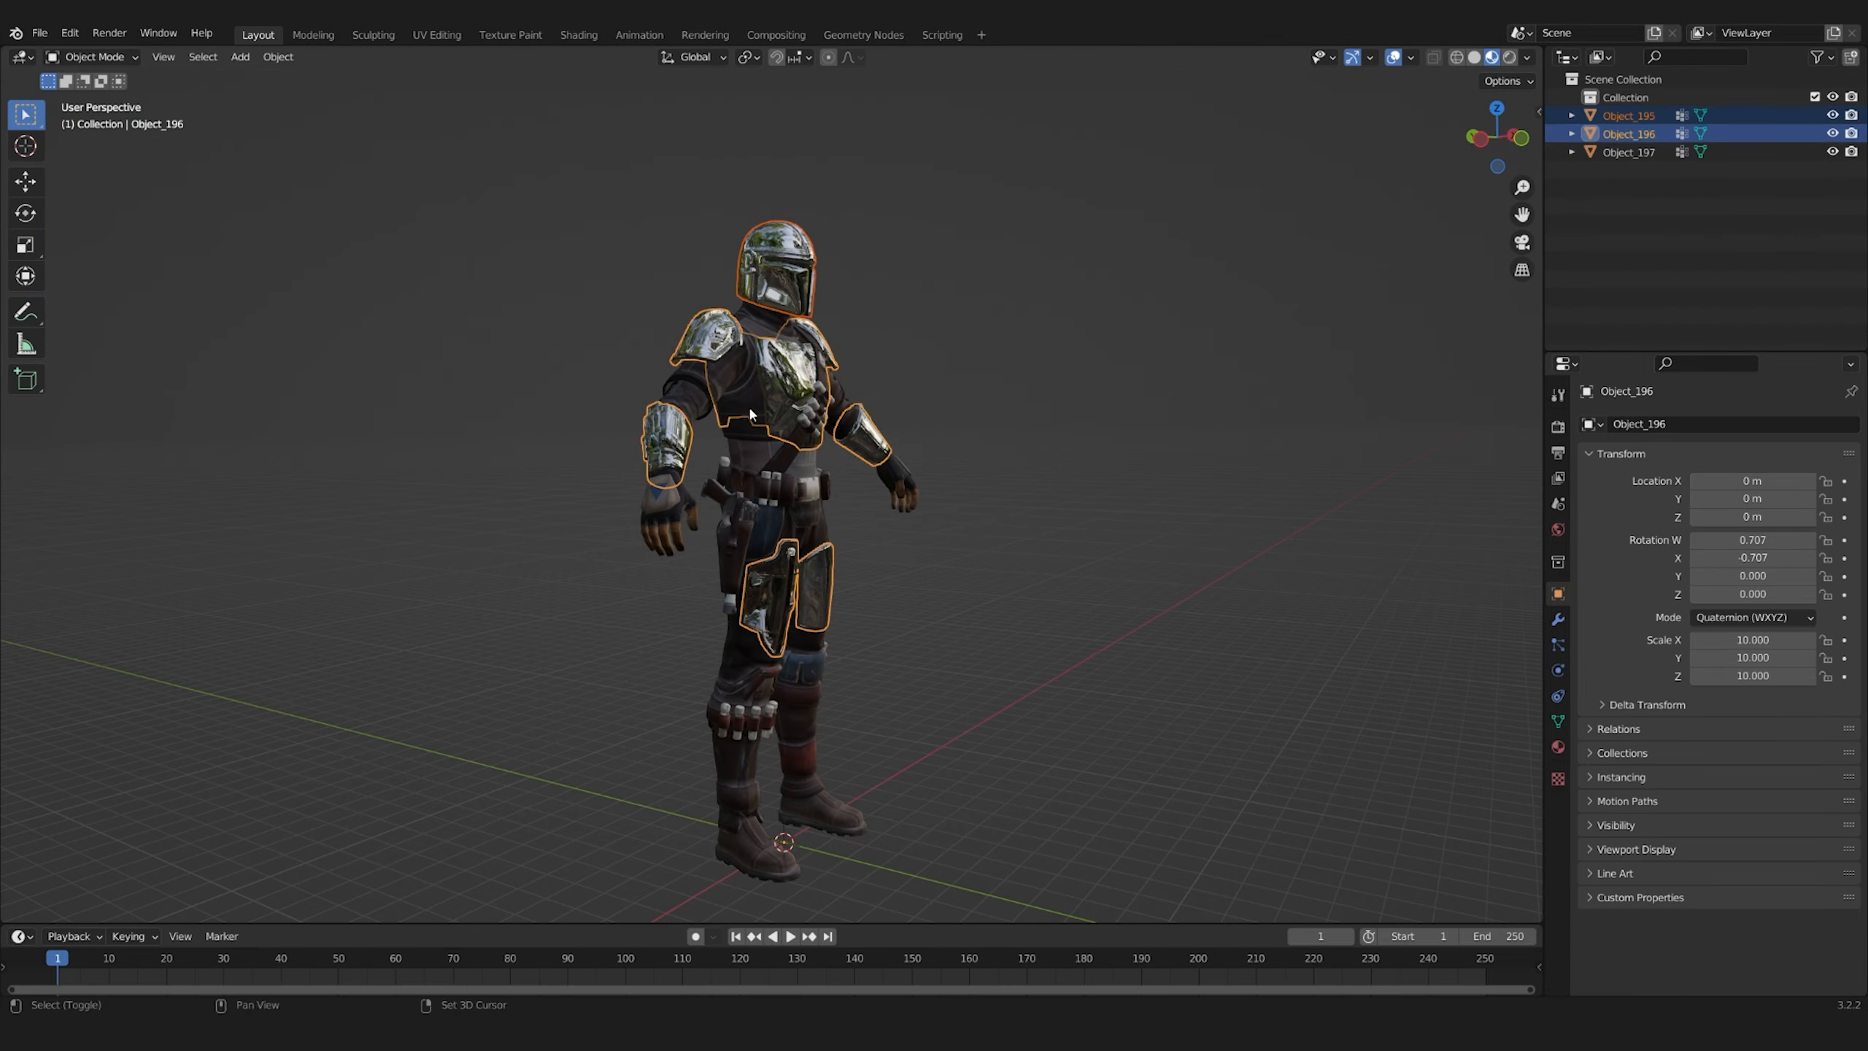
# Add a cylinder in a new scene and texture its Engine_01 emission material with the movie Engine_thruster_02.mp4
pyautogui.click(917, 971)
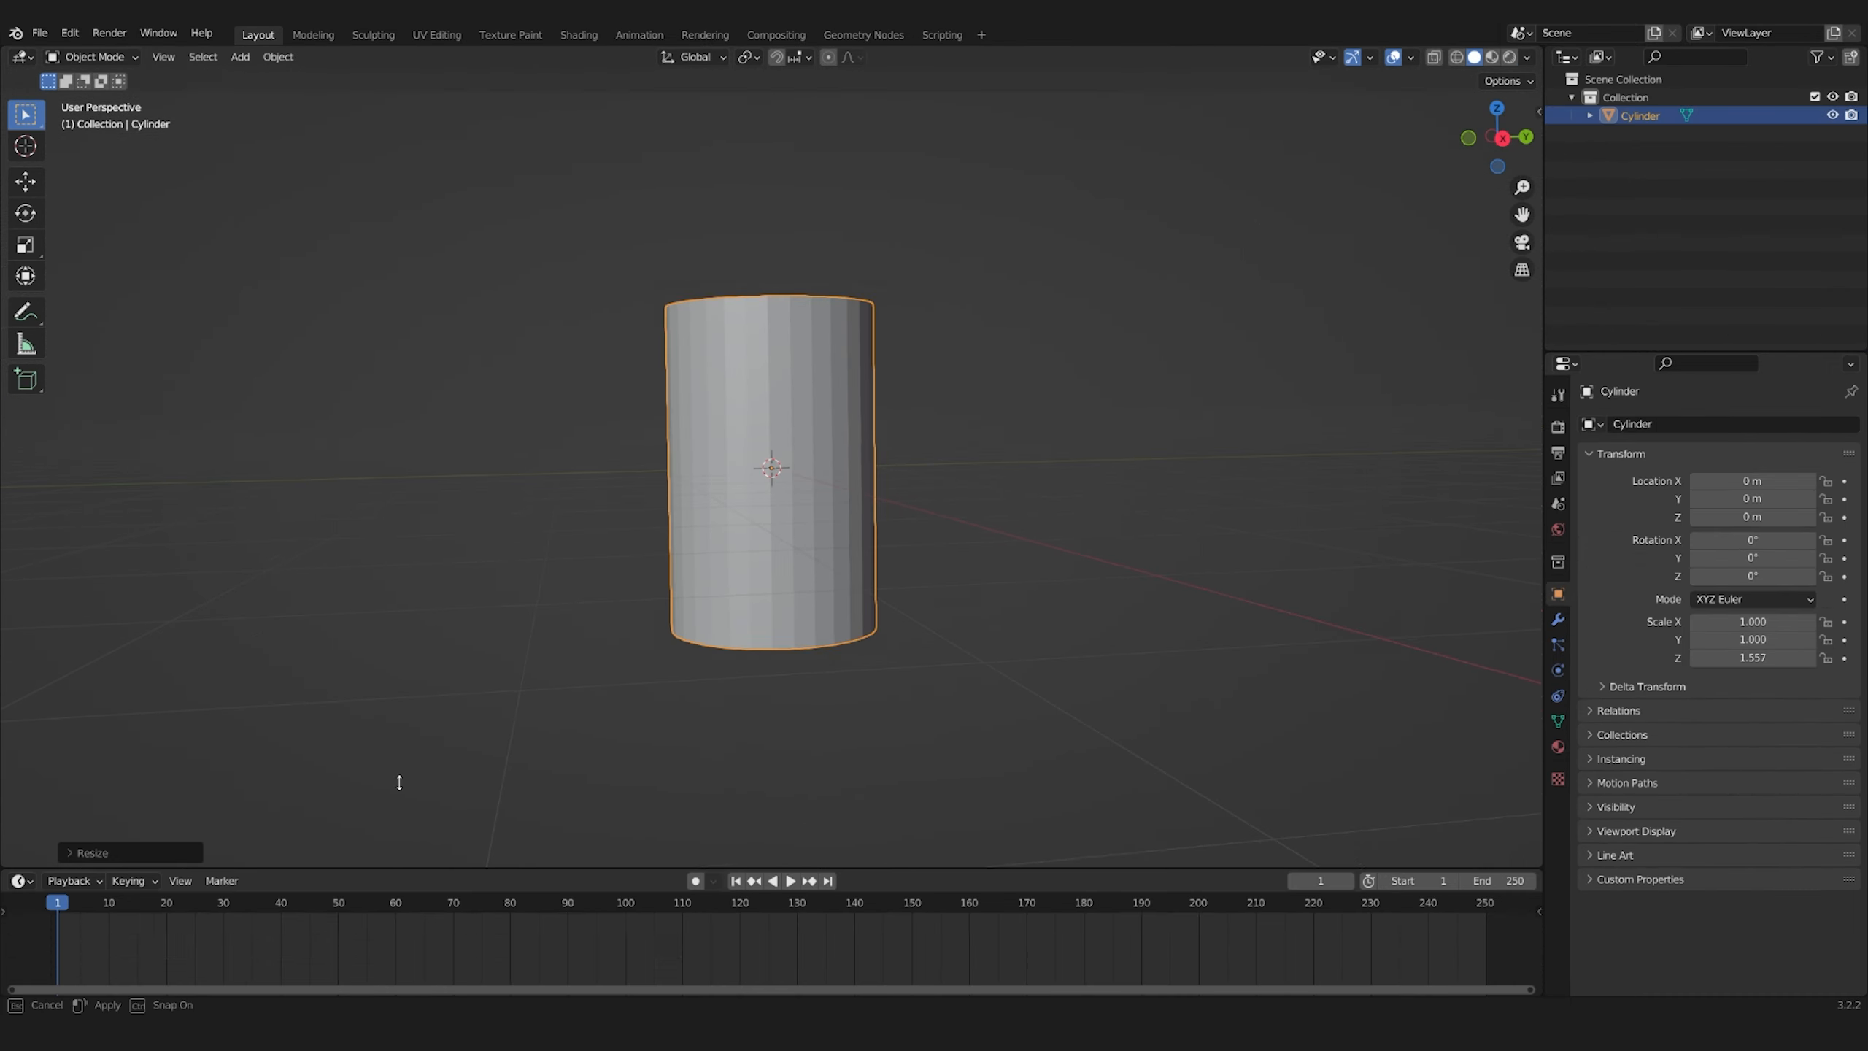
pyautogui.moveTo(400, 782); pyautogui.dragTo(399, 728)
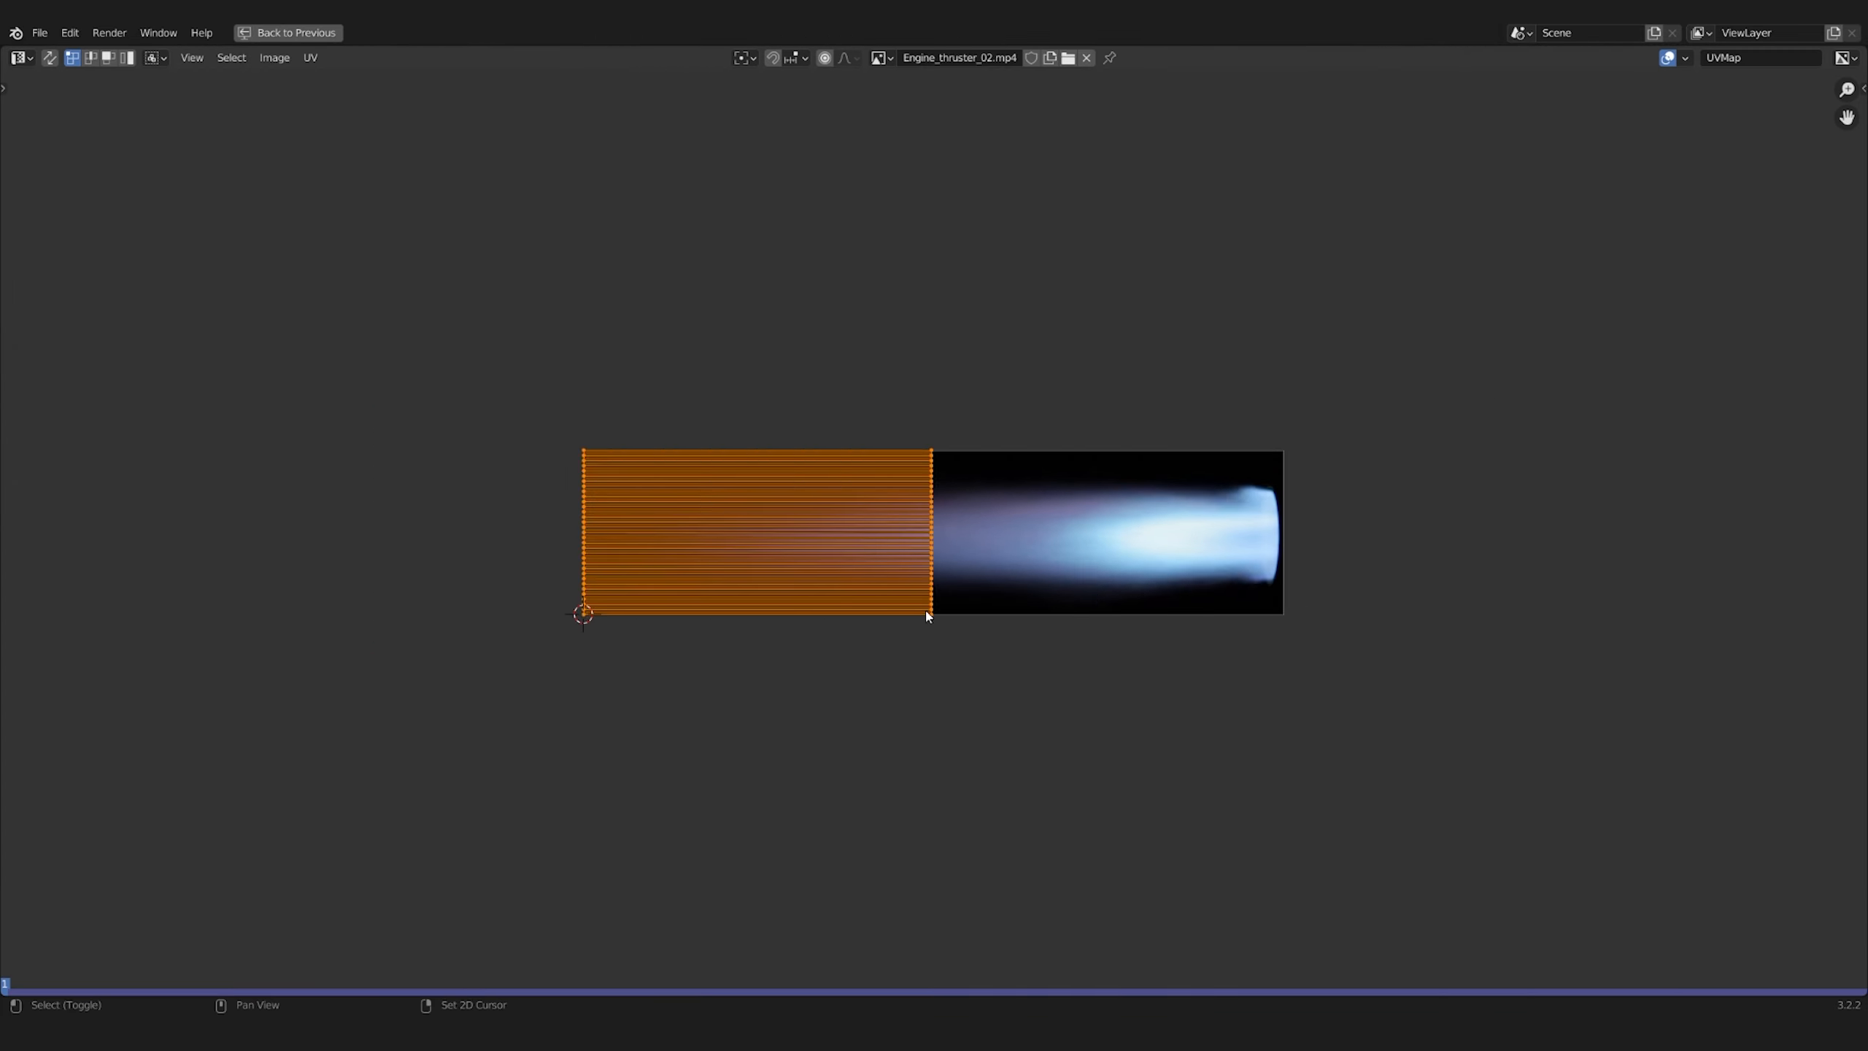
pyautogui.press('s')
pyautogui.click(1243, 642)
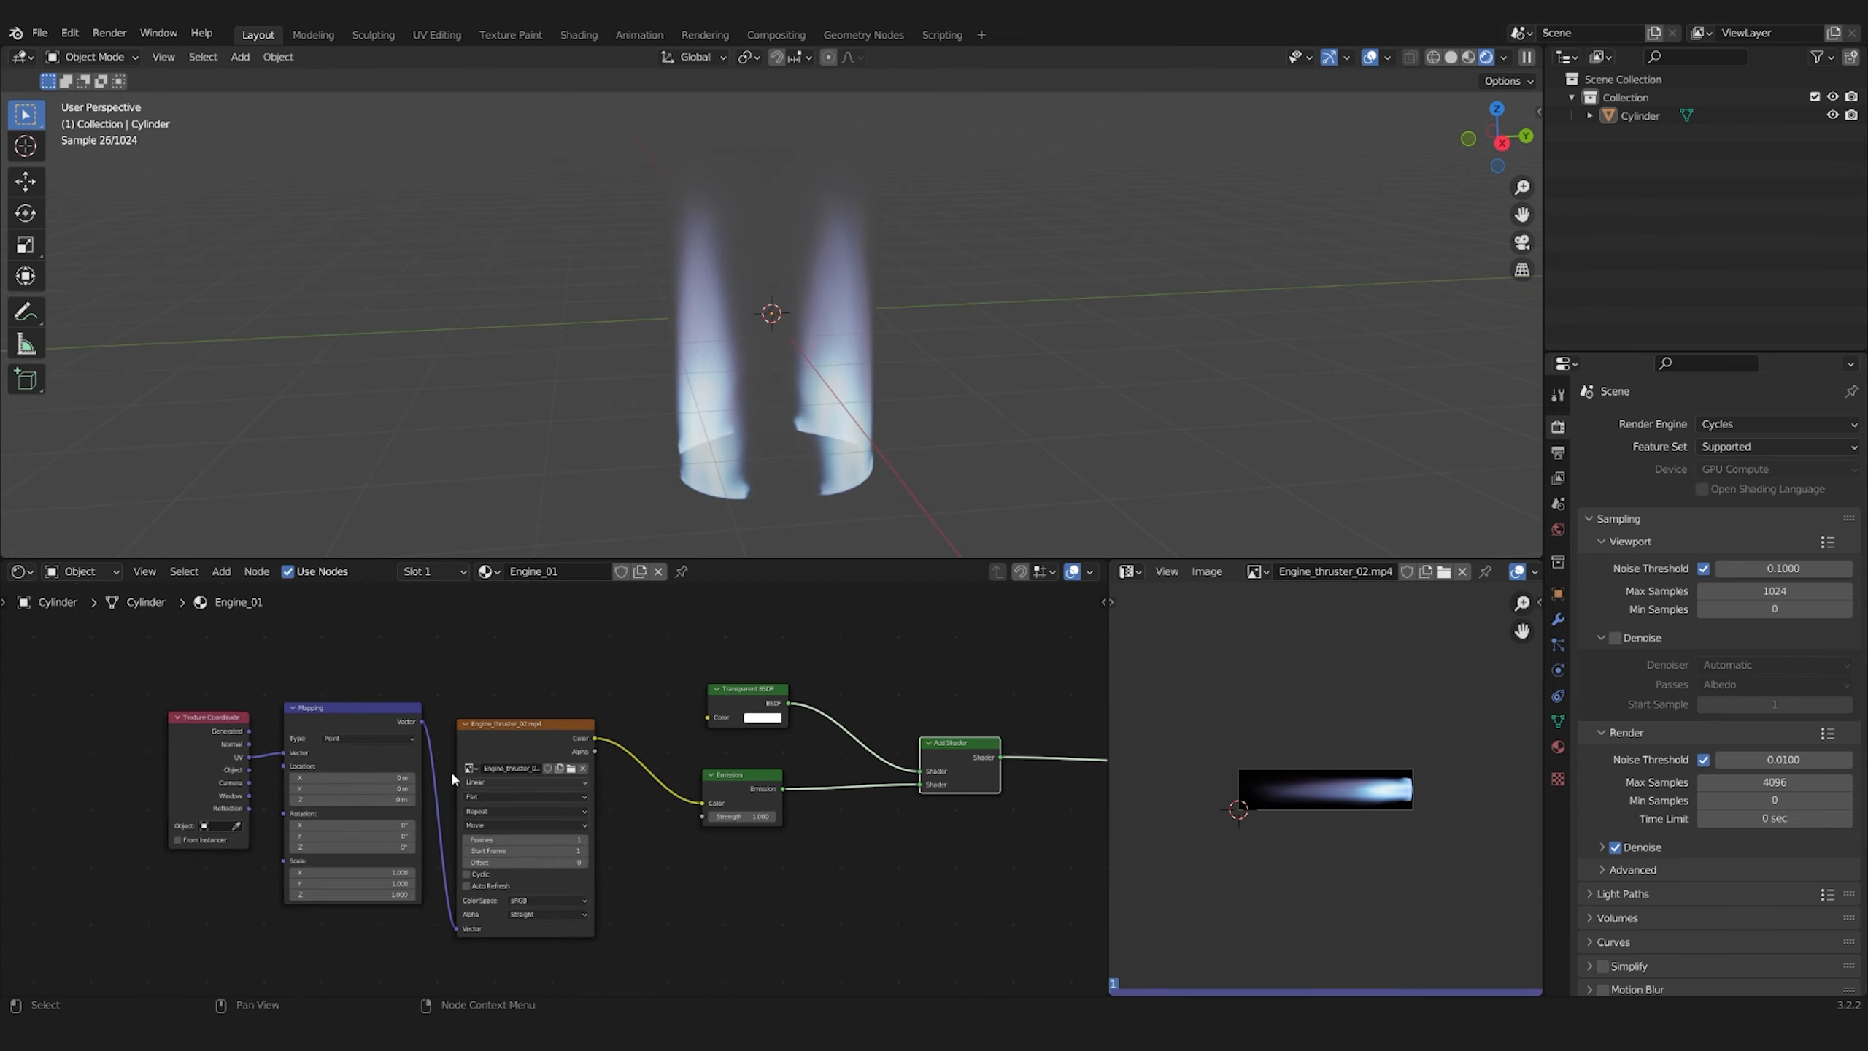
# Tint the thruster movie with a blue Multiply node and blend it with the original through a ColorRamp-driven Mix node
pyautogui.moveTo(138, 888); pyautogui.dragTo(348, 815, button='middle')
pyautogui.hotkey('shift', 'a')
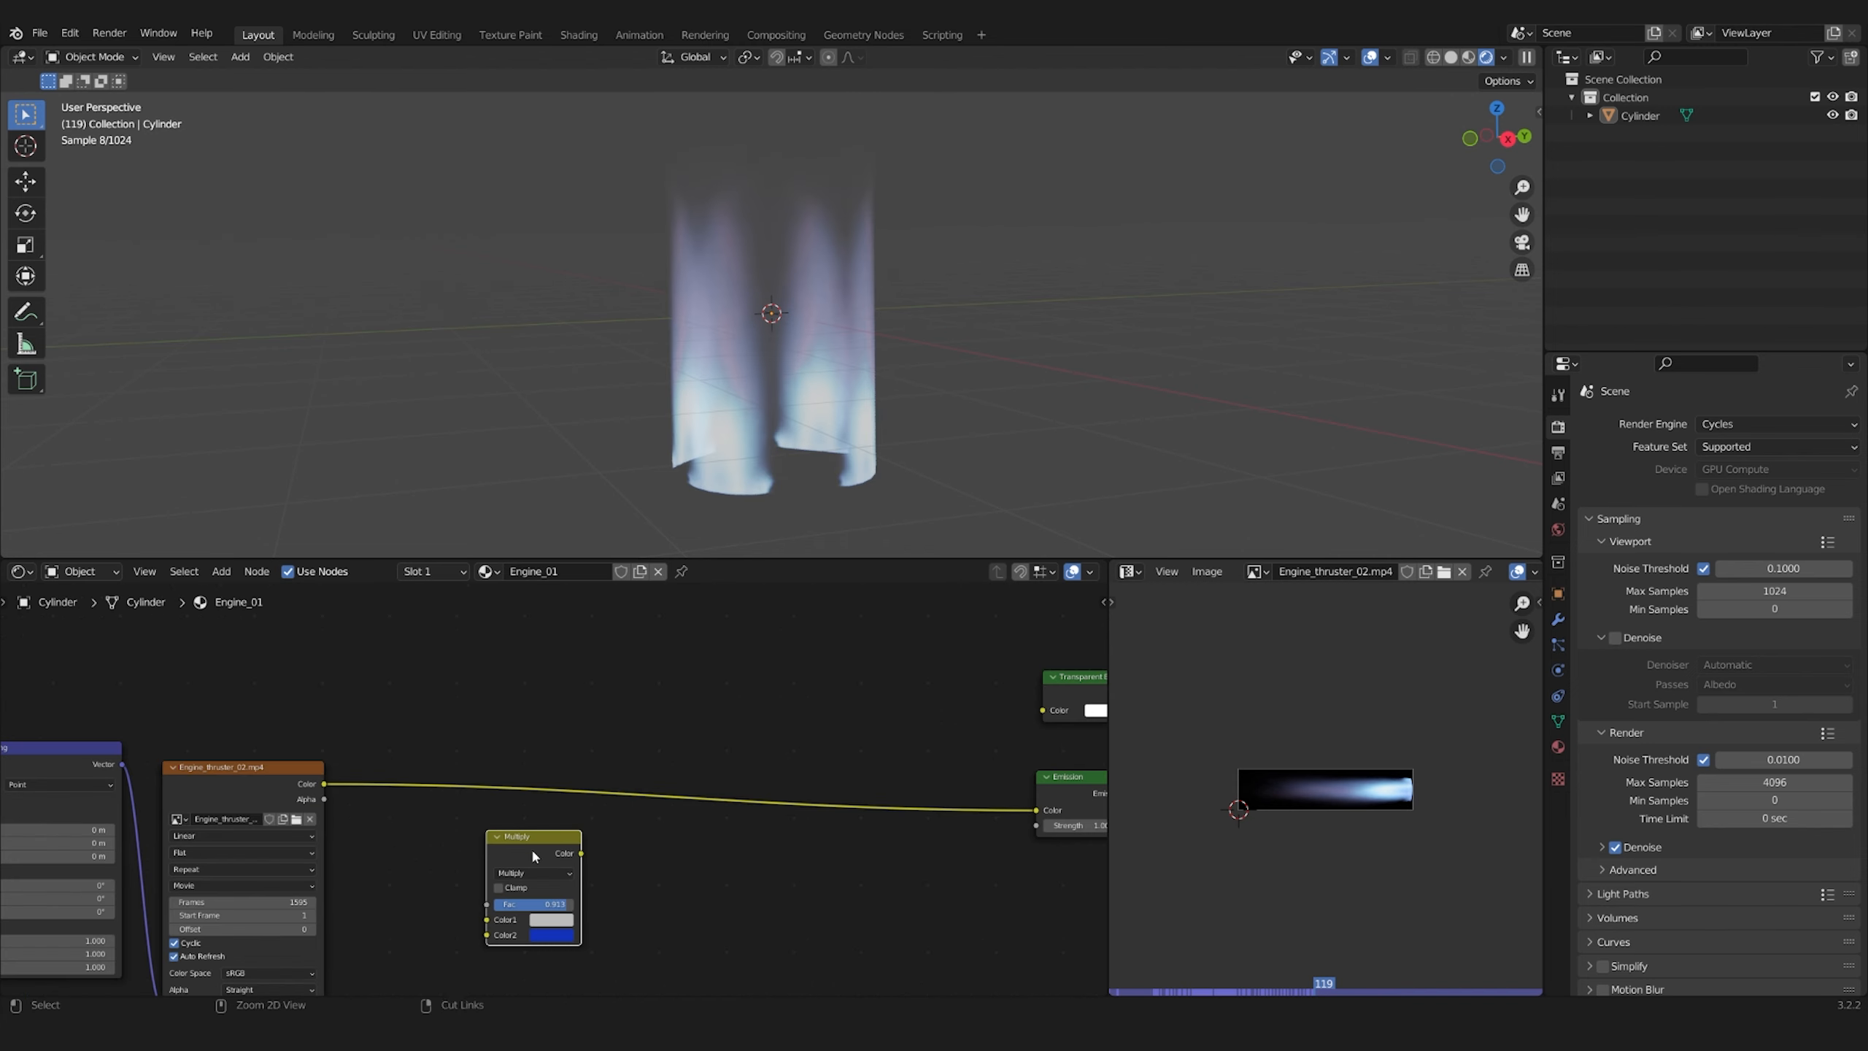
pyautogui.click(551, 755)
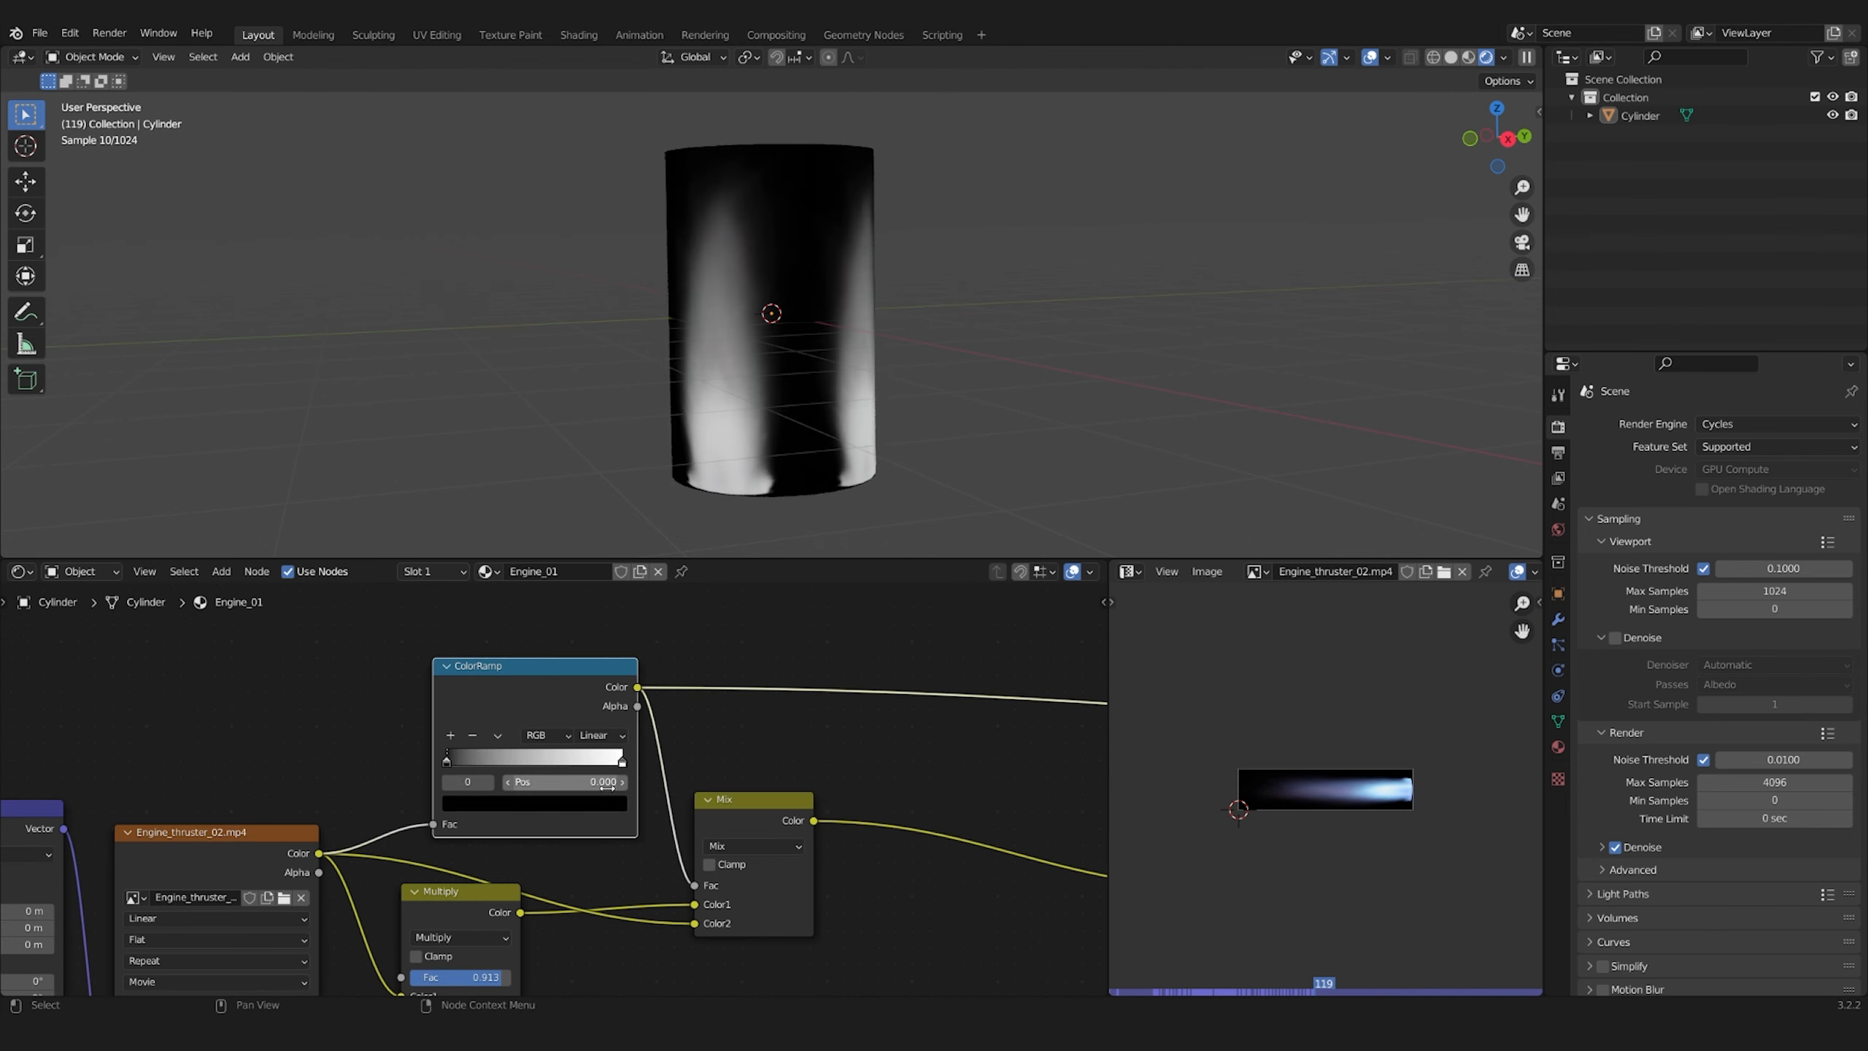
# Shift the ColorRamp's dark stop toward the centre and darken its white stop to grey
pyautogui.click(634, 792)
pyautogui.moveTo(428, 754); pyautogui.dragTo(498, 755)
pyautogui.click(497, 807)
pyautogui.moveTo(596, 596); pyautogui.dragTo(596, 656)
pyautogui.click(494, 806)
pyautogui.click(642, 756)
pyautogui.click(530, 807)
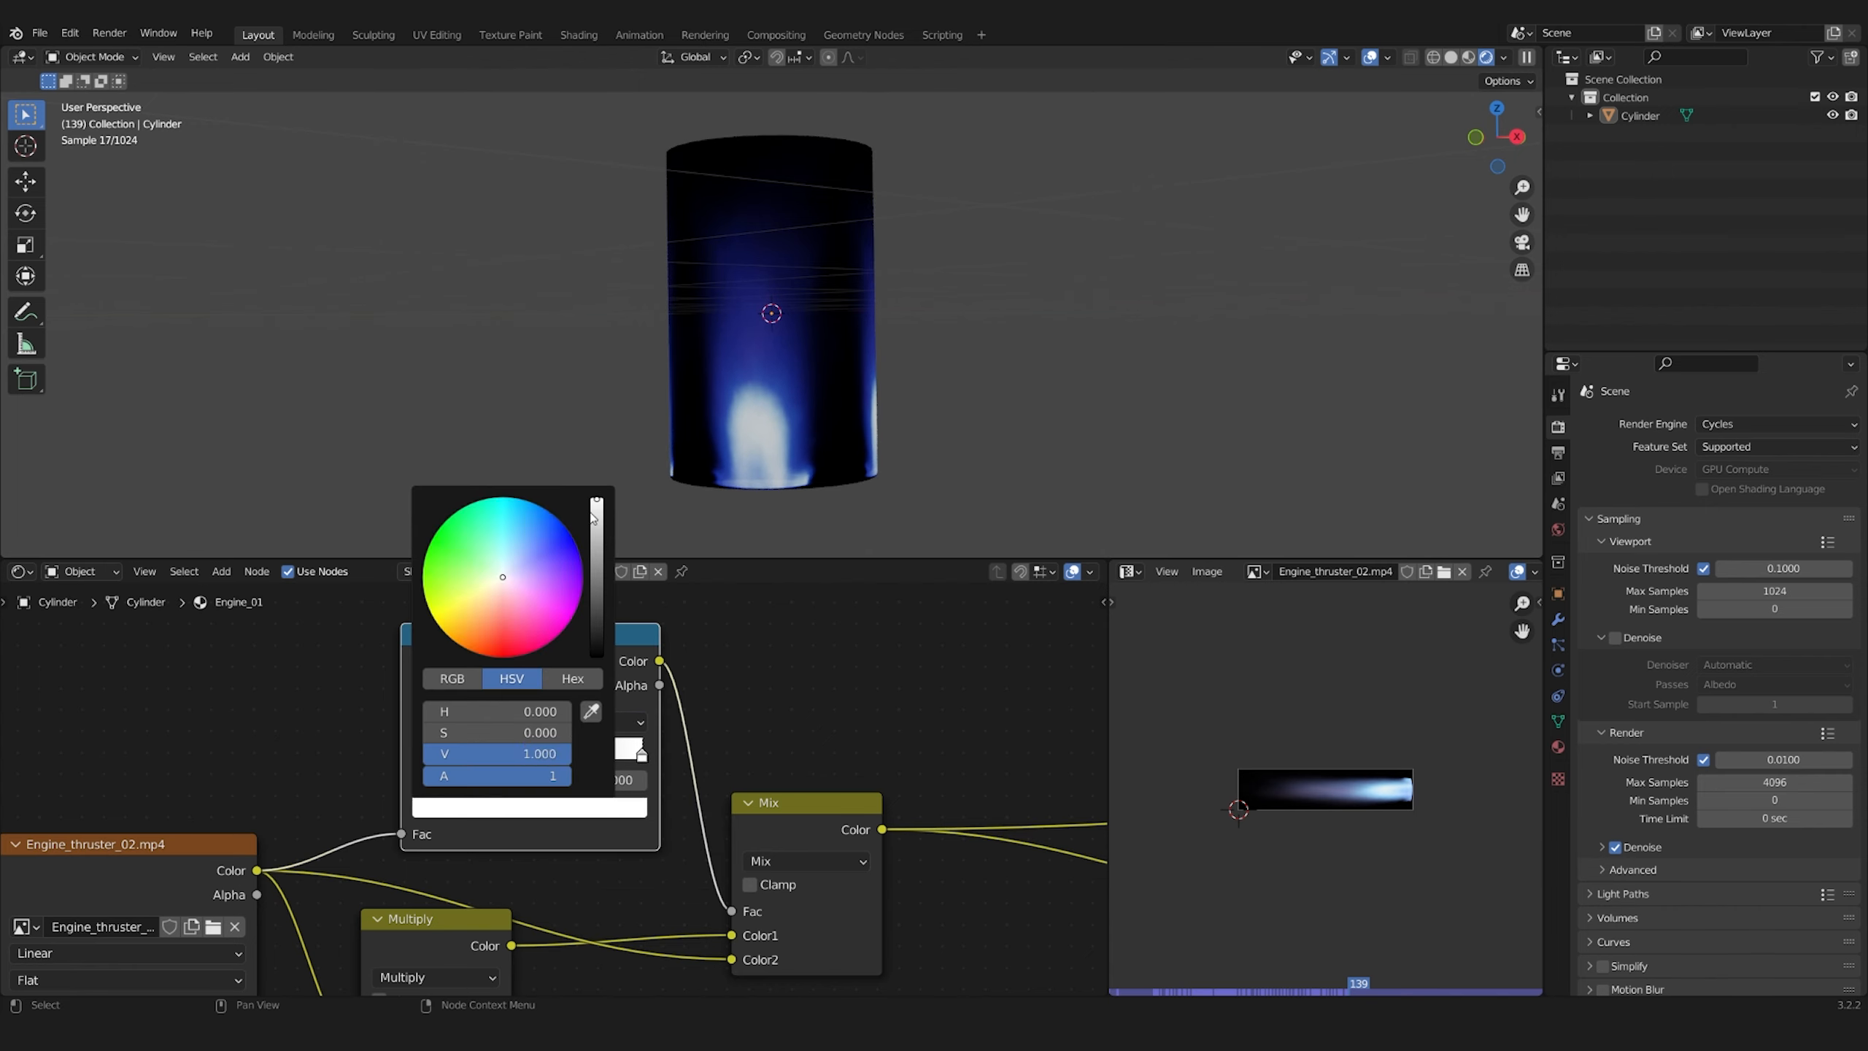
pyautogui.moveTo(596, 499); pyautogui.dragTo(596, 560)
# Play the animation to preview the blue thruster flames on the cylinder
pyautogui.scroll(-4, 662, 735)
pyautogui.moveTo(770, 359); pyautogui.dragTo(919, 373, button='middle')
pyautogui.moveTo(956, 758); pyautogui.dragTo(609, 750, button='middle')
pyautogui.keyDown('ctrl'); pyautogui.keyDown('shift'); pyautogui.click(871, 792); pyautogui.keyUp('shift'); pyautogui.keyUp('ctrl')
pyautogui.press('space')
pyautogui.press('space')
pyautogui.scroll(8, 220, 876)
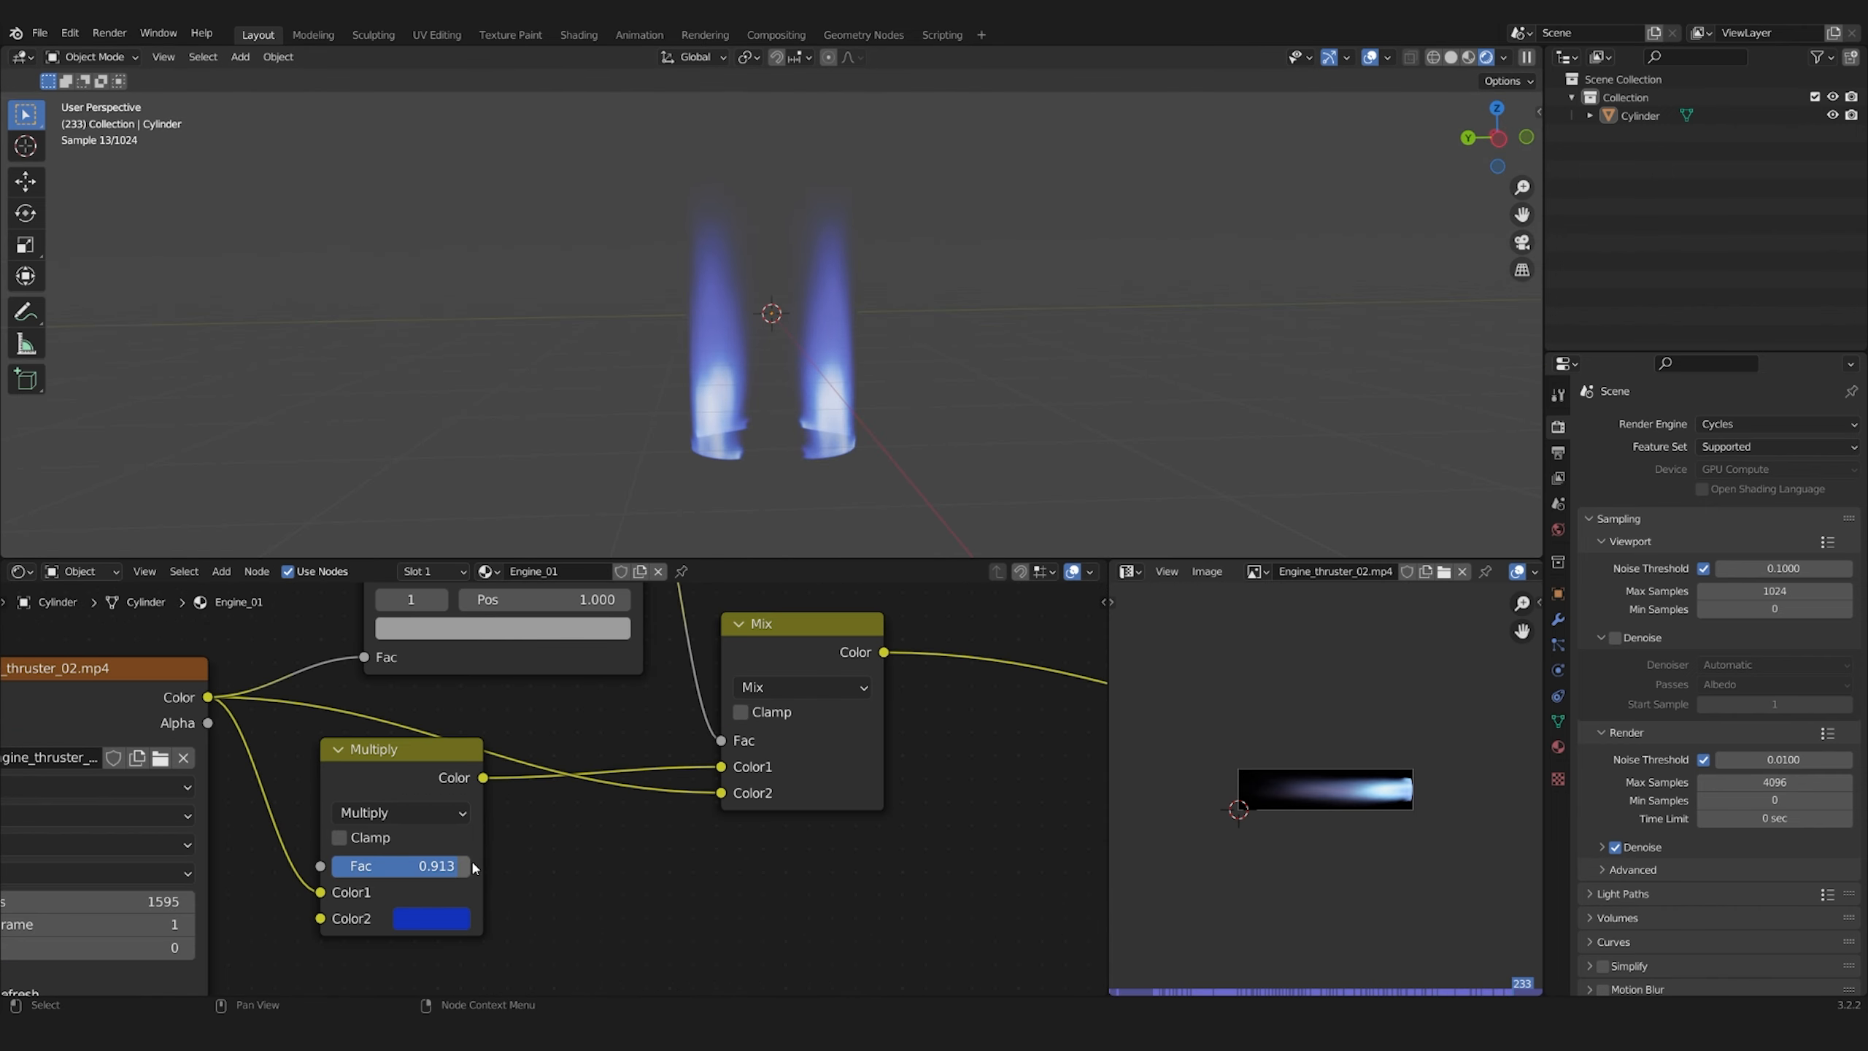
# Preview the flame animation again and darken the ColorRamp's light stop further
pyautogui.press('space')
pyautogui.press('space')
pyautogui.moveTo(603, 662); pyautogui.dragTo(603, 816, button='middle')
pyautogui.click(500, 776)
pyautogui.moveTo(570, 529); pyautogui.dragTo(570, 562)
# Duplicate the flame cylinder in place and rotate the copy about the Z axis
pyautogui.moveTo(802, 408); pyautogui.dragTo(974, 405, button='middle')
pyautogui.hotkey('shift', 'd')
pyautogui.rightClick(928, 442)
pyautogui.press('r')
pyautogui.press('z')
pyautogui.click(910, 456)
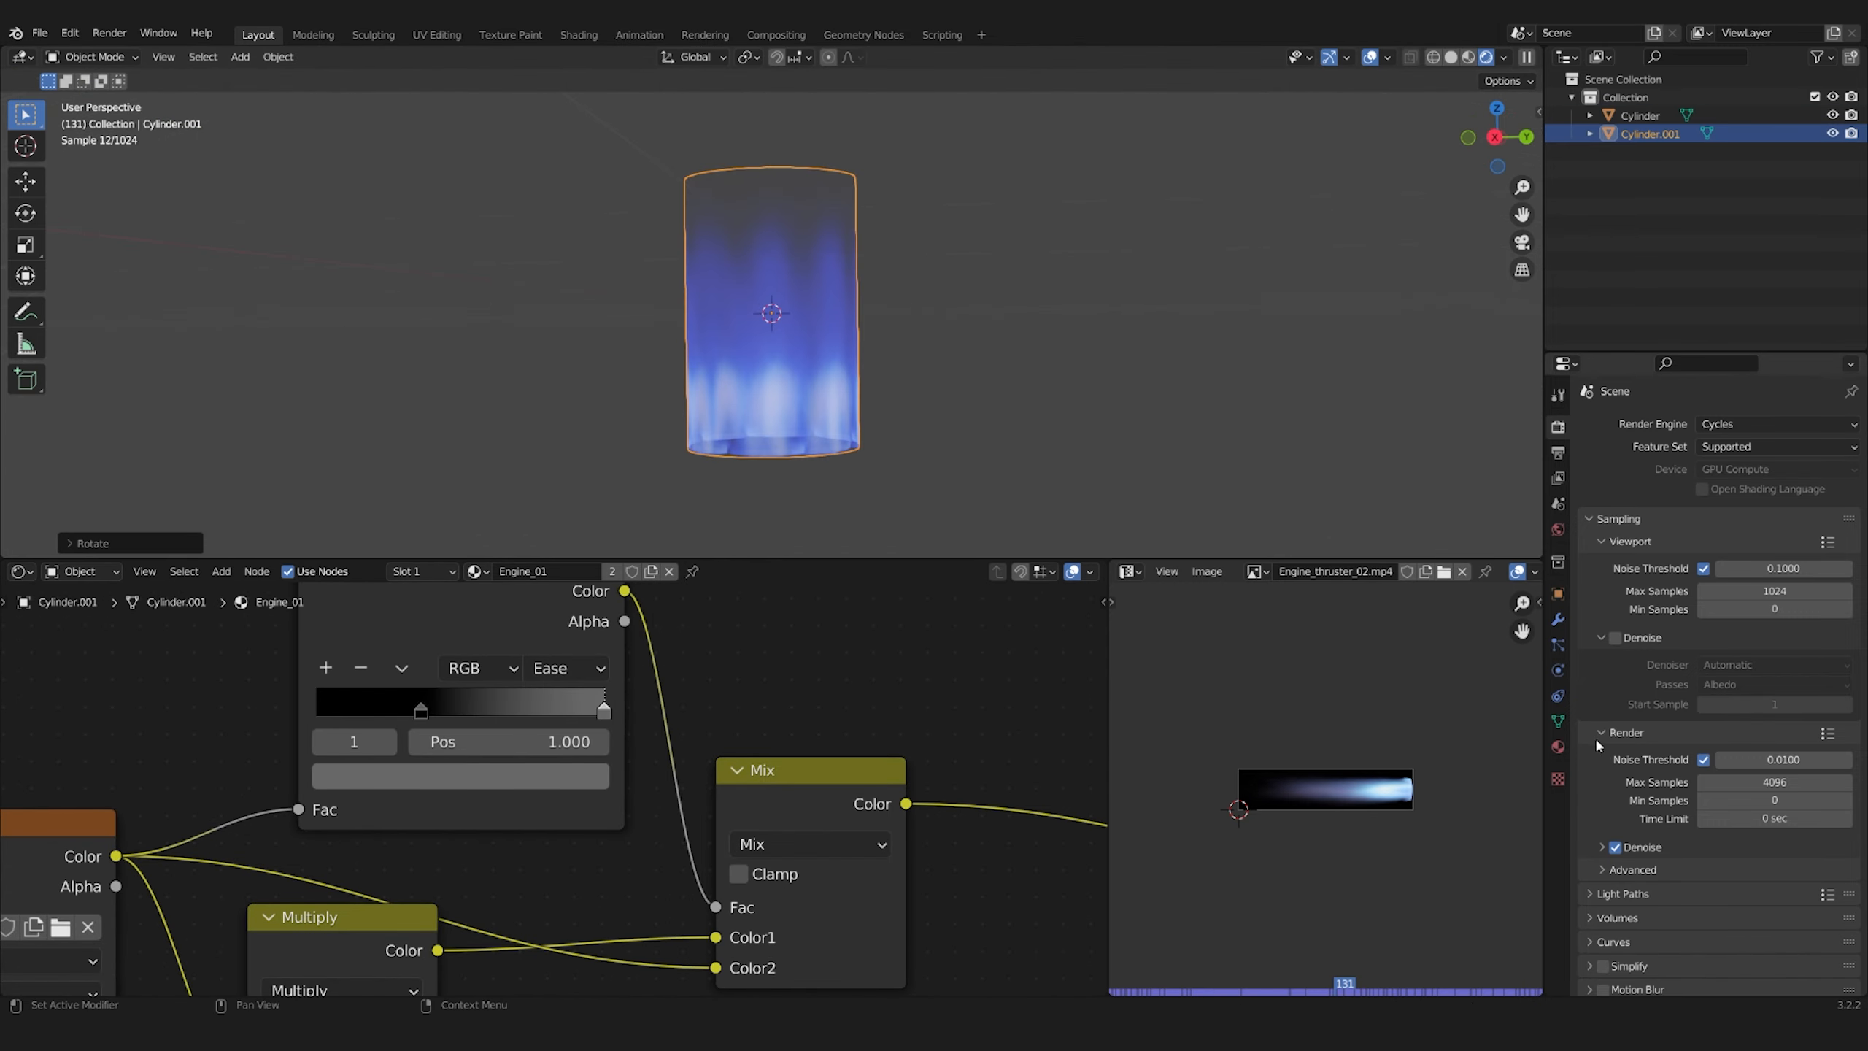
# Make the duplicate cylinder's material a separate copy and rename it Engine_02
pyautogui.click(1557, 747)
pyautogui.click(1759, 500)
pyautogui.doubleClick(1647, 429)
pyautogui.write('2')
pyautogui.press('Return')
# Move the engnine_thruster_01 flame object 1.5 m up along the global Z axis and open its object operations
pyautogui.moveTo(81, 985); pyautogui.dragTo(532, 779, button='middle')
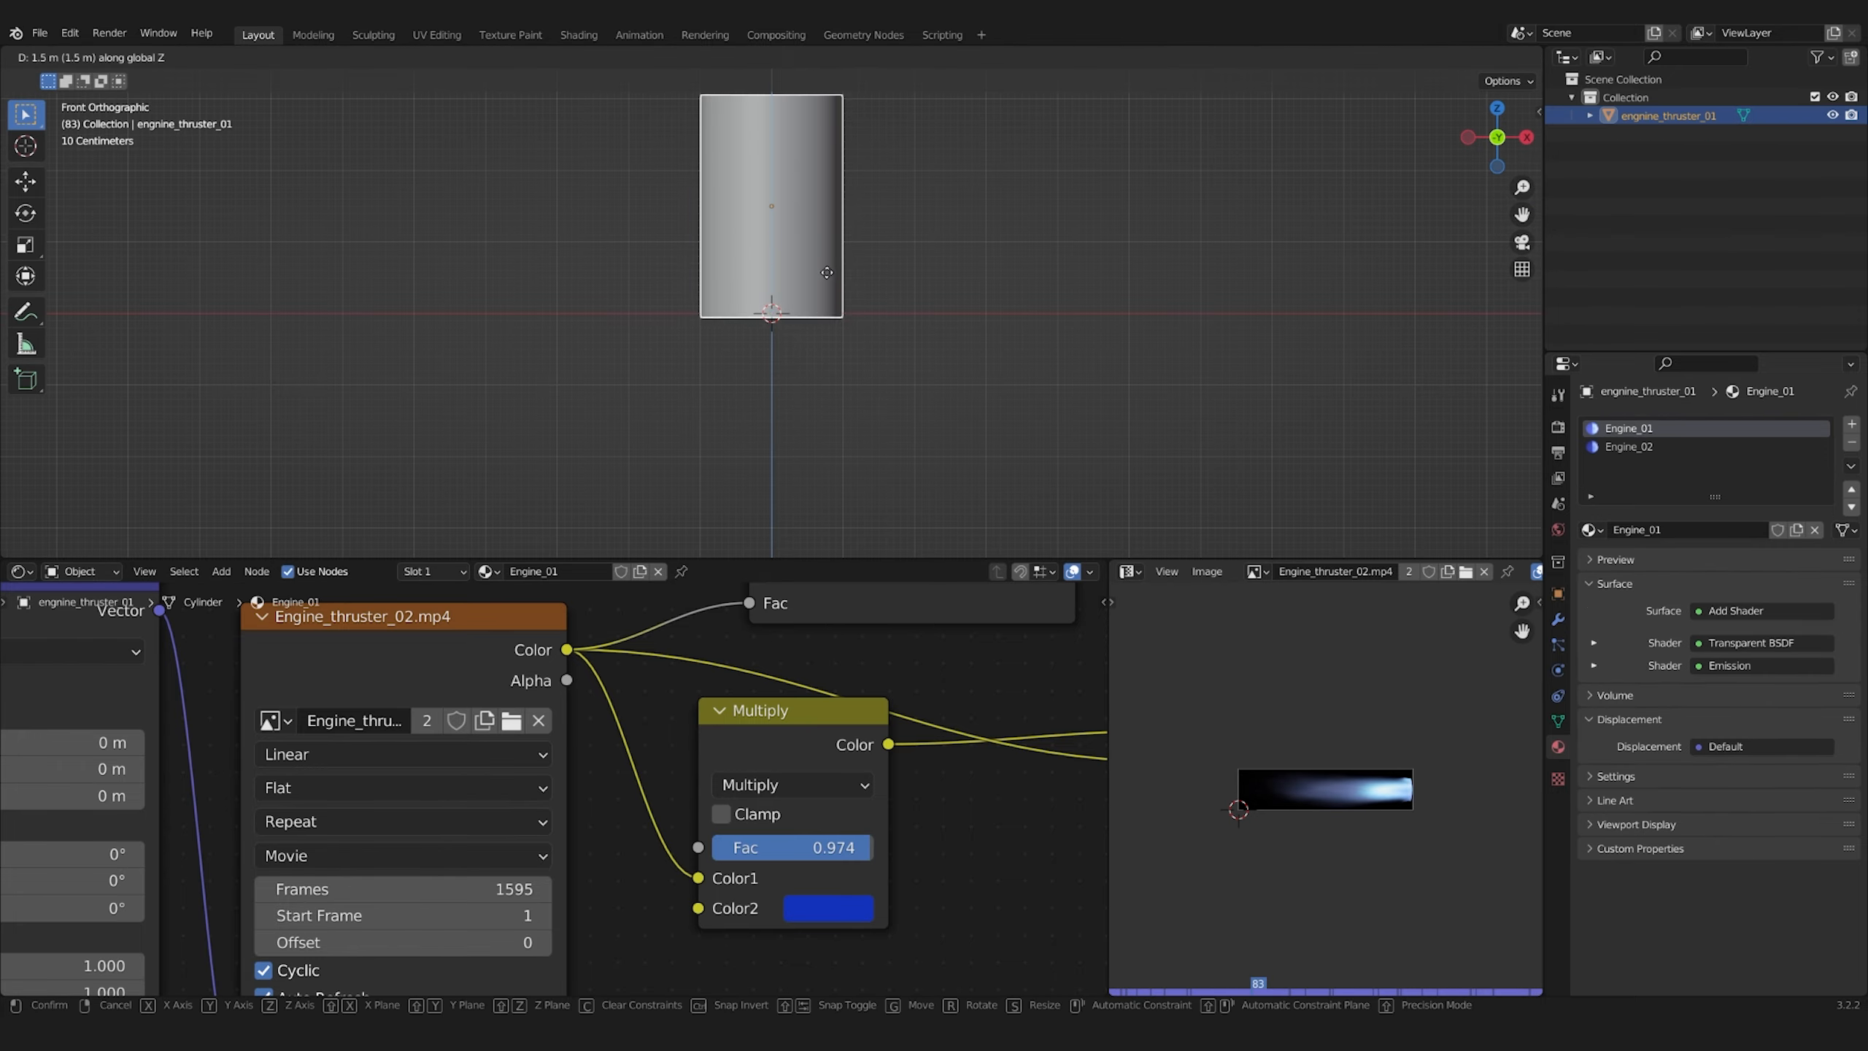
pyautogui.click(278, 57)
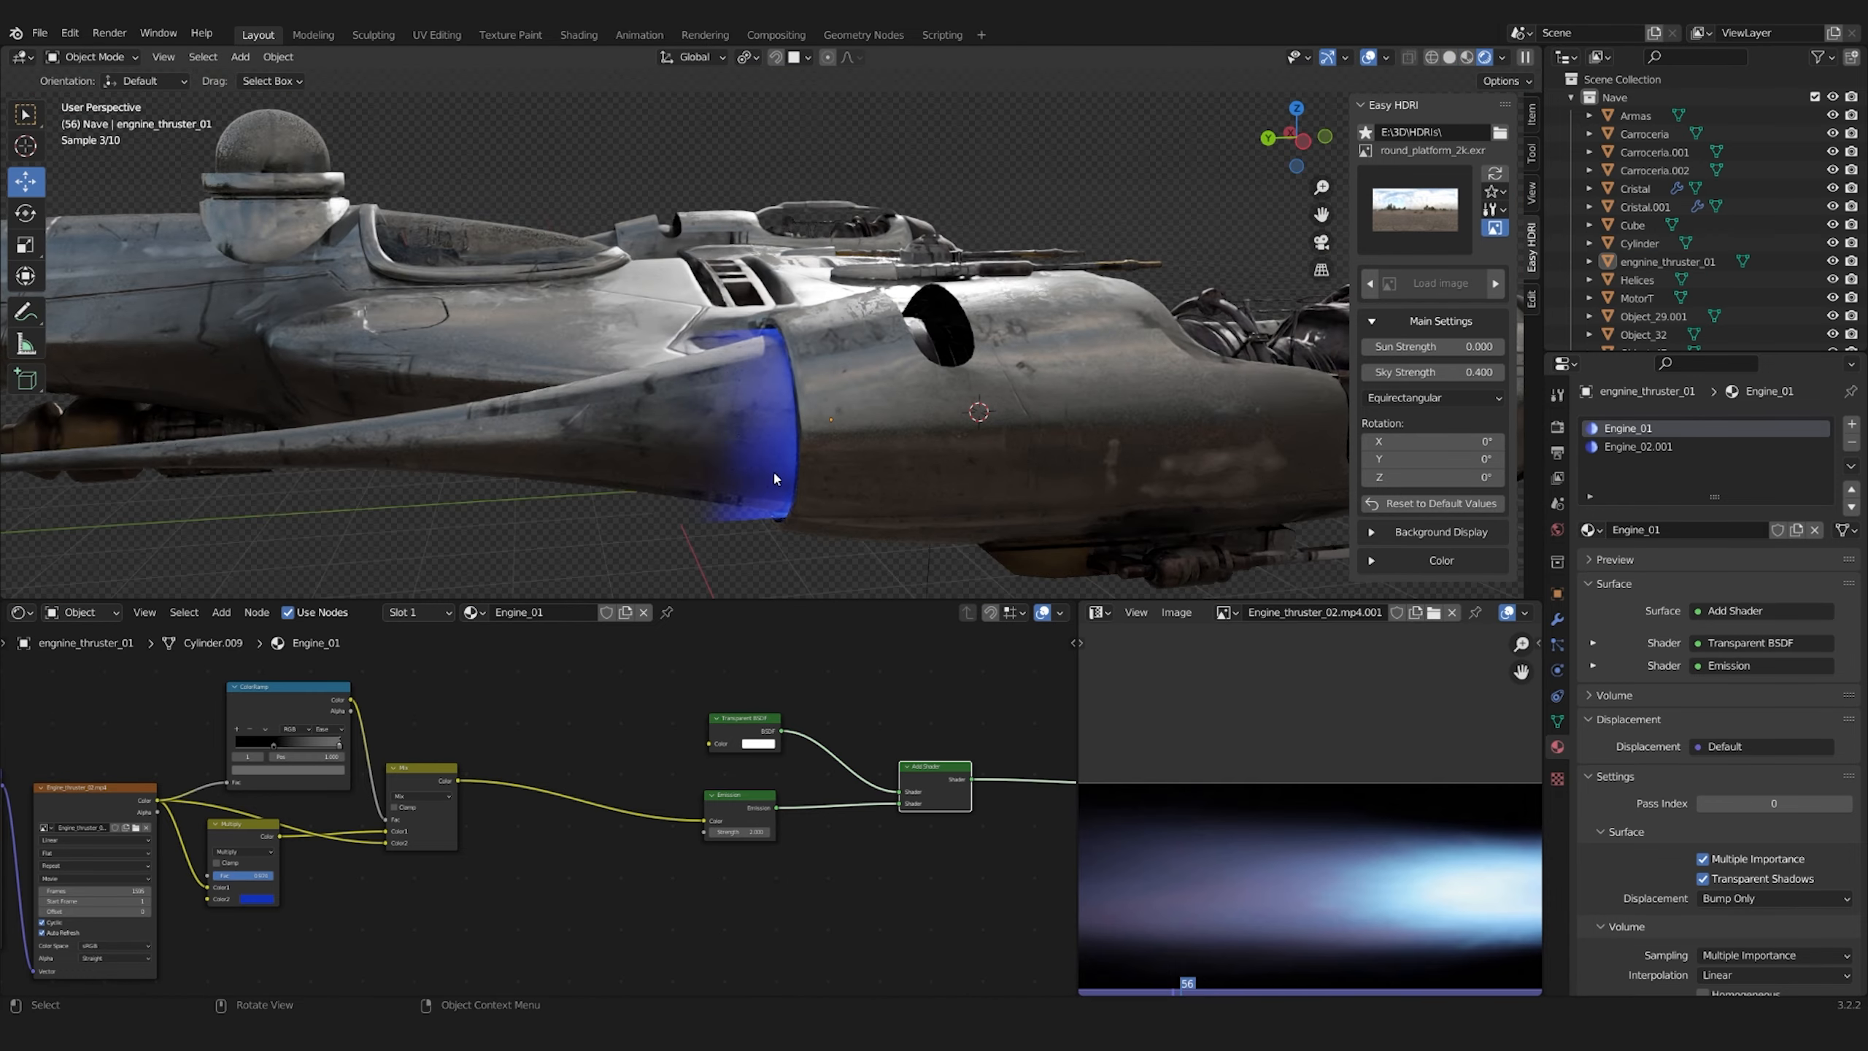
# Scale the flame cylinder along the Y axis and reposition it along Y behind the engine housing
pyautogui.click(773, 470)
pyautogui.press('s')
pyautogui.press('y')
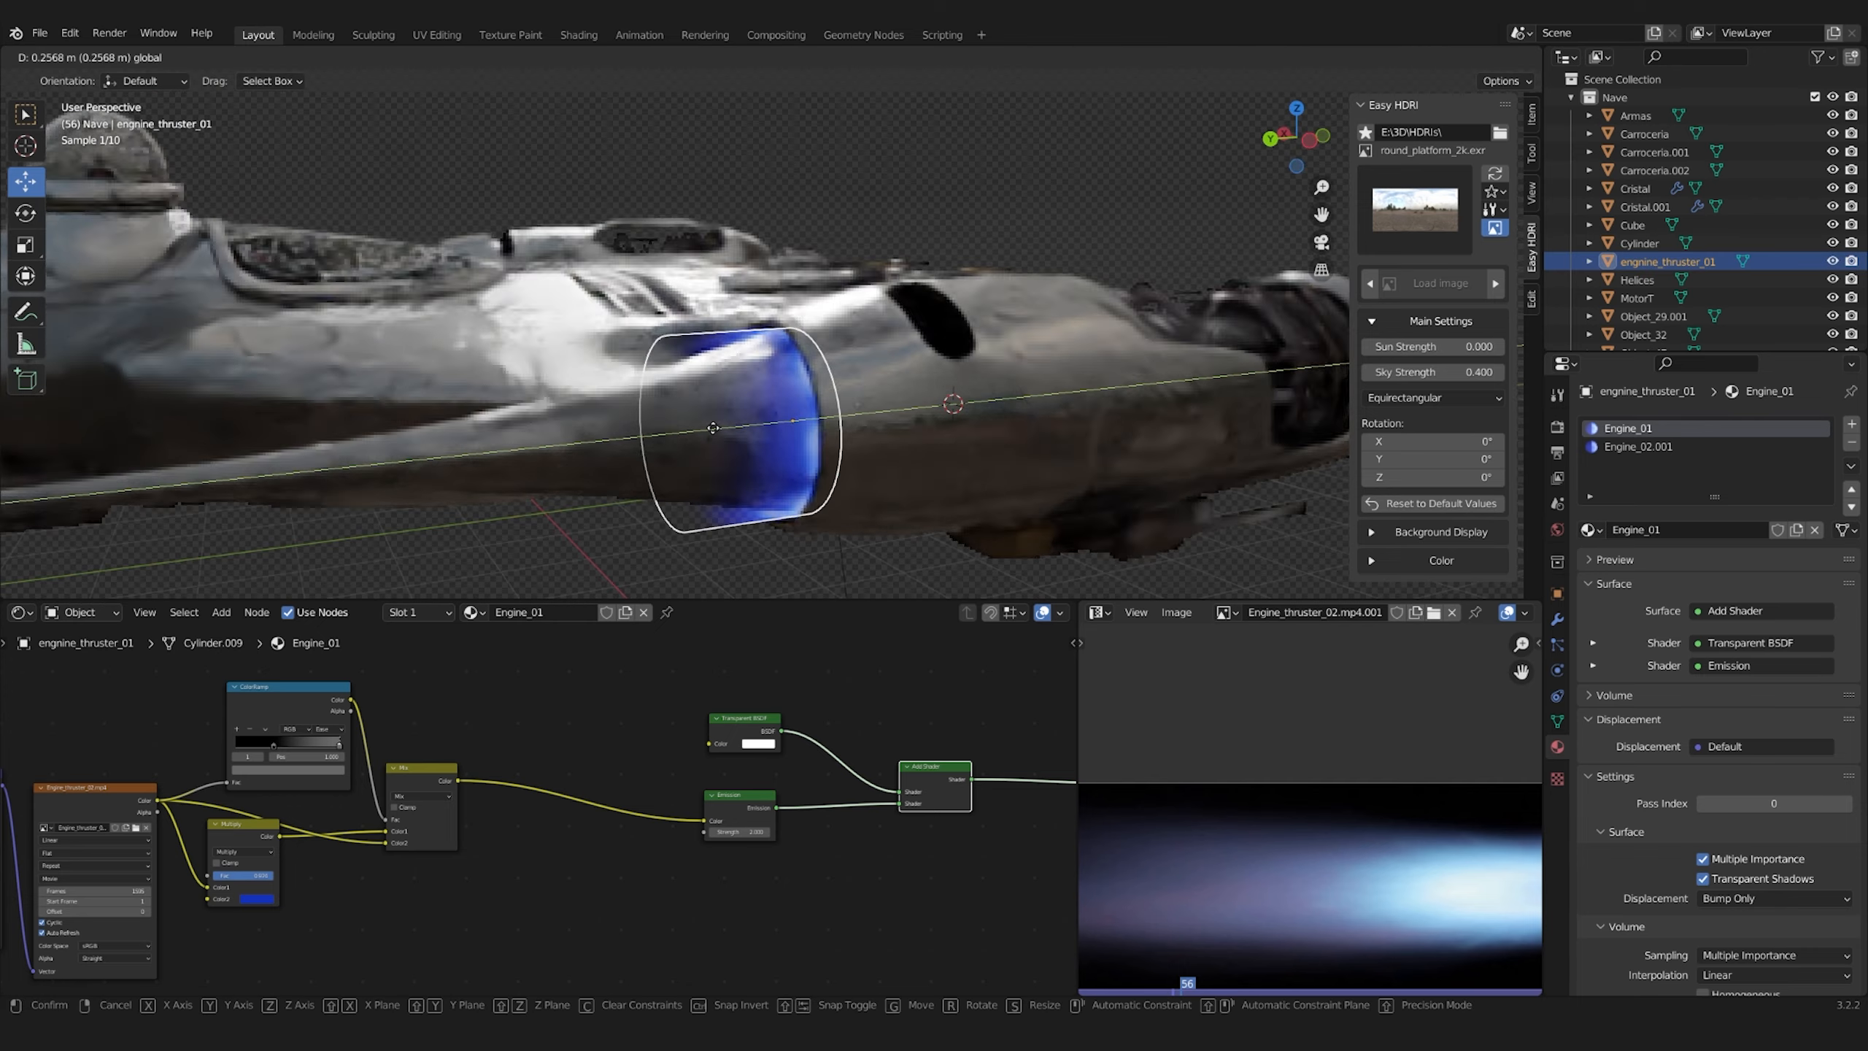
pyautogui.press('g')
pyautogui.press('y')
pyautogui.click(958, 462)
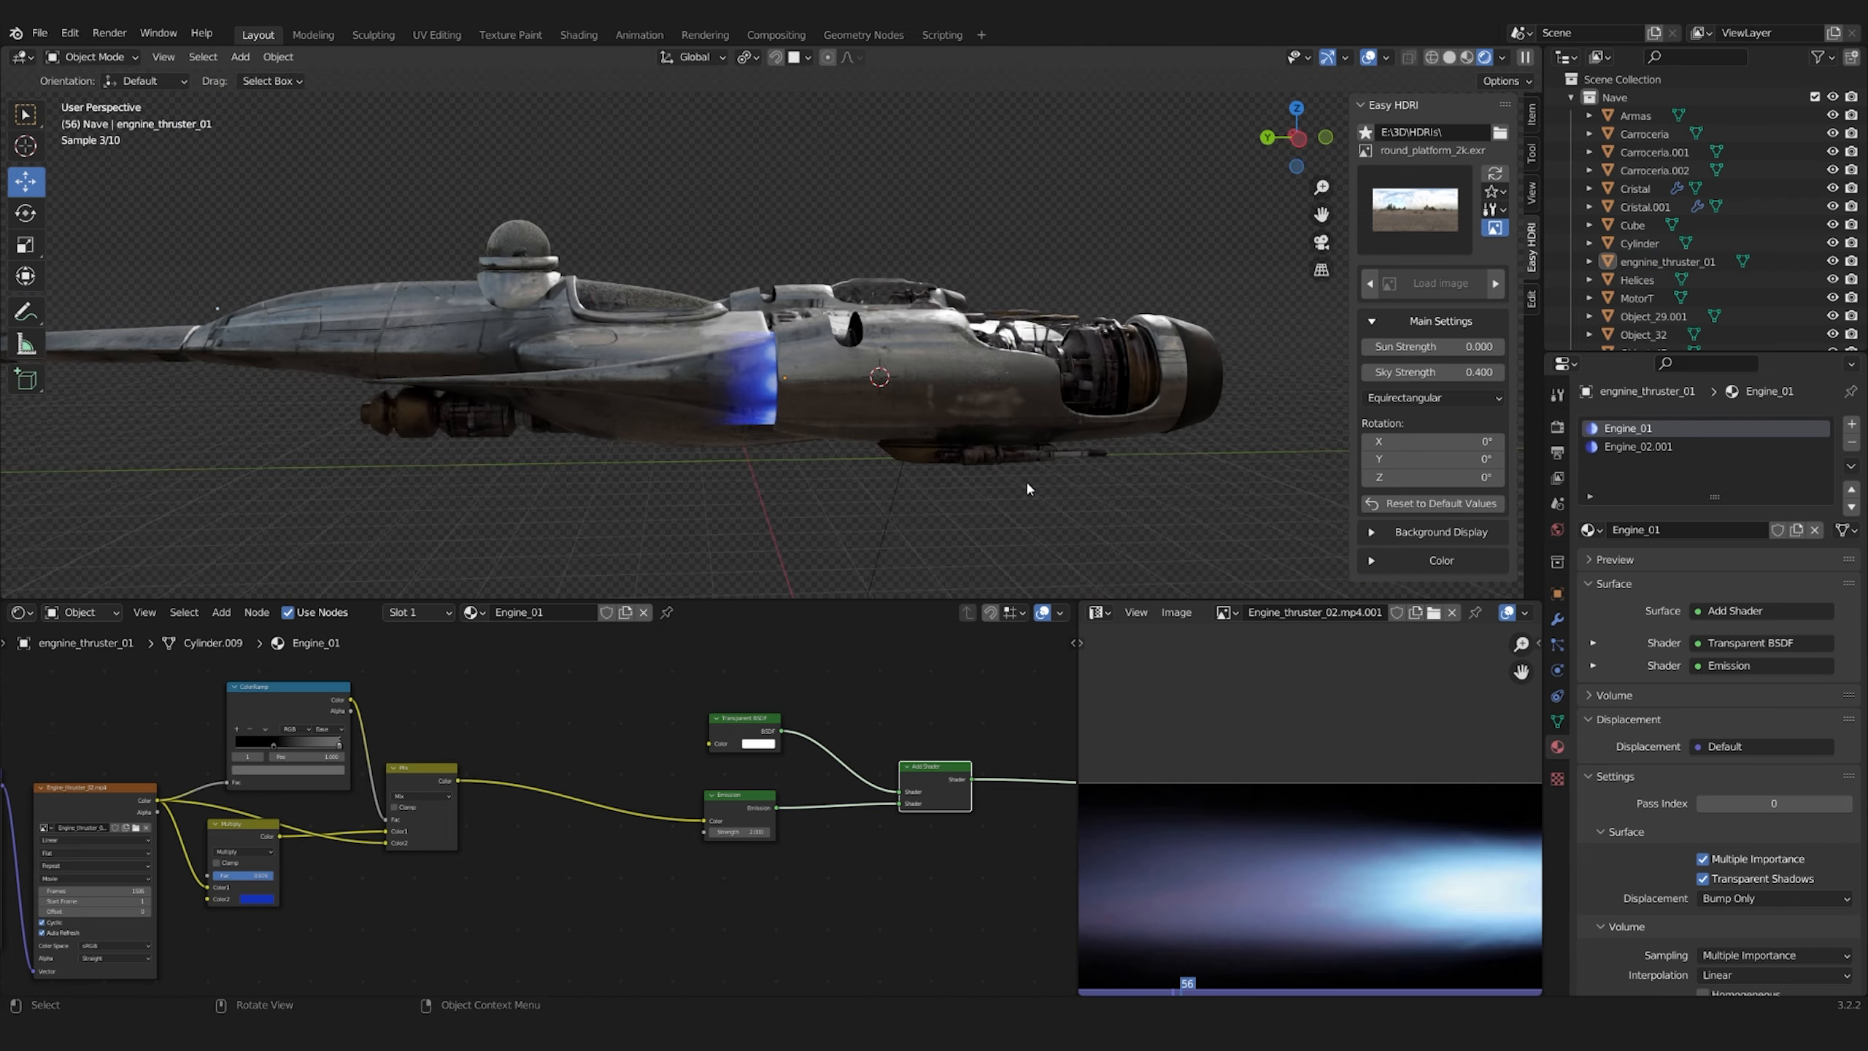
pyautogui.press('g')
pyautogui.press('y')
pyautogui.click(775, 425)
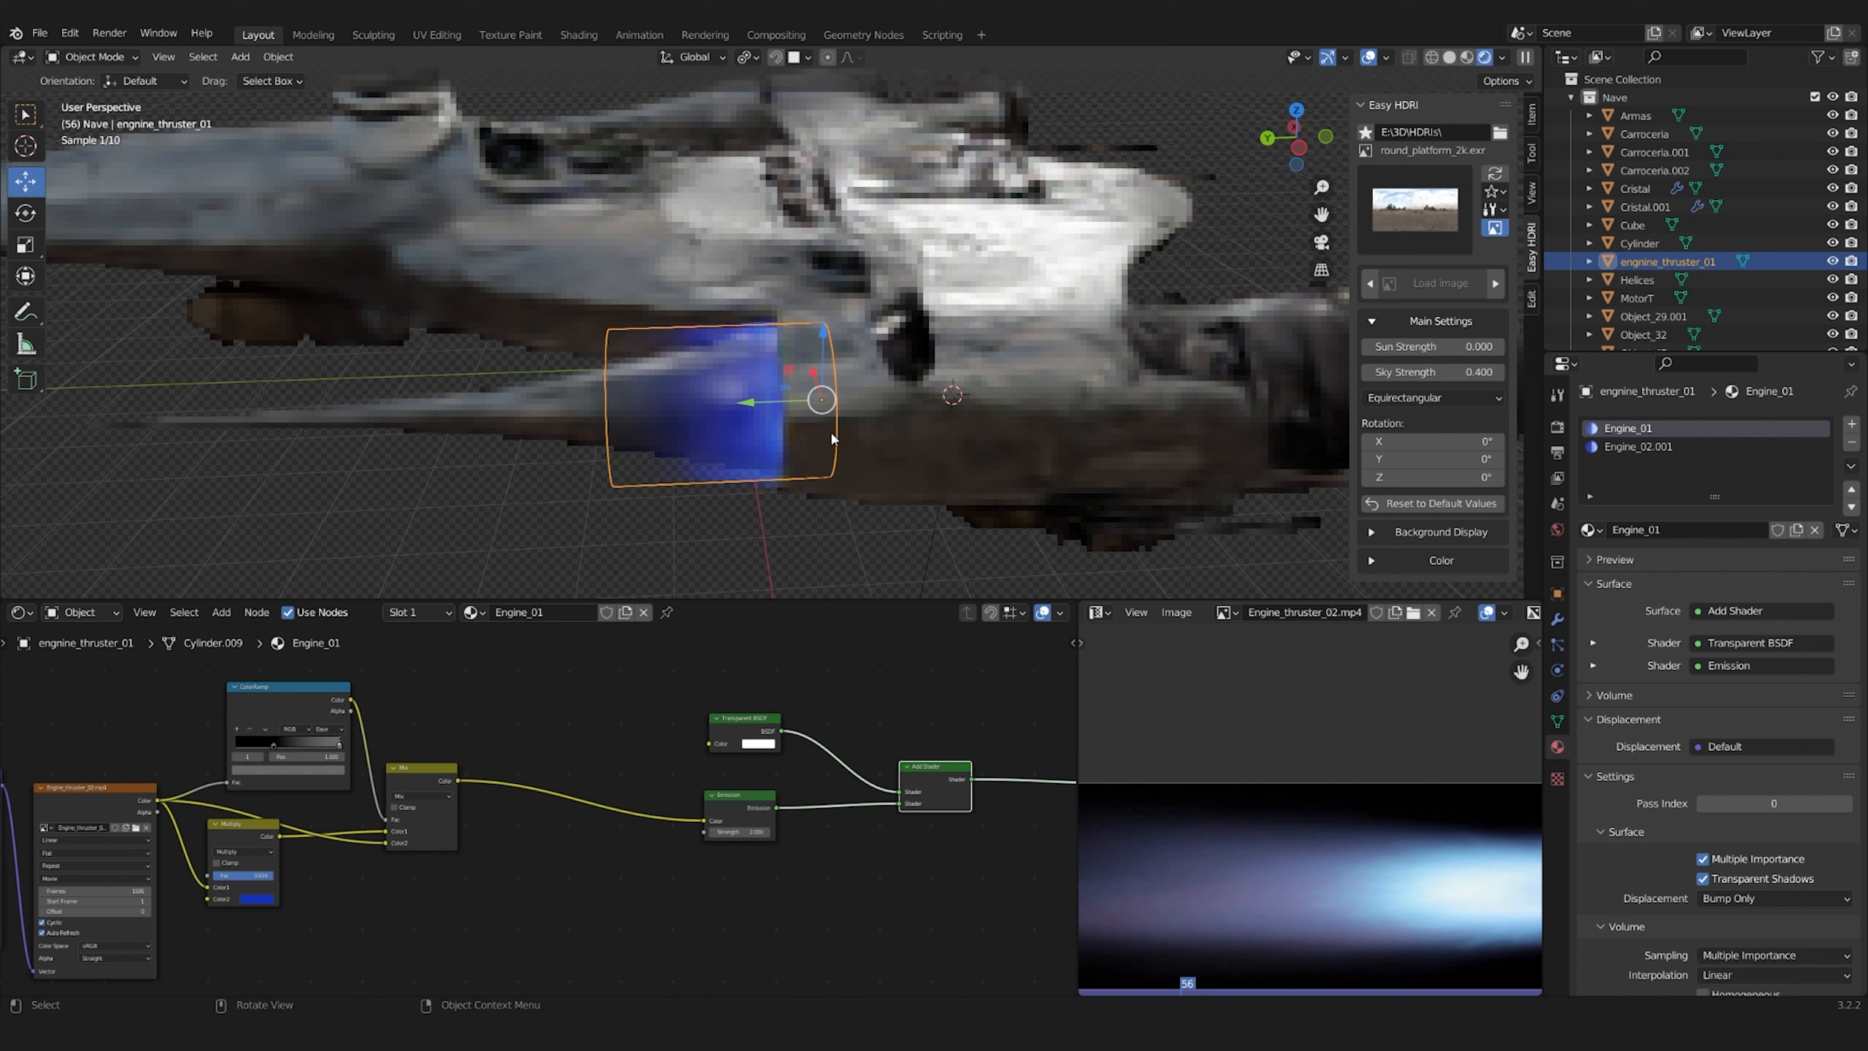
# Divide the flame cylinder along its length with several evenly spaced loop cuts
pyautogui.moveTo(756, 765); pyautogui.dragTo(683, 792, button='middle')
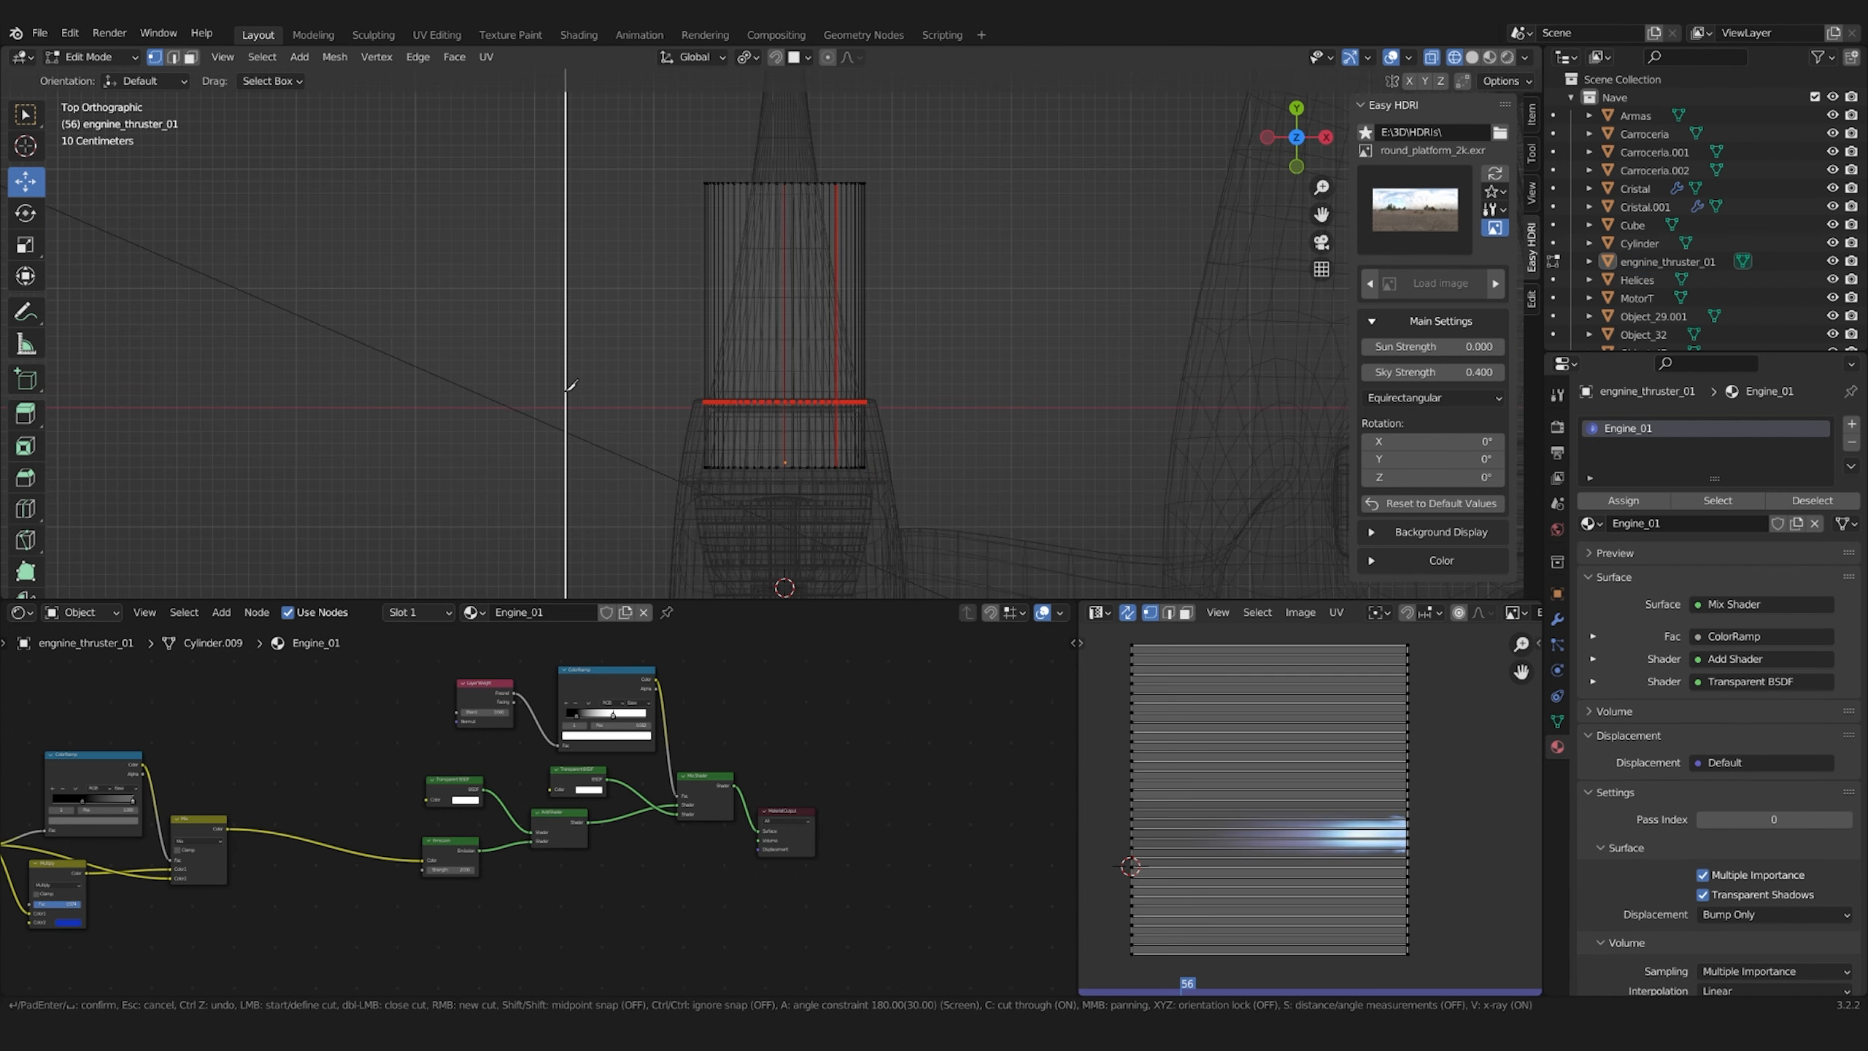
pyautogui.scroll(2, 847, 327)
pyautogui.click(847, 328)
pyautogui.rightClick(847, 327)
pyautogui.hotkey('ctrl', 'z')
pyautogui.hotkey('ctrl', 'r')
pyautogui.scroll(5, 869, 314)
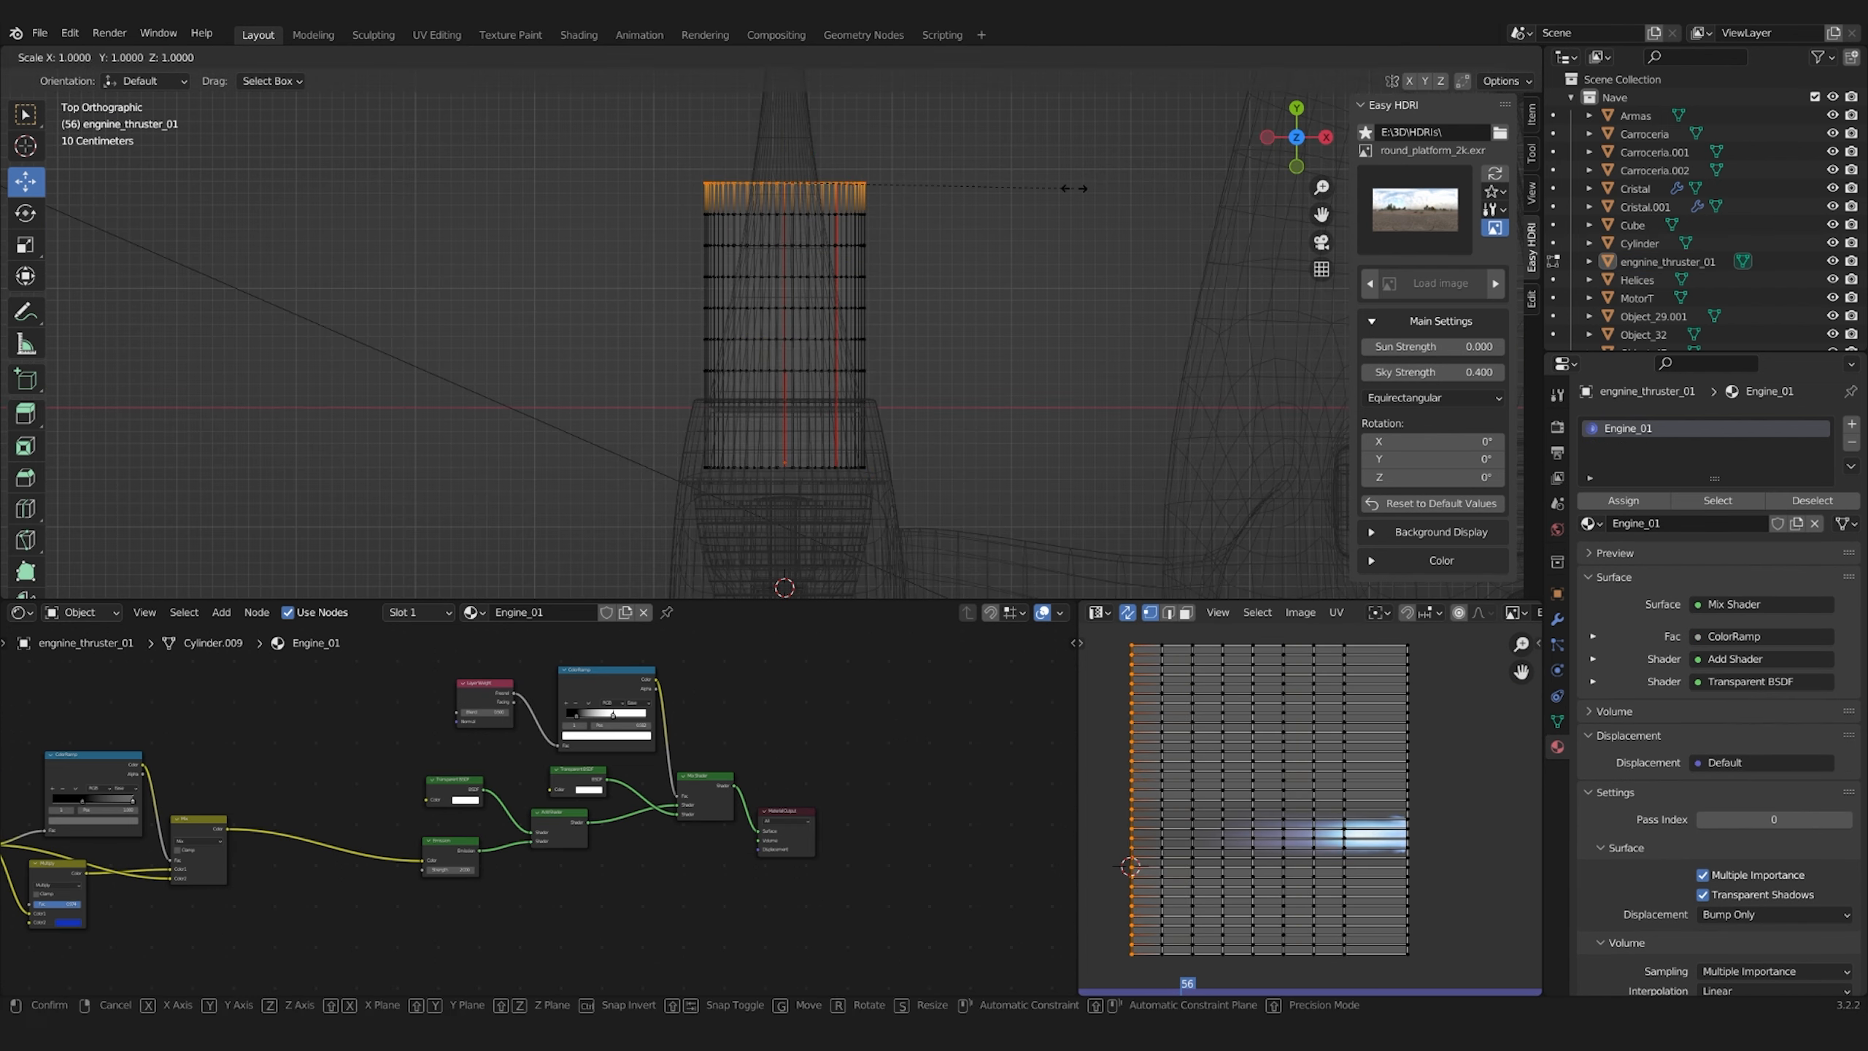
# Taper the flame cylinder by scaling its outer end ring with proportional editing, trying different falloff types
pyautogui.rightClick(1073, 188)
pyautogui.click(851, 57)
pyautogui.click(845, 200)
pyautogui.rightClick(957, 166)
pyautogui.click(851, 58)
pyautogui.click(845, 181)
pyautogui.press('s')
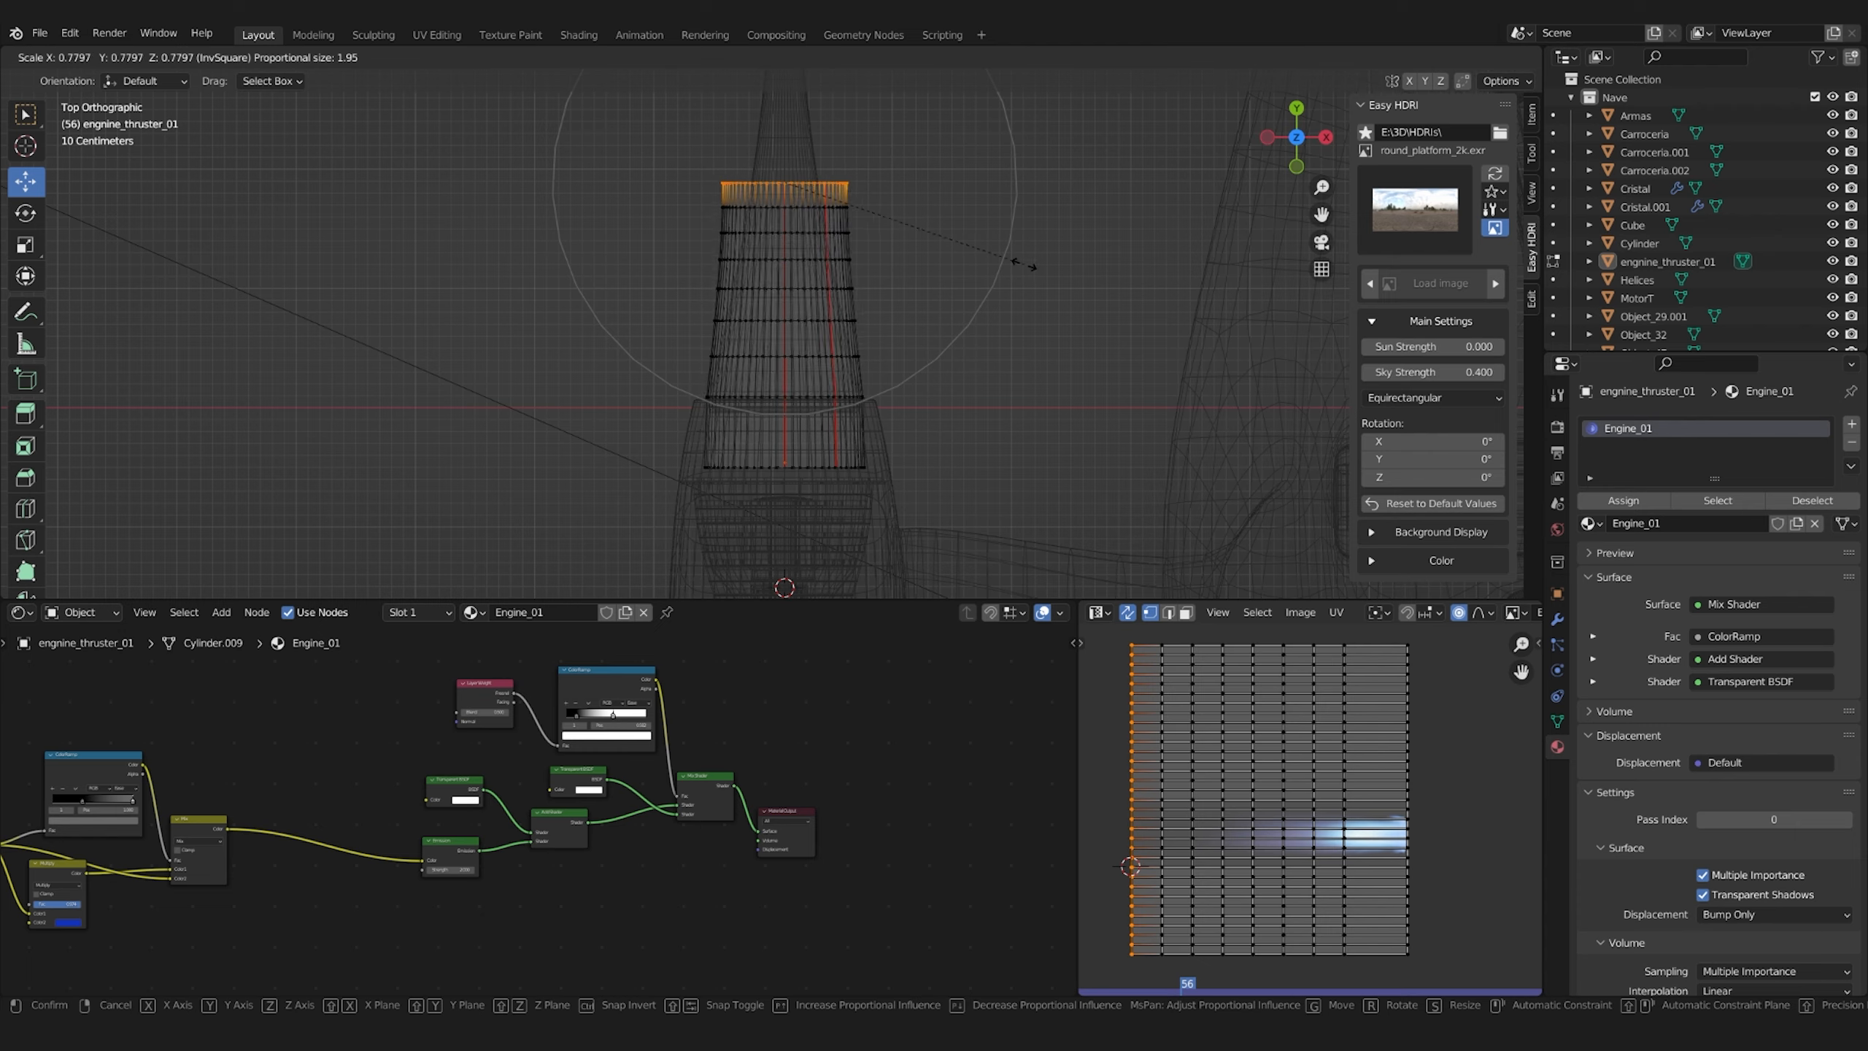
pyautogui.rightClick(1022, 269)
pyautogui.click(851, 58)
pyautogui.click(846, 128)
pyautogui.press('s')
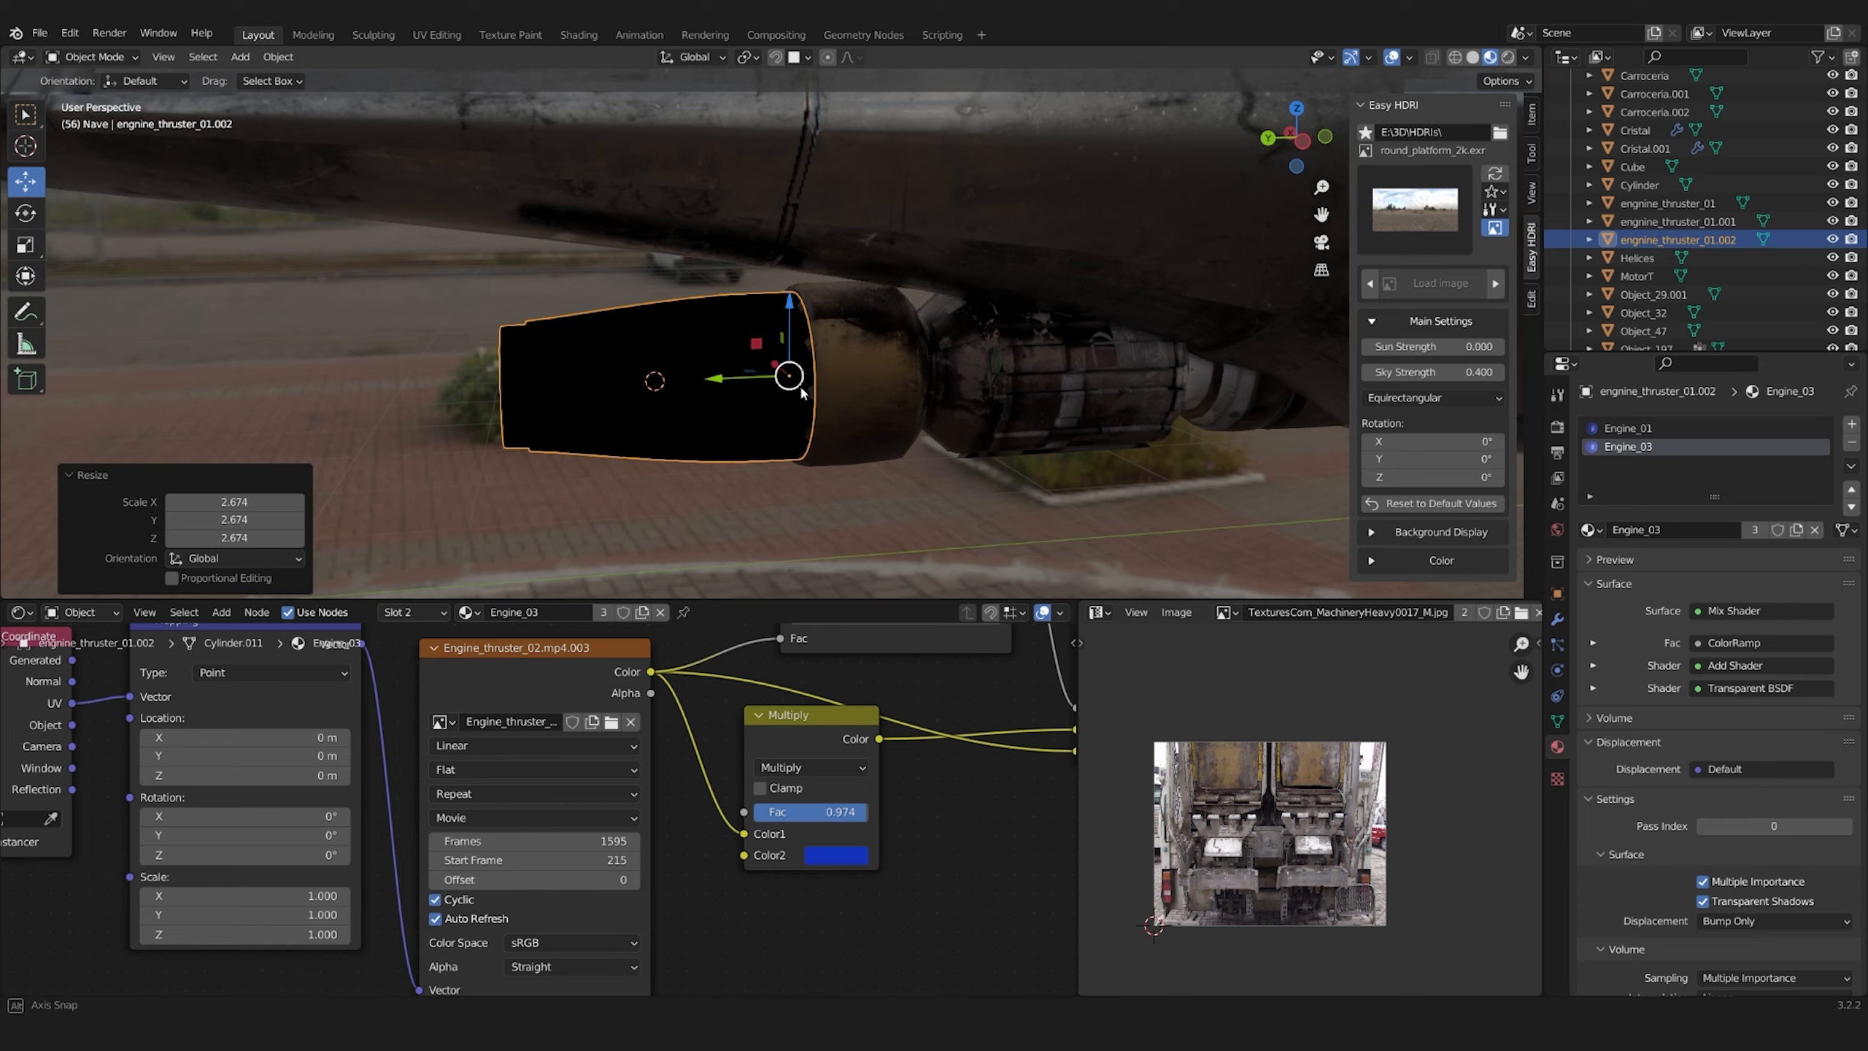
# Duplicate the small engine's flame in rendered shading, shrink the copy and move it into the centre nozzle
pyautogui.moveTo(803, 393); pyautogui.dragTo(779, 389, button='middle')
pyautogui.click(1507, 58)
pyautogui.click(896, 445)
pyautogui.moveTo(896, 445); pyautogui.dragTo(905, 346, button='middle')
pyautogui.click(814, 401)
pyautogui.hotkey('shift', 'd')
pyautogui.press('s')
pyautogui.press('s')
pyautogui.moveTo(772, 413); pyautogui.dragTo(919, 412, button='middle')
pyautogui.press('g')
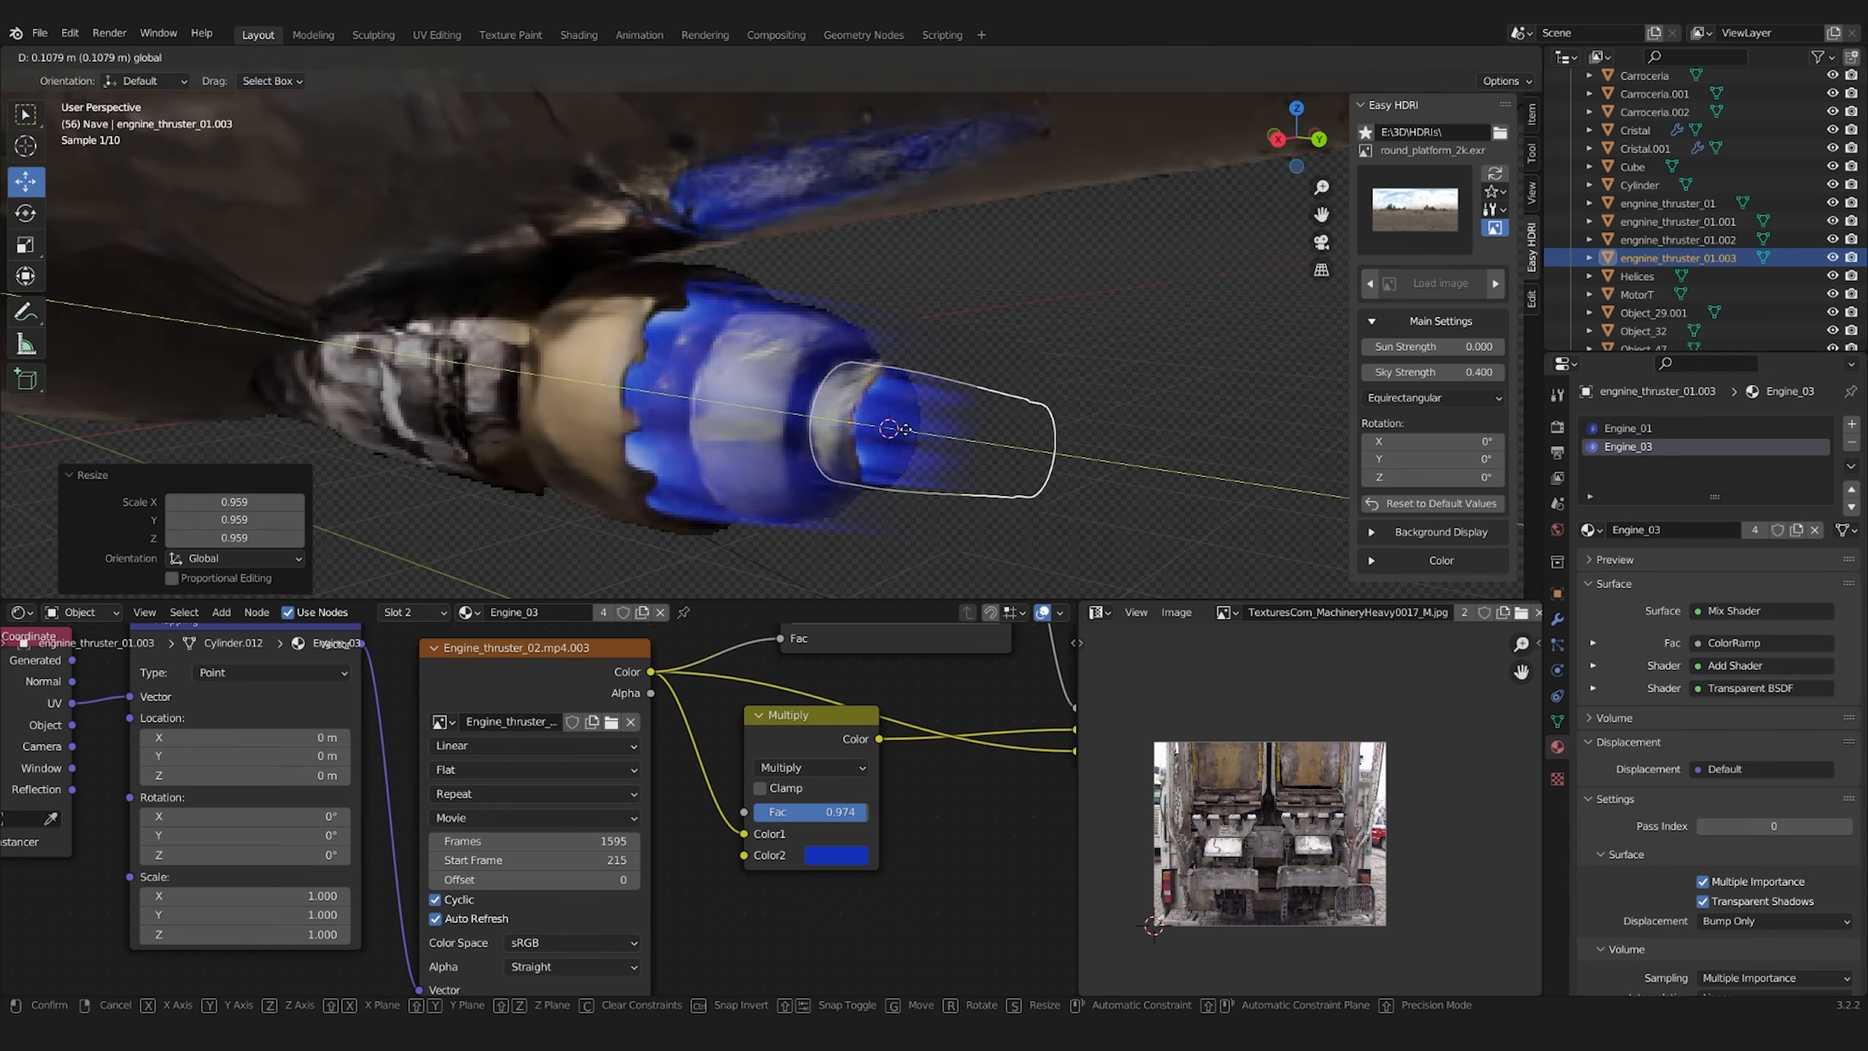
pyautogui.click(912, 427)
# Preview the outputs of the Engine_03 material's Add Shader, Mix Shader, Layer Weight and ColorRamp nodes one by one
pyautogui.scroll(-4, 812, 808)
pyautogui.scroll(4, 812, 808)
pyautogui.moveTo(812, 808); pyautogui.dragTo(512, 946, button='middle')
pyautogui.moveTo(1044, 803); pyautogui.dragTo(467, 876, button='middle')
pyautogui.scroll(2, 546, 817)
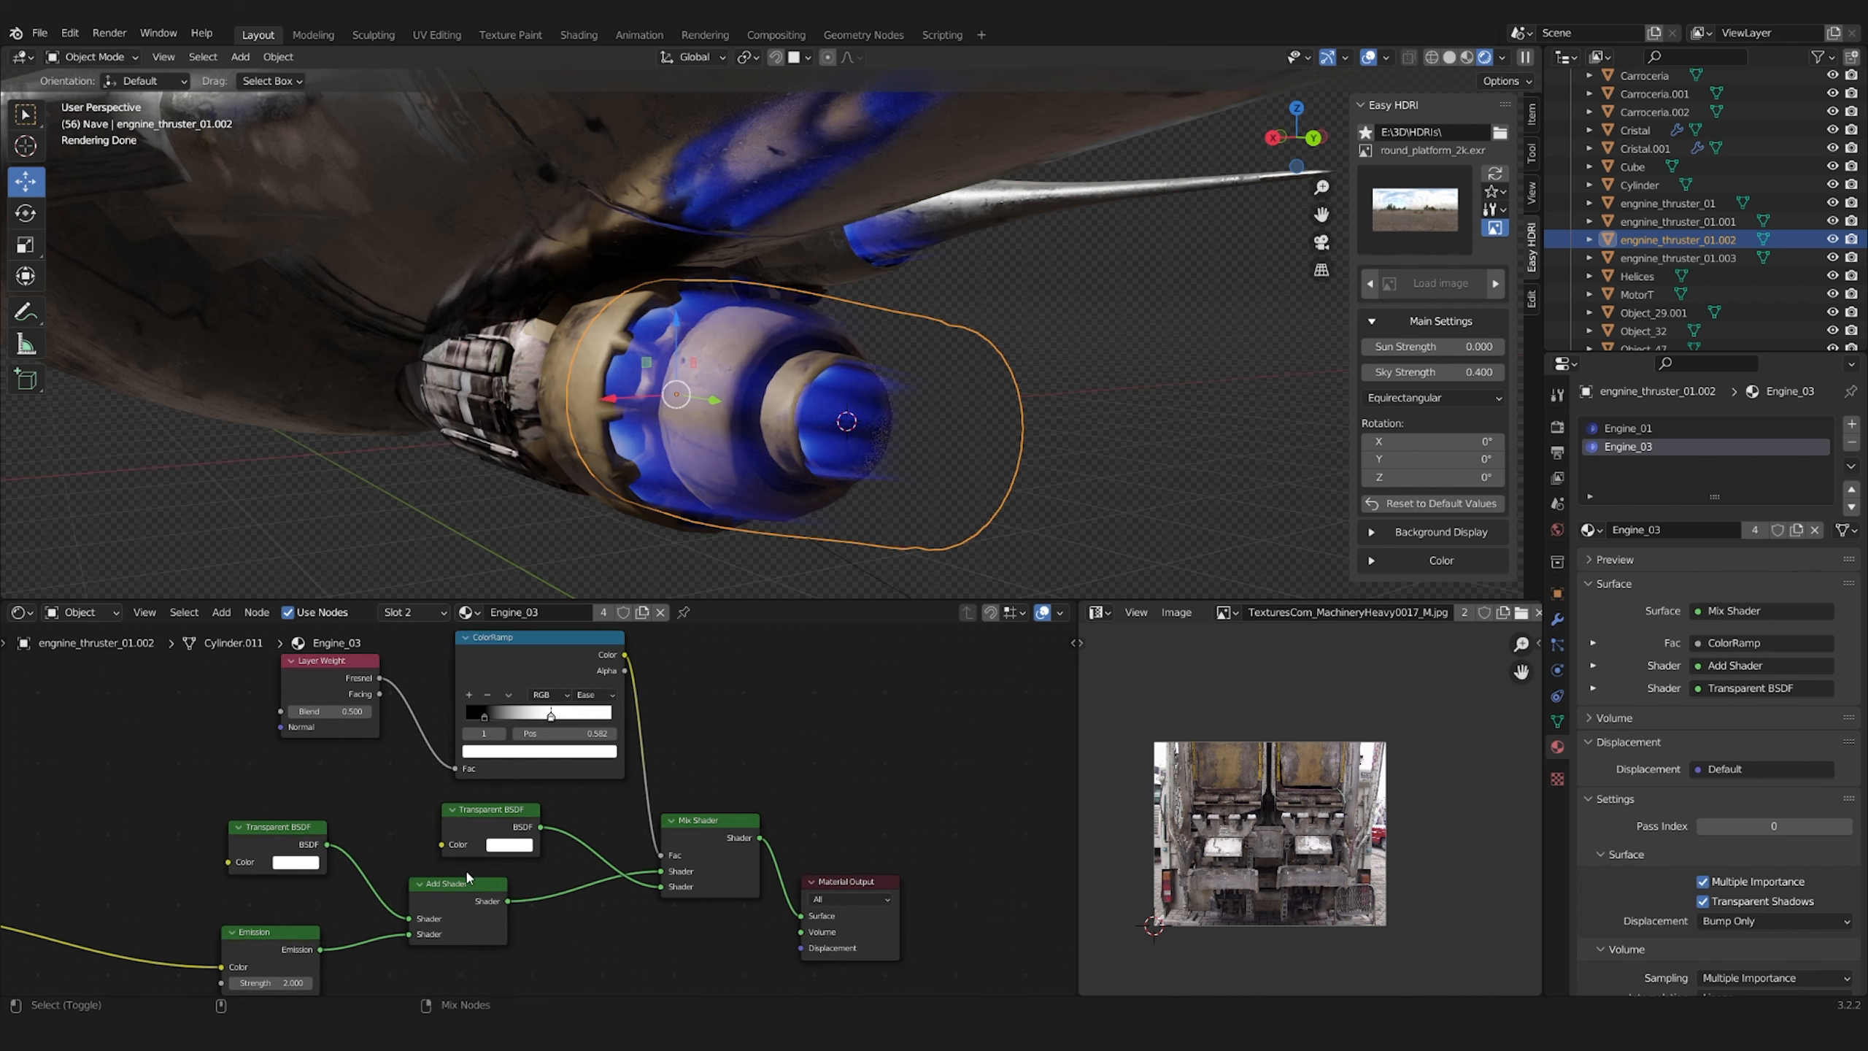
pyautogui.keyDown('ctrl'); pyautogui.keyDown('shift'); pyautogui.click(468, 885); pyautogui.keyUp('shift'); pyautogui.keyUp('ctrl')
pyautogui.keyDown('ctrl'); pyautogui.keyDown('shift'); pyautogui.click(720, 852); pyautogui.keyUp('shift'); pyautogui.keyUp('ctrl')
pyautogui.moveTo(662, 780); pyautogui.dragTo(687, 854, button='middle')
pyautogui.keyDown('ctrl'); pyautogui.keyDown('shift'); pyautogui.click(563, 738); pyautogui.keyUp('shift'); pyautogui.keyUp('ctrl')
pyautogui.scroll(3, 559, 773)
pyautogui.keyDown('ctrl'); pyautogui.keyDown('shift'); pyautogui.click(283, 736); pyautogui.keyUp('shift'); pyautogui.keyUp('ctrl')
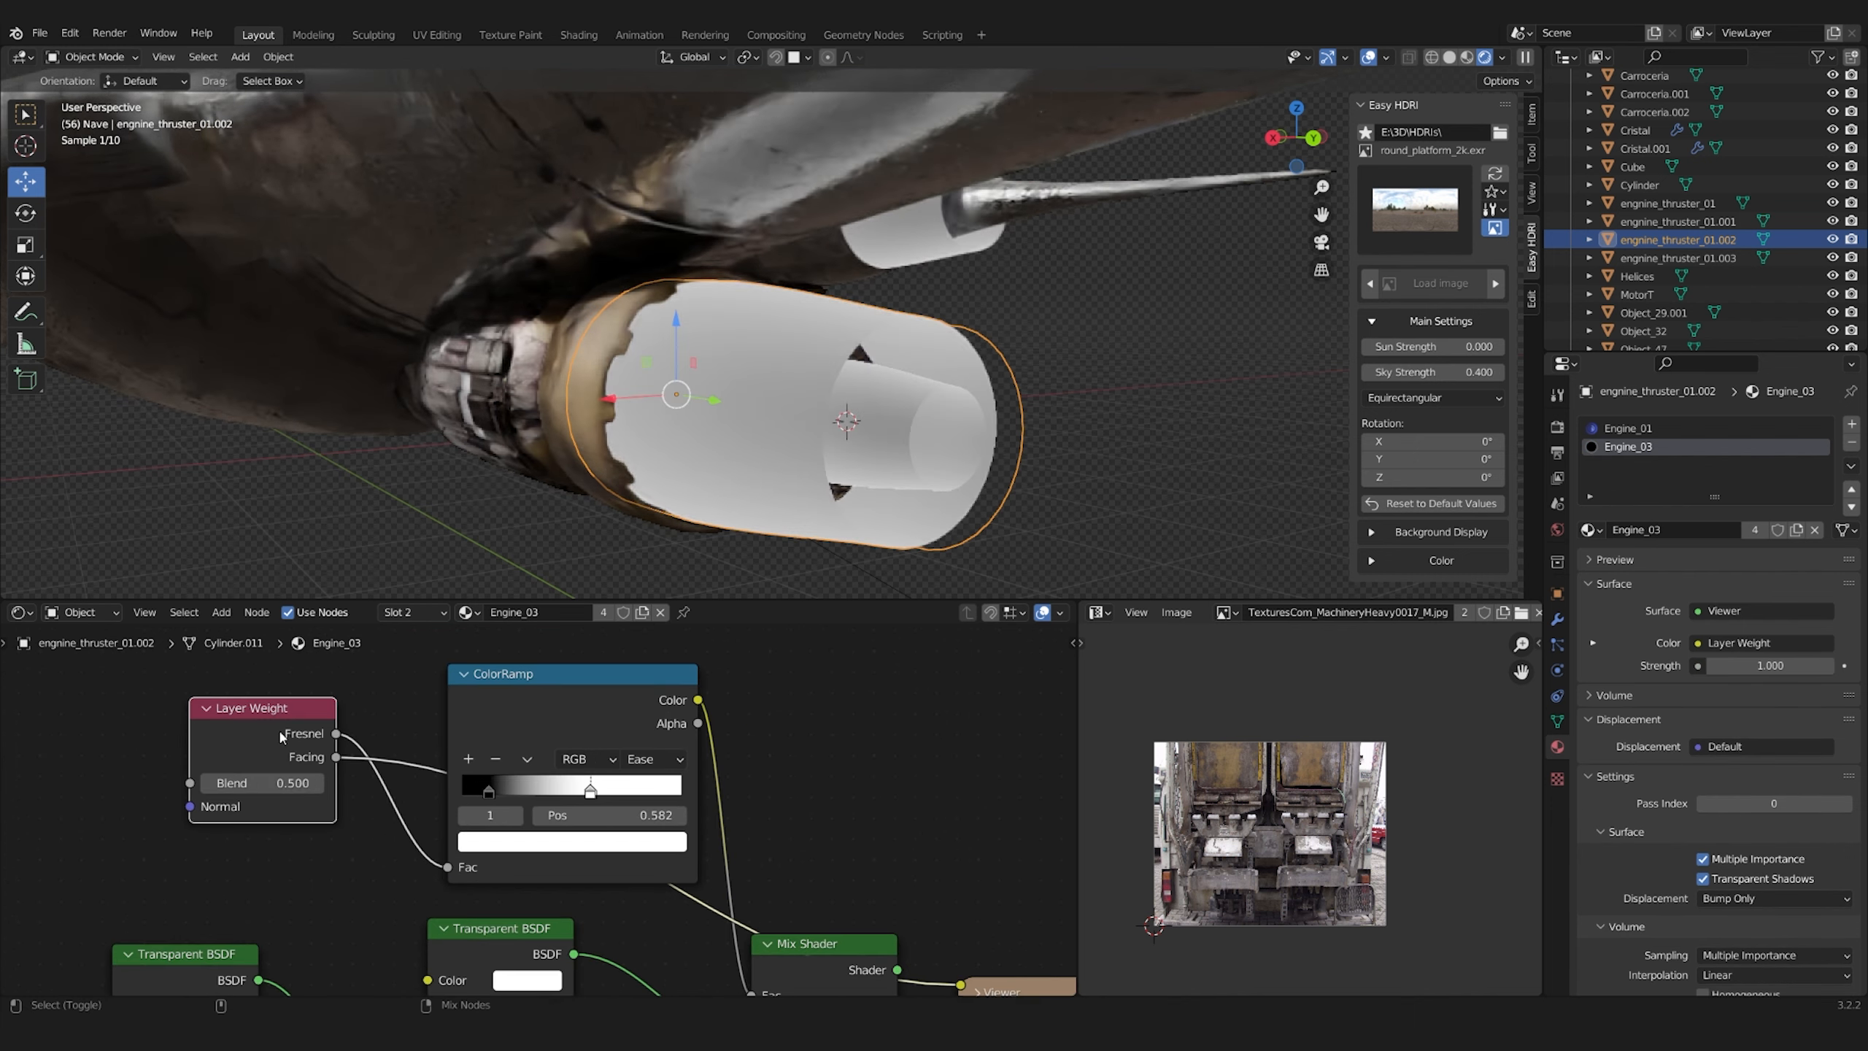
pyautogui.keyDown('ctrl'); pyautogui.keyDown('shift'); pyautogui.click(579, 743); pyautogui.keyUp('shift'); pyautogui.keyUp('ctrl')
pyautogui.scroll(-6, 581, 766)
pyautogui.keyDown('ctrl'); pyautogui.keyDown('shift'); pyautogui.click(724, 882); pyautogui.keyUp('shift'); pyautogui.keyUp('ctrl')
pyautogui.scroll(-2, 741, 415)
# Enable the transparent film option for rendering, save the file and preview the camera view in rendered shading
pyautogui.moveTo(661, 412); pyautogui.dragTo(951, 428, button='middle')
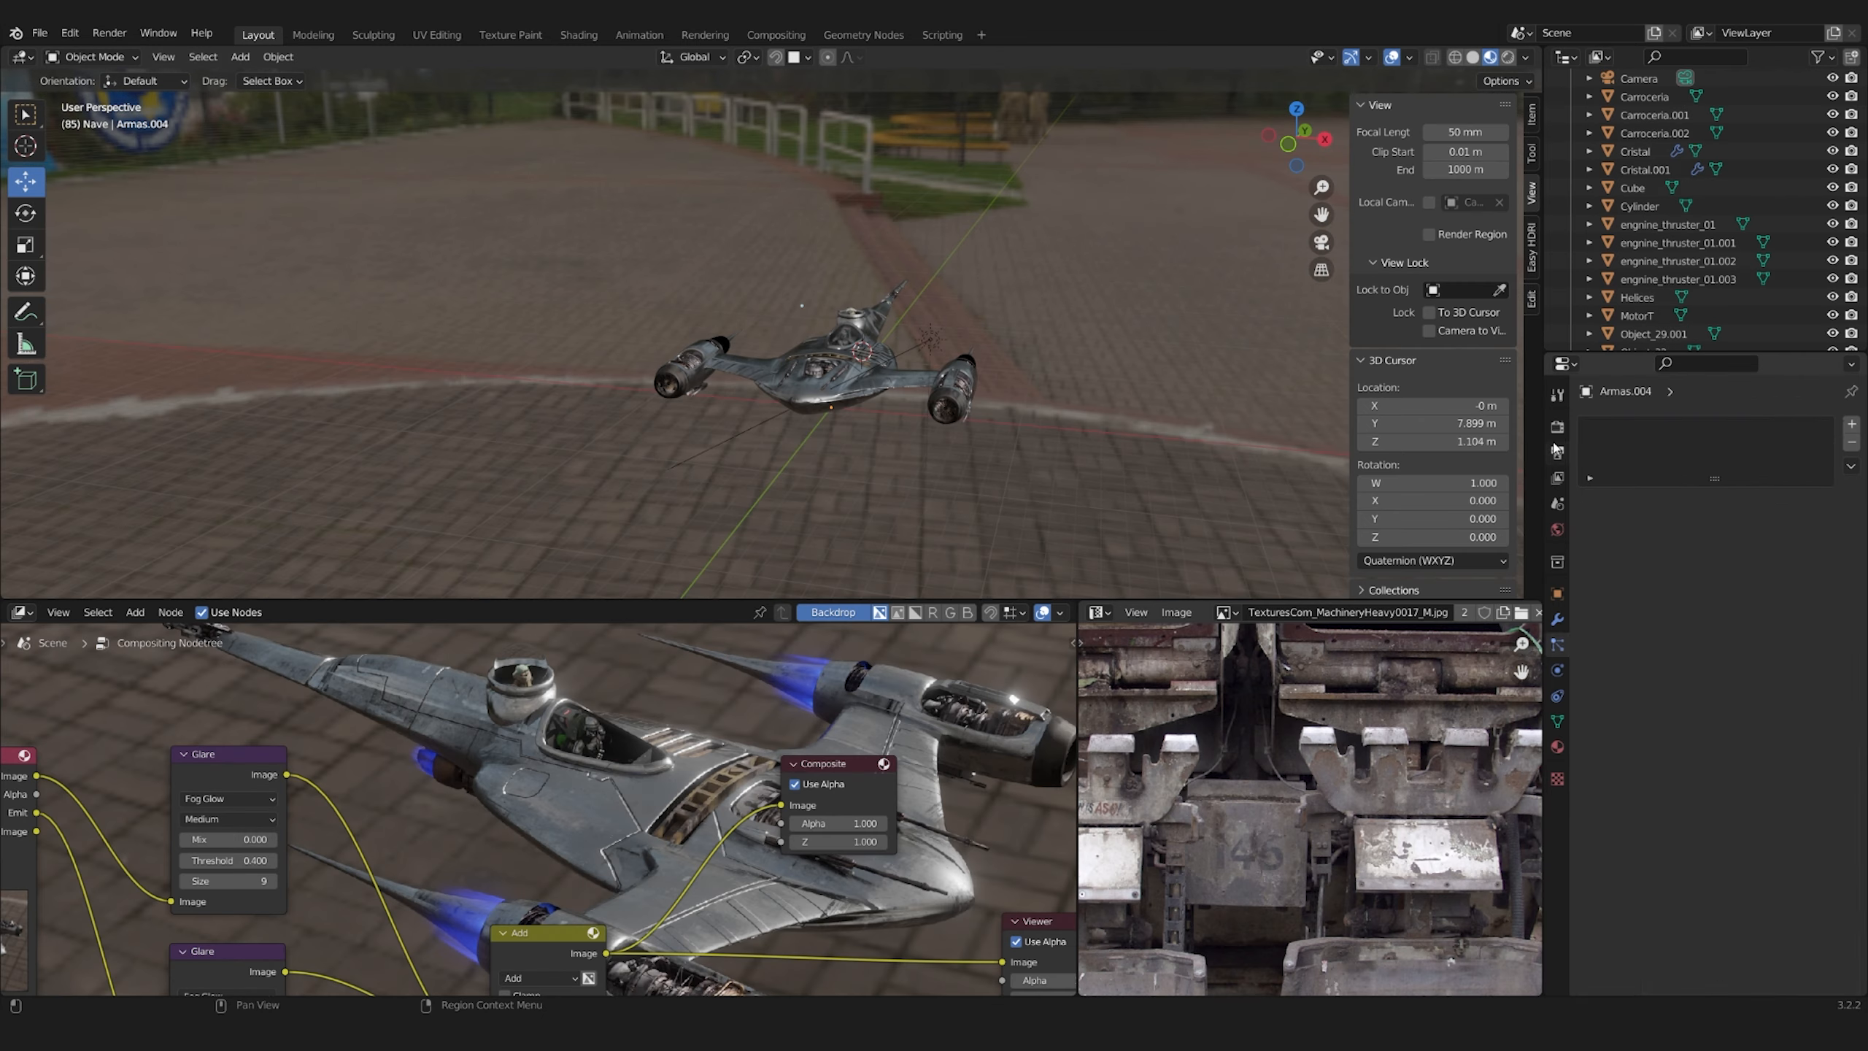
pyautogui.click(1556, 427)
pyautogui.scroll(-5, 1686, 797)
pyautogui.click(1614, 881)
pyautogui.press('KP_0')
pyautogui.press('Left')
pyautogui.hotkey('ctrl', 's')
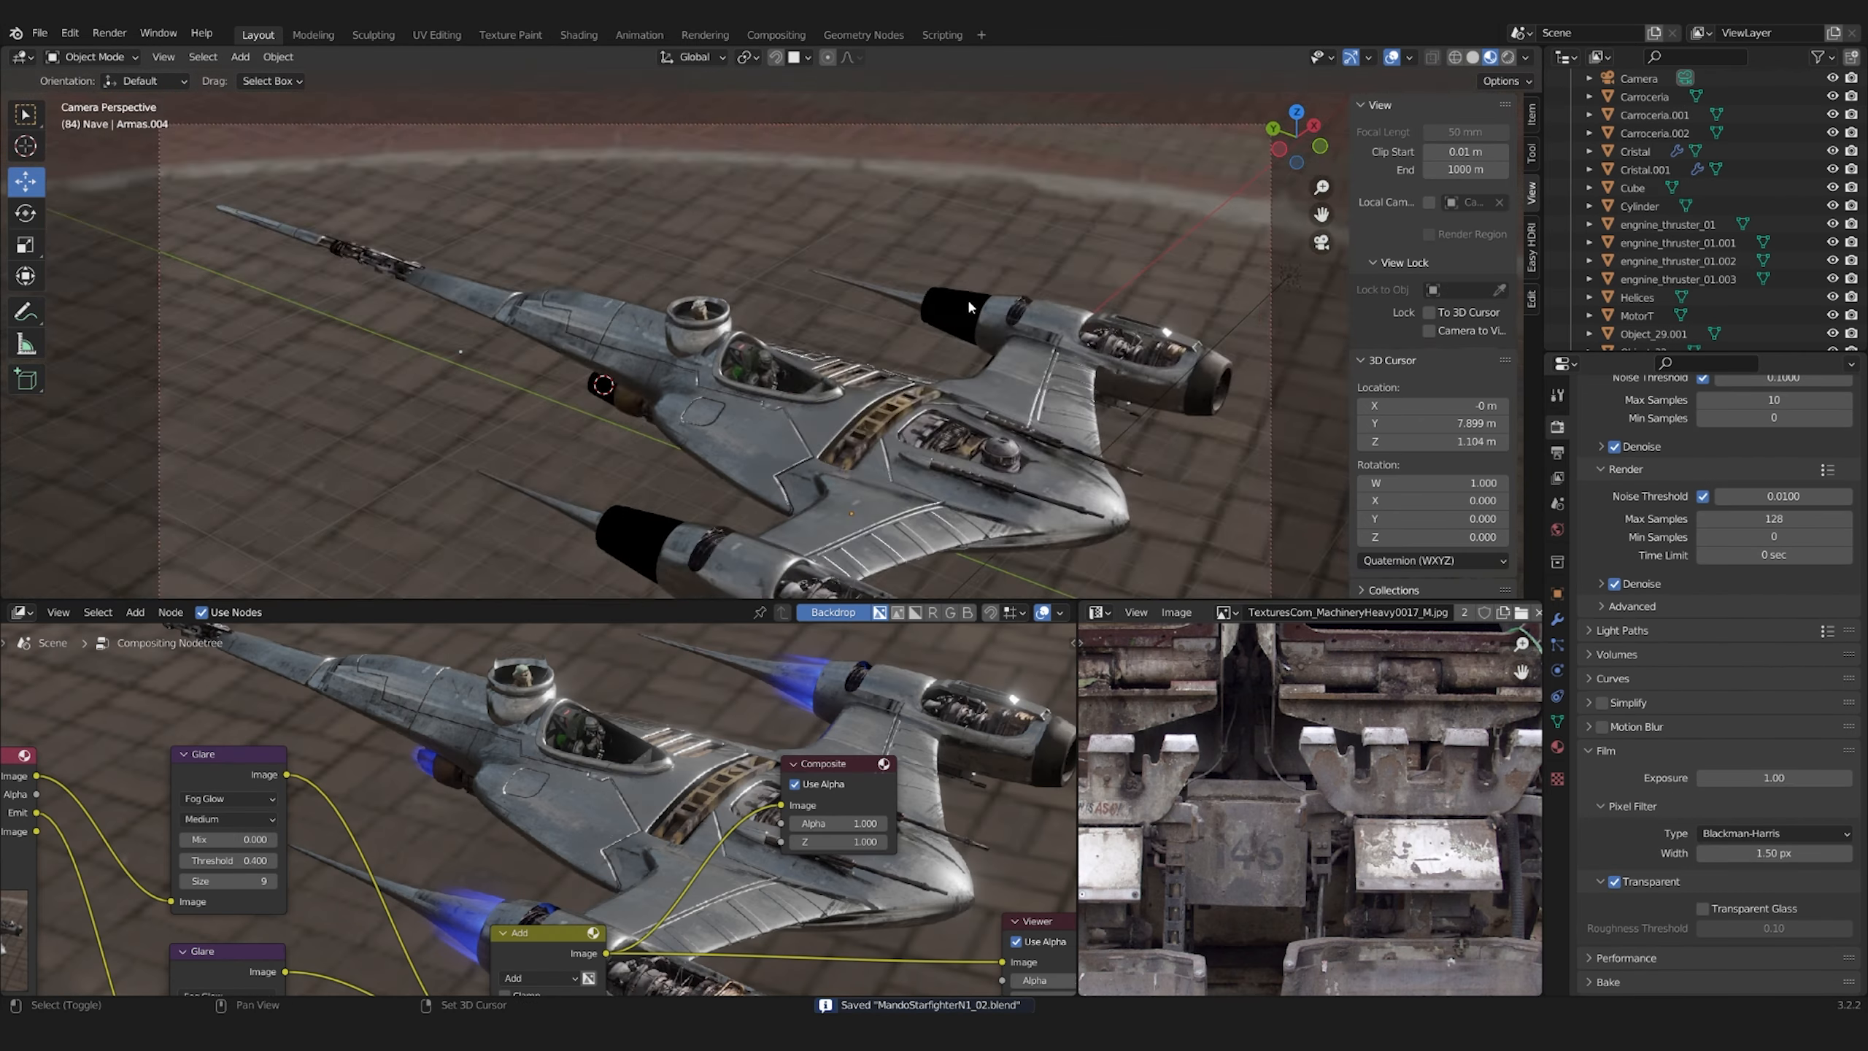
pyautogui.click(1507, 57)
pyautogui.scroll(-4, 966, 297)
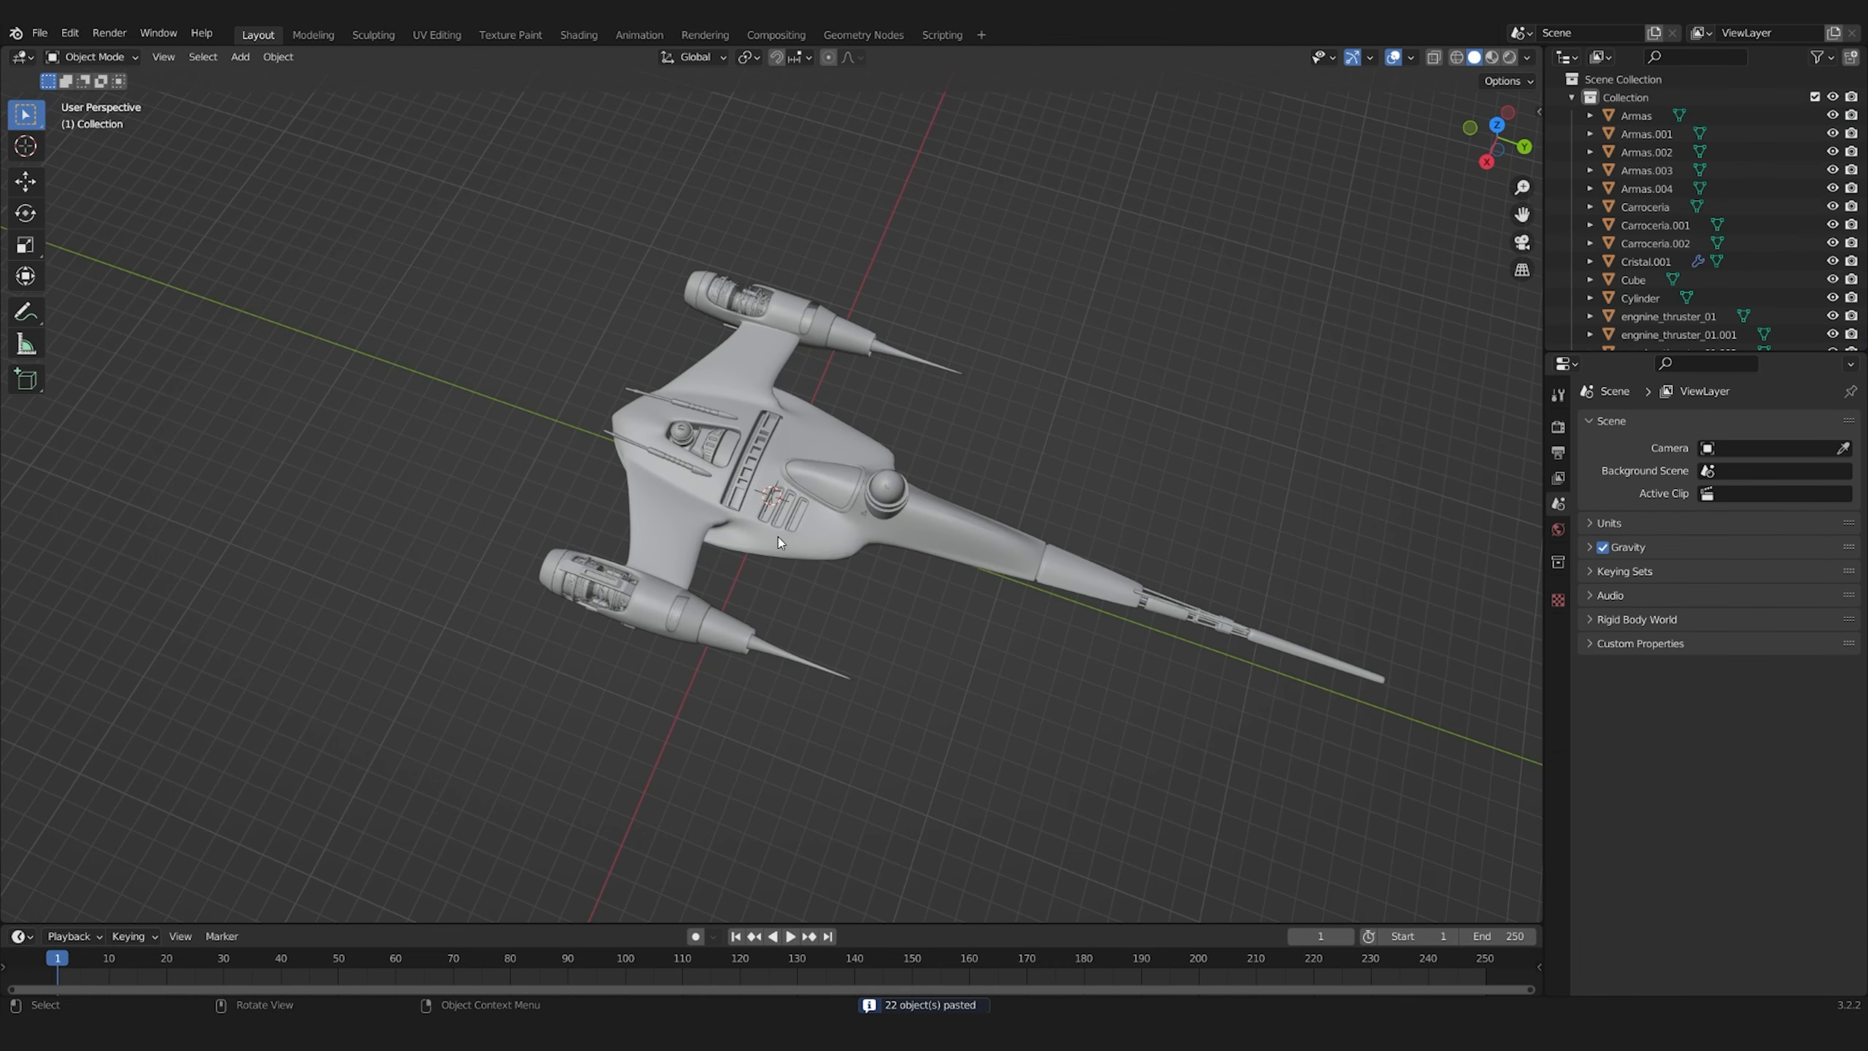
# Add a cube-shaped Empty and move it up along Z to the height of the ship's body
pyautogui.hotkey('shift', 'a')
pyautogui.click(750, 755)
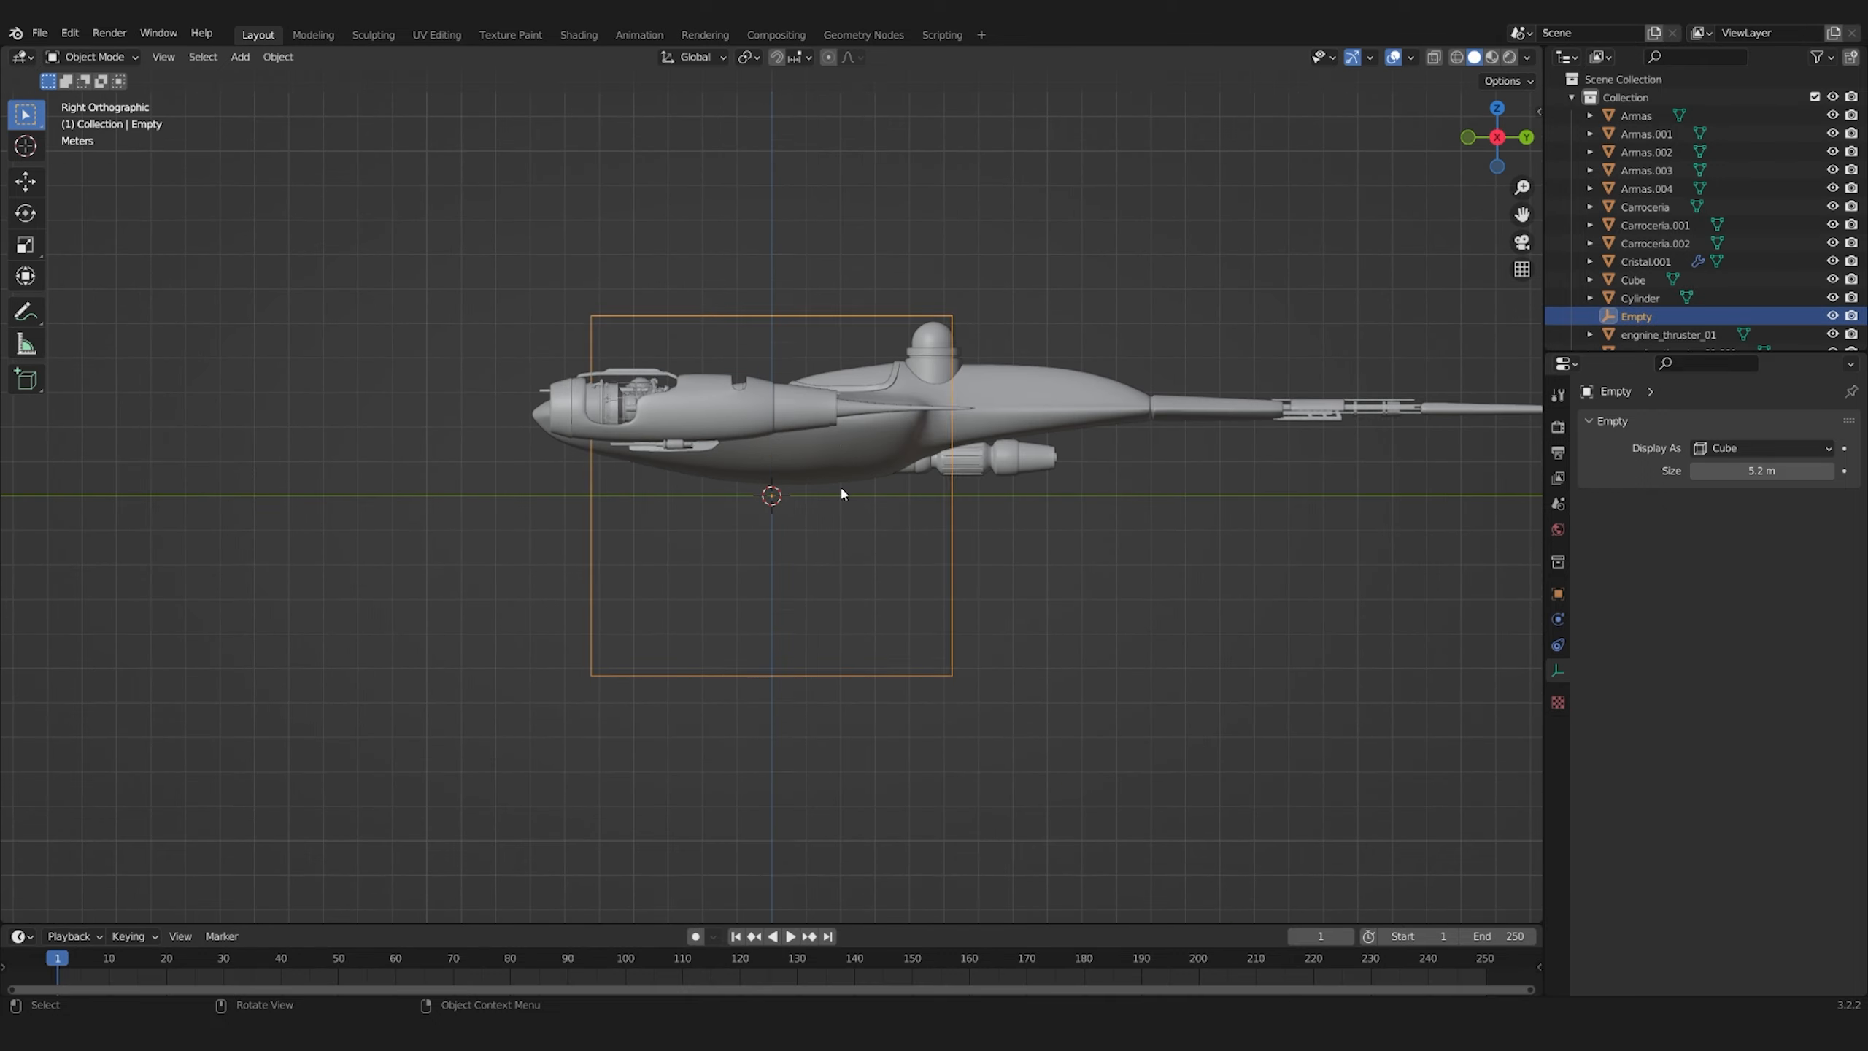
pyautogui.press('g')
pyautogui.press('z')
pyautogui.click(850, 398)
# Select all the ship parts together with the cube Empty and parent them to it
pyautogui.moveTo(483, 256); pyautogui.dragTo(1533, 767)
pyautogui.keyDown('shift'); pyautogui.click(950, 534); pyautogui.keyUp('shift')
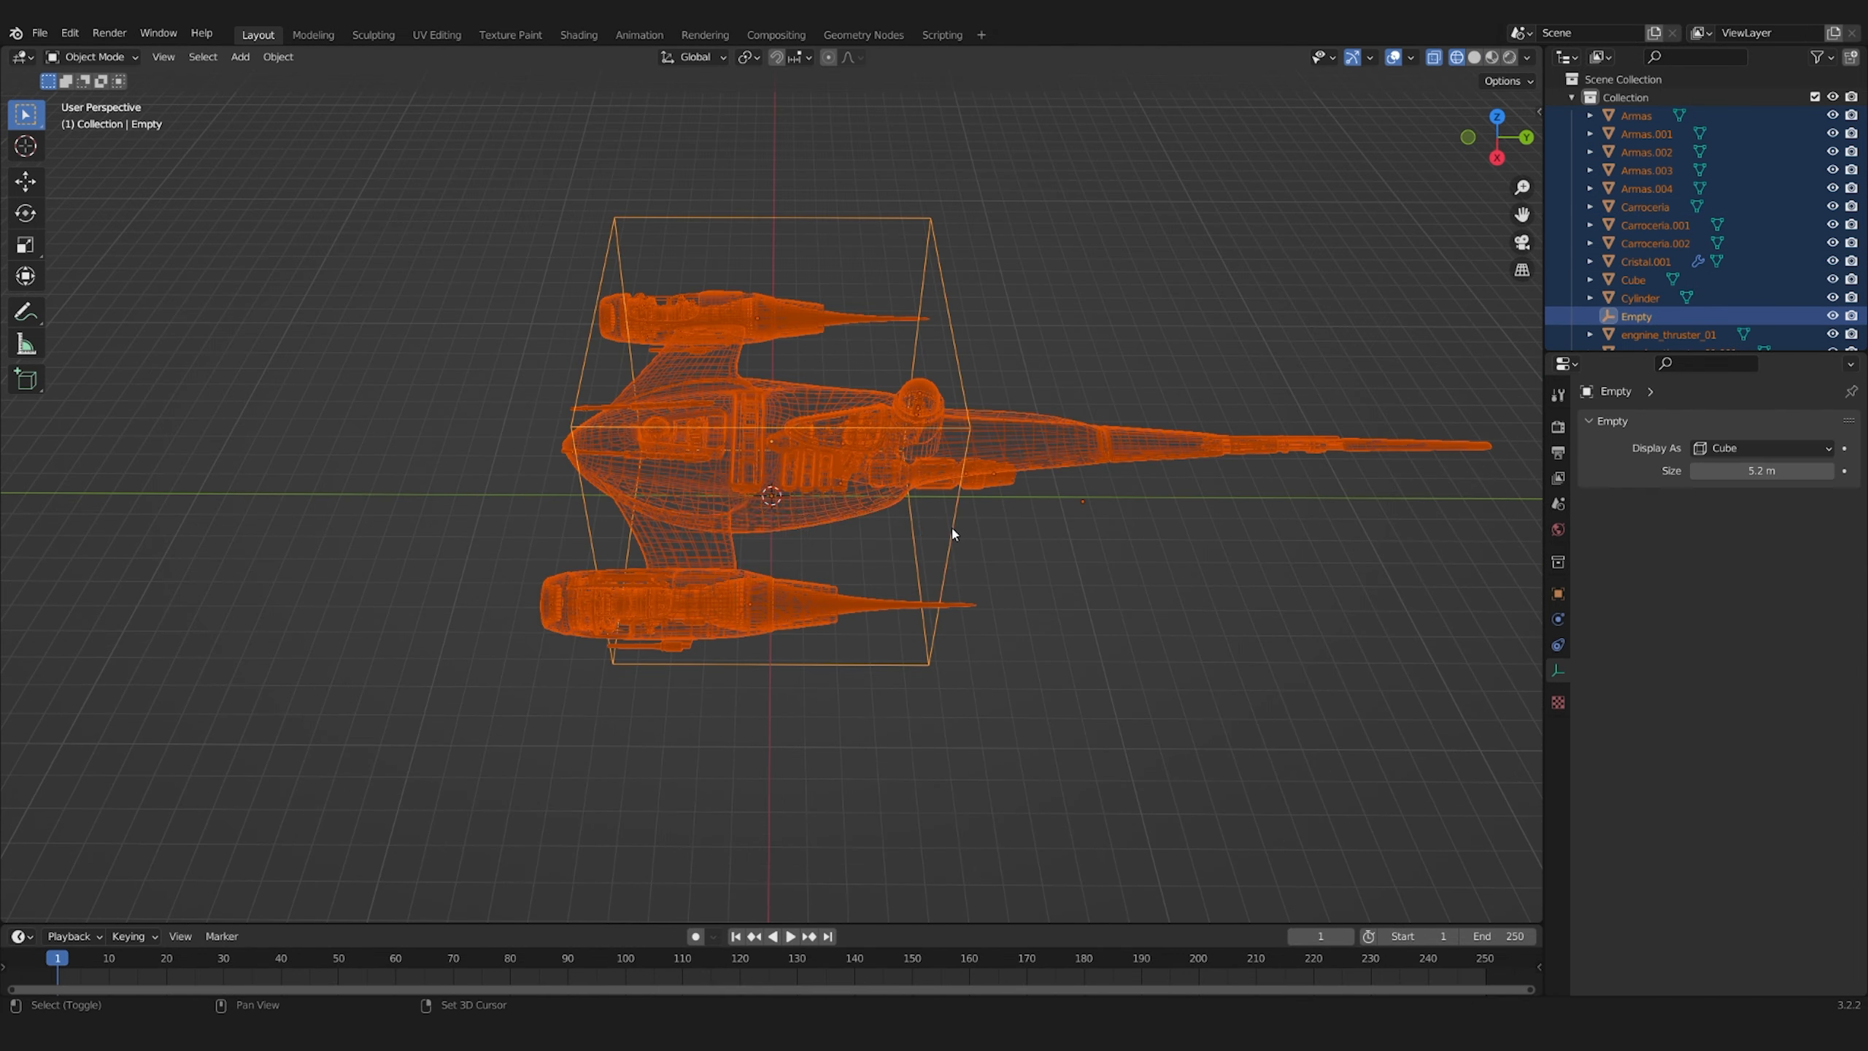
pyautogui.hotkey('ctrl', 'p')
pyautogui.click(950, 544)
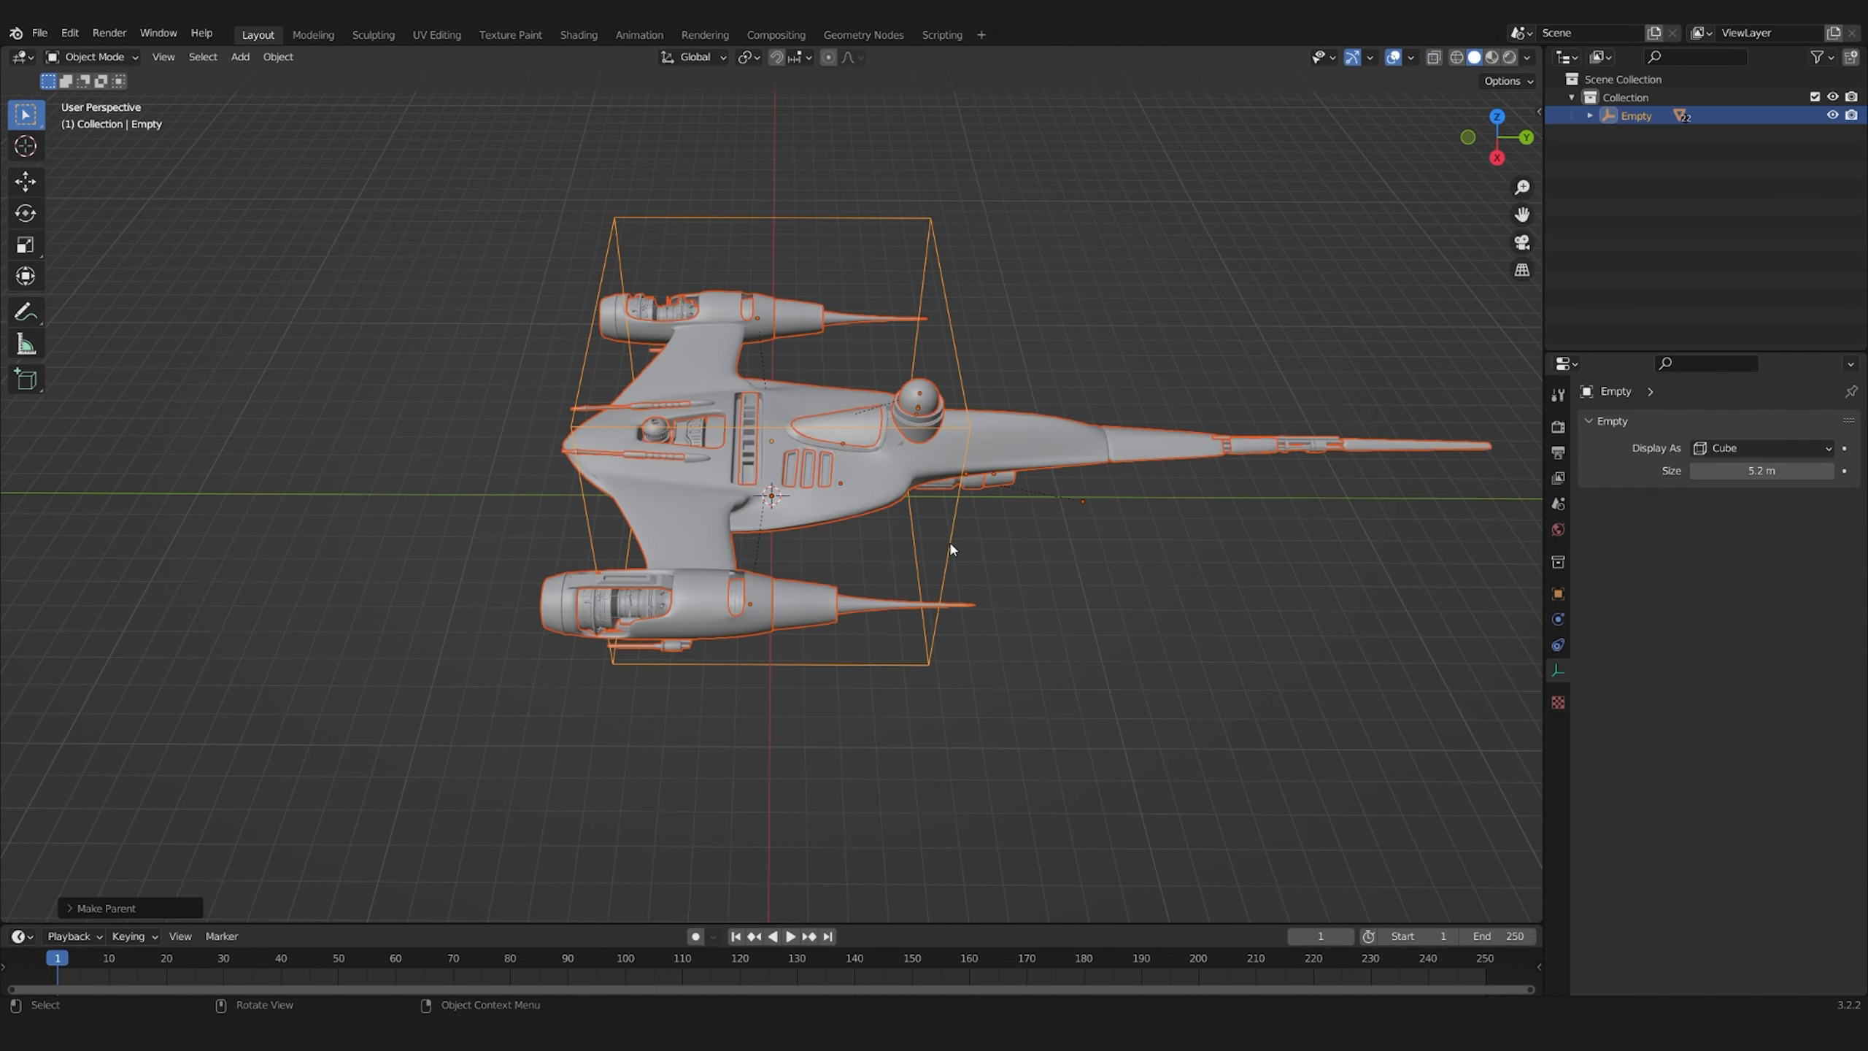
# Keyframe the Empty travelling along Y from 69.228 m at frame 1 to -294.07 m at frame 150 and play the flight
pyautogui.scroll(-5, 951, 549)
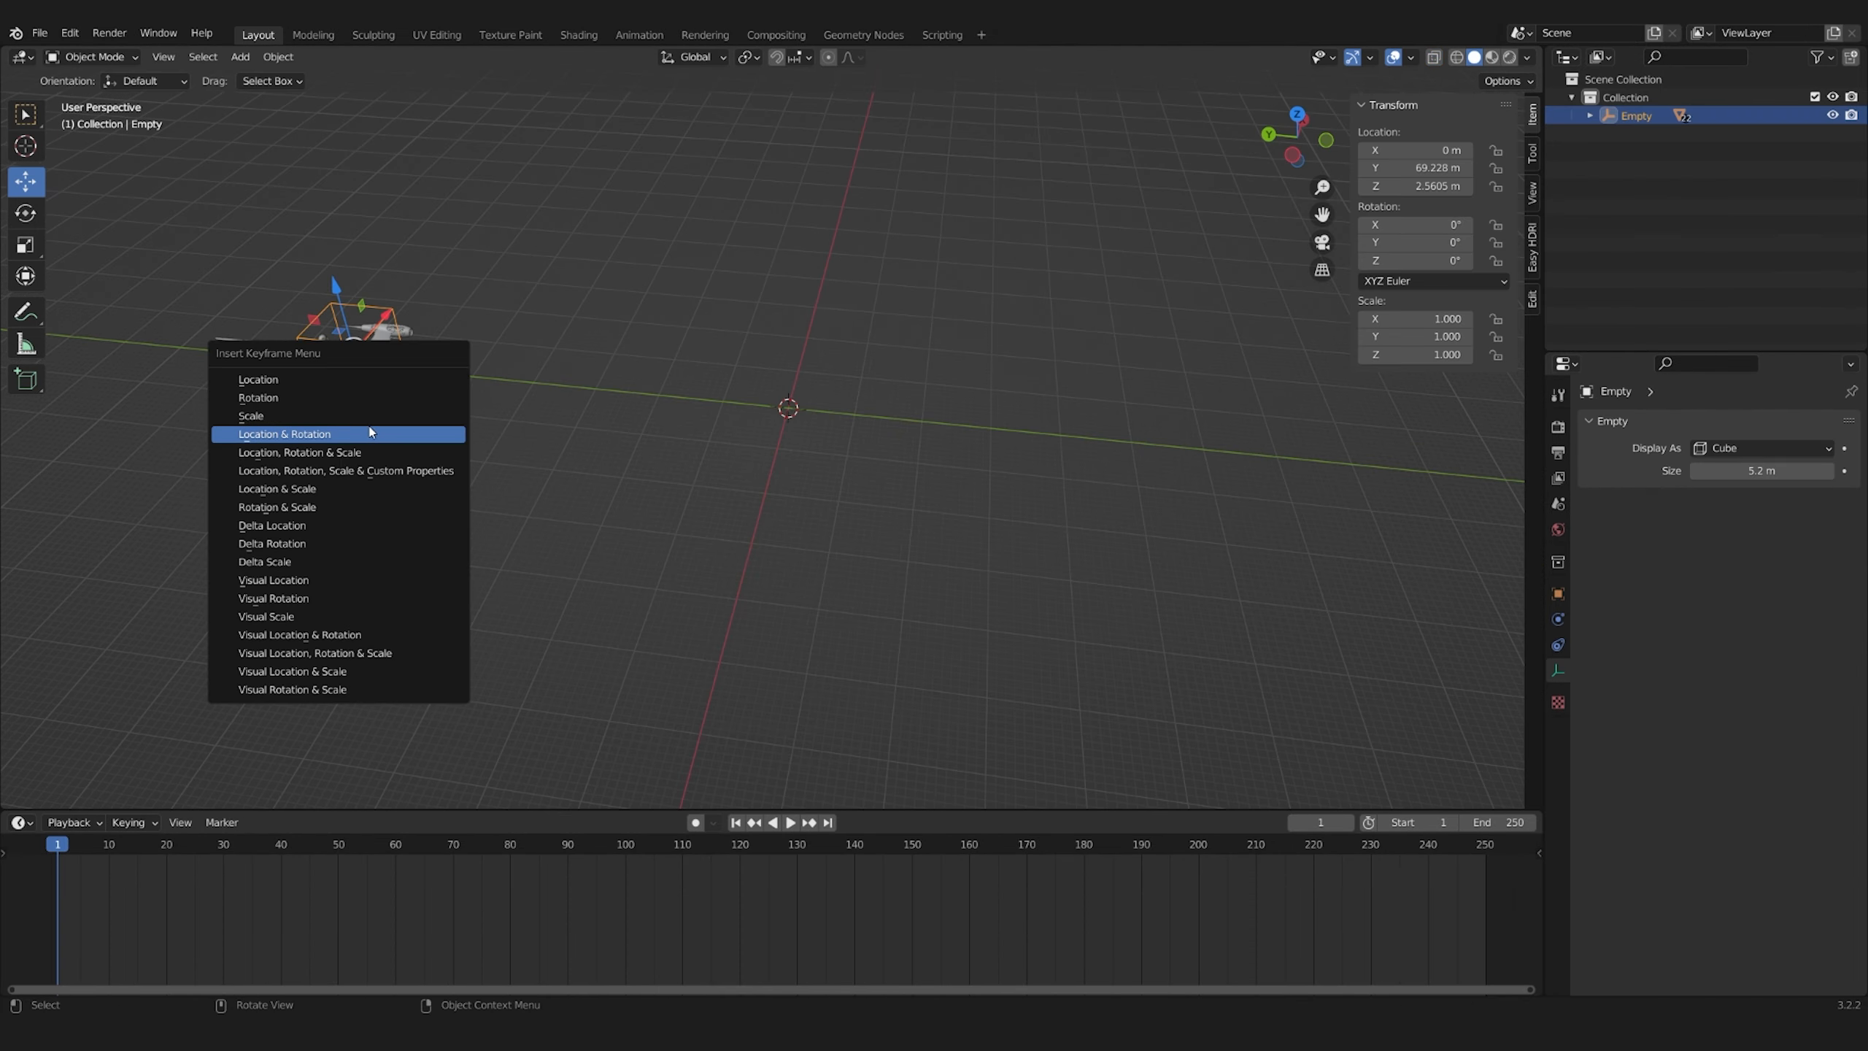
pyautogui.click(331, 430)
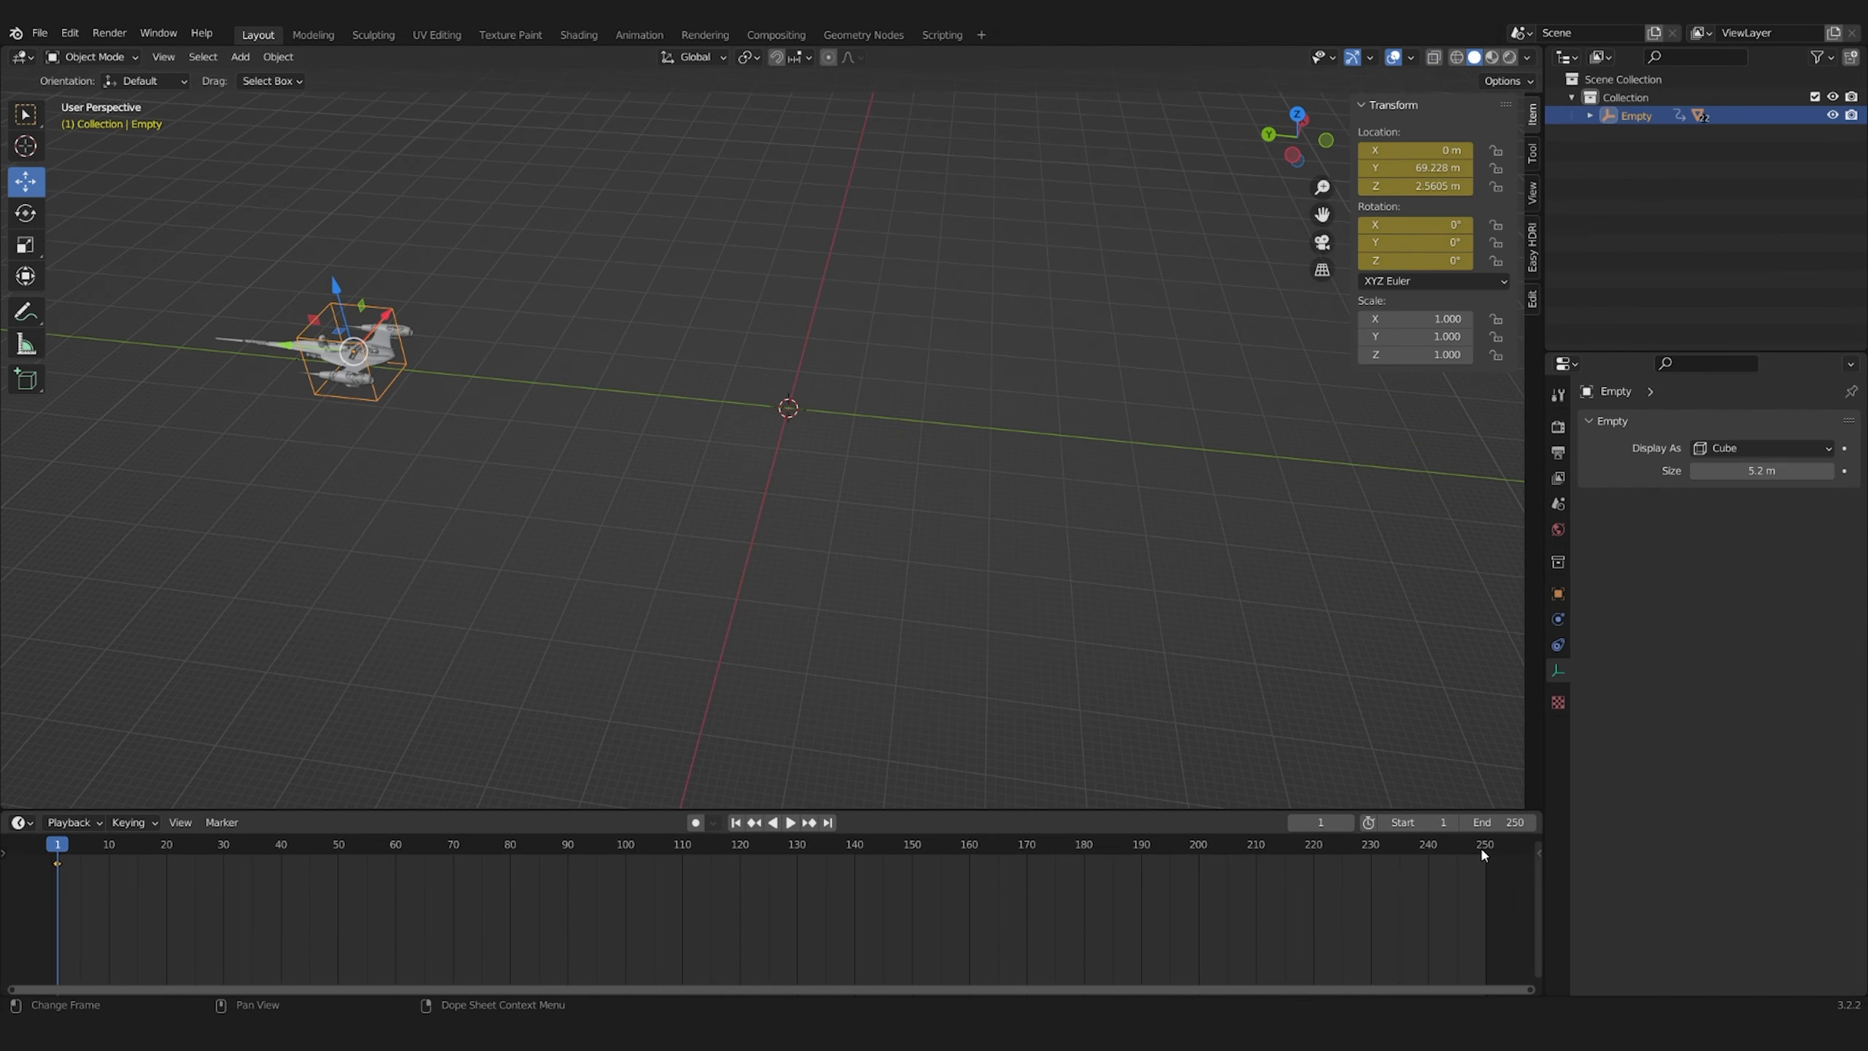
pyautogui.press('i')
pyautogui.click(843, 447)
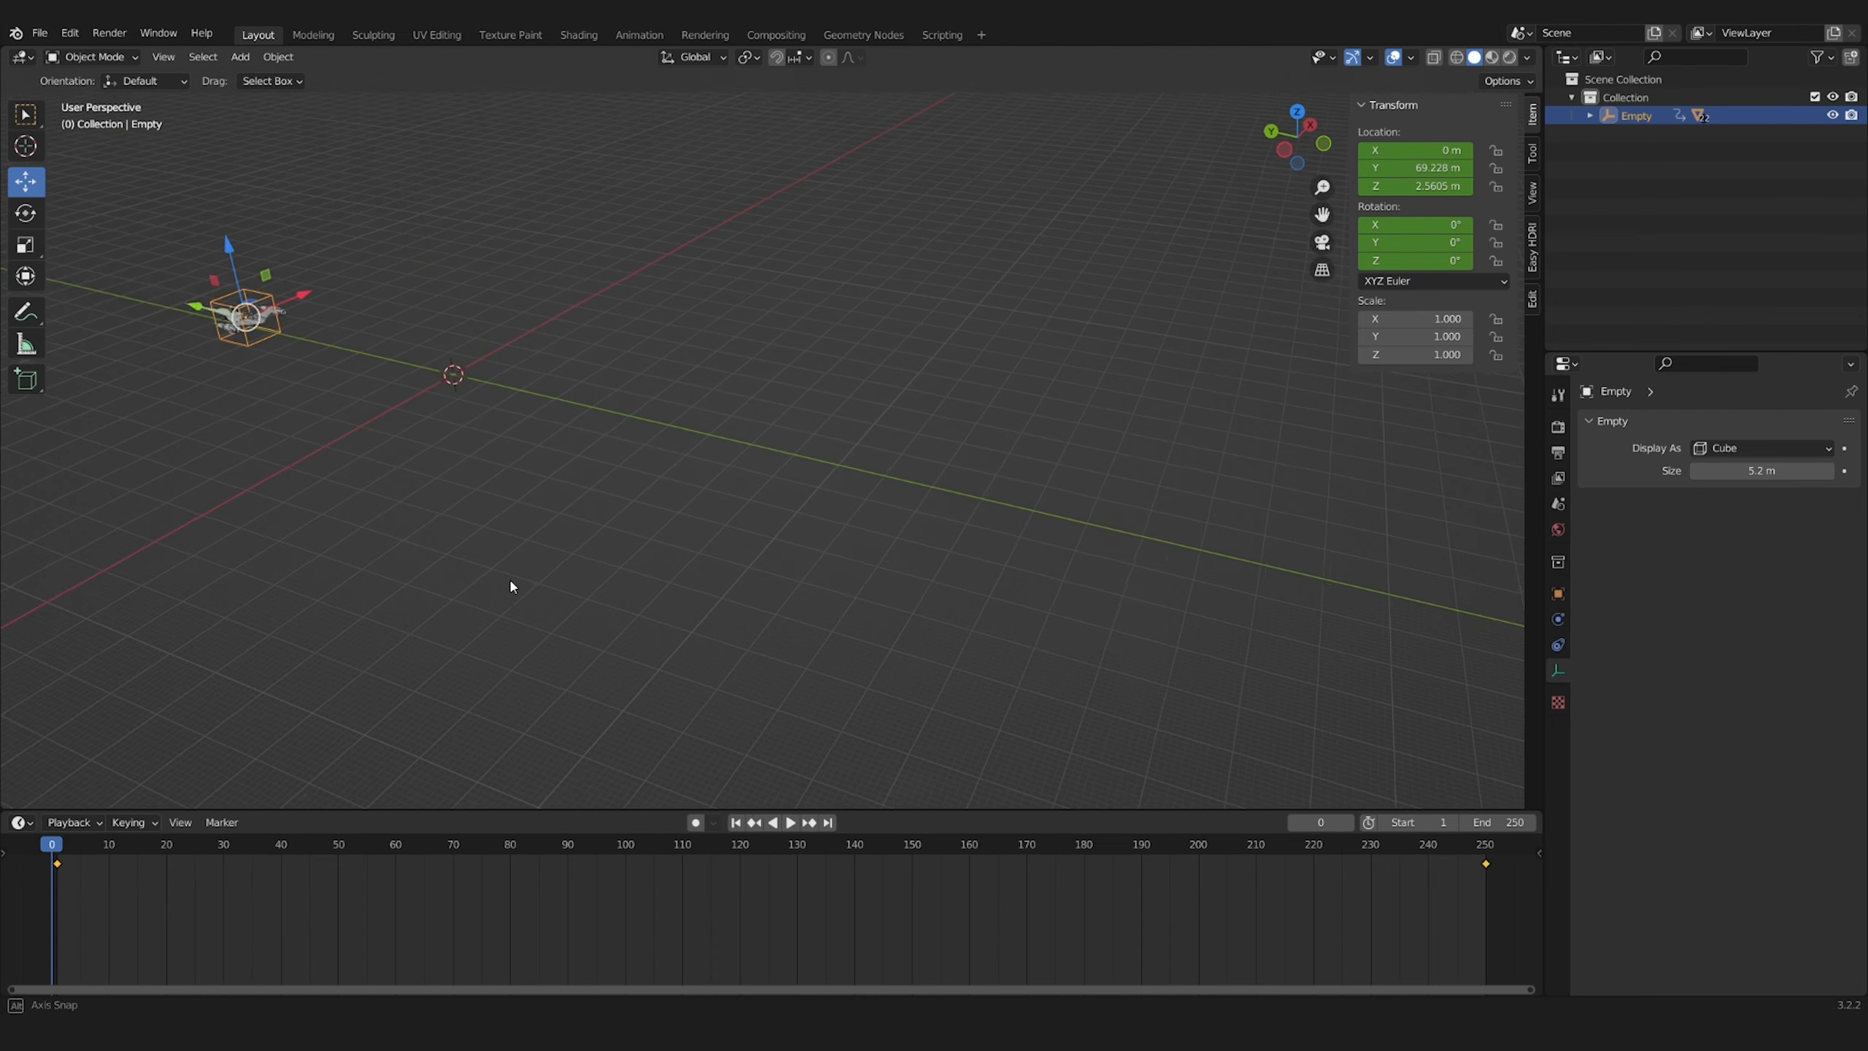
pyautogui.moveTo(498, 840); pyautogui.dragTo(69, 844)
pyautogui.scroll(-2, 772, 905)
pyautogui.click(1383, 867)
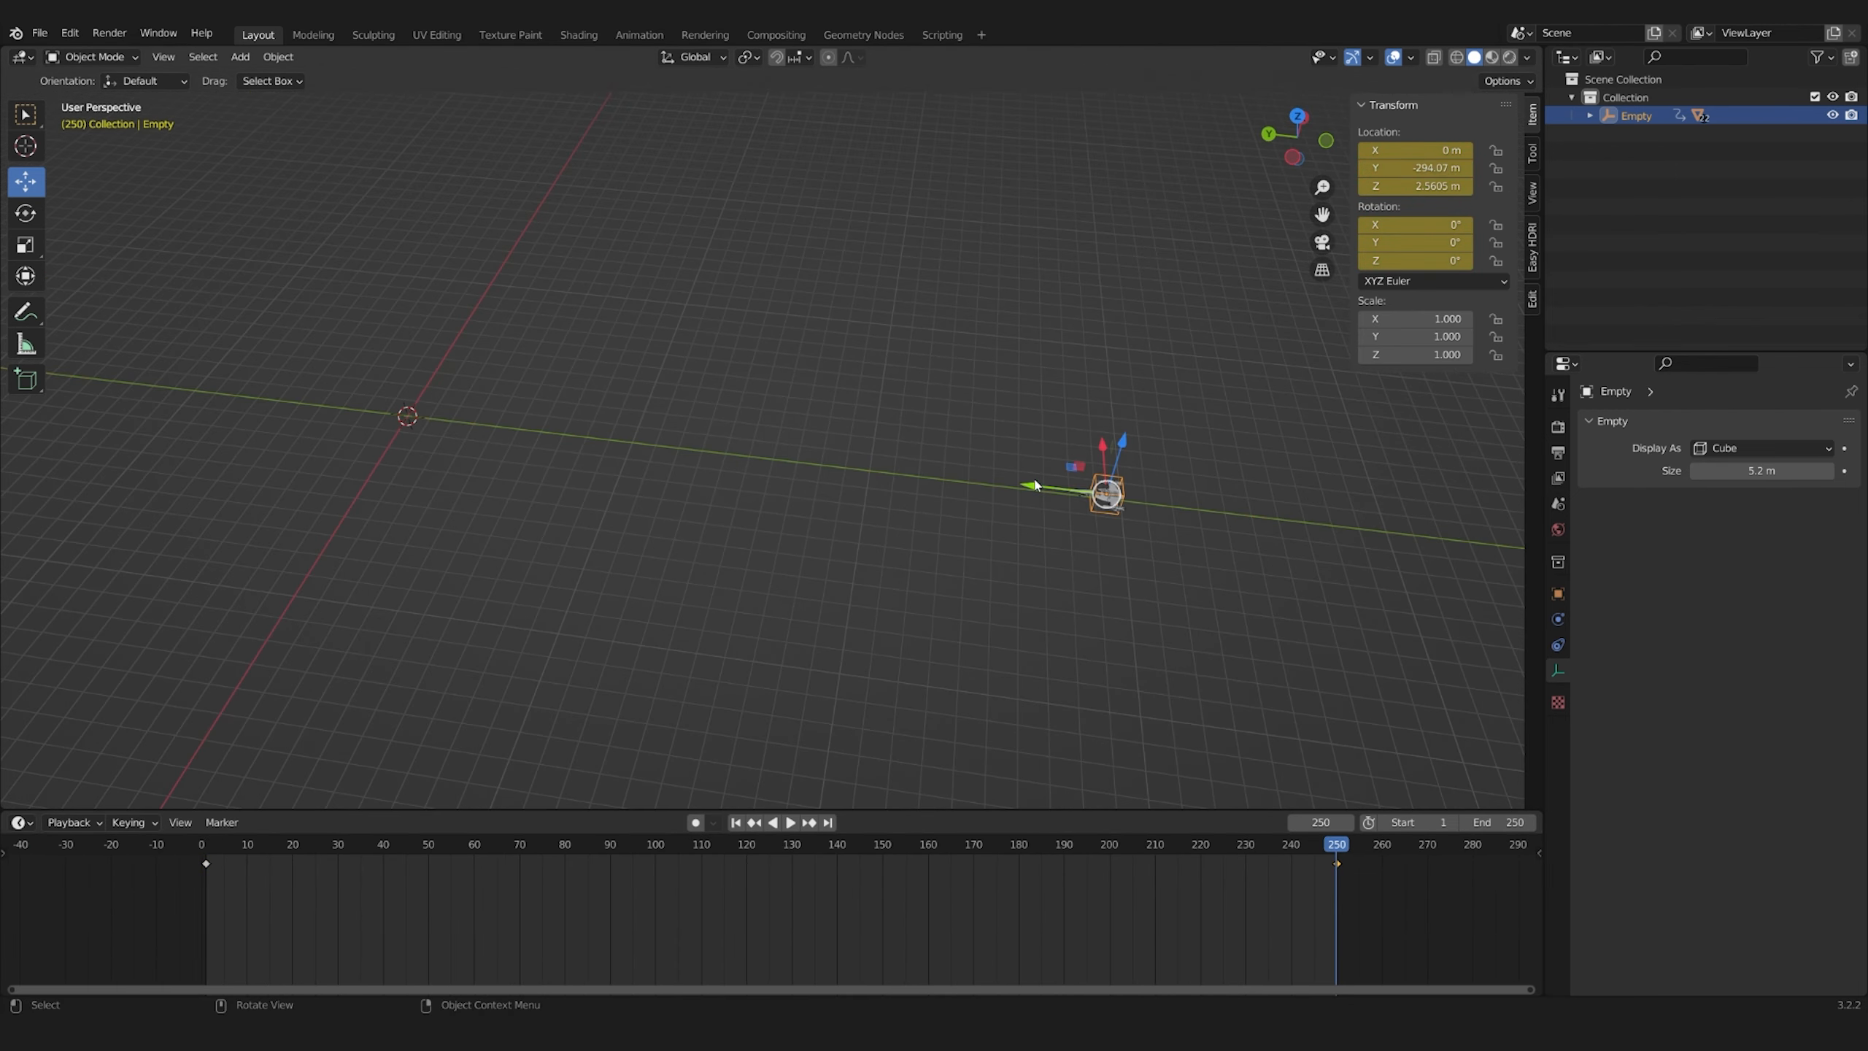
pyautogui.press('space')
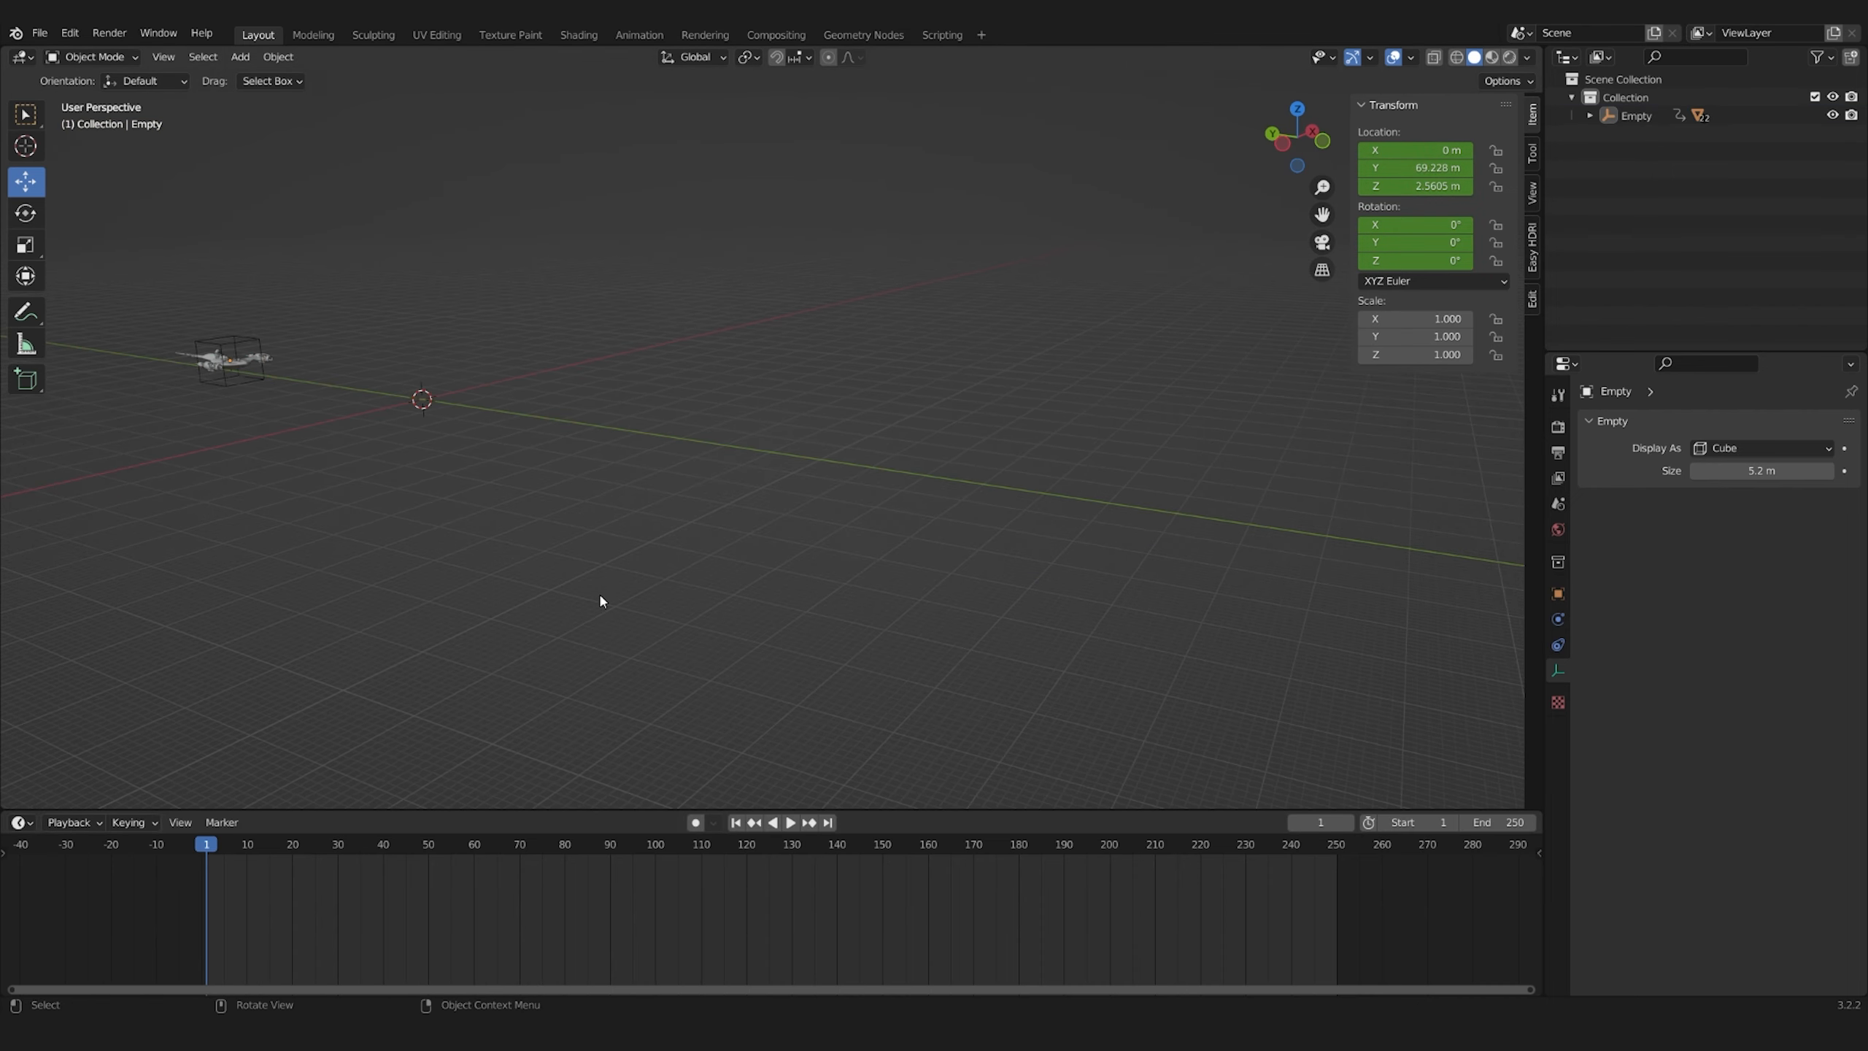
# Add a camera framing the ship and keyframe it at frame 30
pyautogui.hotkey('shift', 'a')
pyautogui.click(426, 627)
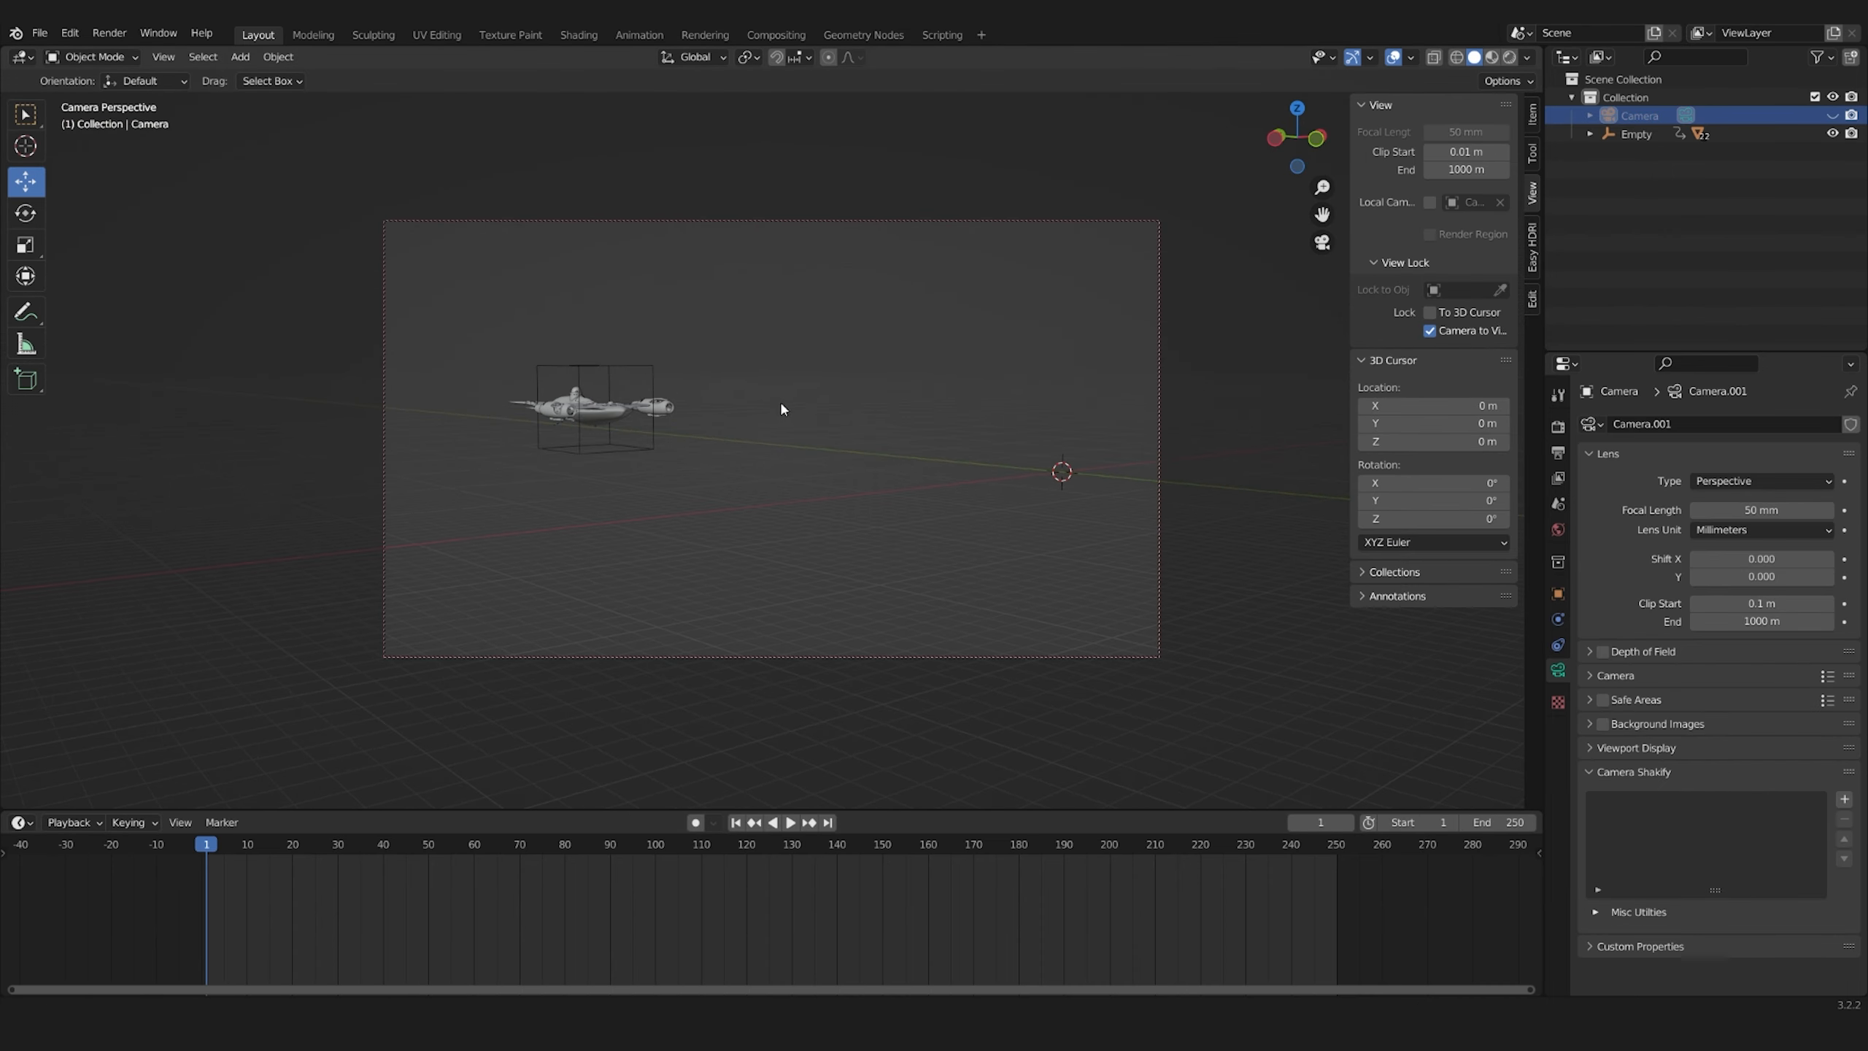
pyautogui.keyDown('alt'); pyautogui.scroll(-15, 589, 714); pyautogui.keyUp('alt')
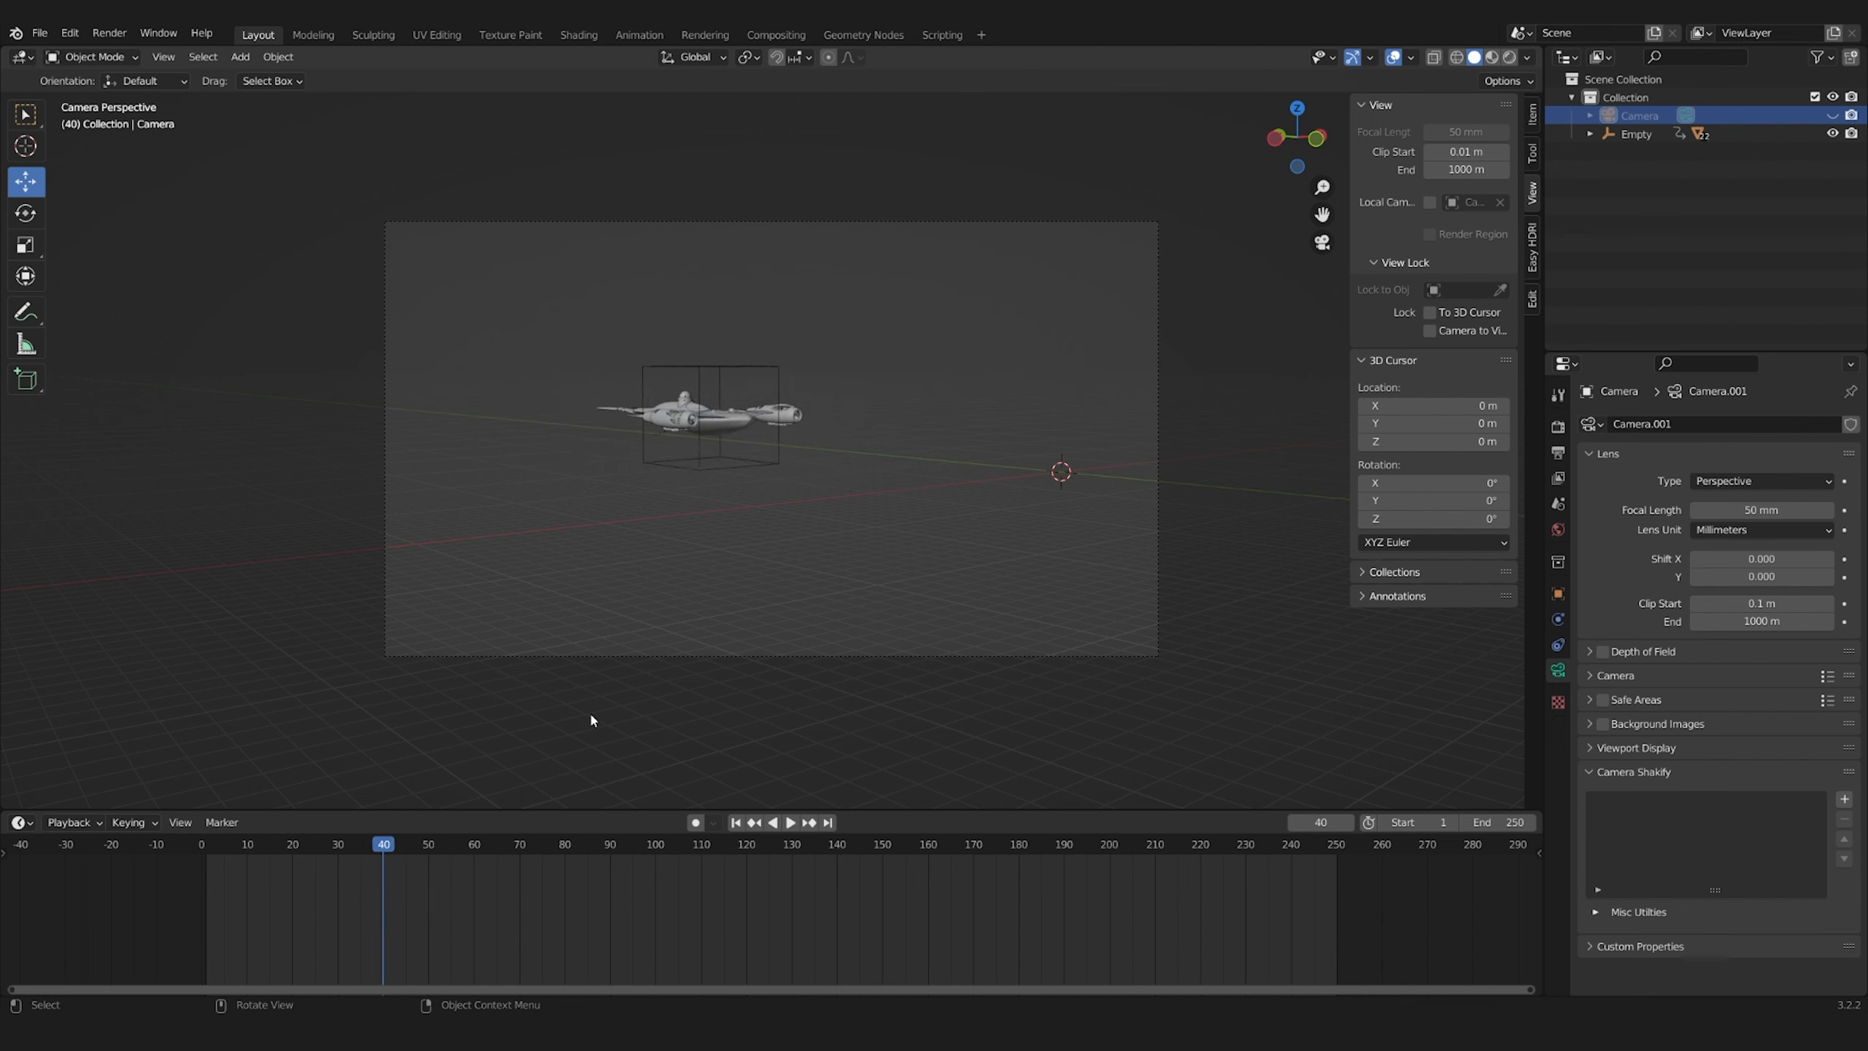
pyautogui.keyDown('alt'); pyautogui.scroll(10, 590, 713); pyautogui.keyUp('alt')
pyautogui.press('i')
pyautogui.click(792, 426)
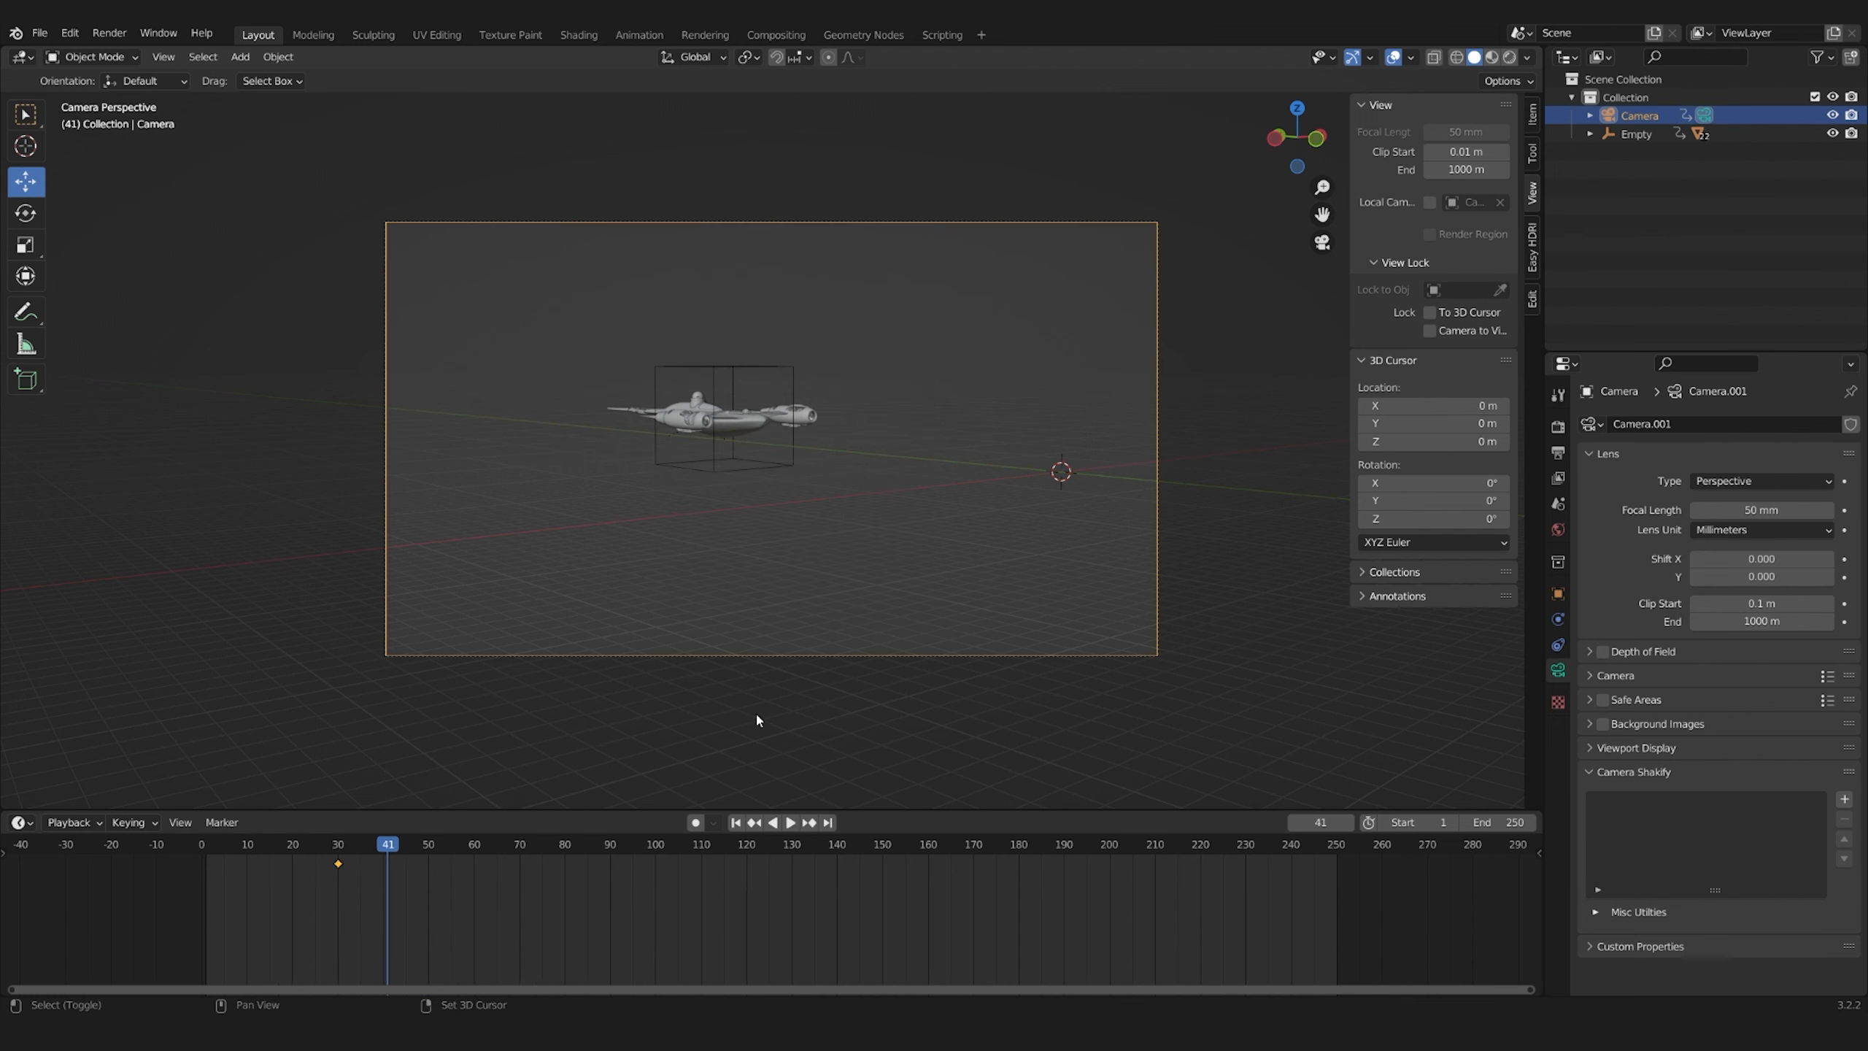
# Add an Arrows-type Empty at the ship's start position as a target for the camera
pyautogui.hotkey('shift', 'a')
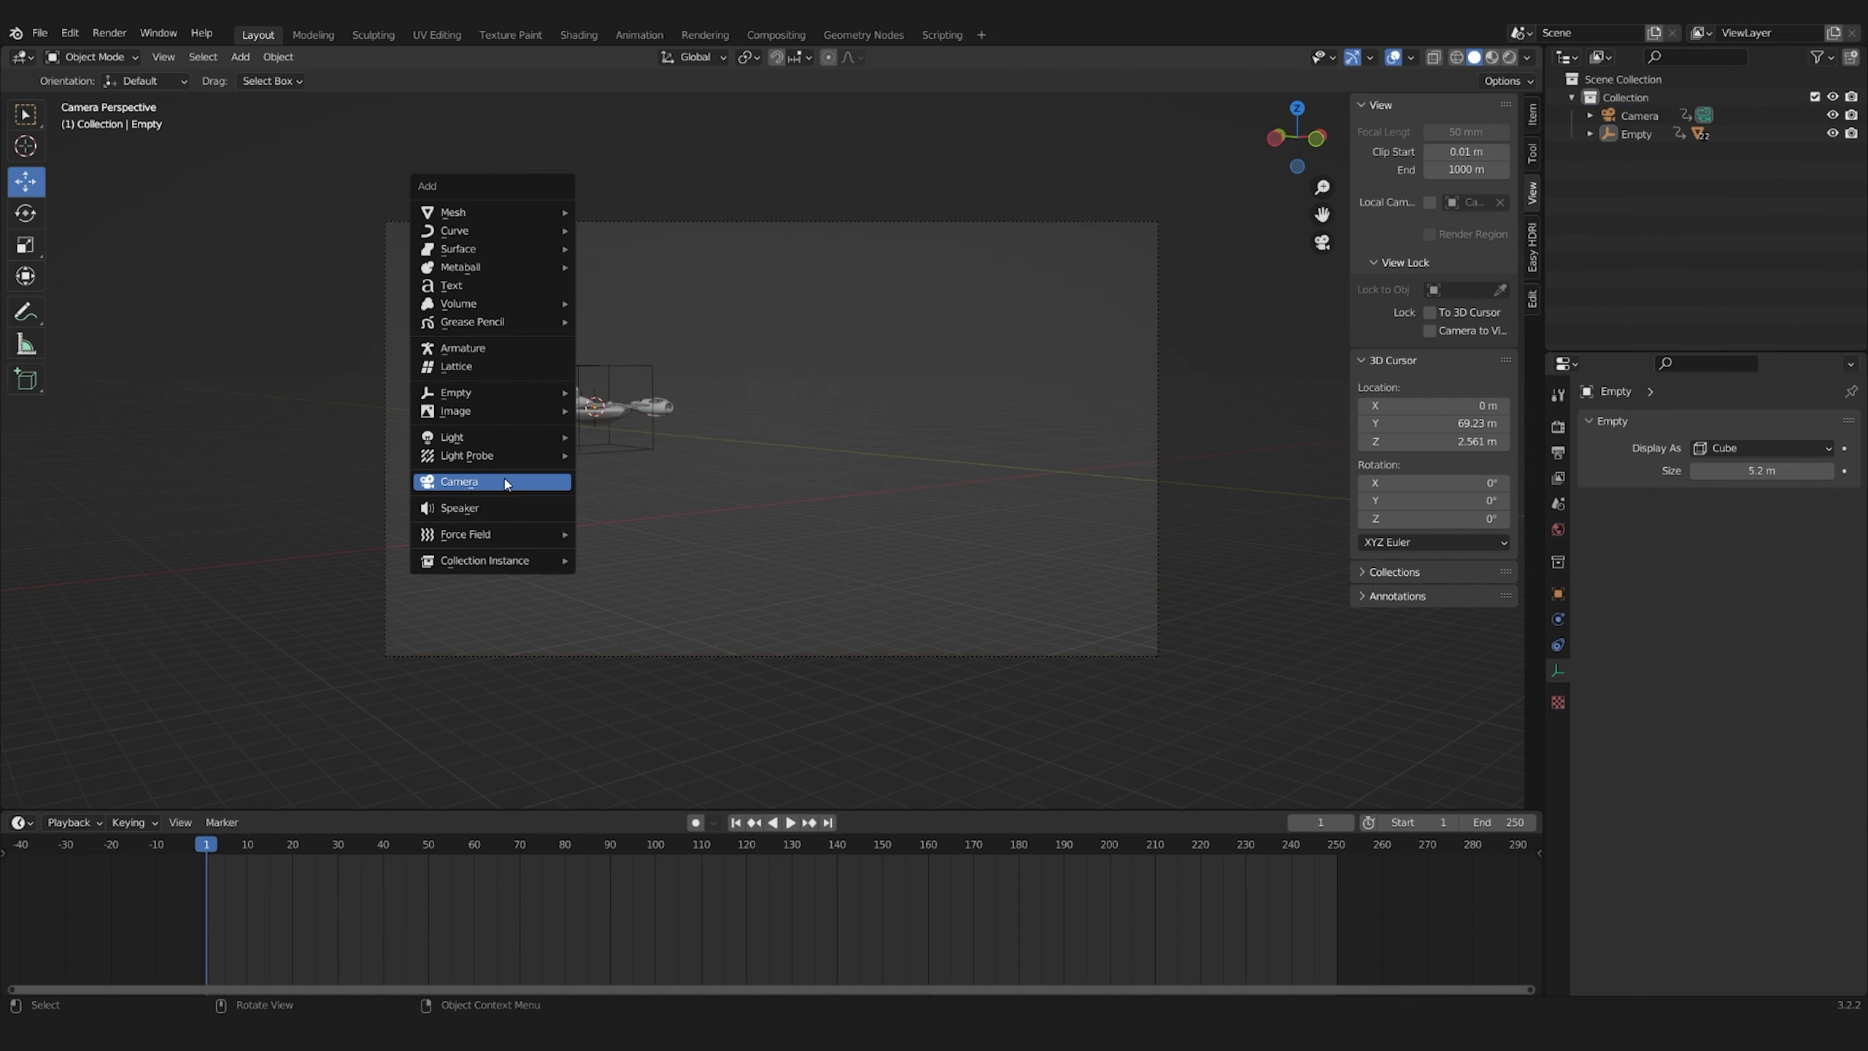
pyautogui.moveTo(471, 391)
pyautogui.click(658, 418)
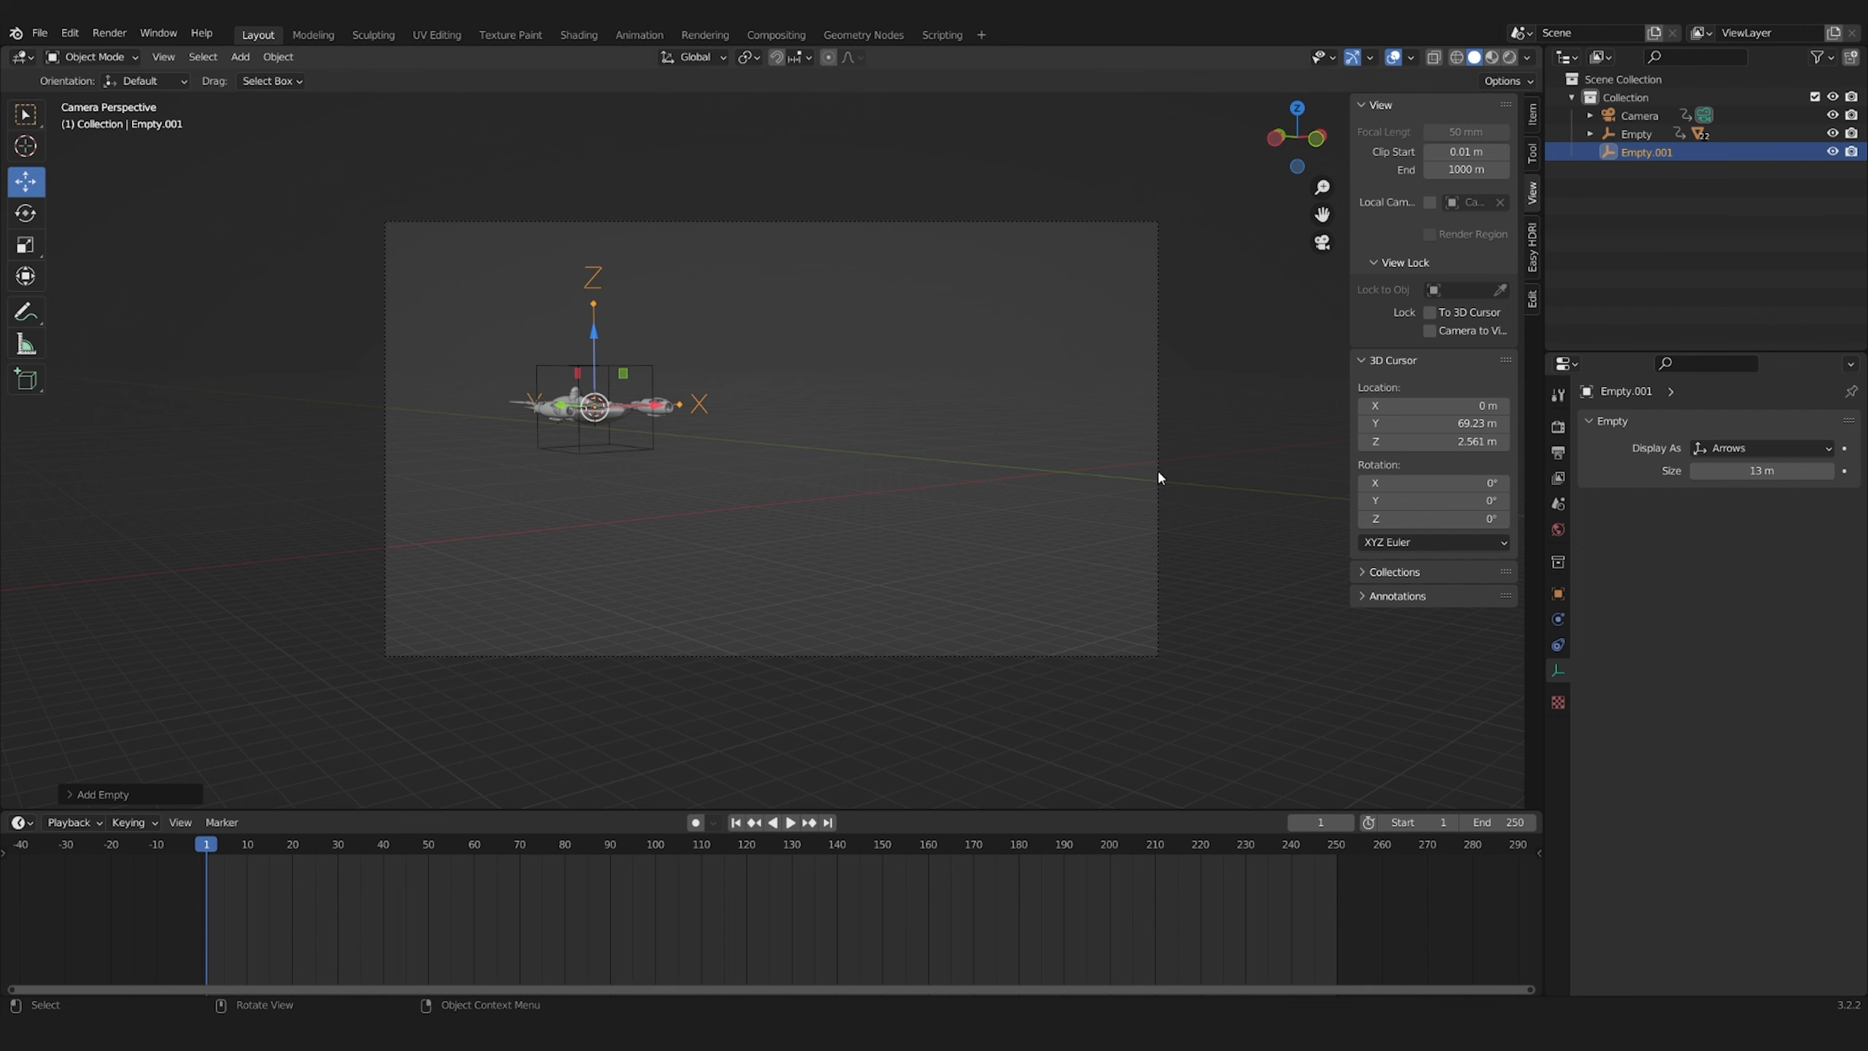
# Select the camera and give it a Damped Track constraint
pyautogui.click(1158, 472)
pyautogui.click(1557, 644)
pyautogui.click(1717, 425)
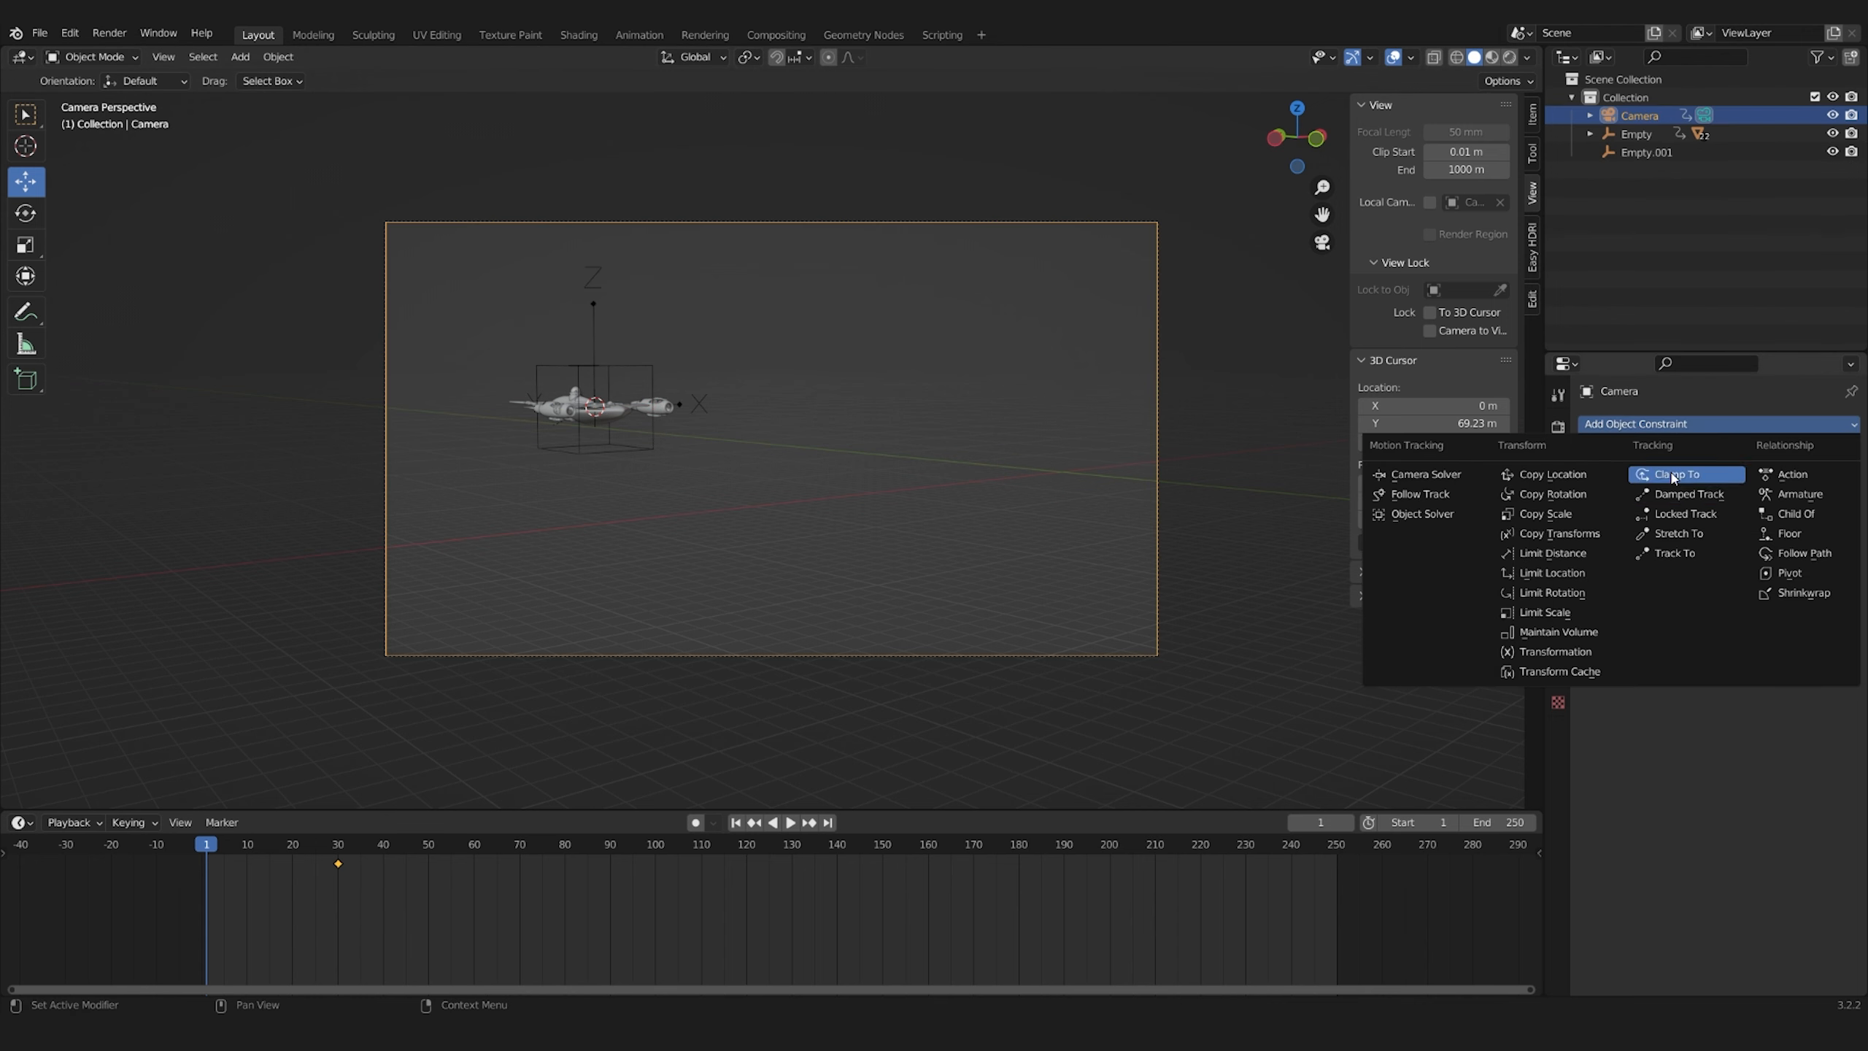
pyautogui.click(1687, 494)
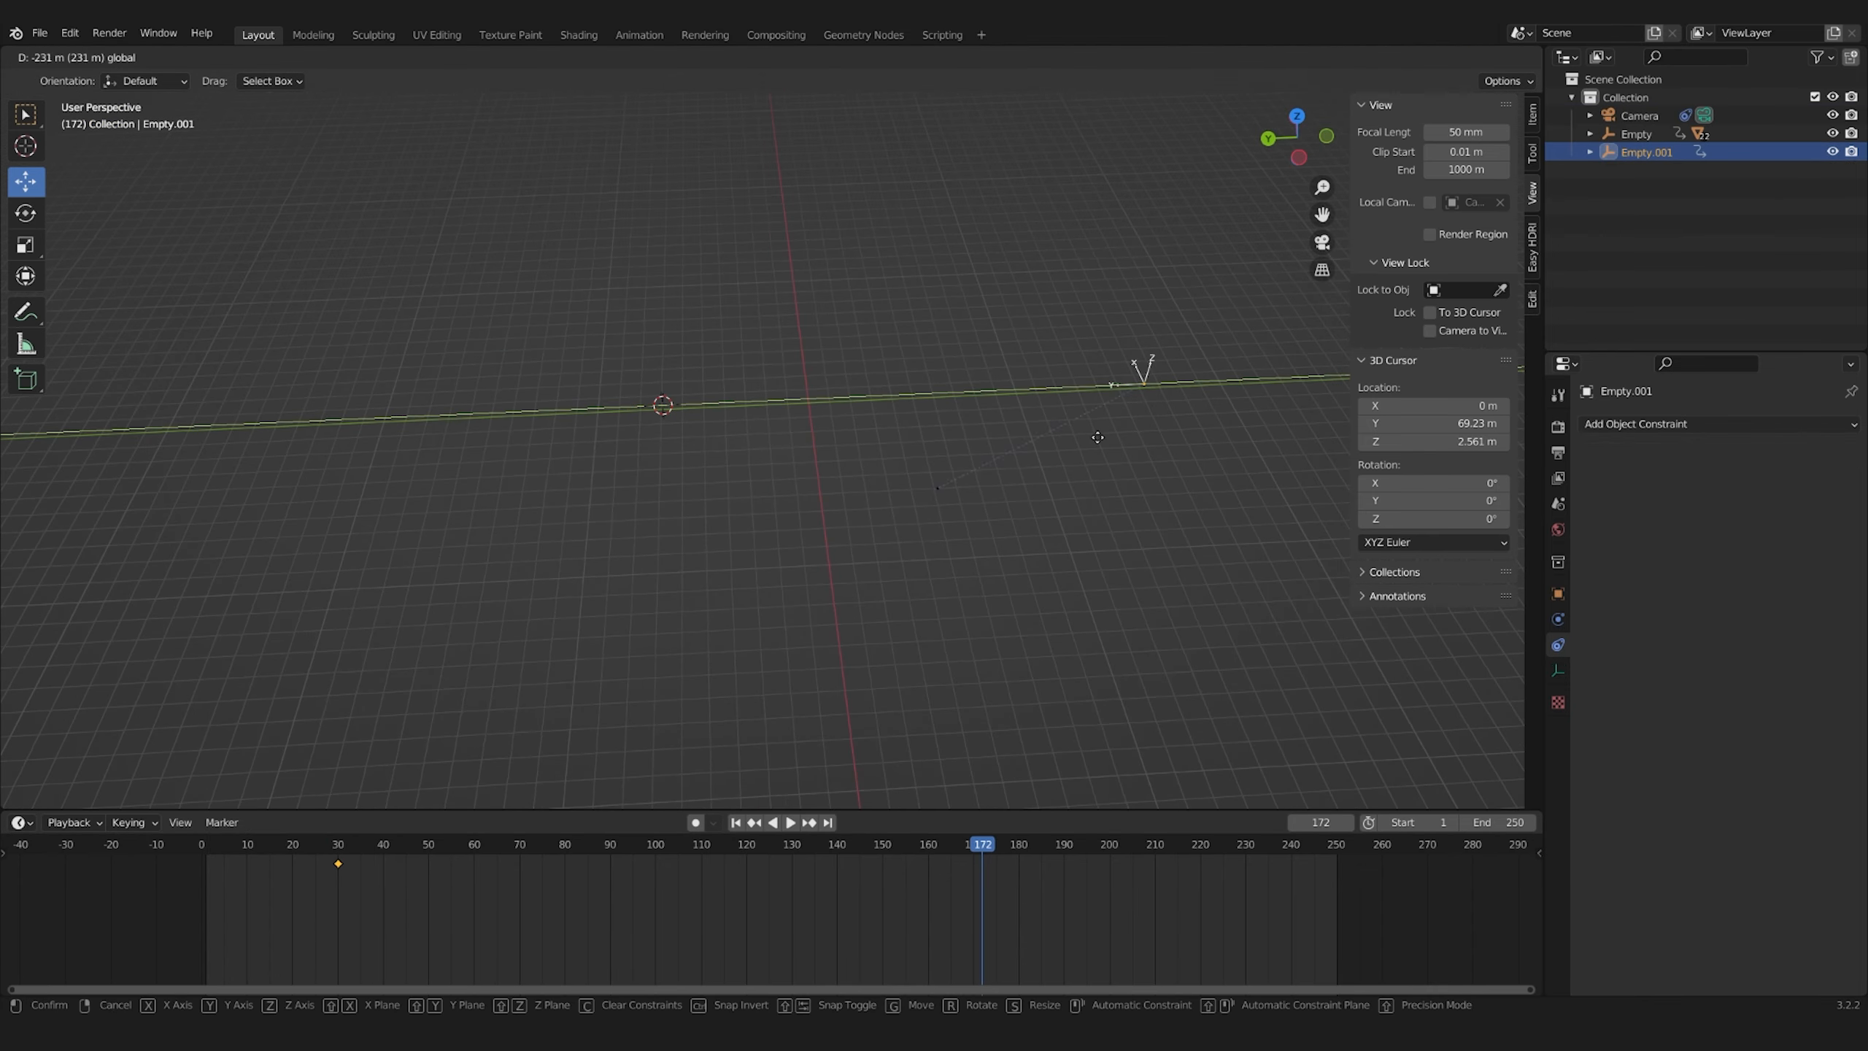
# Keyframe the arrows Empty further along Y, with its second keyframe at frame 147
pyautogui.press('KP_0')
pyautogui.press('i')
pyautogui.click(876, 410)
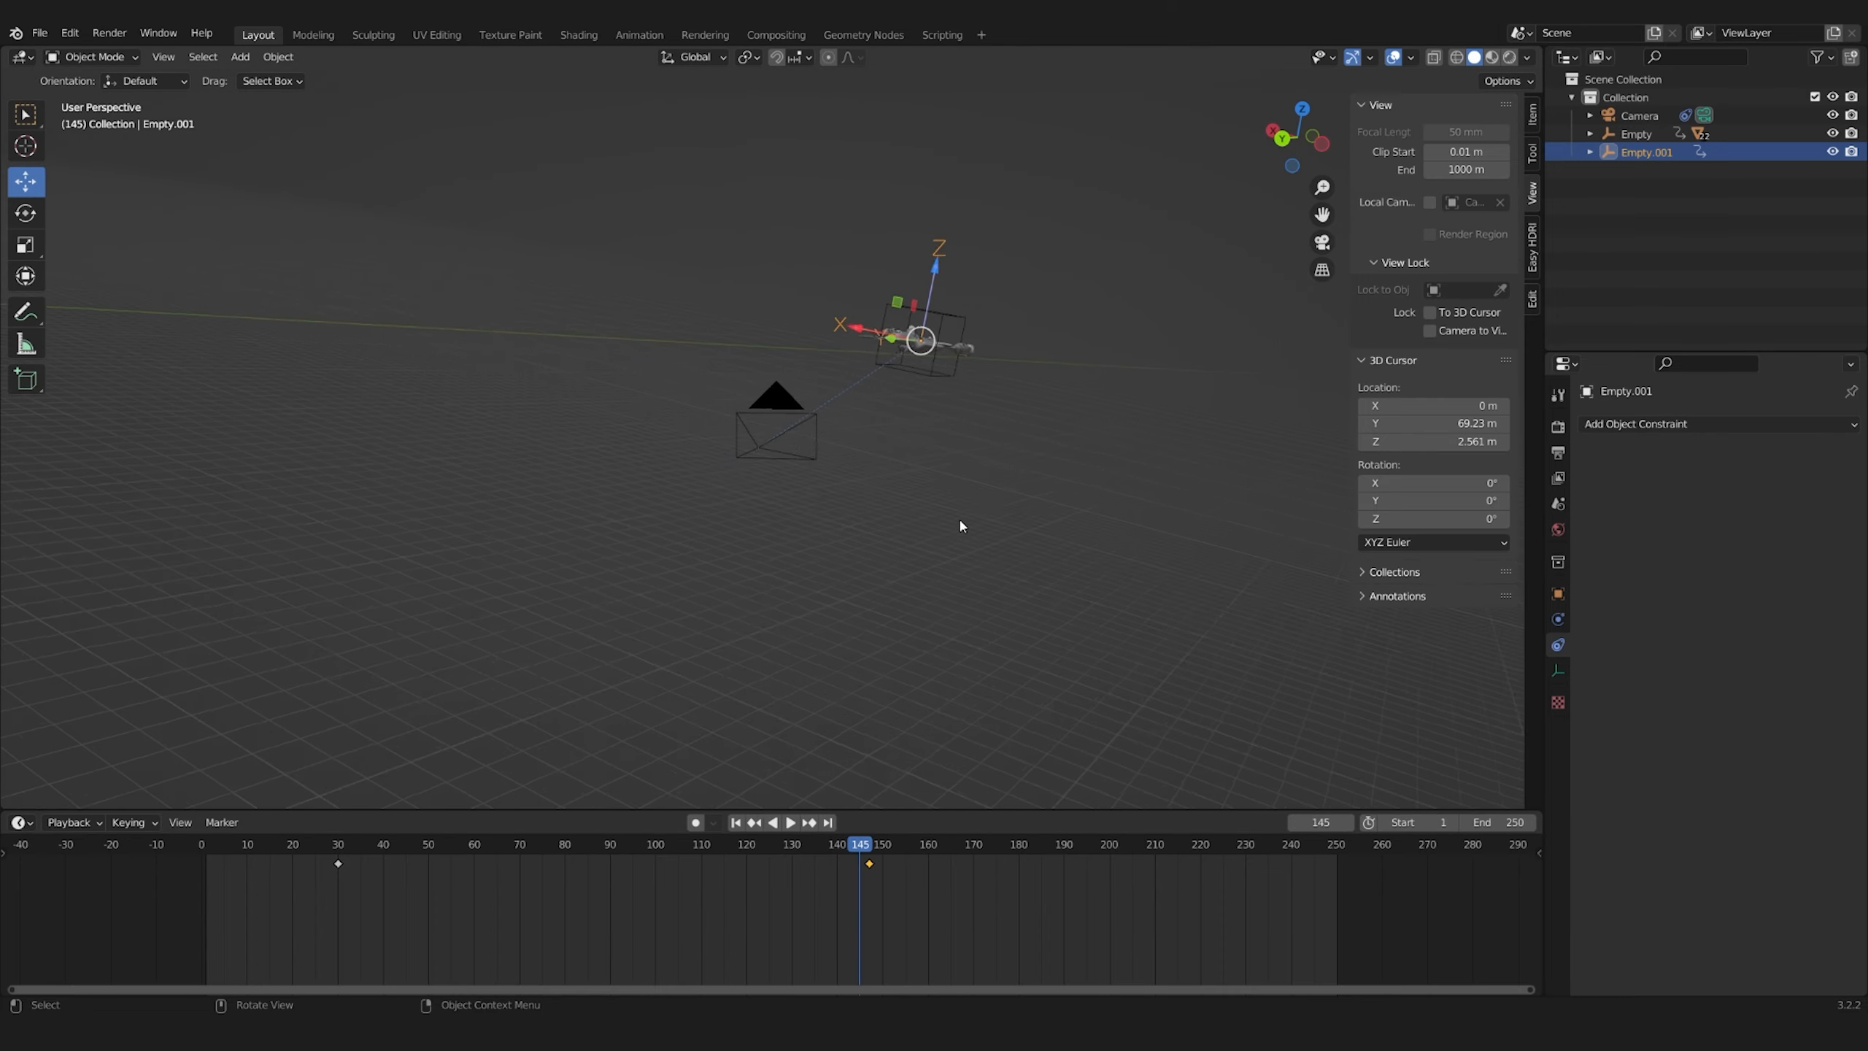
# Add a filled circle mesh to the scene and scale it up
pyautogui.hotkey('shift', 'a')
pyautogui.click(830, 401)
pyautogui.press('s')
pyautogui.click(817, 485)
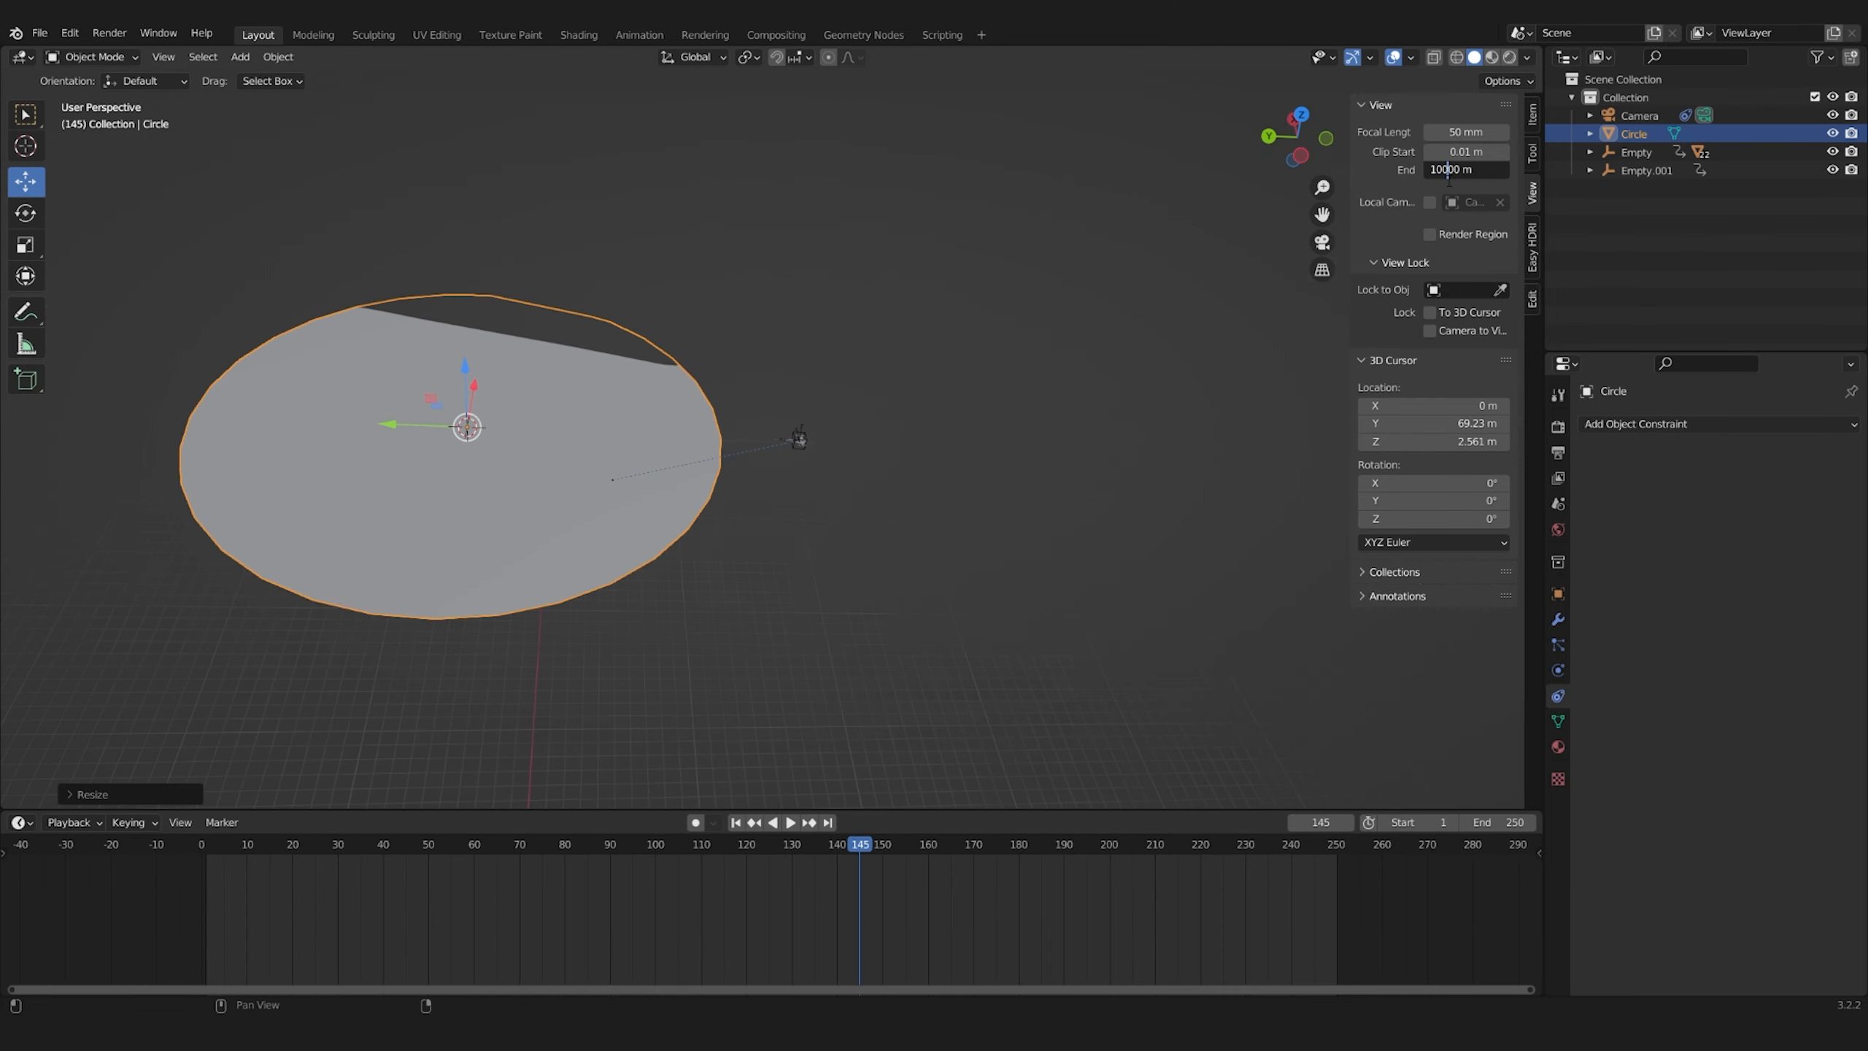
# Set the viewport clip end to 1000000 m, raise the camera's clip end as well and rescale the circle
pyautogui.doubleClick(1709, 621)
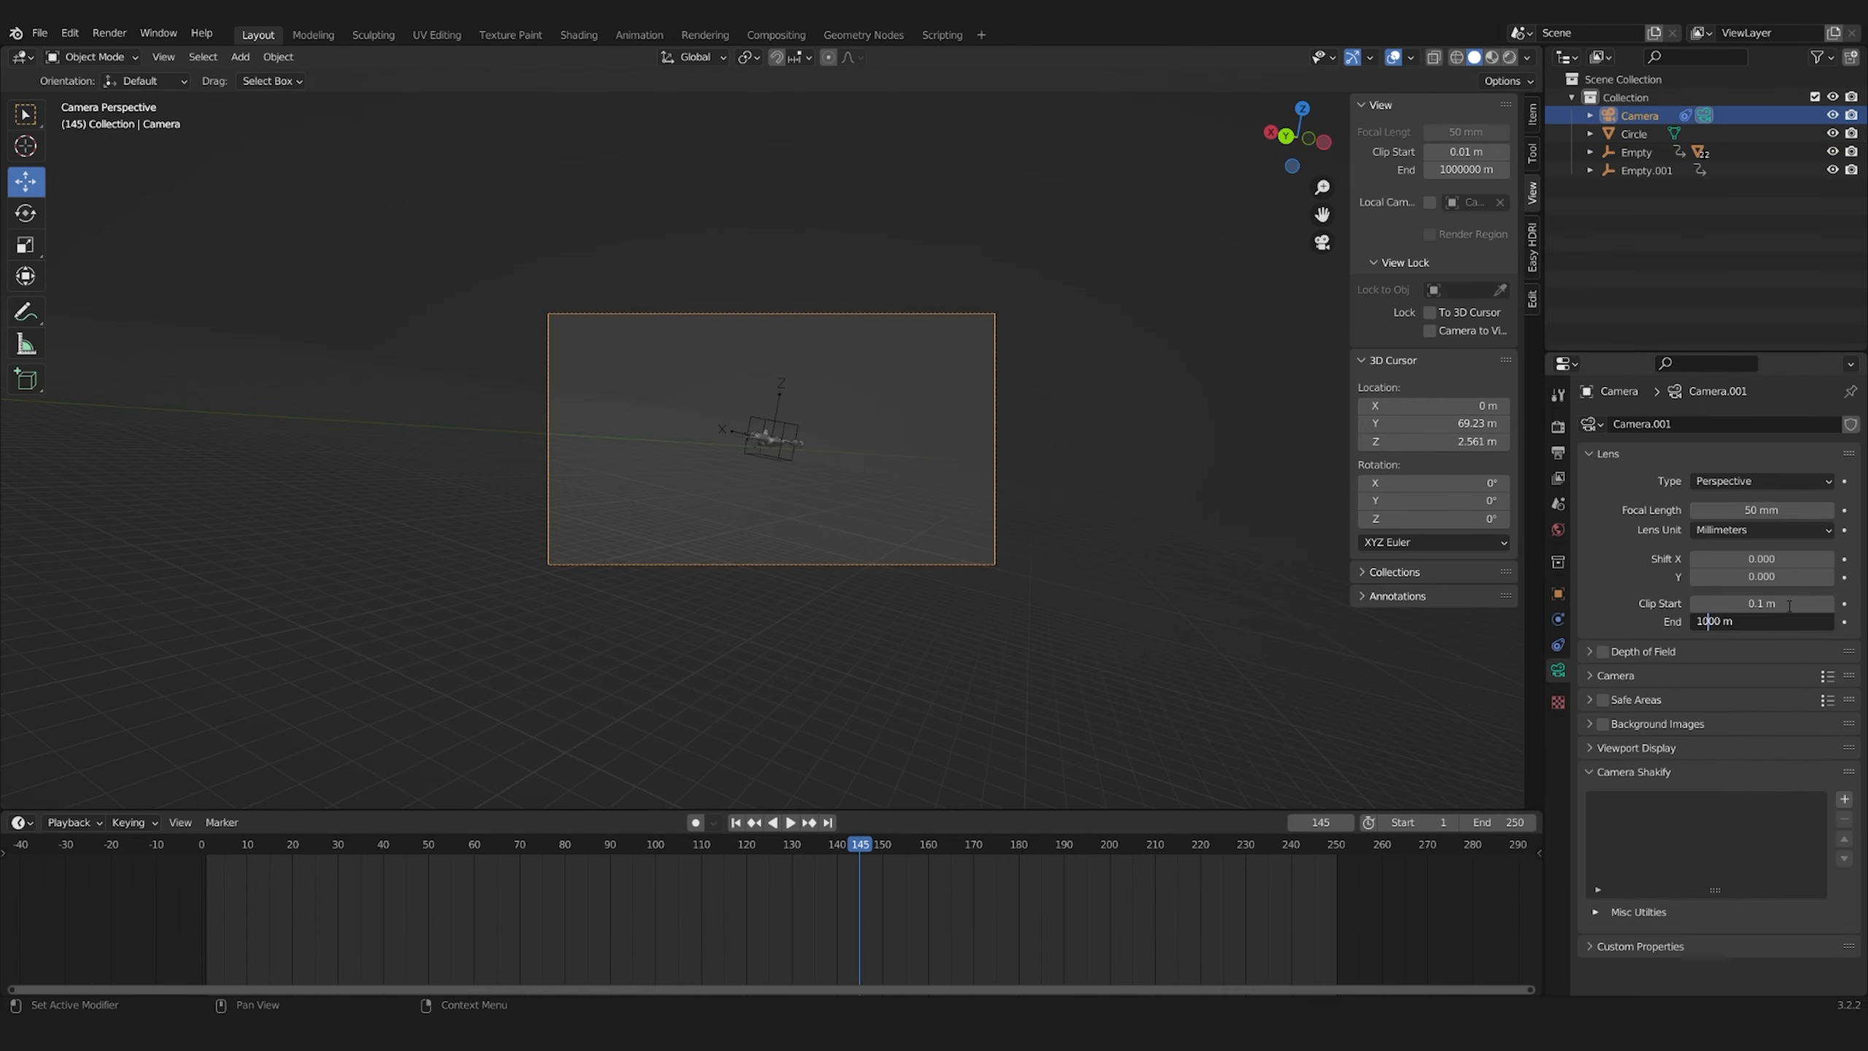
pyautogui.press('Return')
pyautogui.press('s')
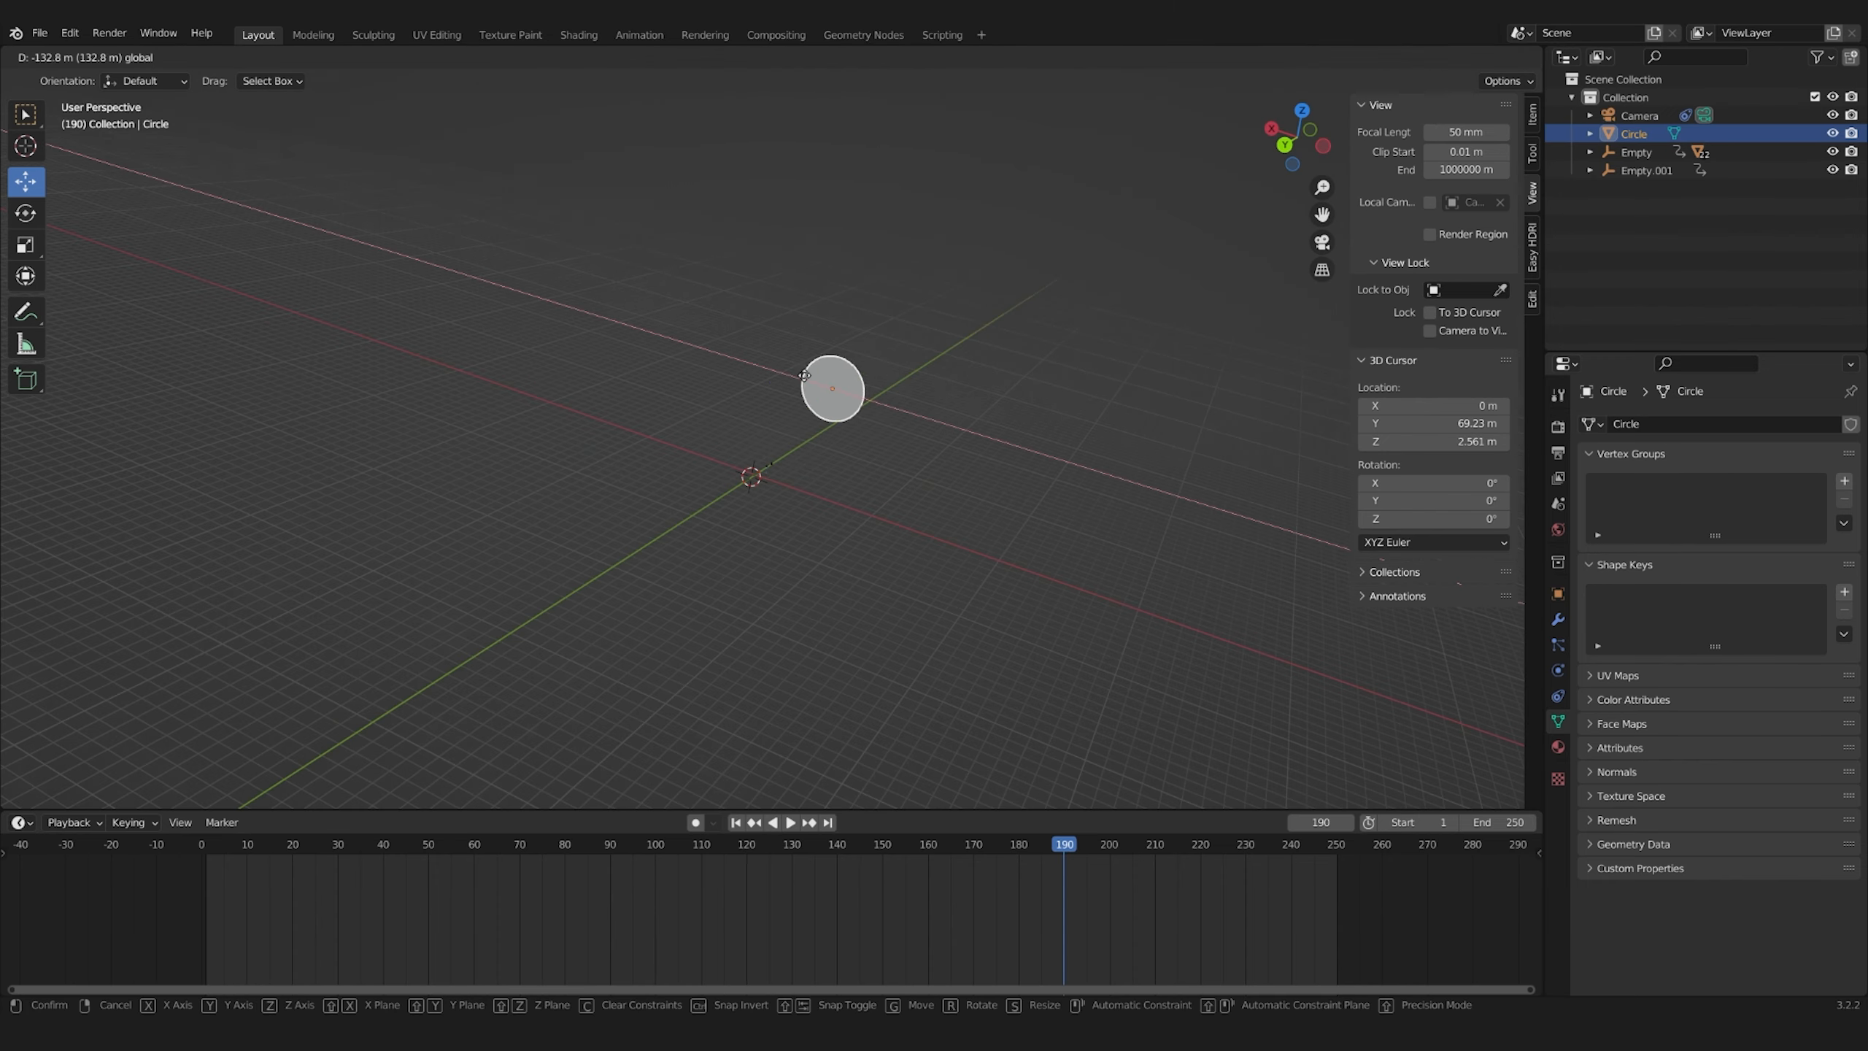
# At frame 190, move the arrows Empty along X and within the XZ plane toward the circle and keyframe its location
pyautogui.press('KP_0')
pyautogui.press('g')
pyautogui.press('x')
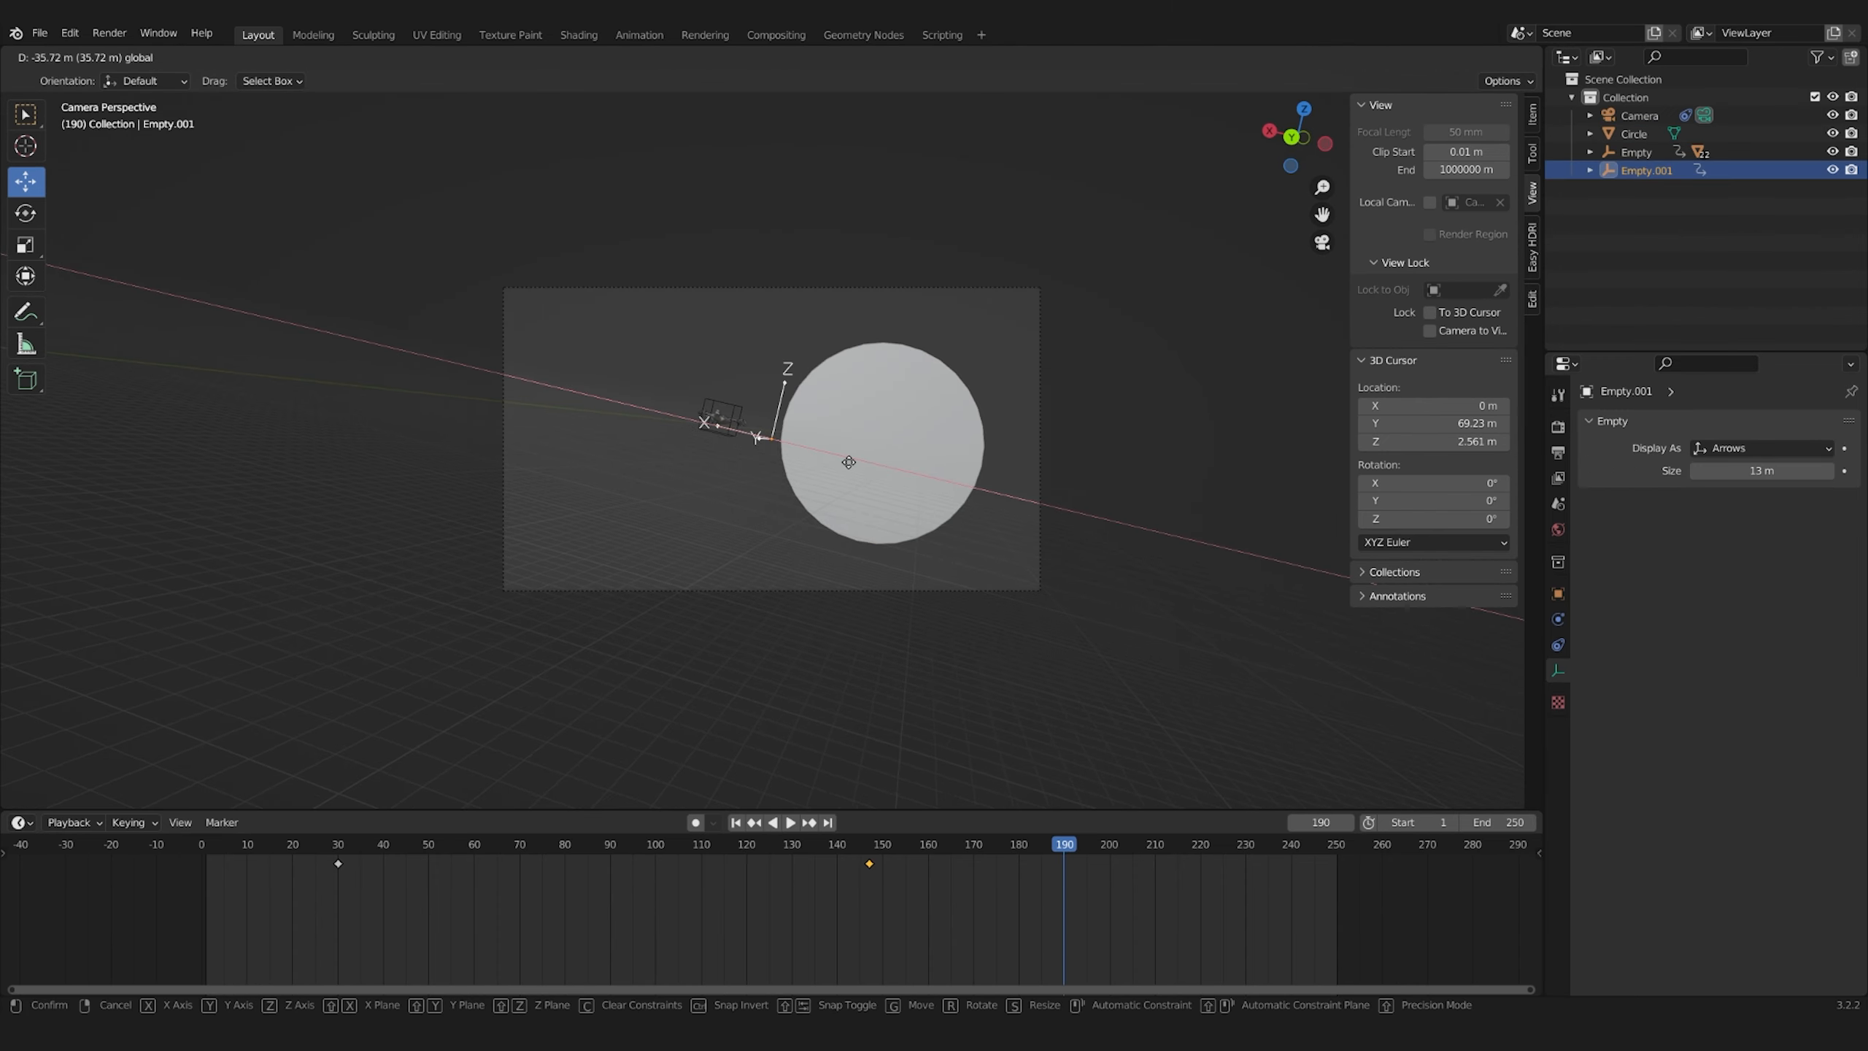
pyautogui.click(847, 462)
pyautogui.click(859, 405)
pyautogui.press('g')
pyautogui.hotkey('shift', 'y')
pyautogui.click(853, 373)
pyautogui.press('g')
pyautogui.press('x')
pyautogui.click(743, 360)
pyautogui.press('i')
pyautogui.click(737, 367)
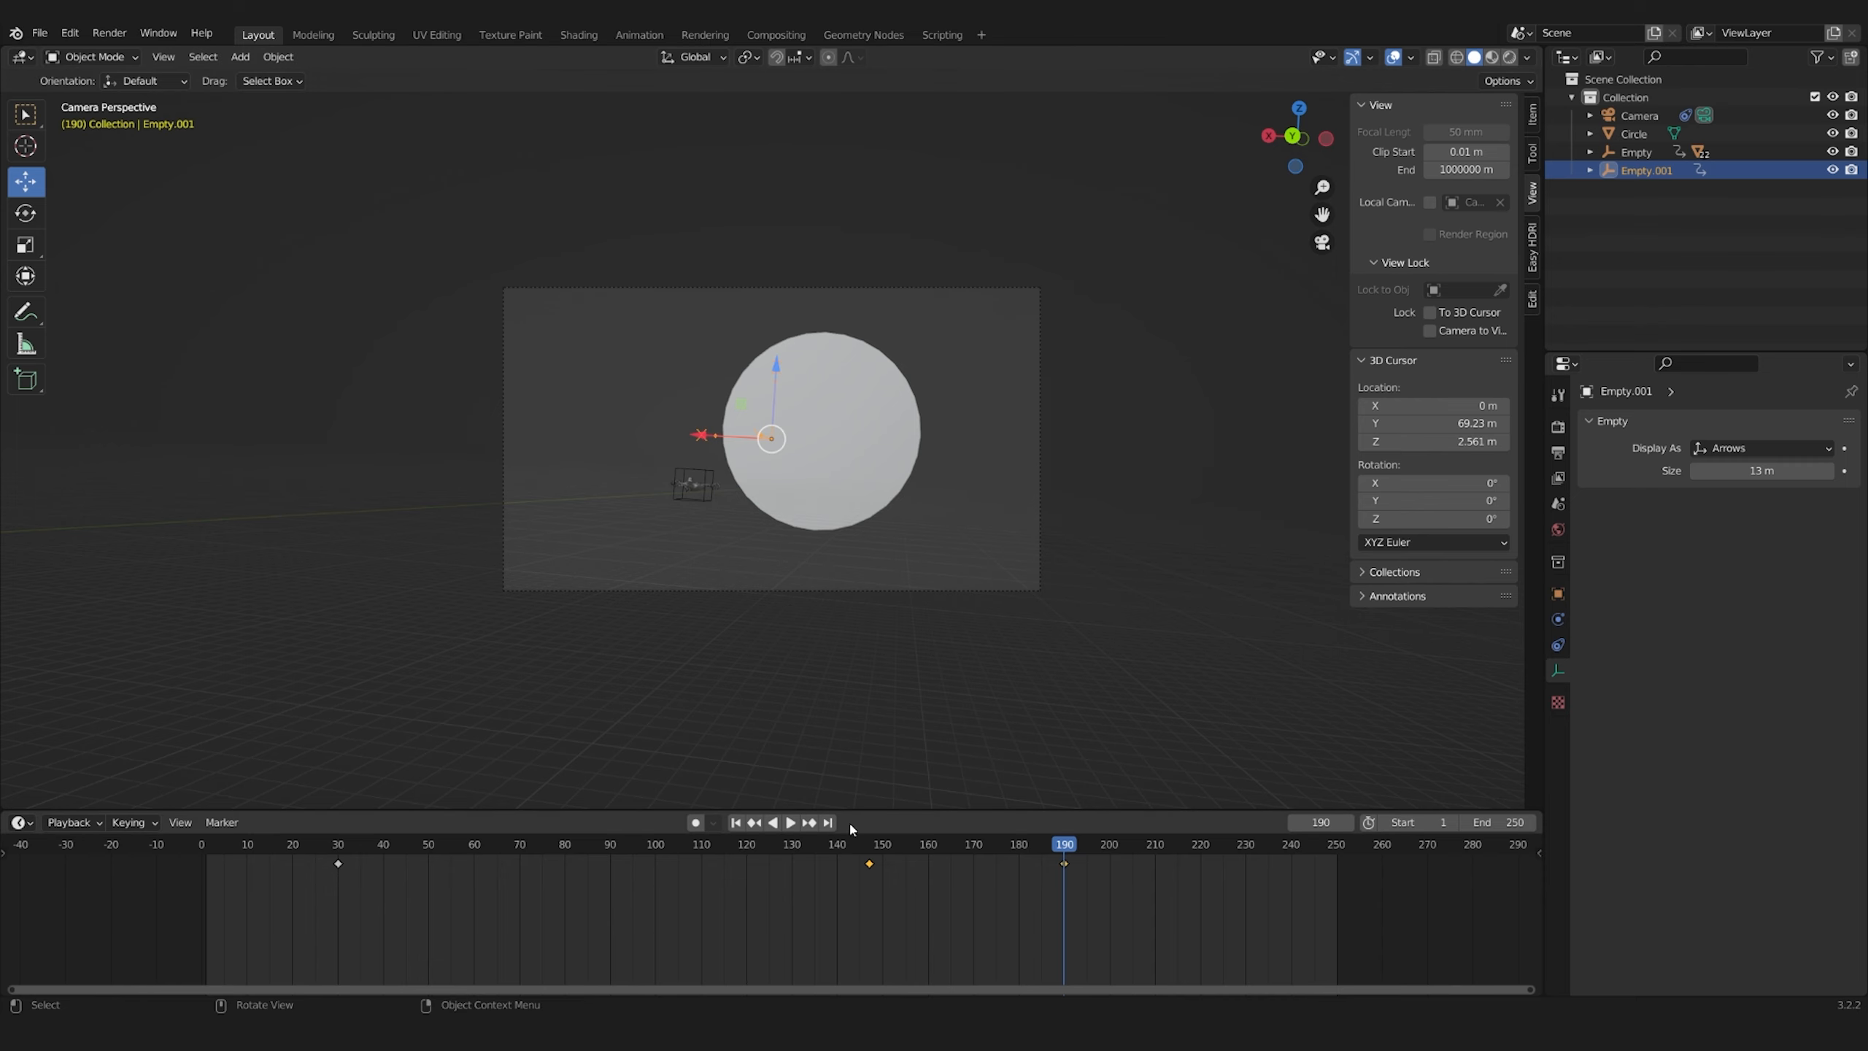
# Retime the arrows Empty's second keyframe to frame 110, add one at frame 82 and play the animation
pyautogui.moveTo(1027, 873); pyautogui.dragTo(573, 874)
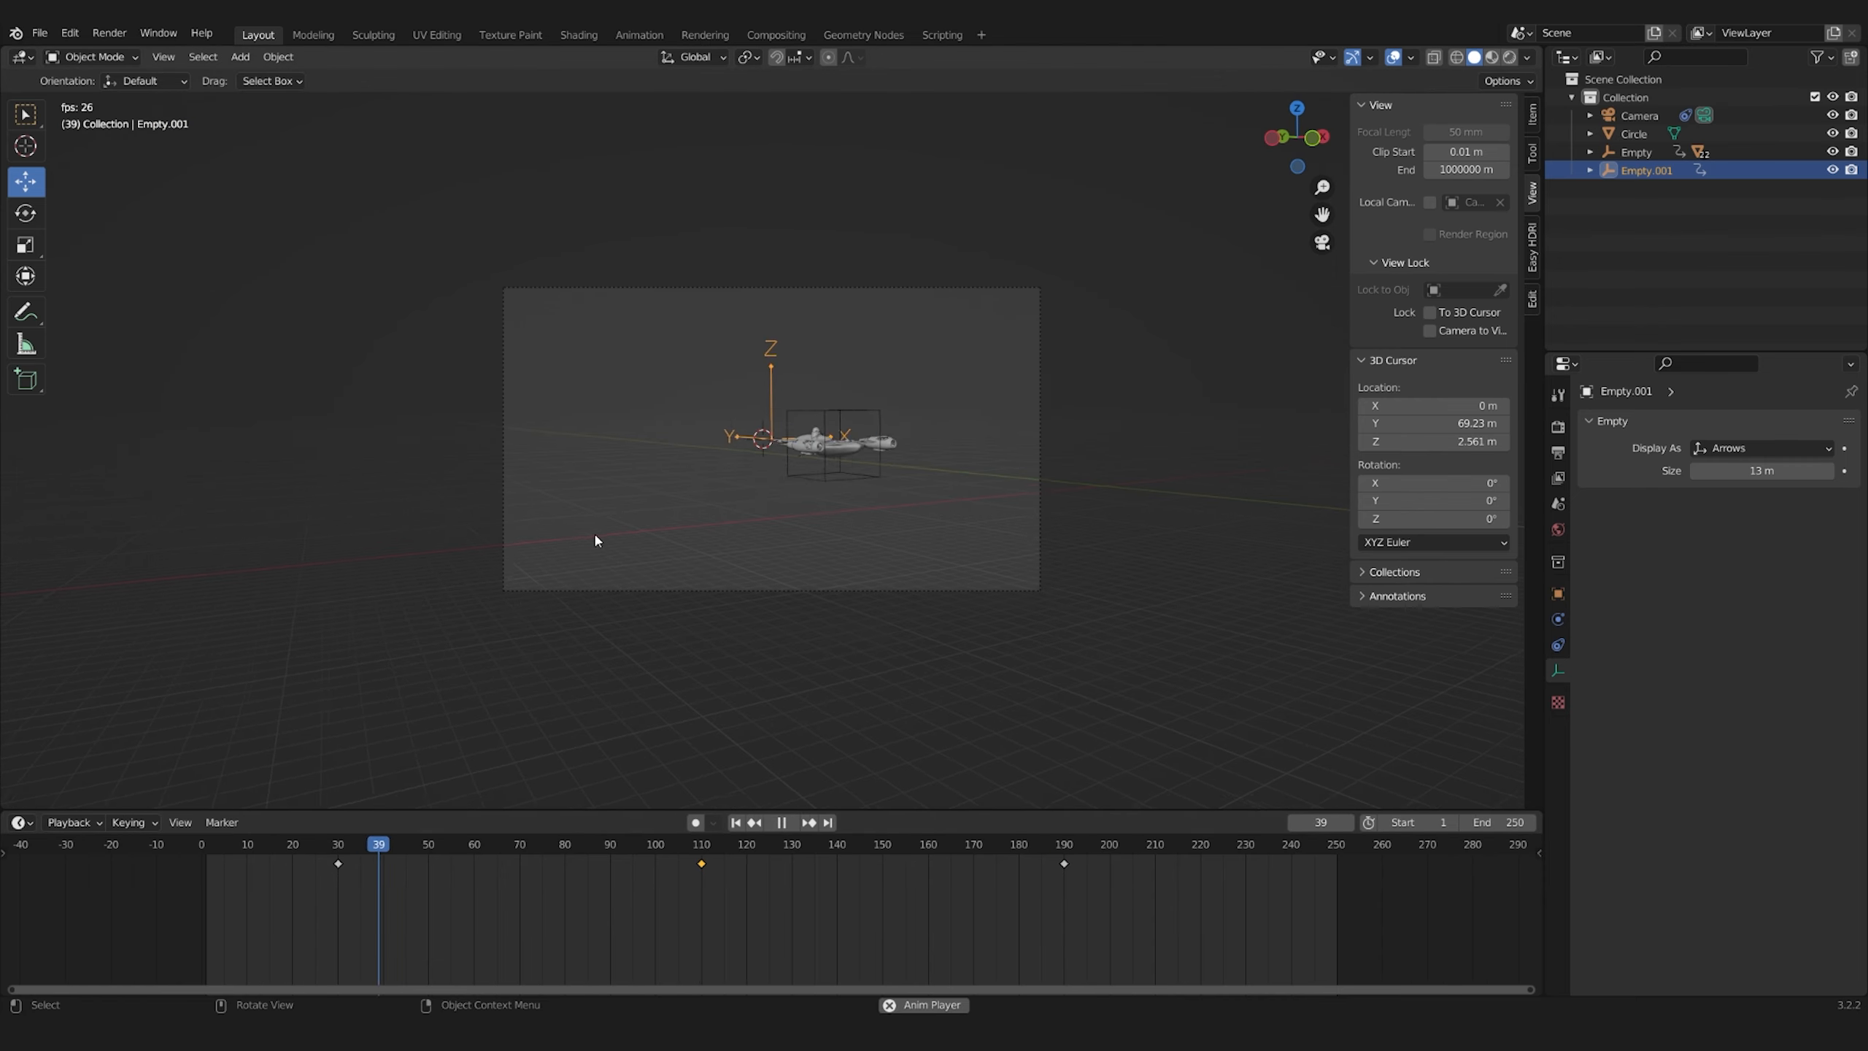
pyautogui.press('g')
pyautogui.press('space')
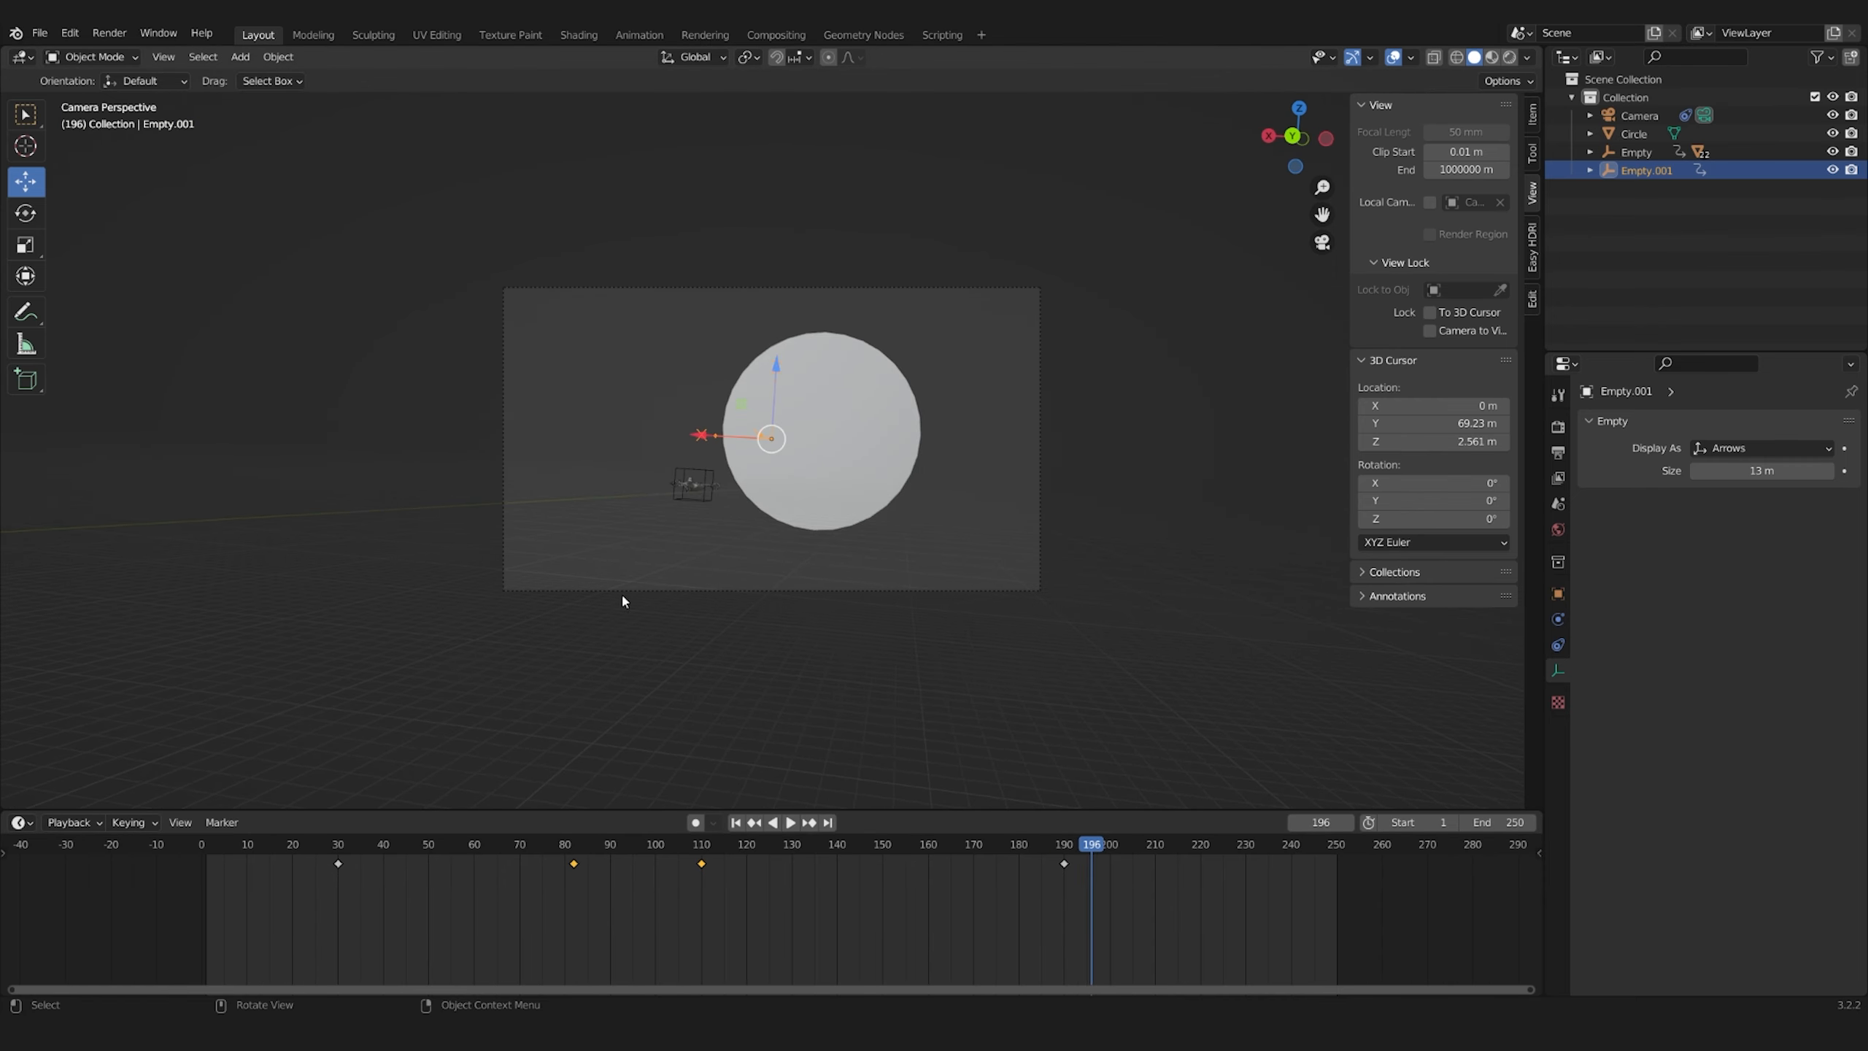
# Shift the ship Empty's keyframes to frames 30 and 179, move its start position along Y and keyframe it
pyautogui.press('g')
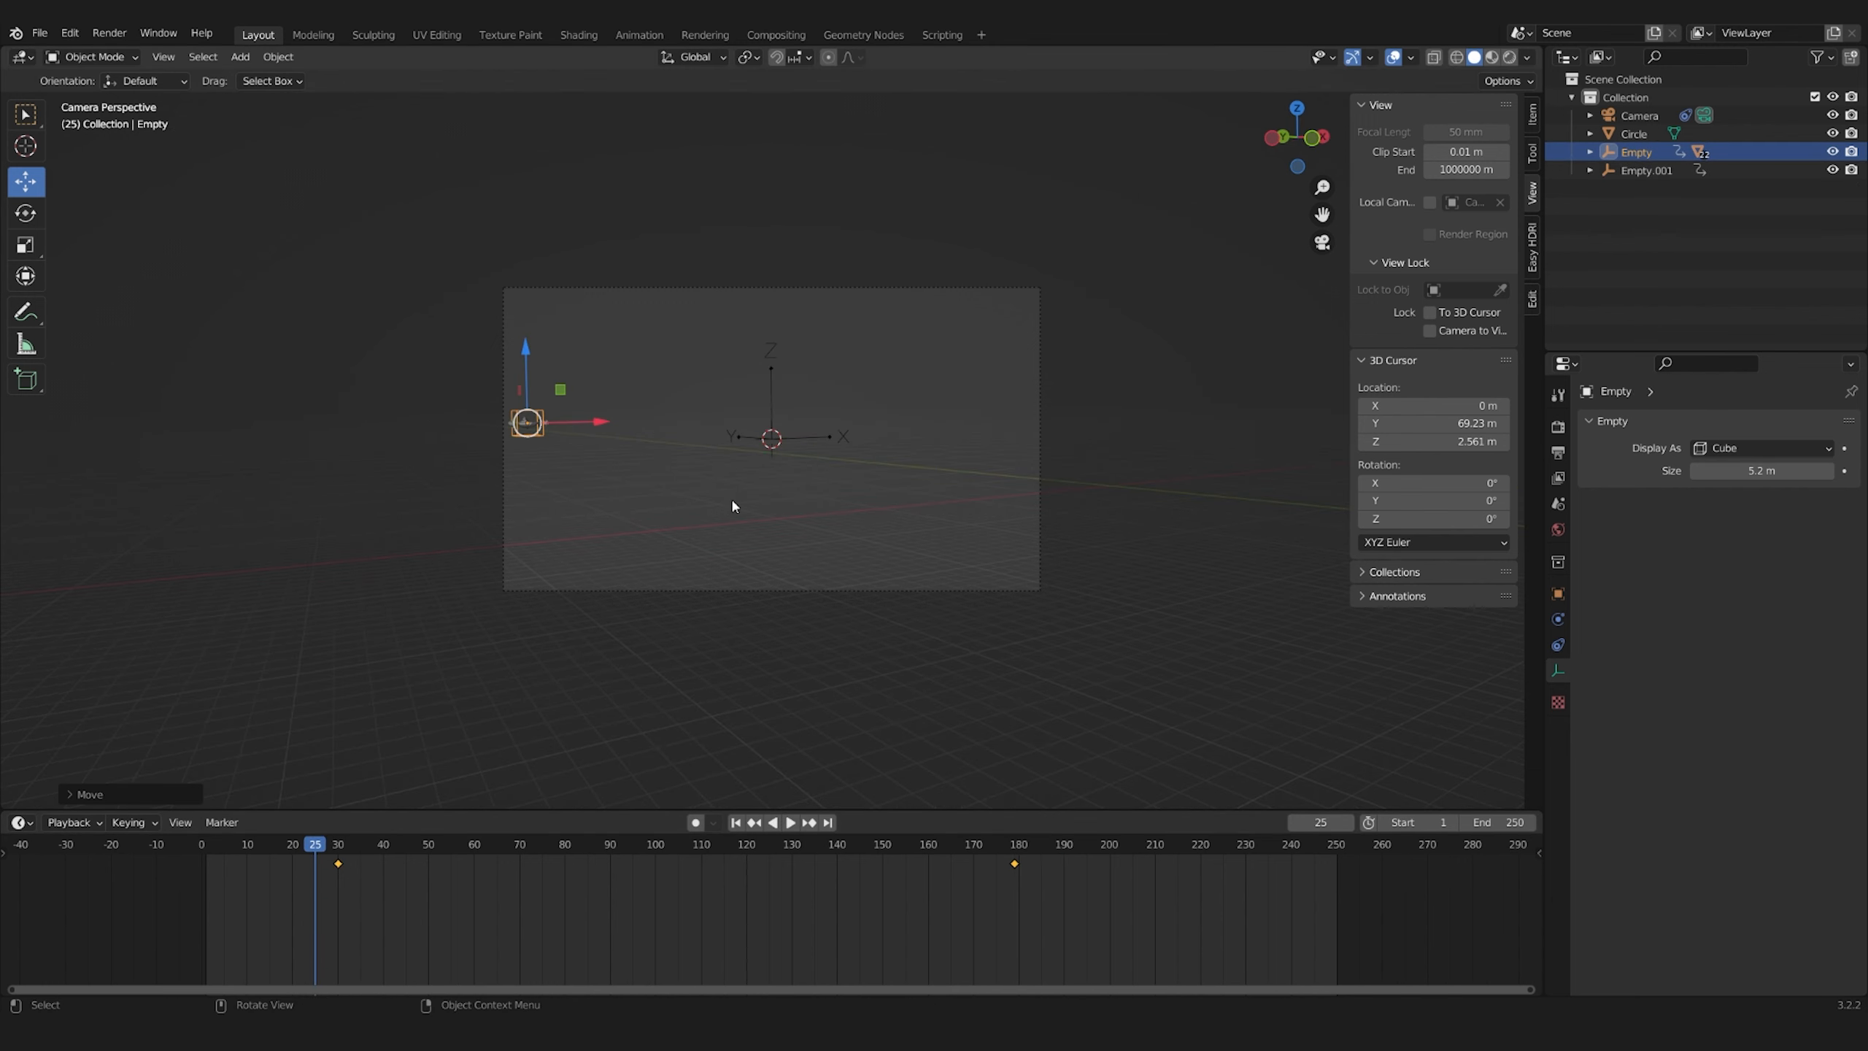
pyautogui.press('g')
pyautogui.press('y')
pyautogui.click(596, 467)
pyautogui.press('i')
pyautogui.click(596, 467)
# Reposition the arrows Empty, keyframe it at frame 30 and replay the animation from the start
pyautogui.click(769, 443)
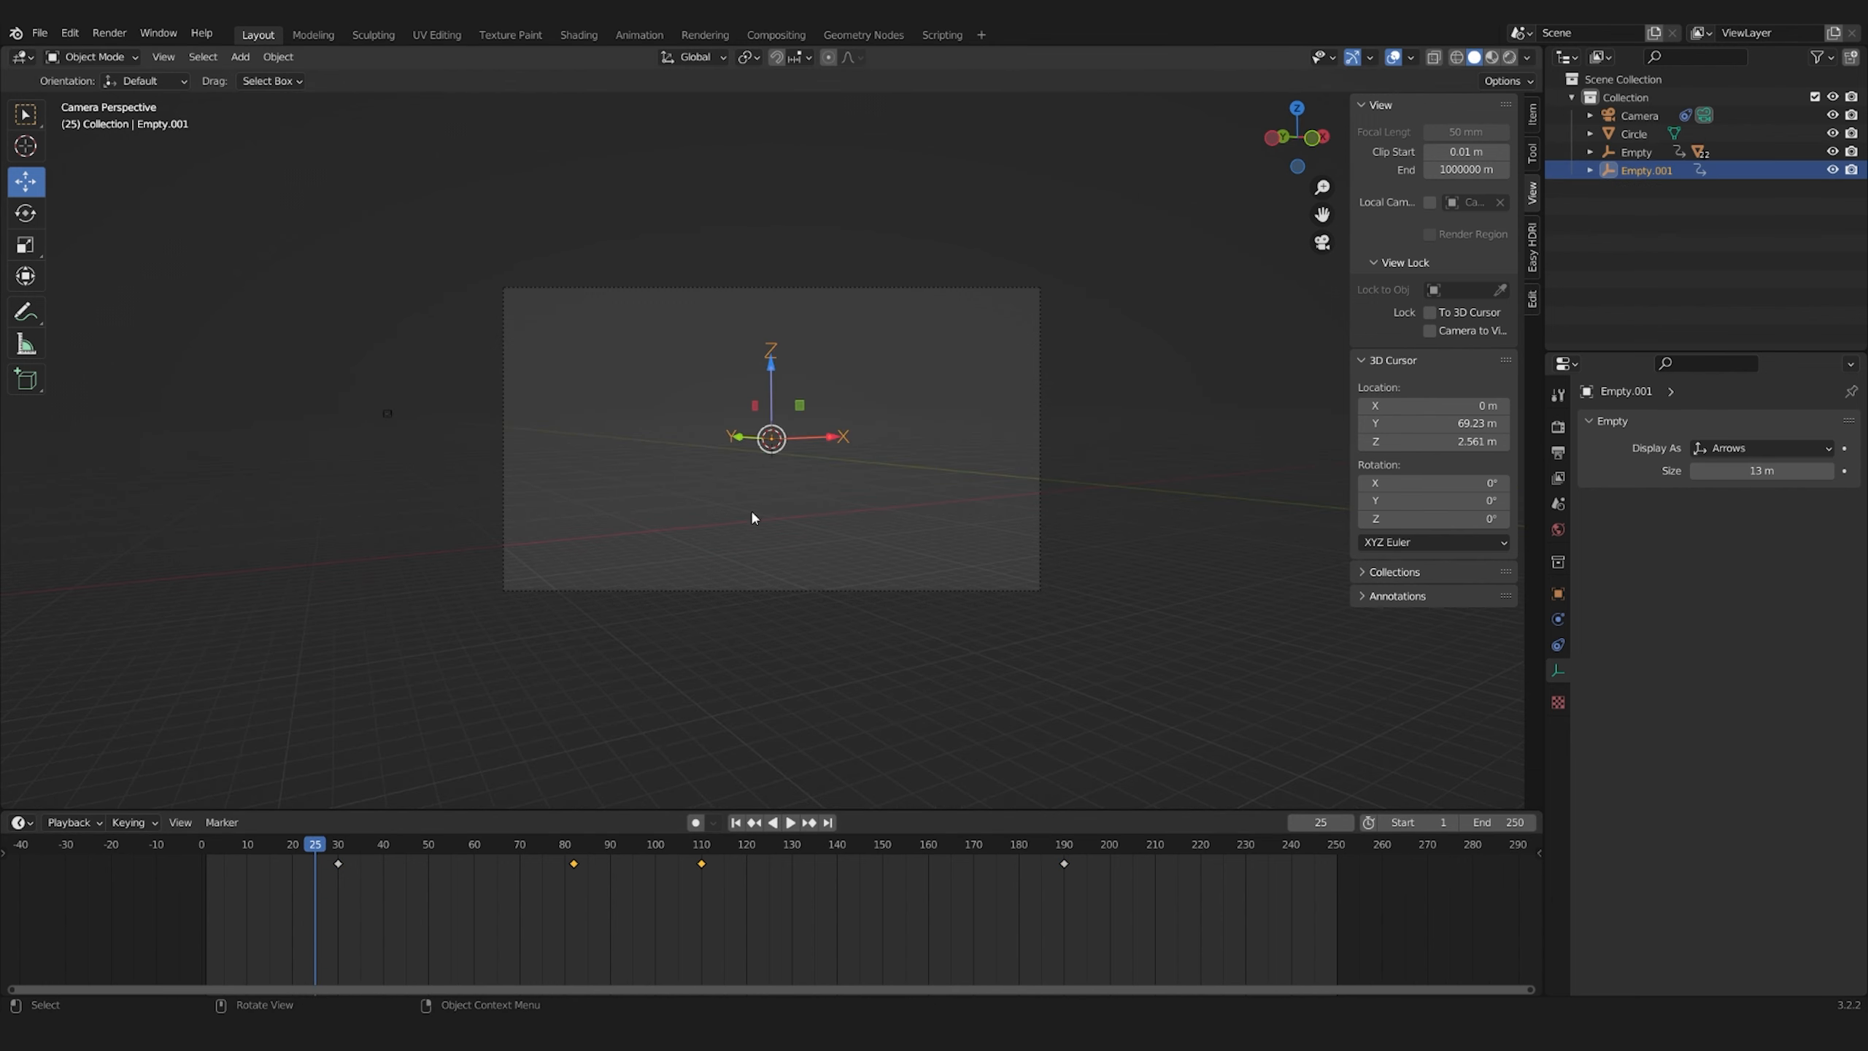
pyautogui.press('i')
pyautogui.click(614, 445)
pyautogui.click(626, 491)
pyautogui.hotkey('shift', 'Left')
pyautogui.press('space')
# At frame 30, move the arrows Empty along Y, keyframe its location and play back the animation
pyautogui.press('g')
pyautogui.press('y')
pyautogui.click(788, 446)
pyautogui.press('i')
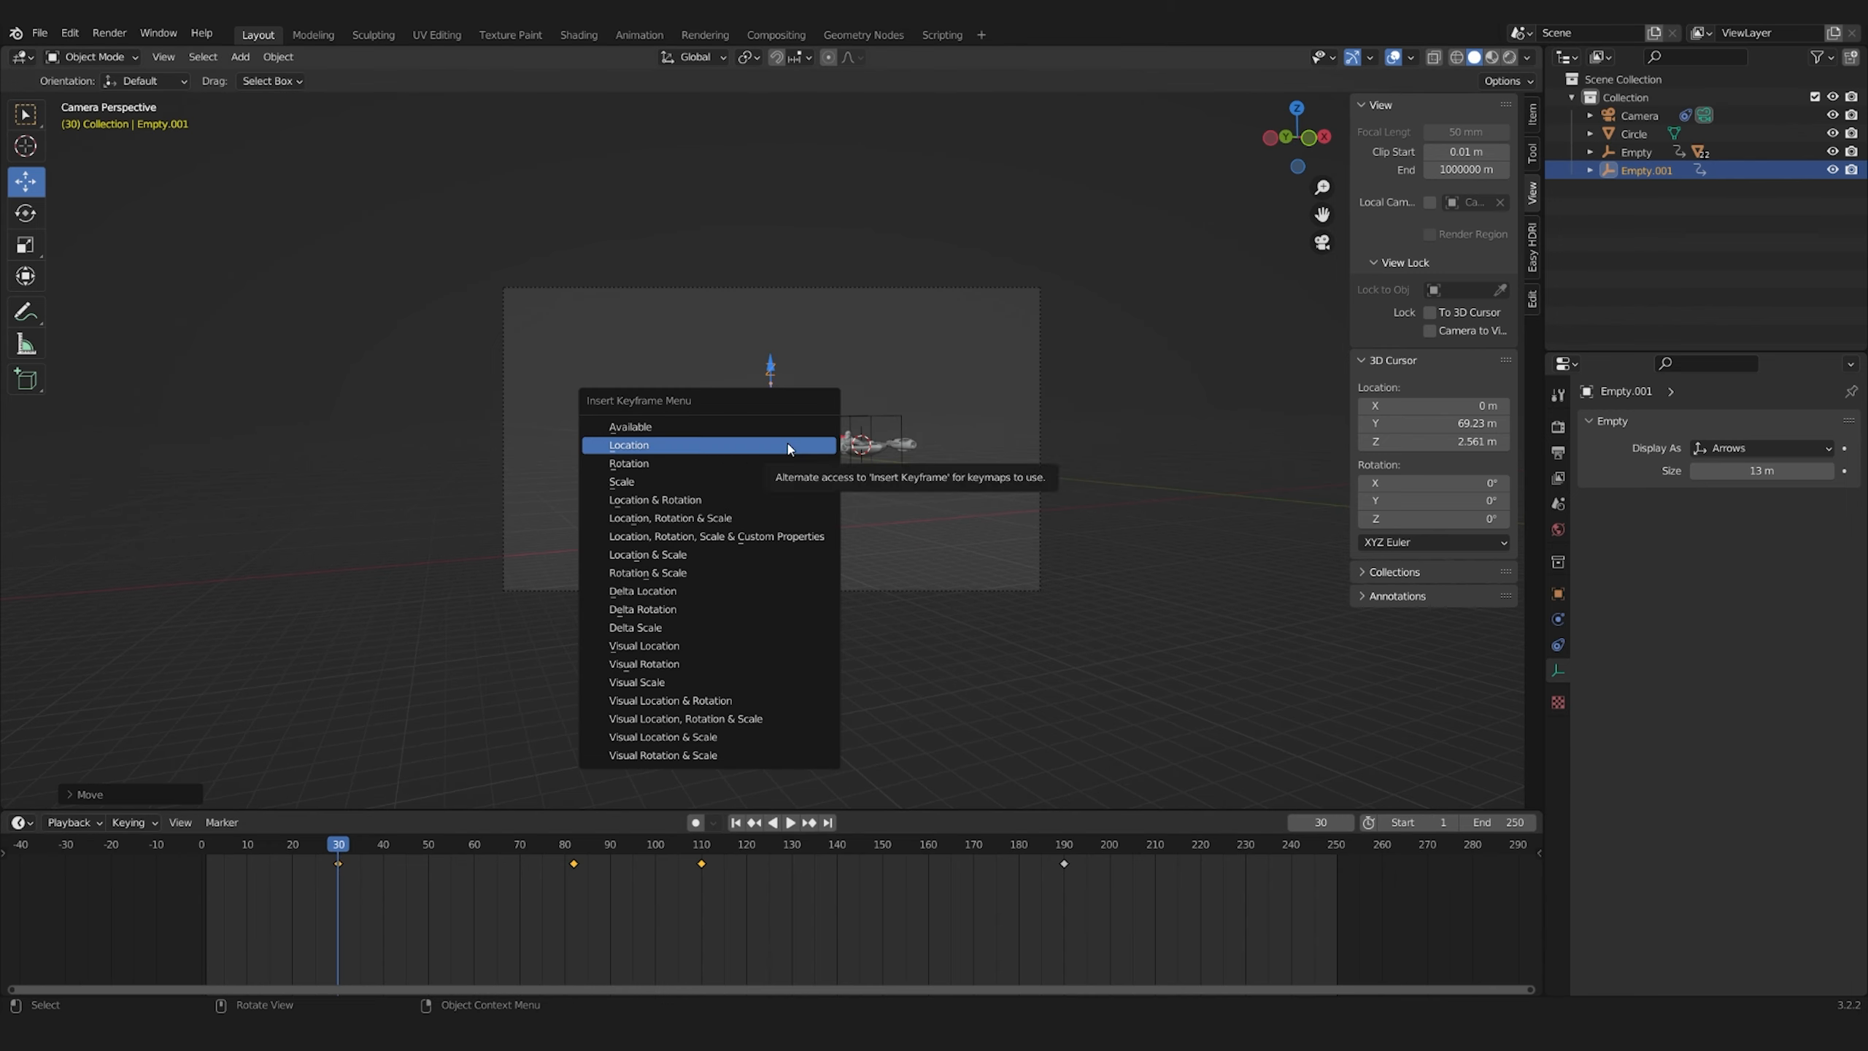
pyautogui.click(787, 446)
pyautogui.click(755, 459)
pyautogui.press('space')
pyautogui.press('space')
# Reposition the ship Empty's end point in front of the circle, keyframe it and replay the animation from the start
pyautogui.click(693, 484)
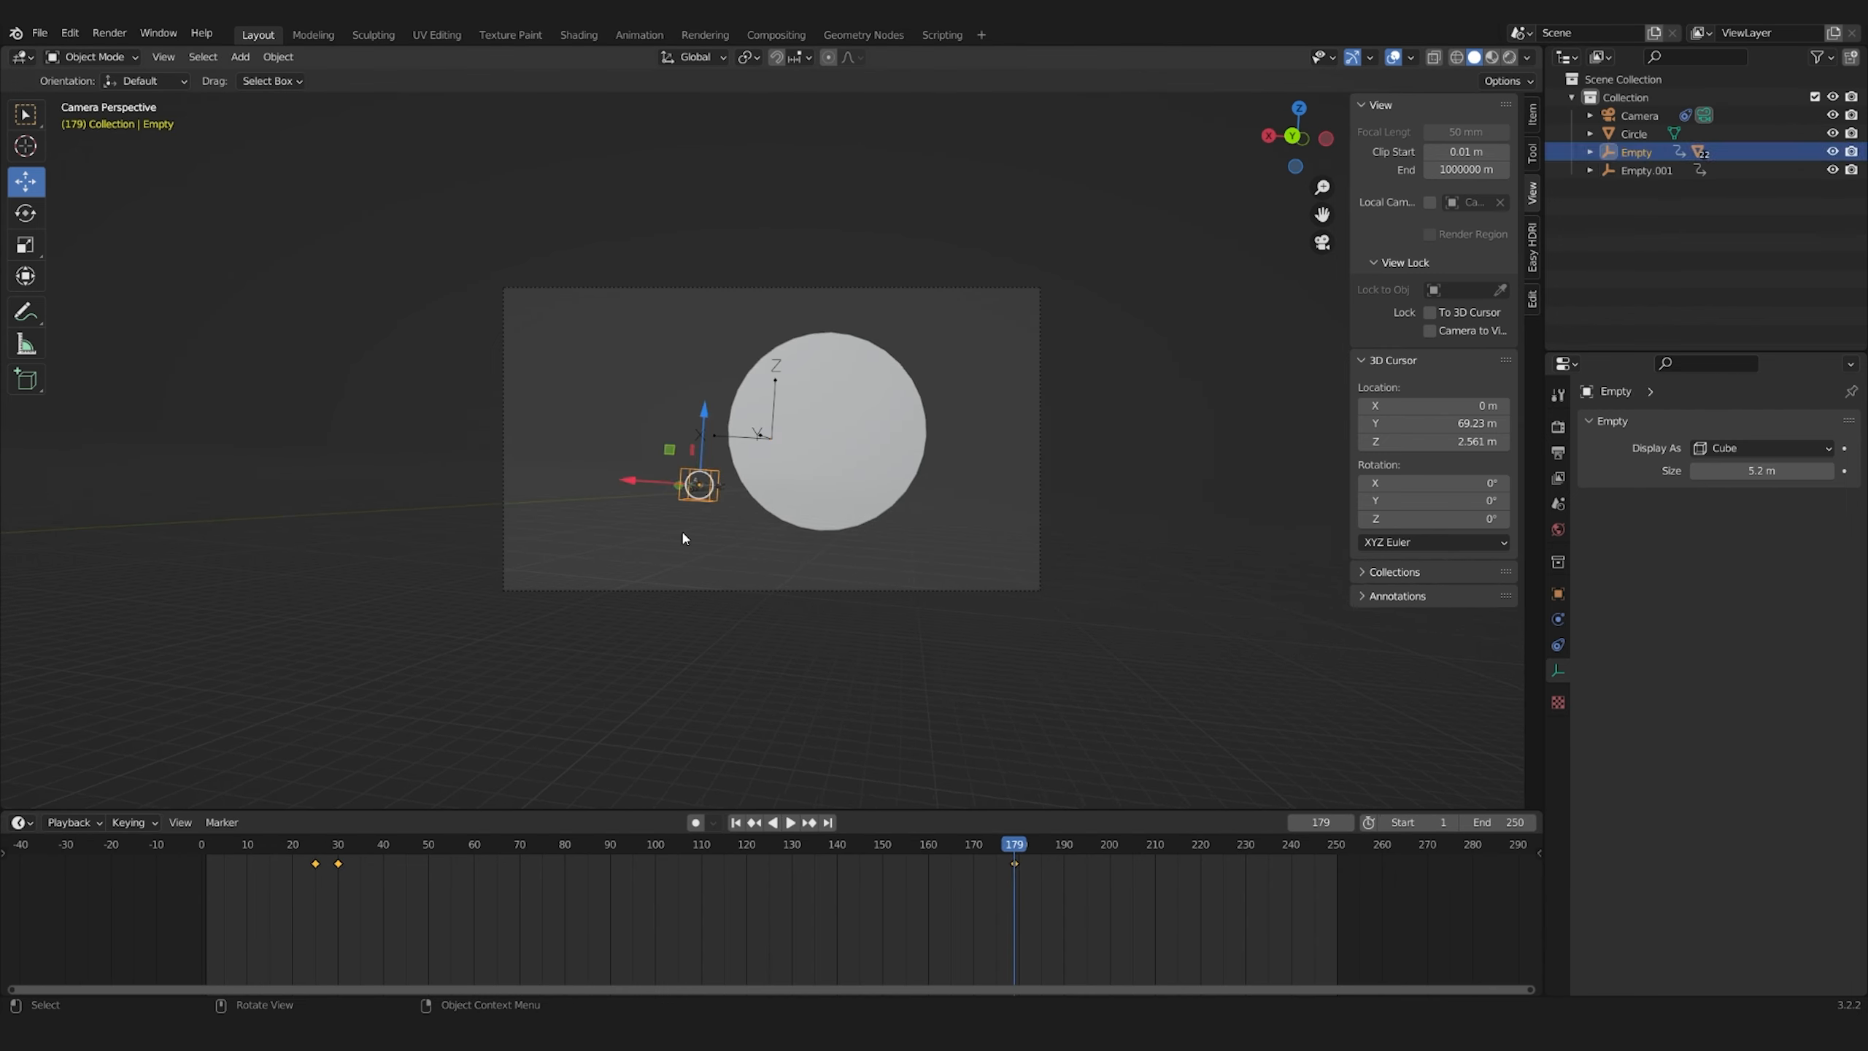
pyautogui.click(753, 509)
pyautogui.press('i')
pyautogui.click(755, 509)
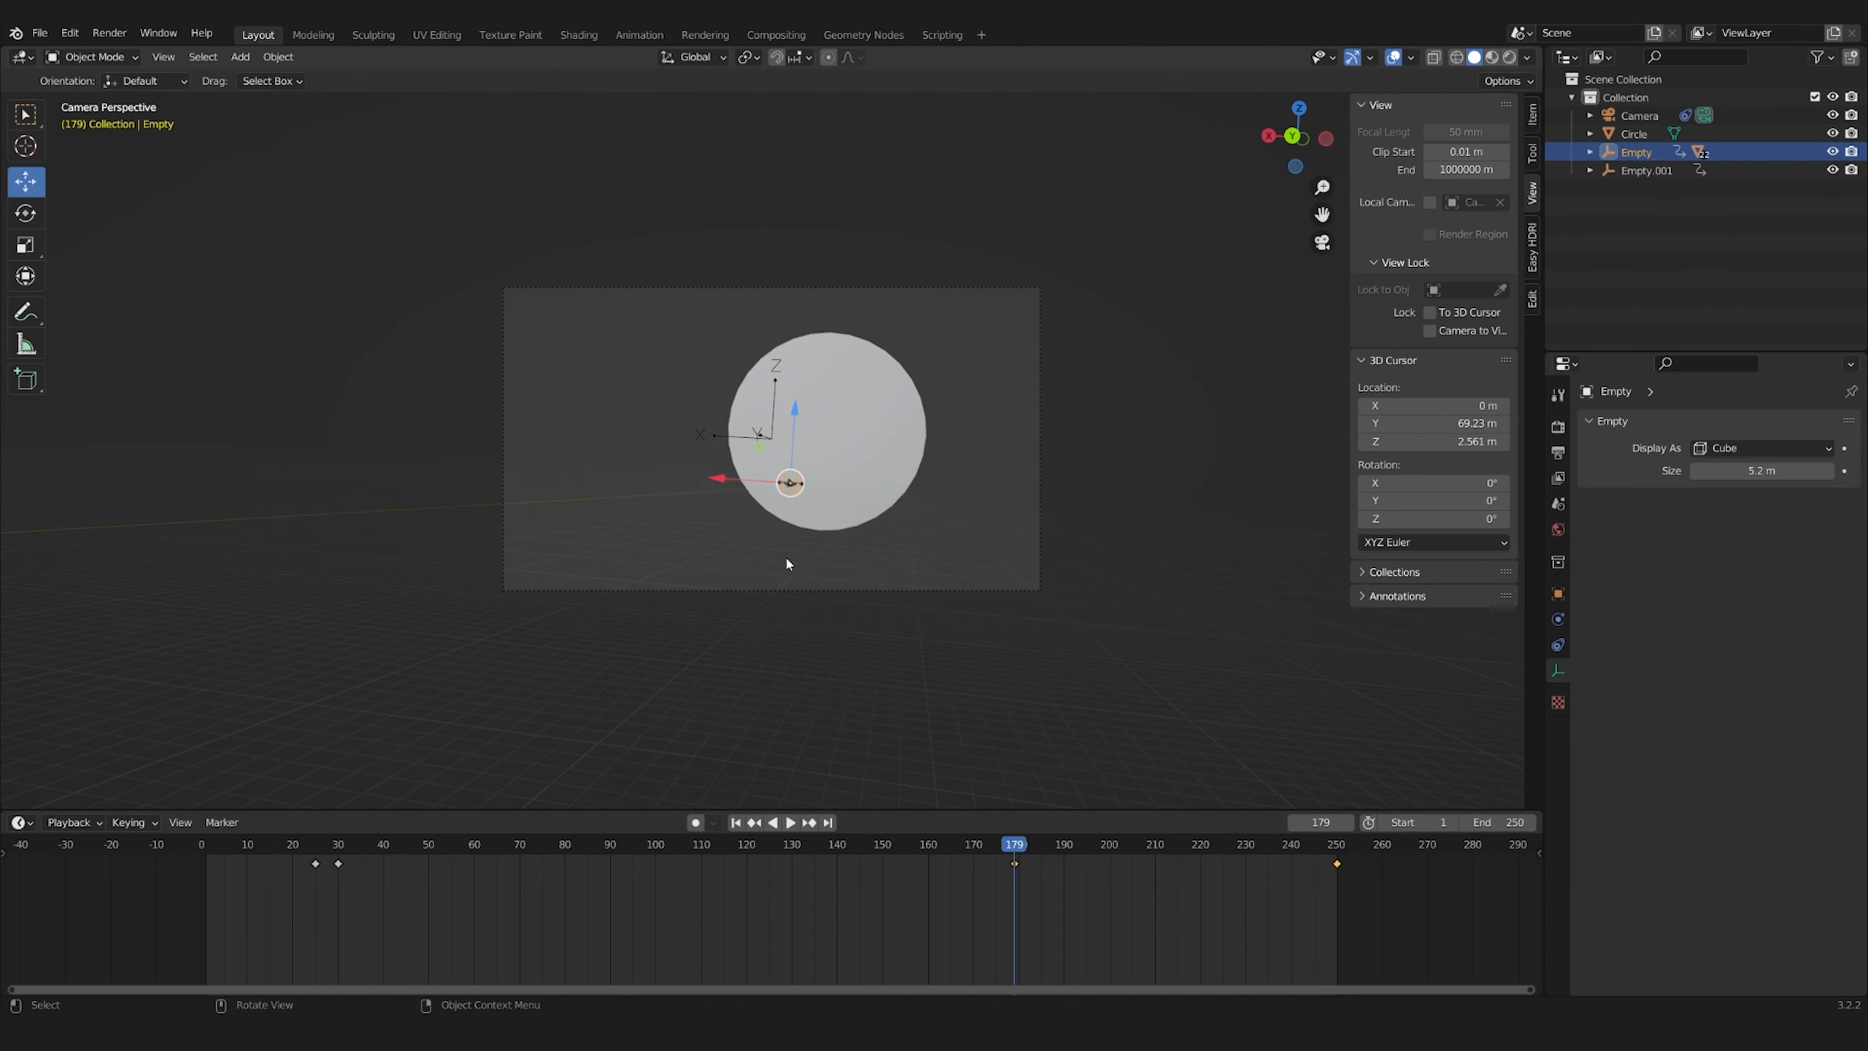
pyautogui.hotkey('shift', 'Left')
pyautogui.press('space')
# Insert a Y Euler Rotation keyframe for the ship Empty at frame 57 and lower its value by about 18
pyautogui.click(642, 562)
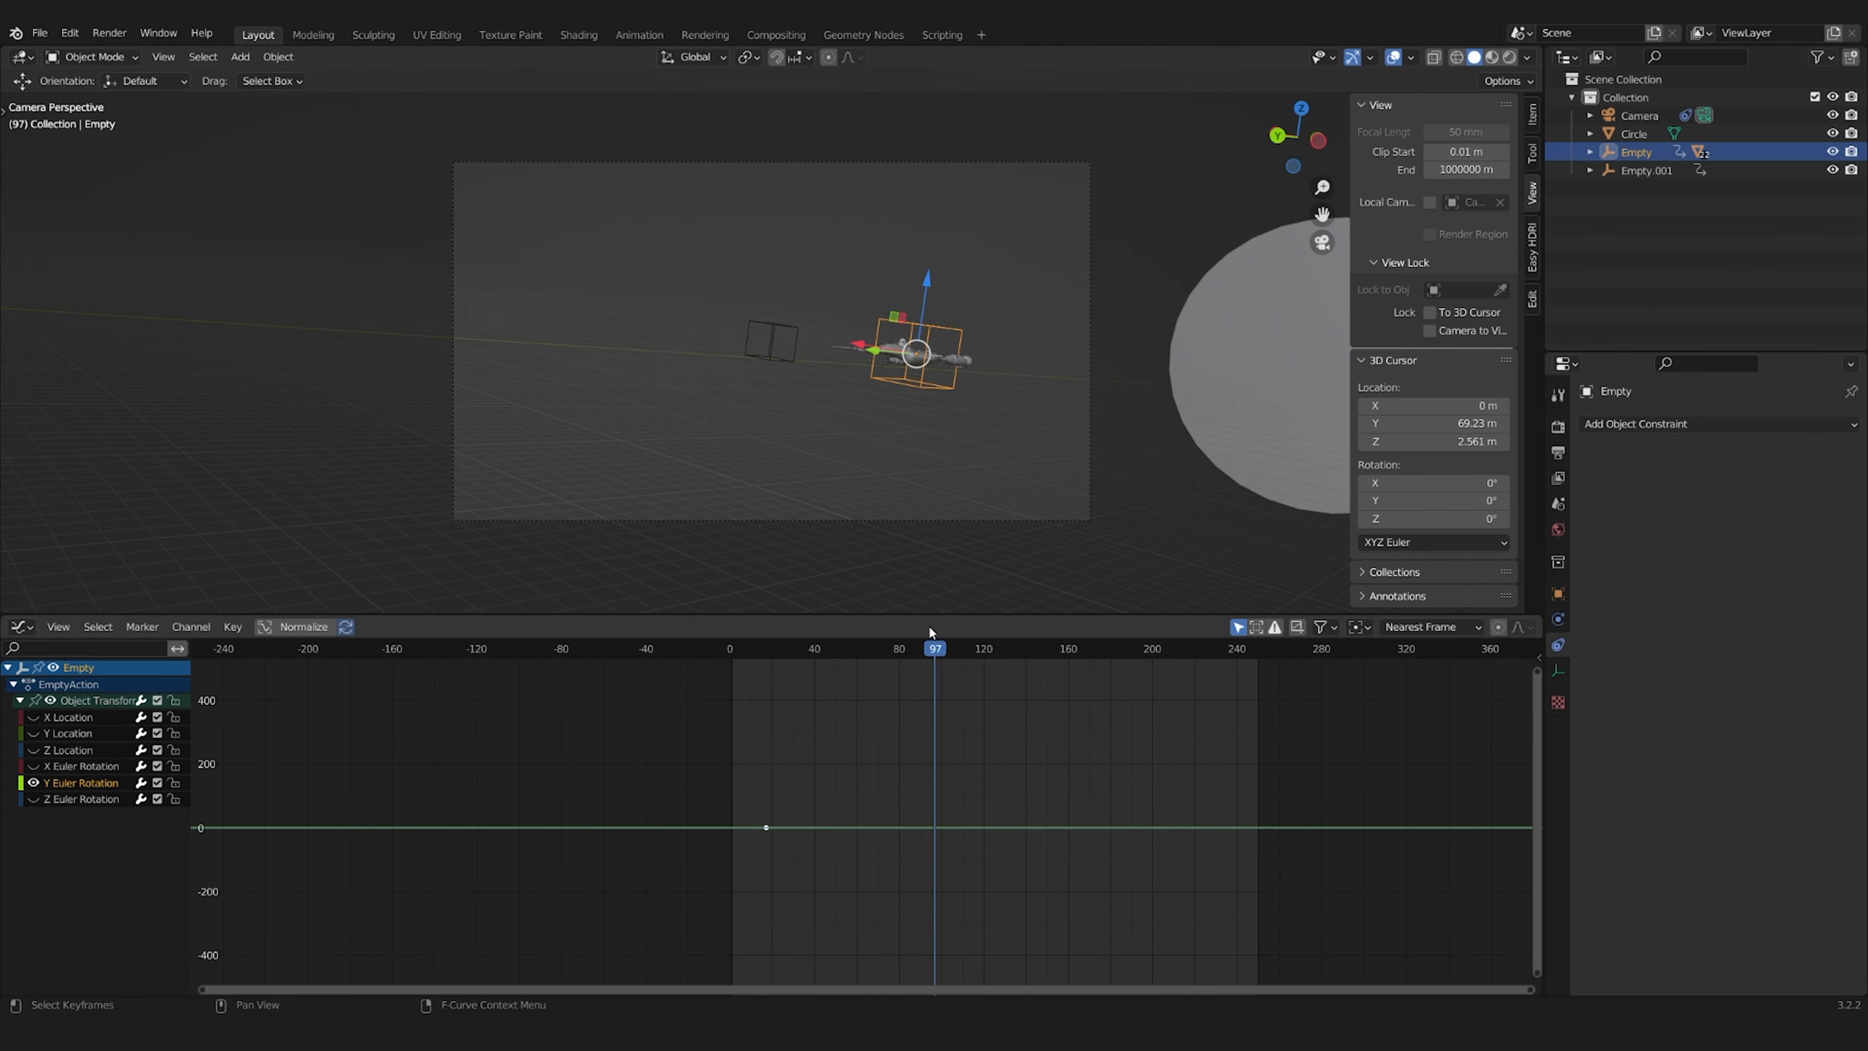
pyautogui.click(847, 650)
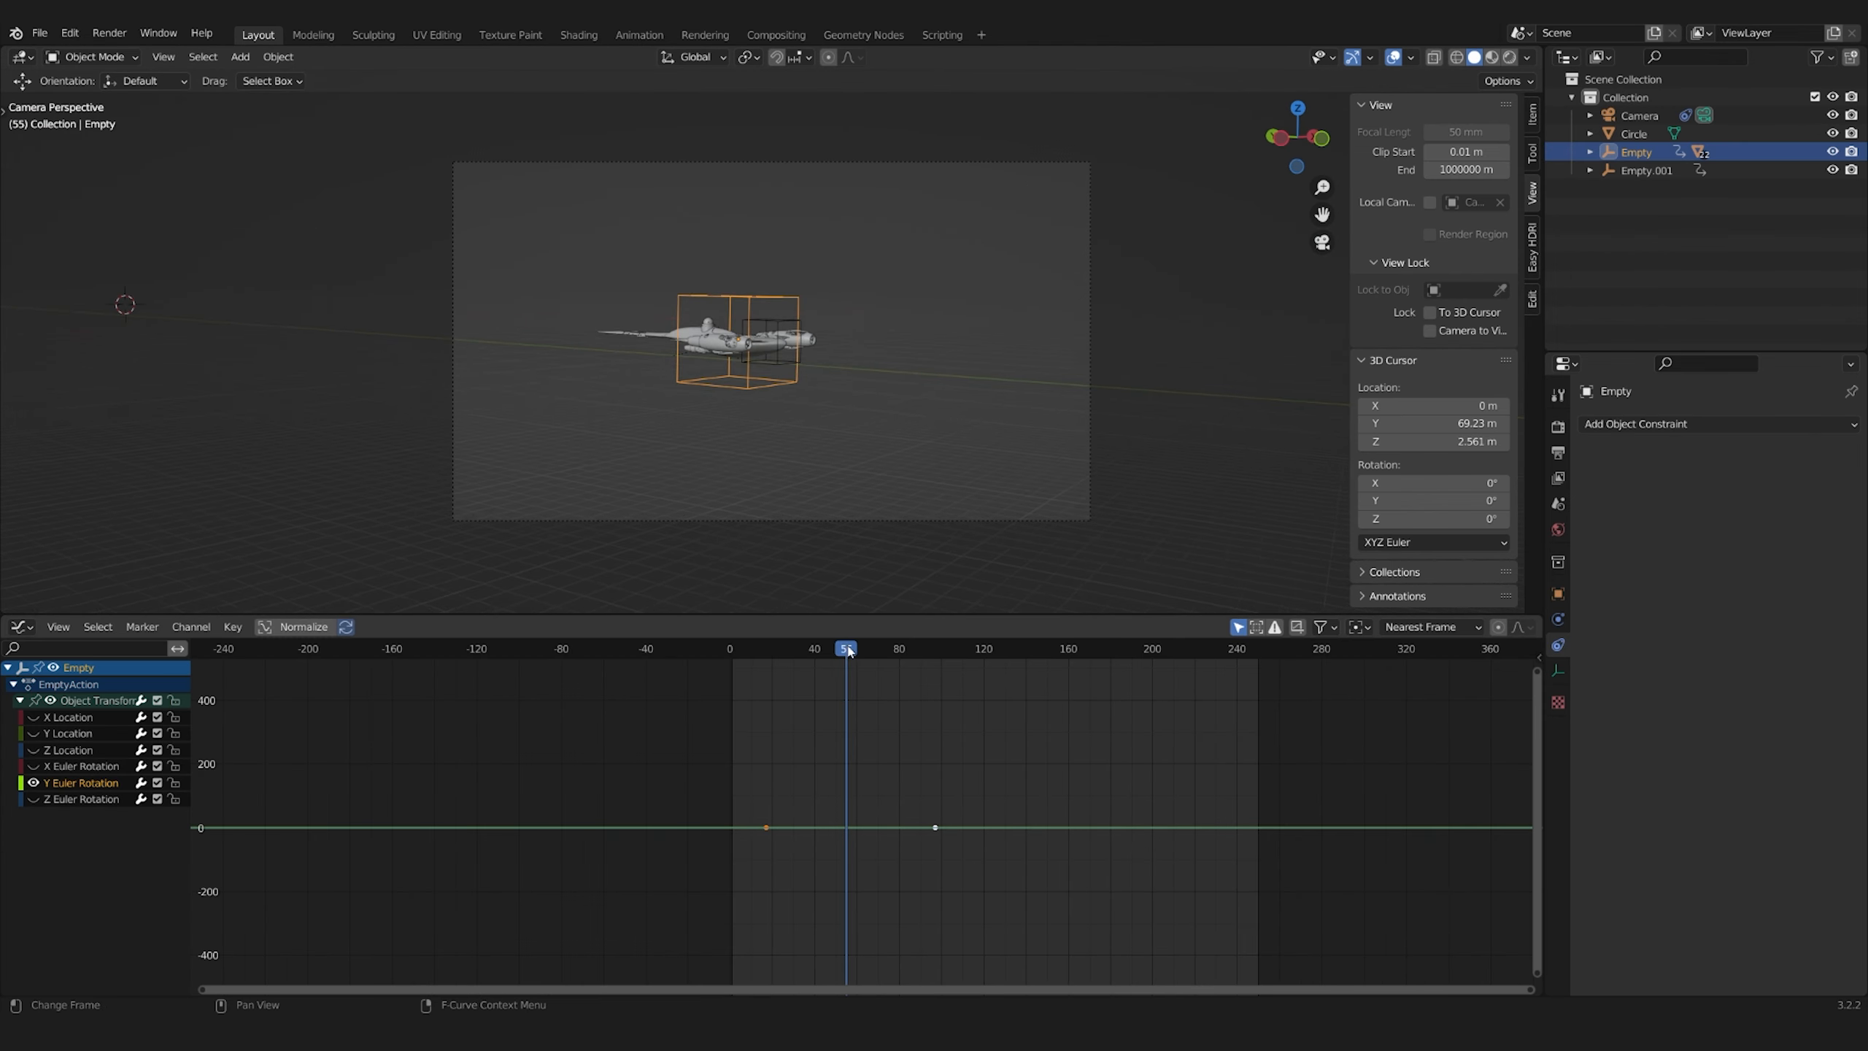
pyautogui.press('i')
pyautogui.click(854, 441)
pyautogui.press('g')
pyautogui.press('y')
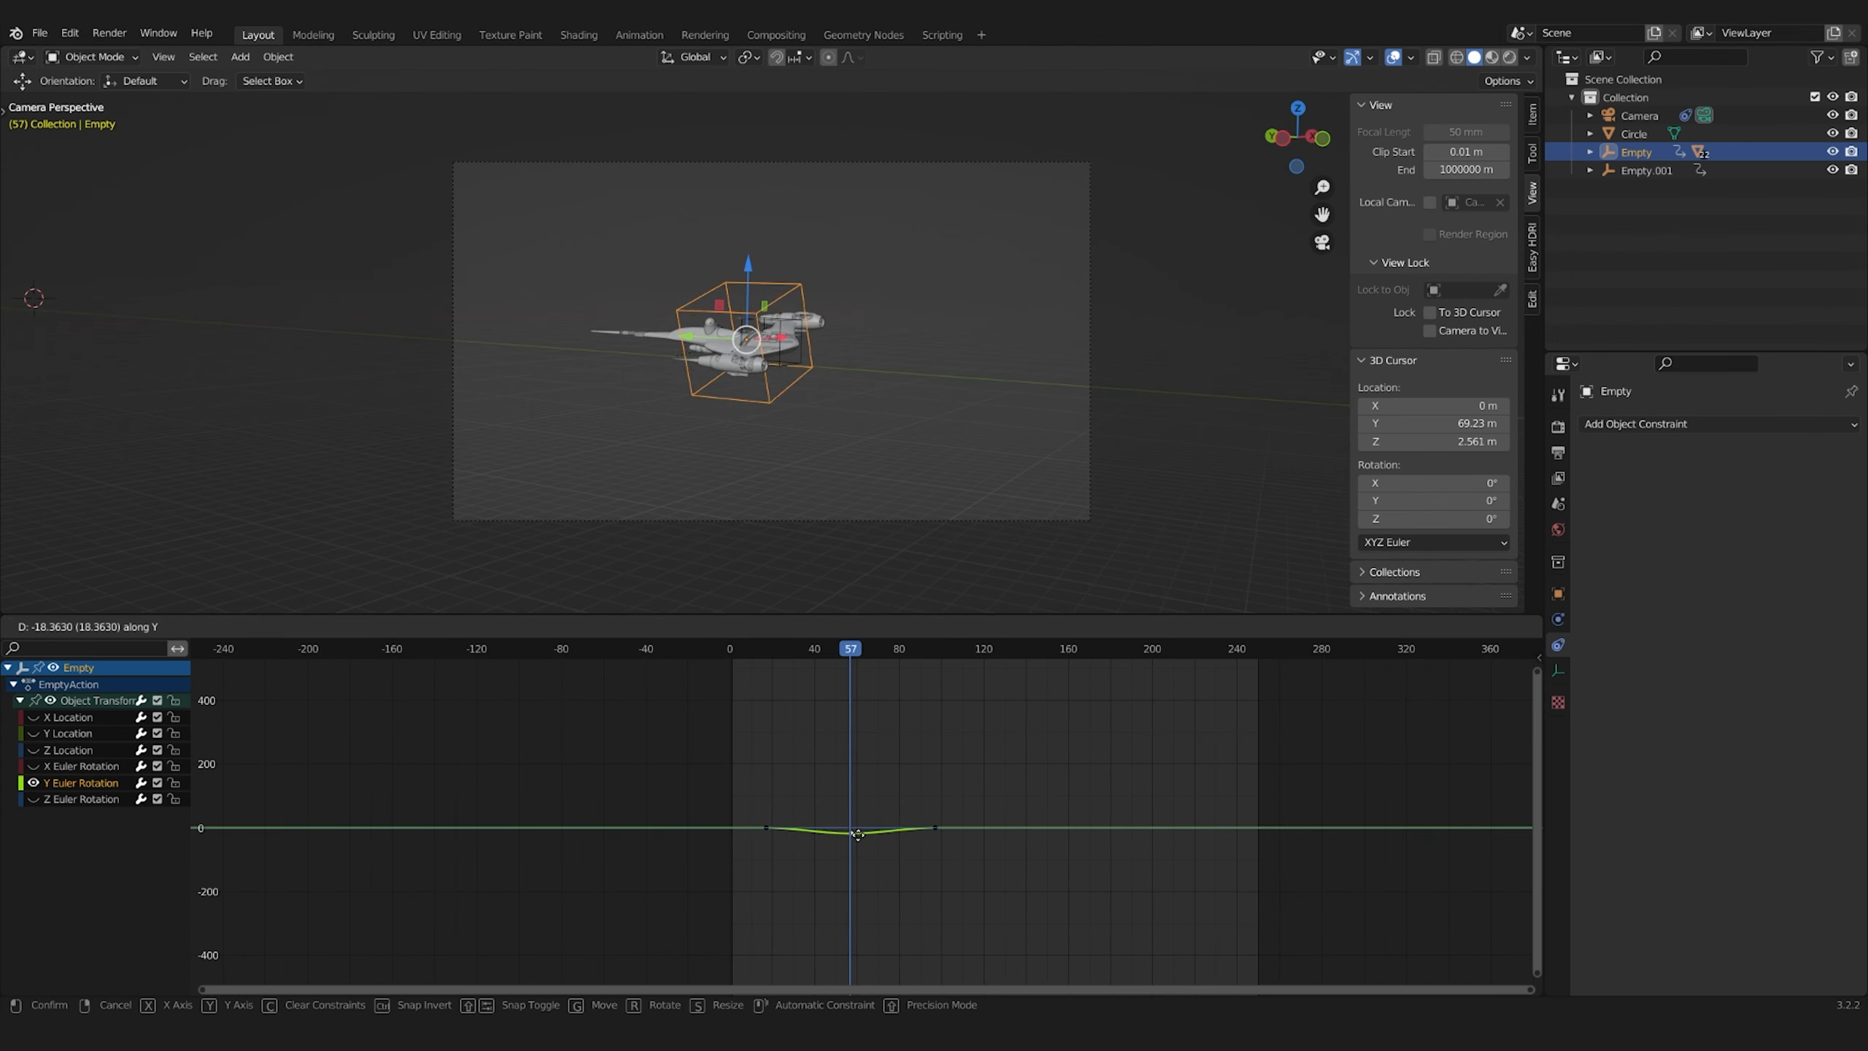
pyautogui.click(857, 835)
# Add another Y Euler Rotation keyframe further along the ship Empty's curve, raise its value and replay the animation
pyautogui.moveTo(851, 649); pyautogui.dragTo(1016, 655)
pyautogui.press('i')
pyautogui.click(1024, 822)
pyautogui.press('g')
pyautogui.press('y')
pyautogui.click(1022, 820)
pyautogui.hotkey('shift', 'Left')
pyautogui.press('space')
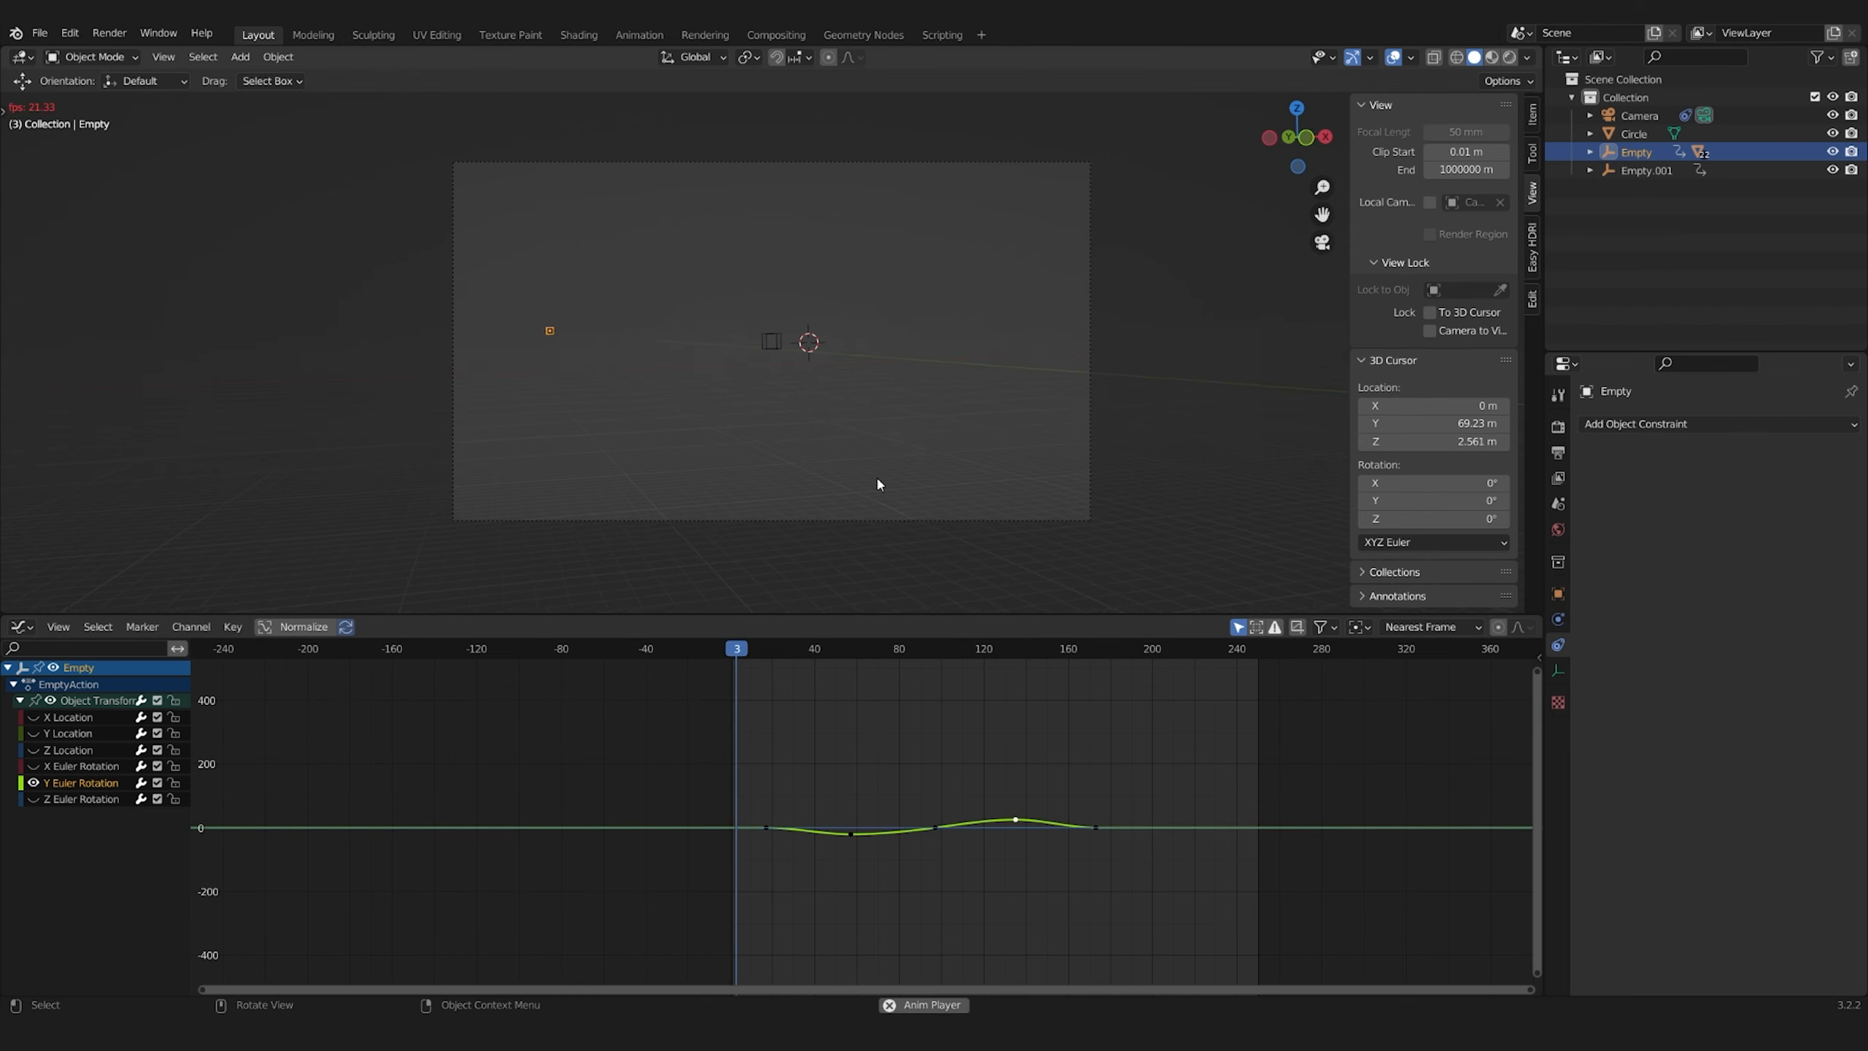
pyautogui.press('space')
# Shift the ship Empty's selected Y Euler Rotation keyframe along the time axis and replay the animation from the start
pyautogui.click(1110, 832)
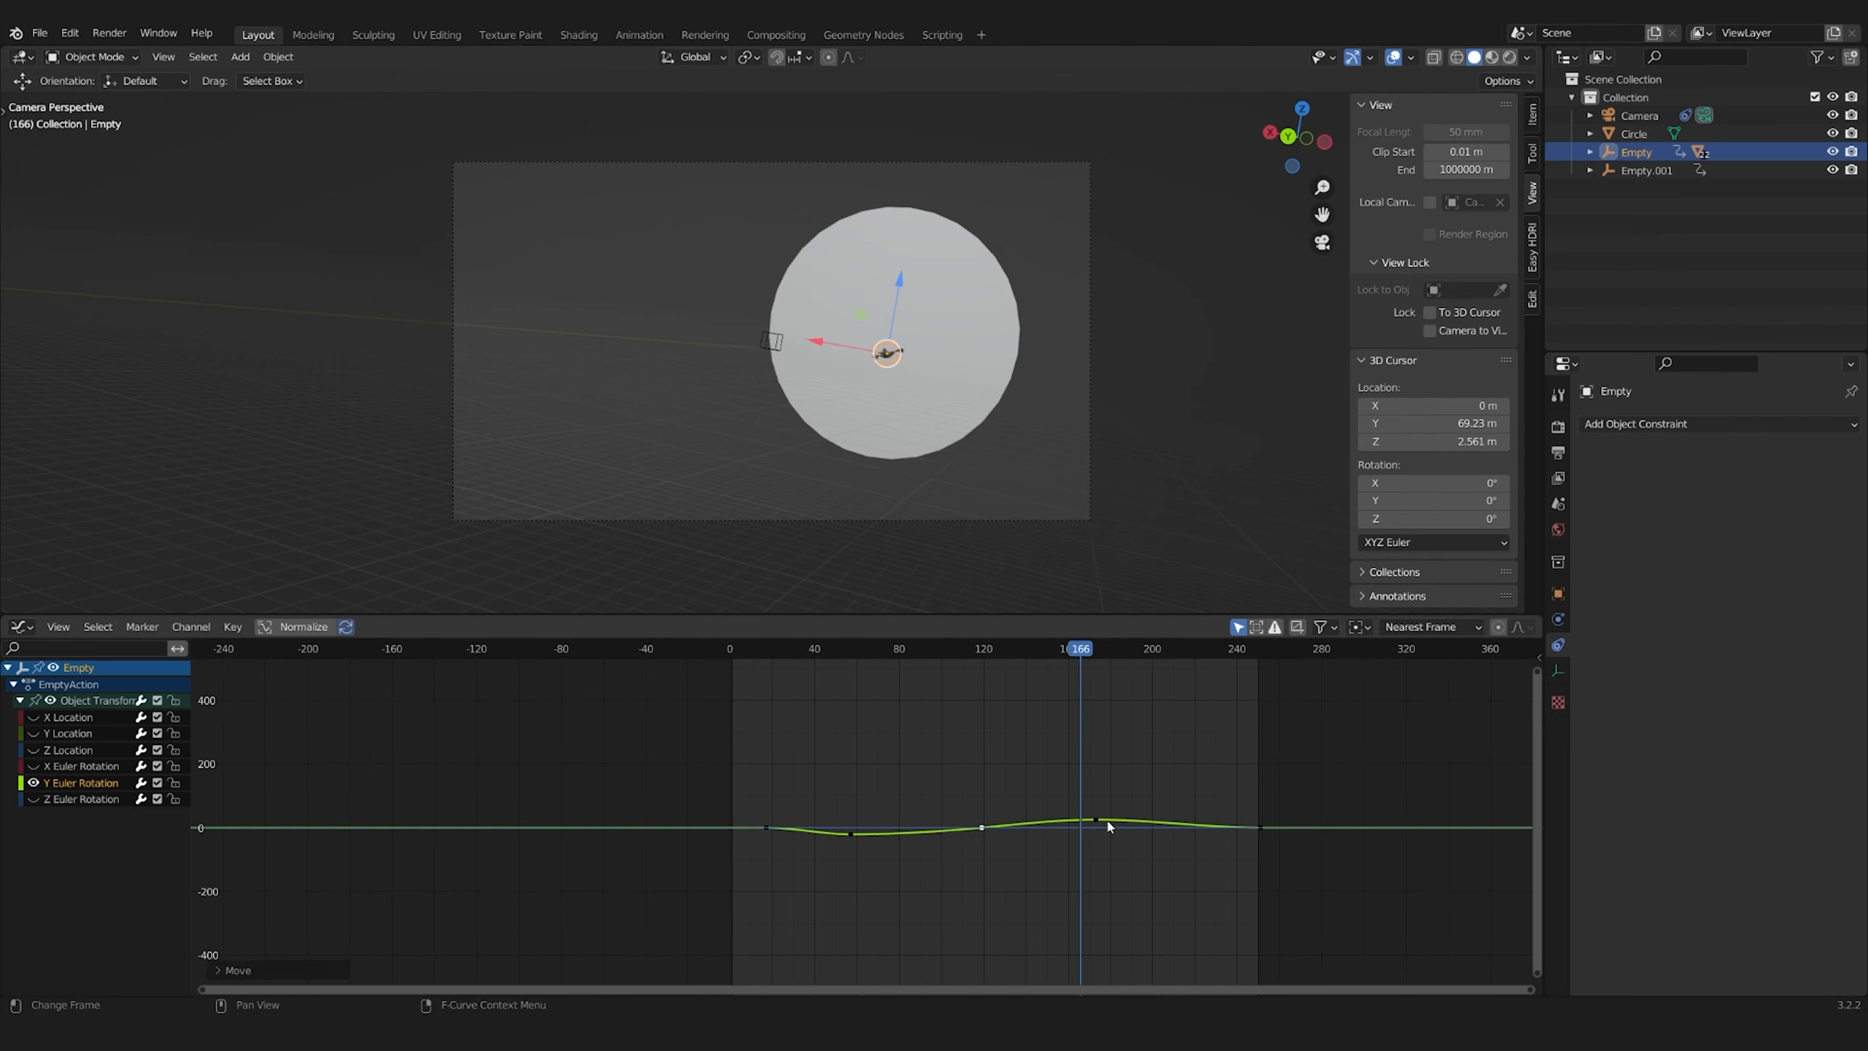
pyautogui.press('g')
pyautogui.press('x')
pyautogui.click(920, 840)
pyautogui.scroll(10, 736, 847)
pyautogui.scroll(-12, 735, 846)
pyautogui.click(858, 456)
pyautogui.hotkey('shift', 'Left')
pyautogui.press('space')
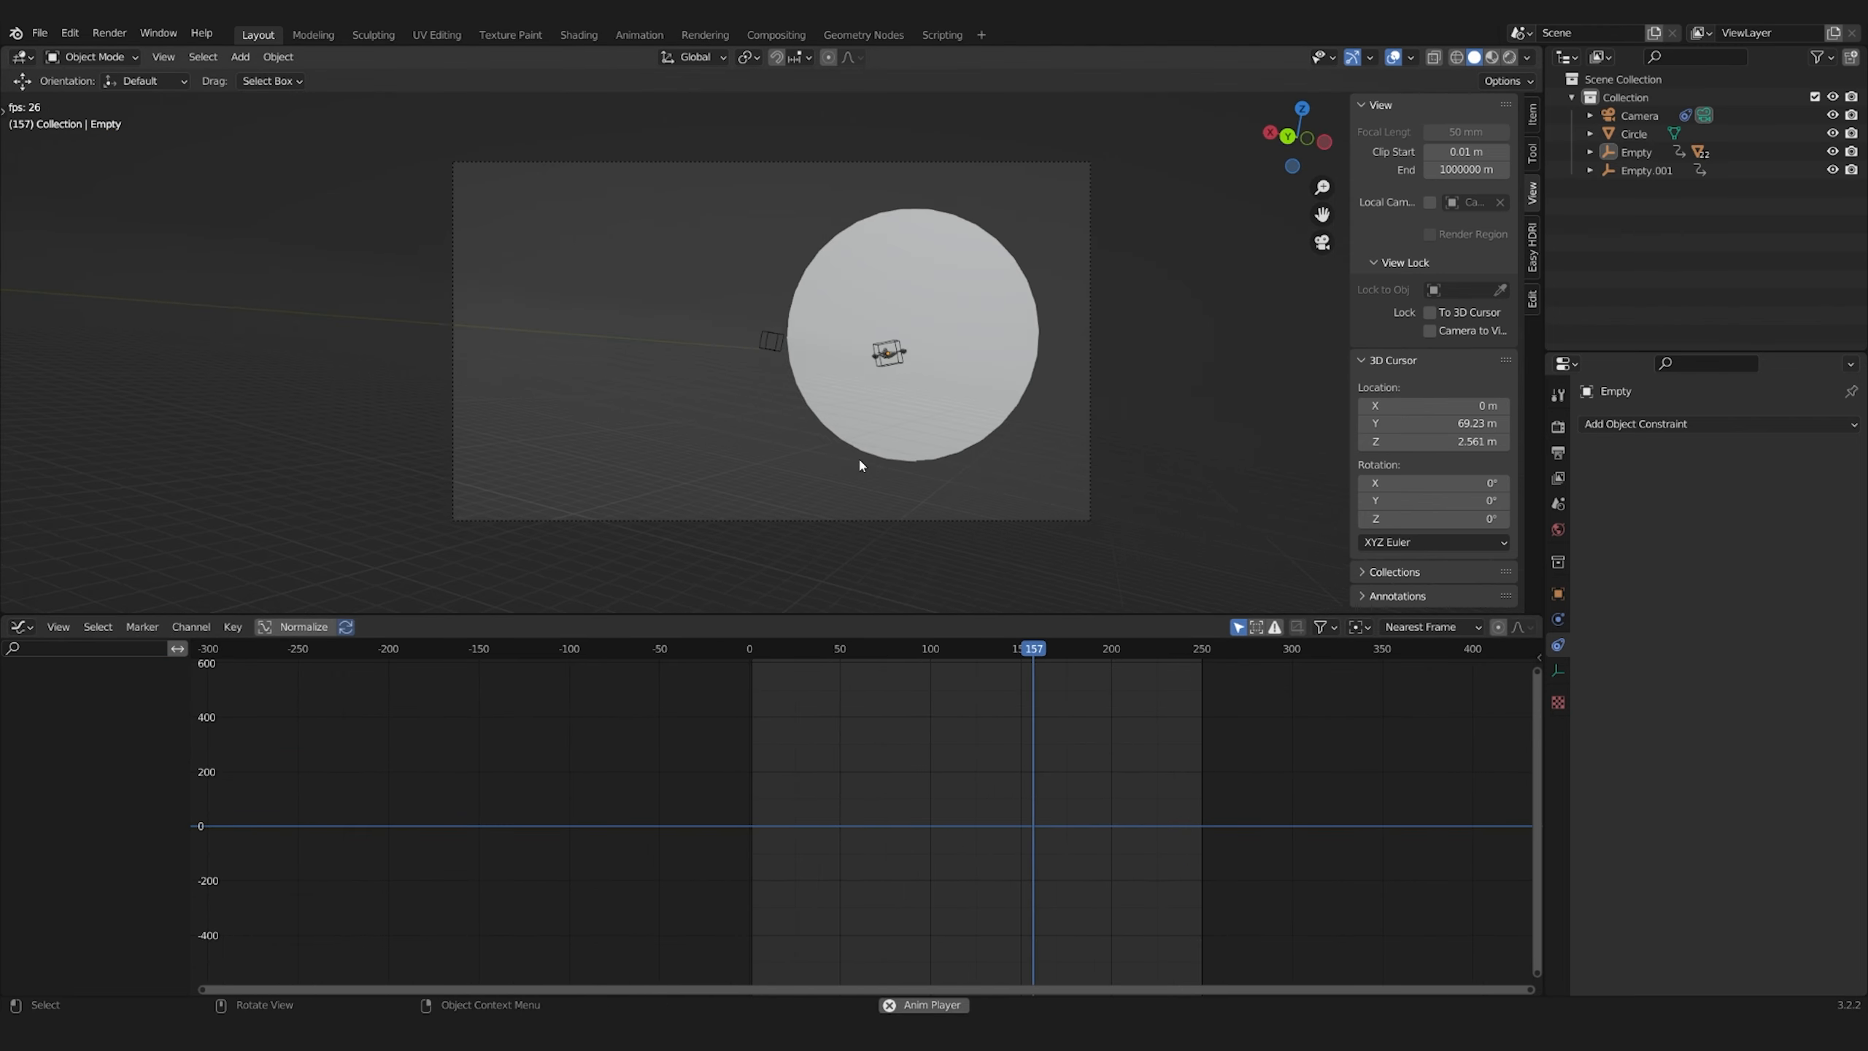
pyautogui.press('space')
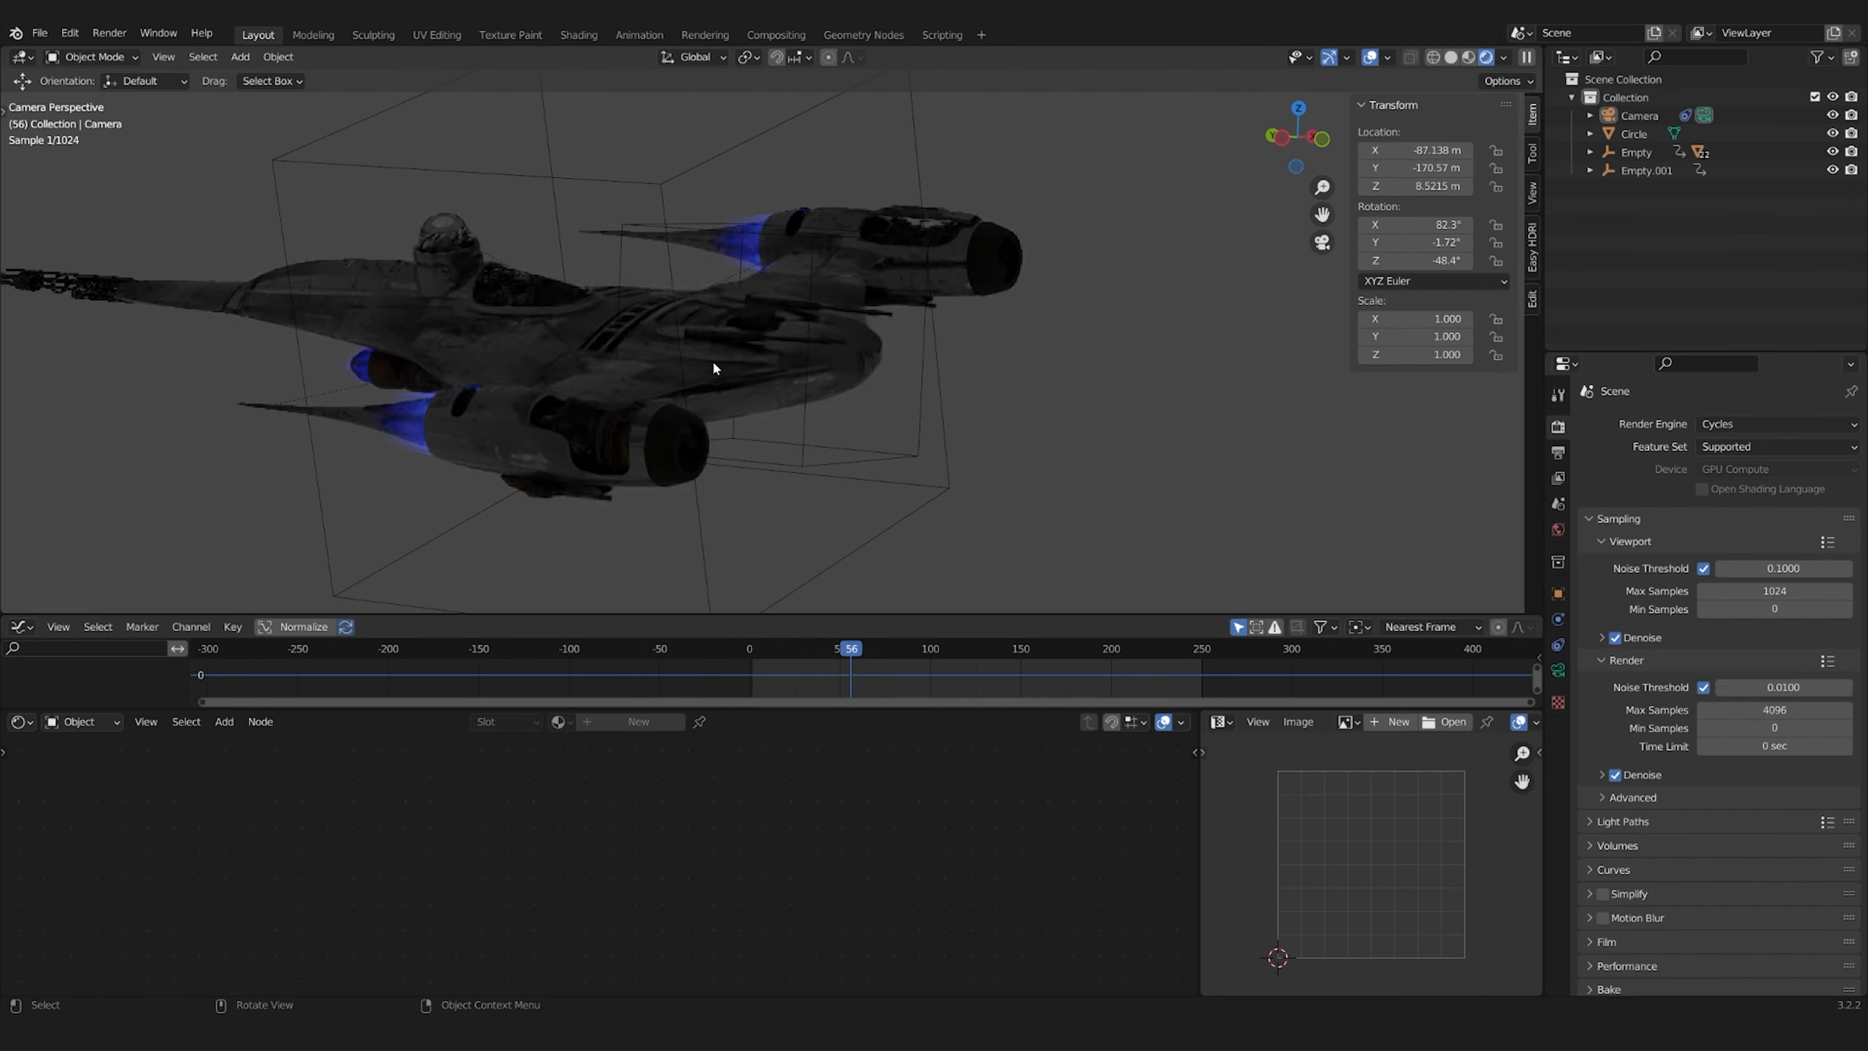
# Save the file and add a Sun light of strength 7 beside the ship, rotating it to light the hull in rendered view
pyautogui.hotkey('ctrl', 's')
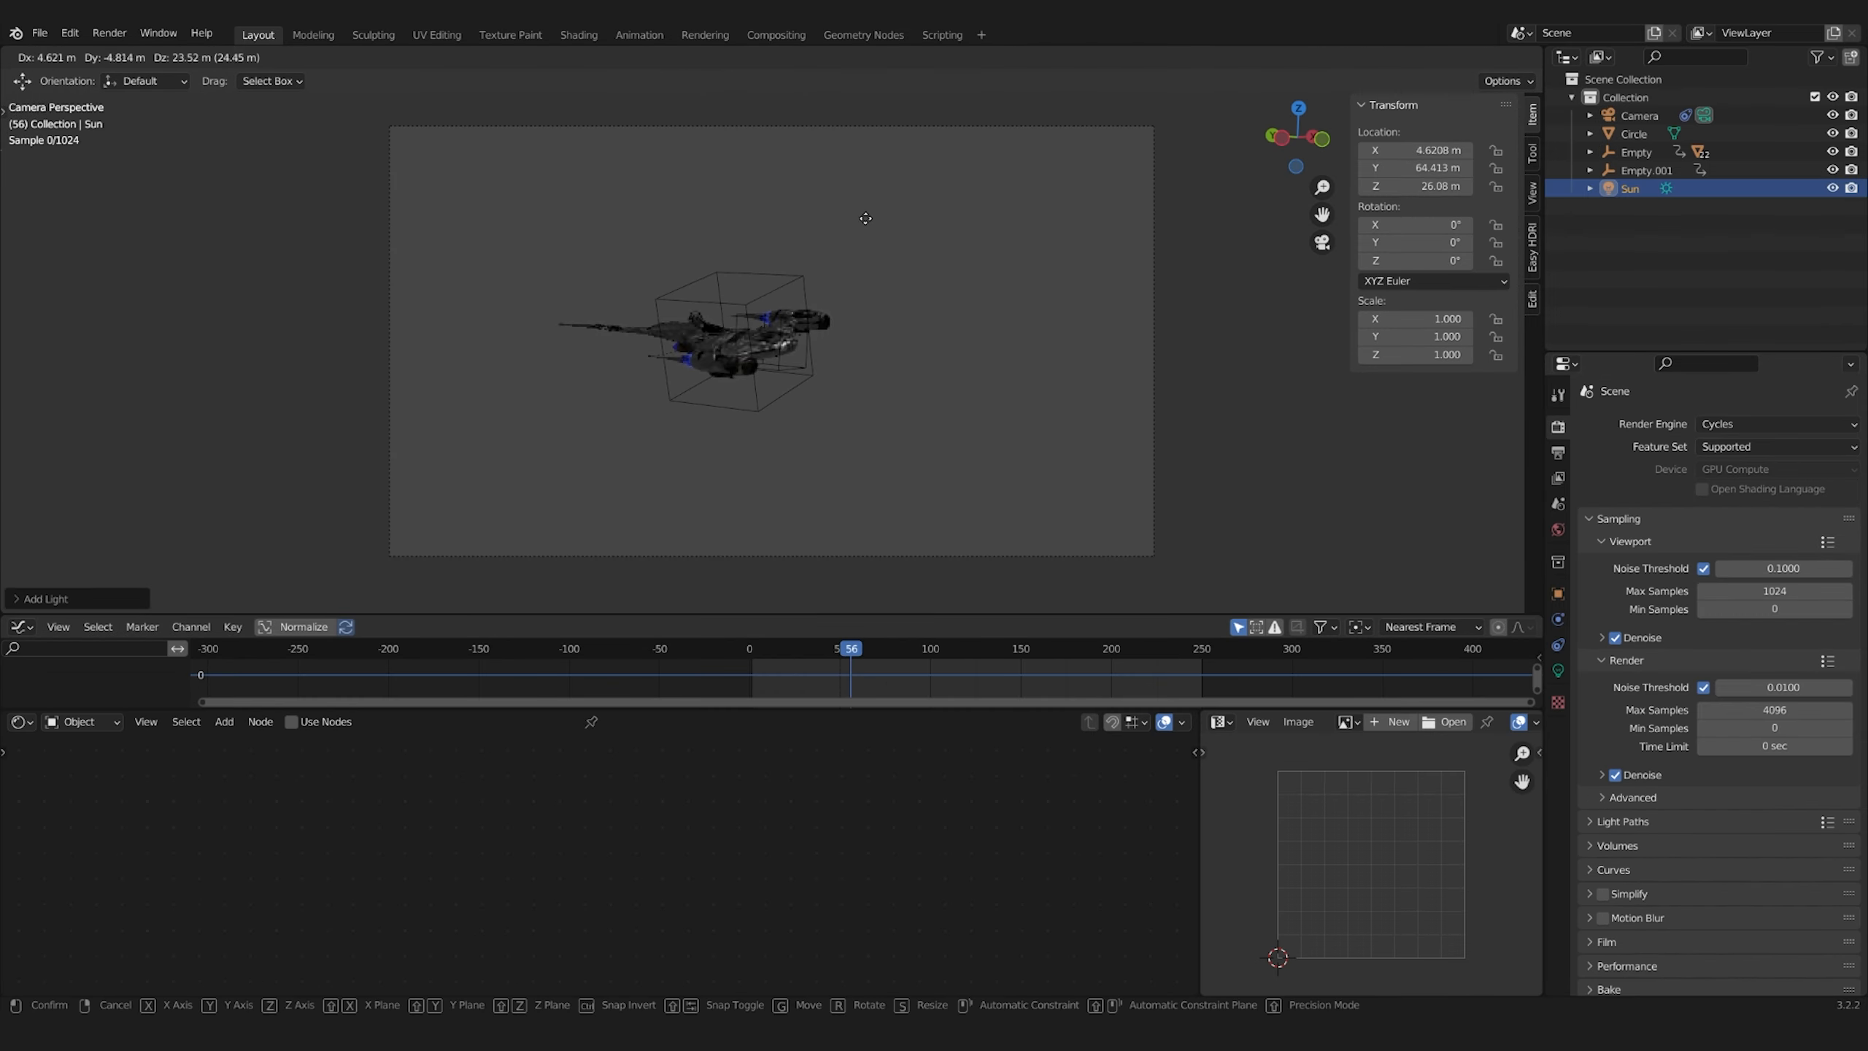
pyautogui.scroll(-5, 926, 337)
pyautogui.scroll(8, 860, 332)
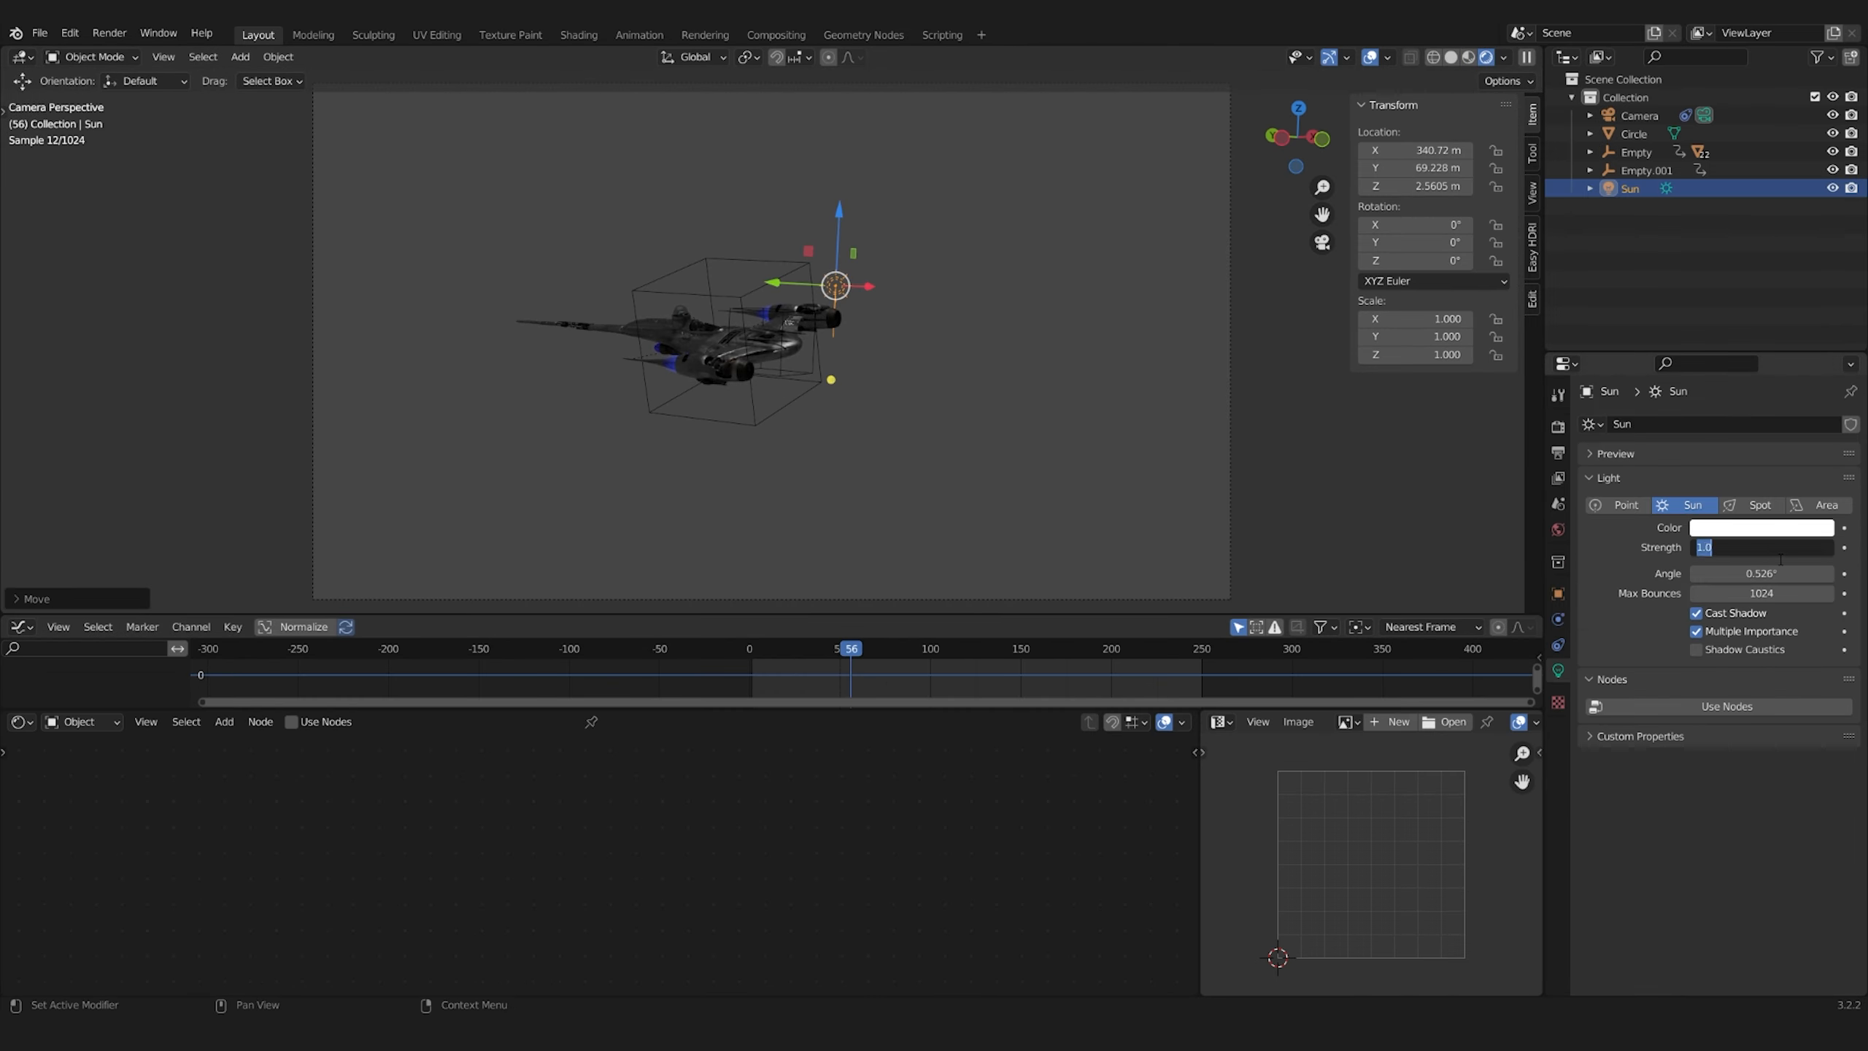
pyautogui.press('g')
pyautogui.click(860, 332)
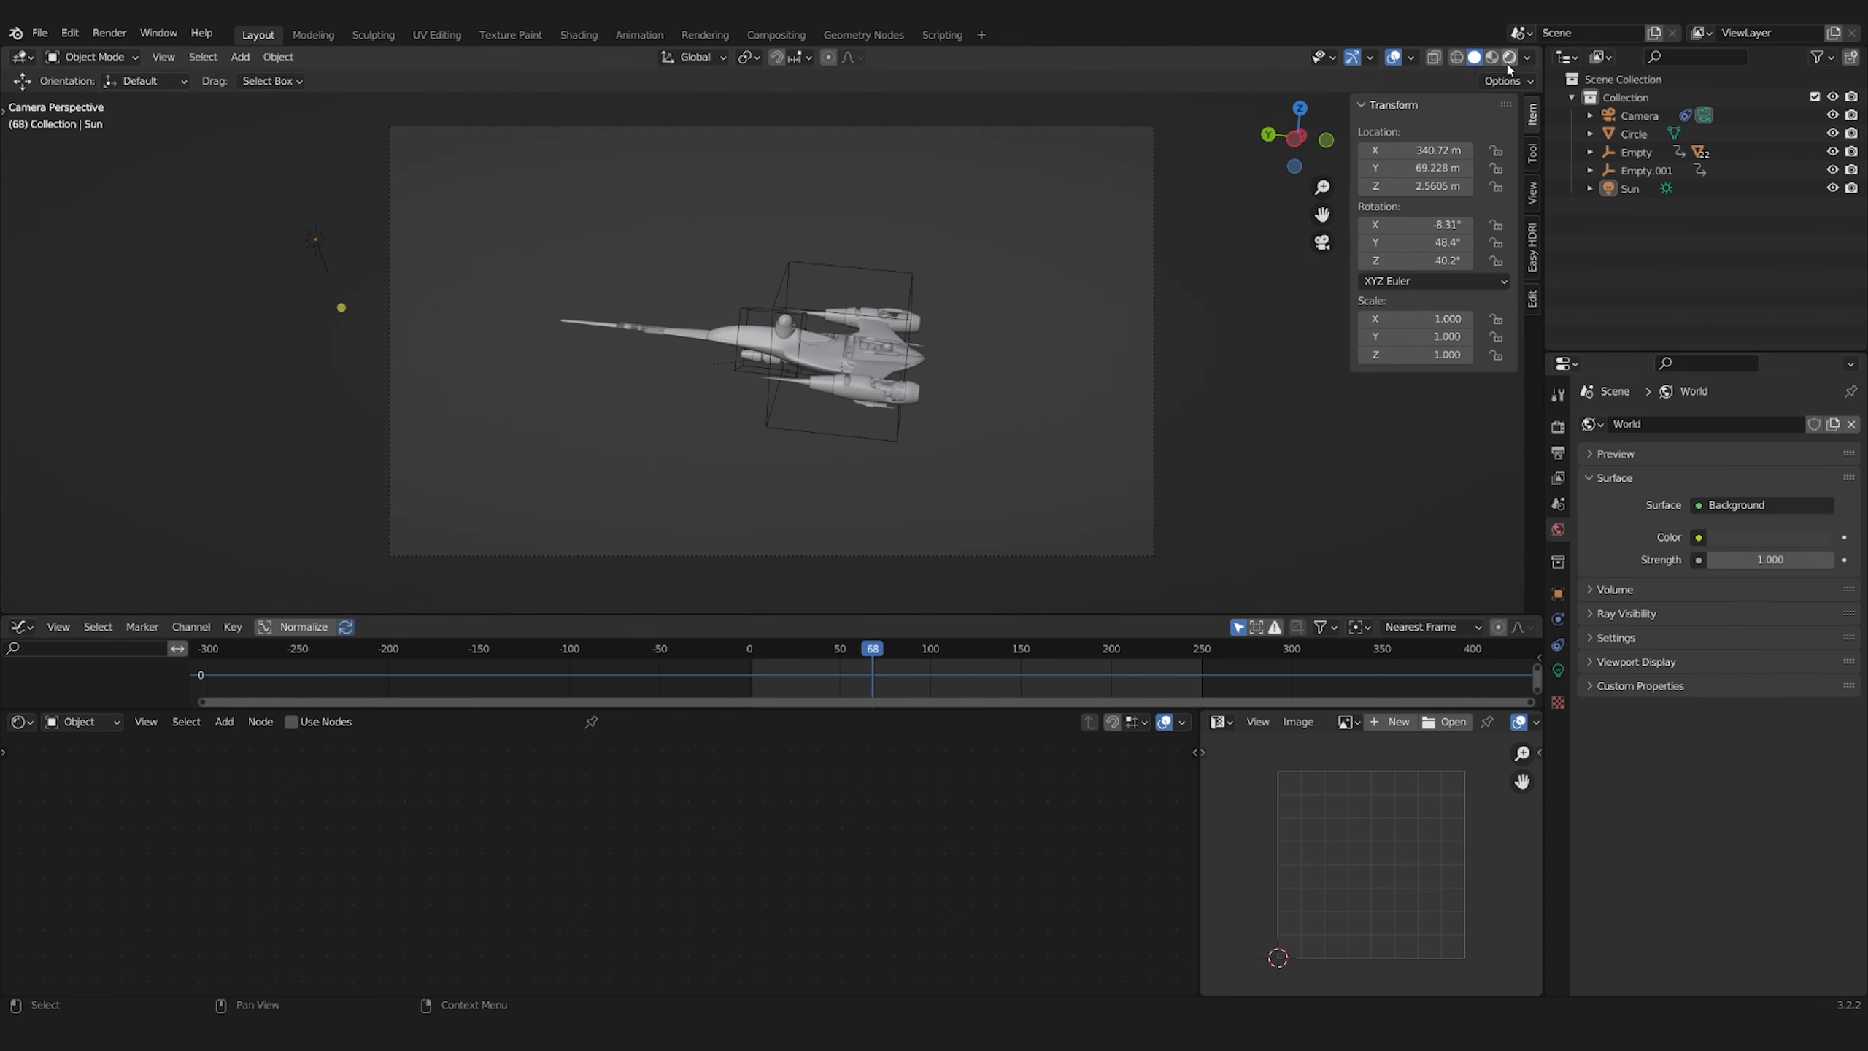
pyautogui.click(1508, 57)
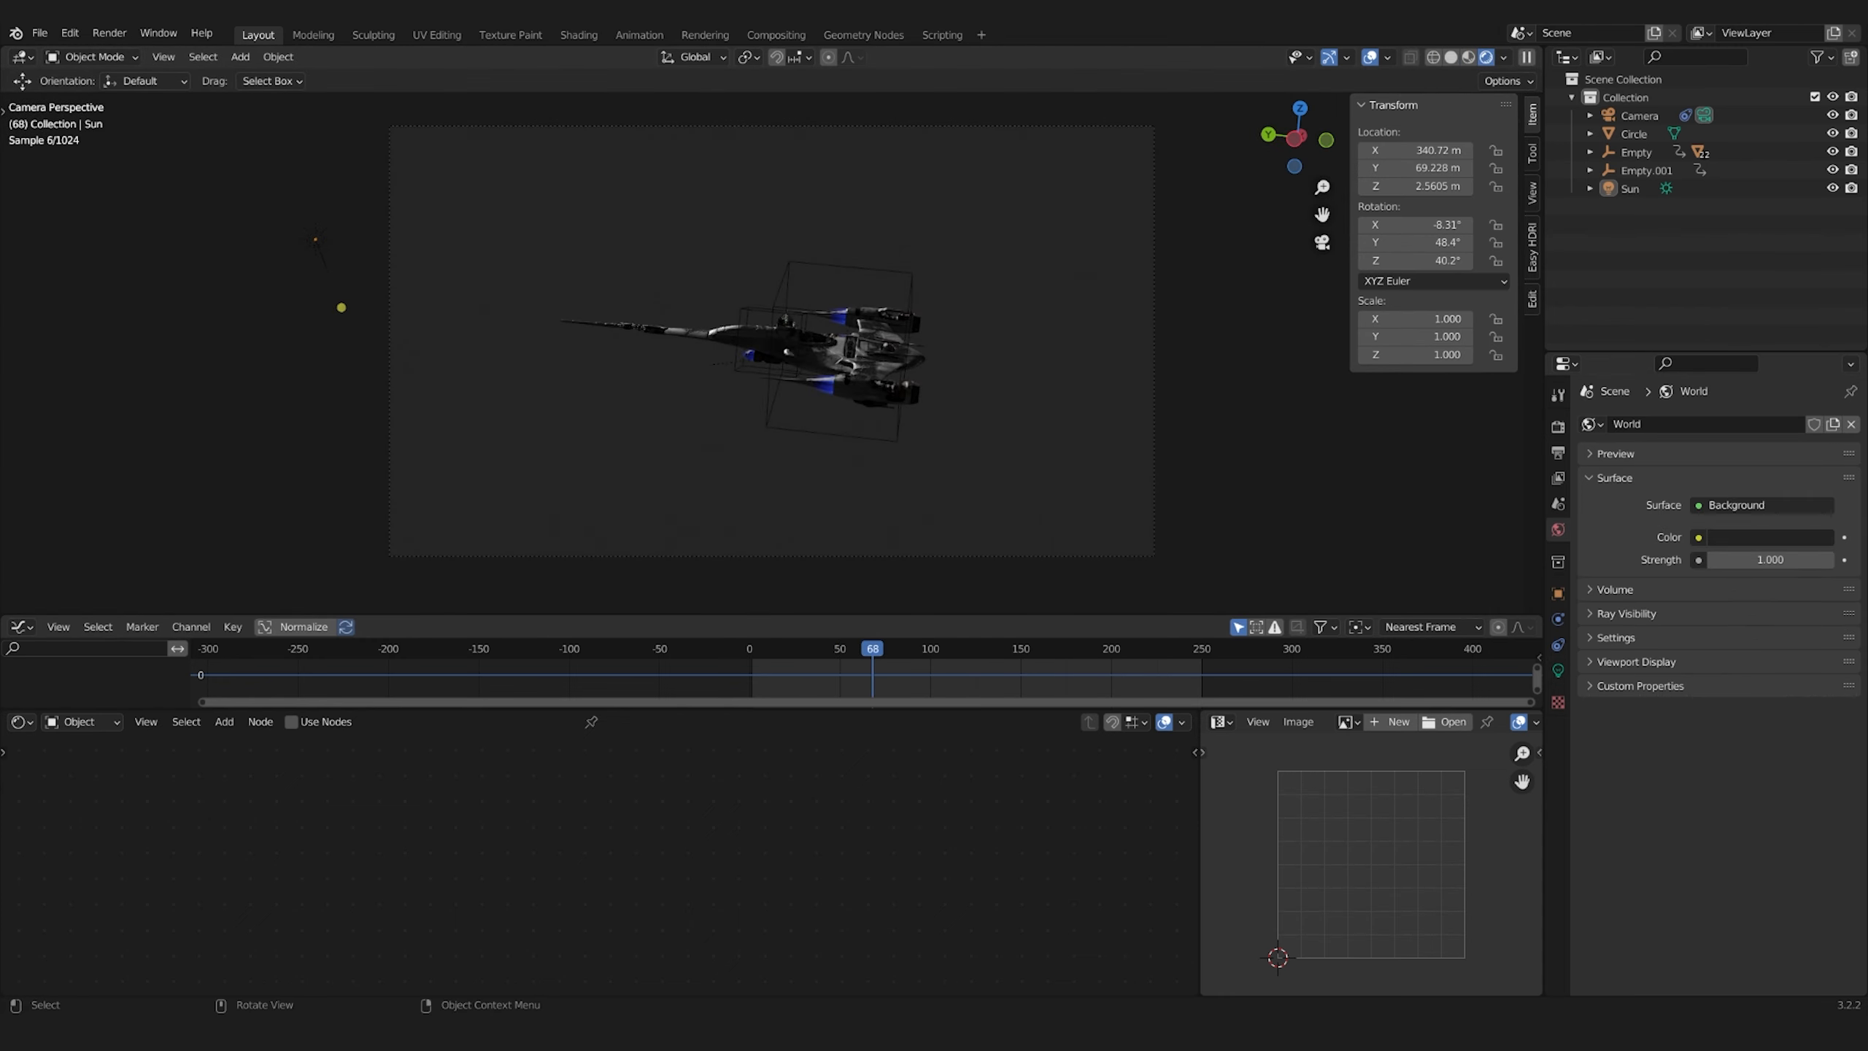
pyautogui.press('r')
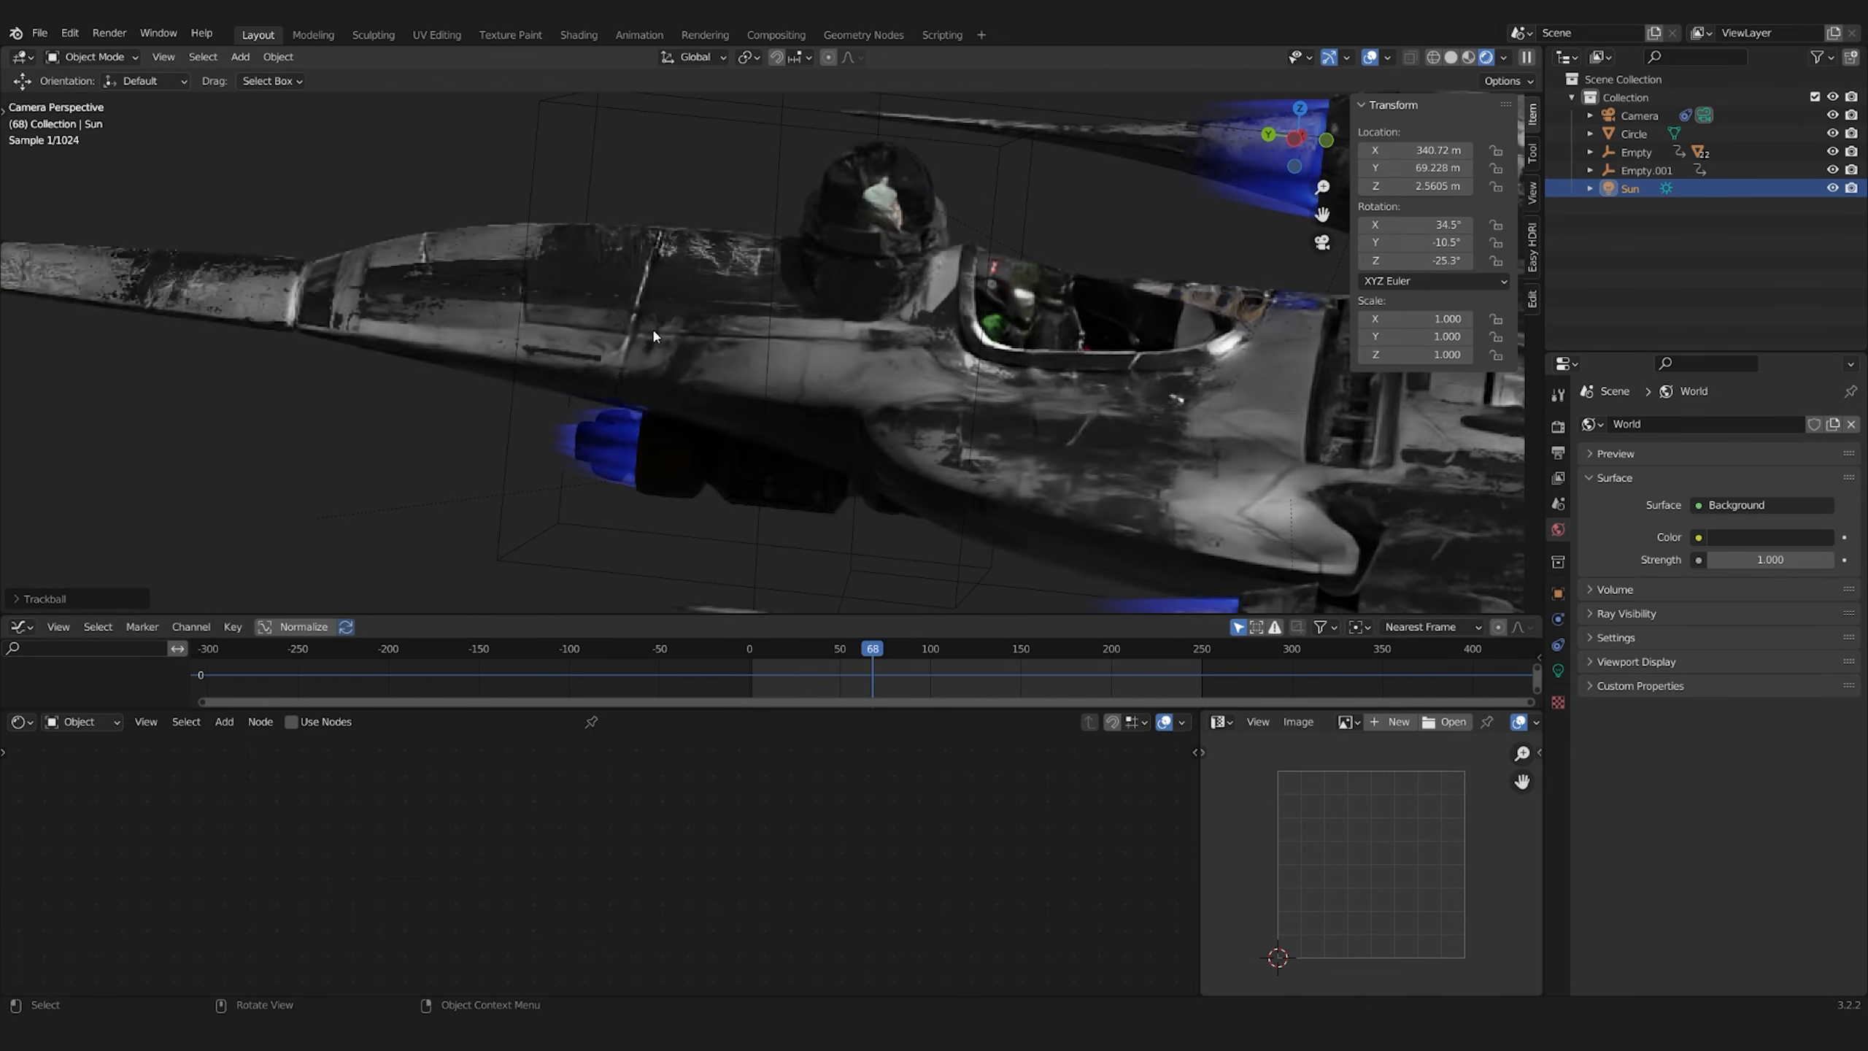
# Move stop 1 of the Carroceria material's roughness ColorRamp to position 0.345
pyautogui.moveTo(696, 929)
pyautogui.mouseDown()
pyautogui.moveTo(734, 933)
pyautogui.moveTo(707, 929)
pyautogui.mouseUp()
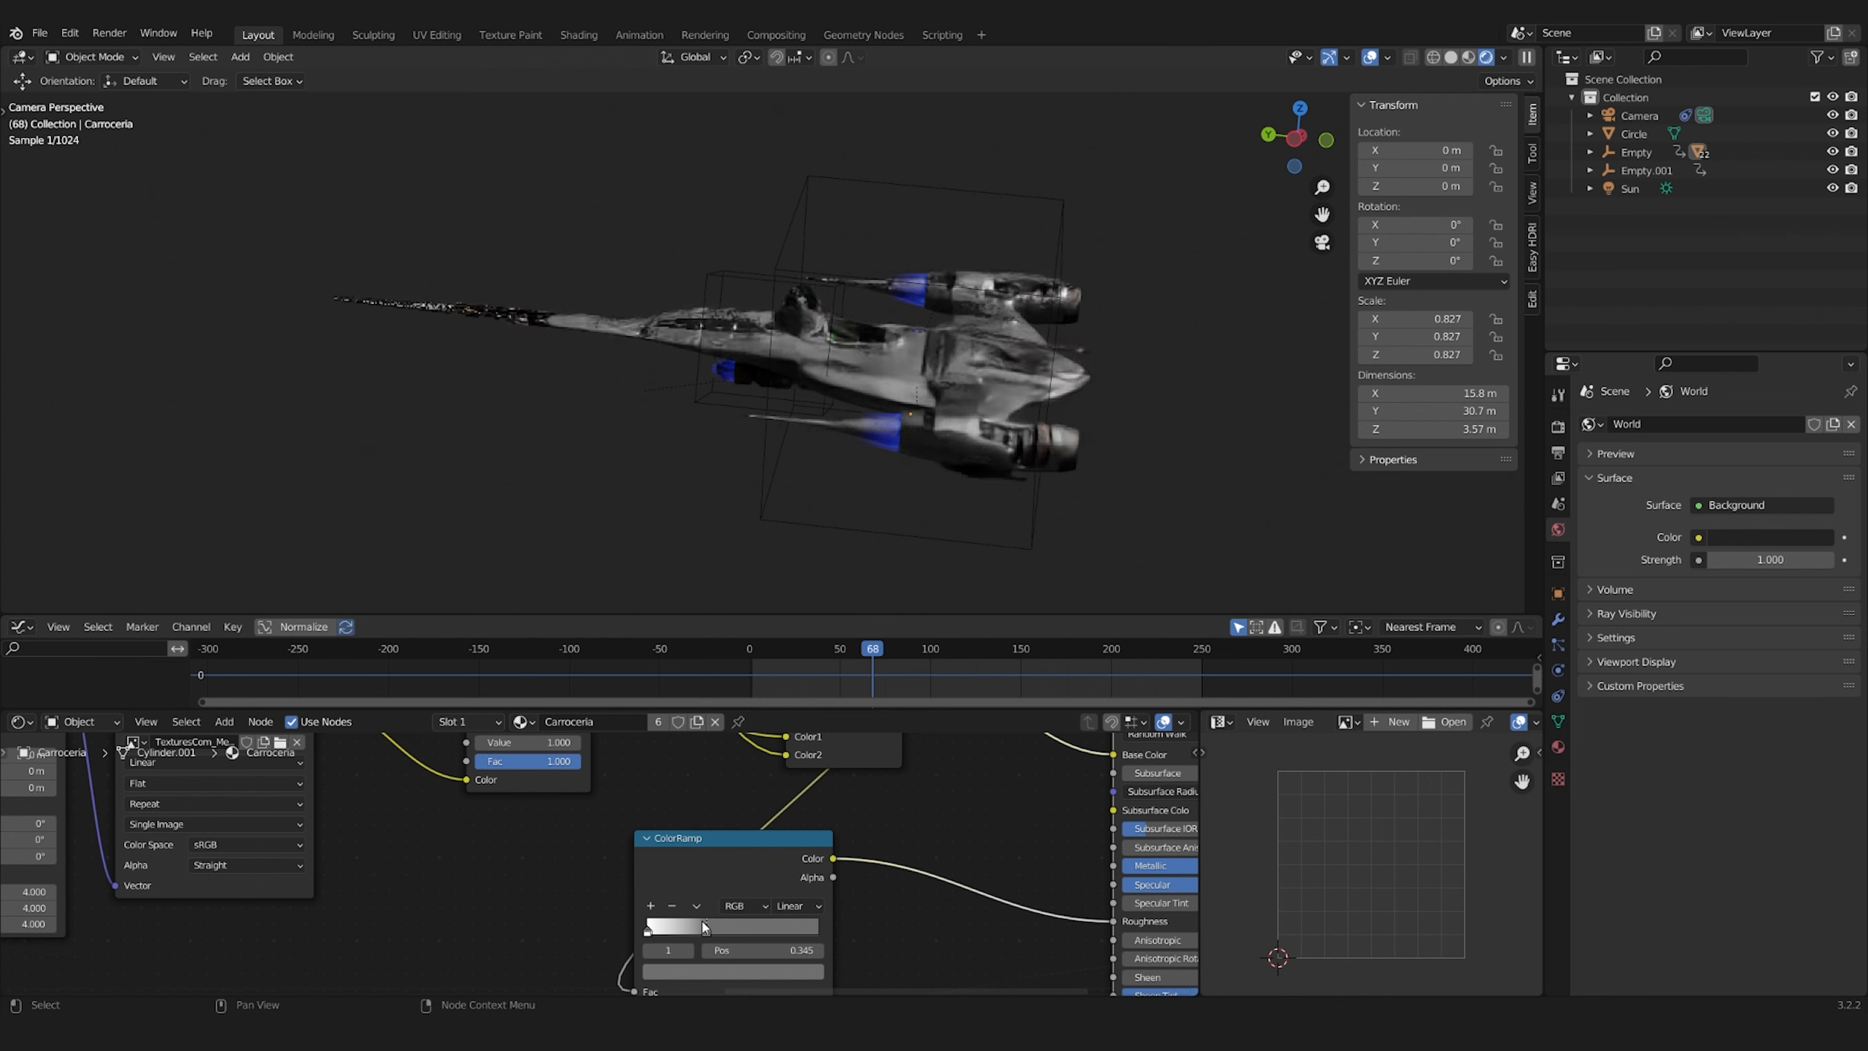
pyautogui.scroll(-3, 846, 456)
pyautogui.scroll(-3, 588, 846)
# In the World shader, mix two Background nodes with a Mix Shader driven by the Light Path's Is Camera Ray output
pyautogui.click(82, 722)
pyautogui.click(80, 761)
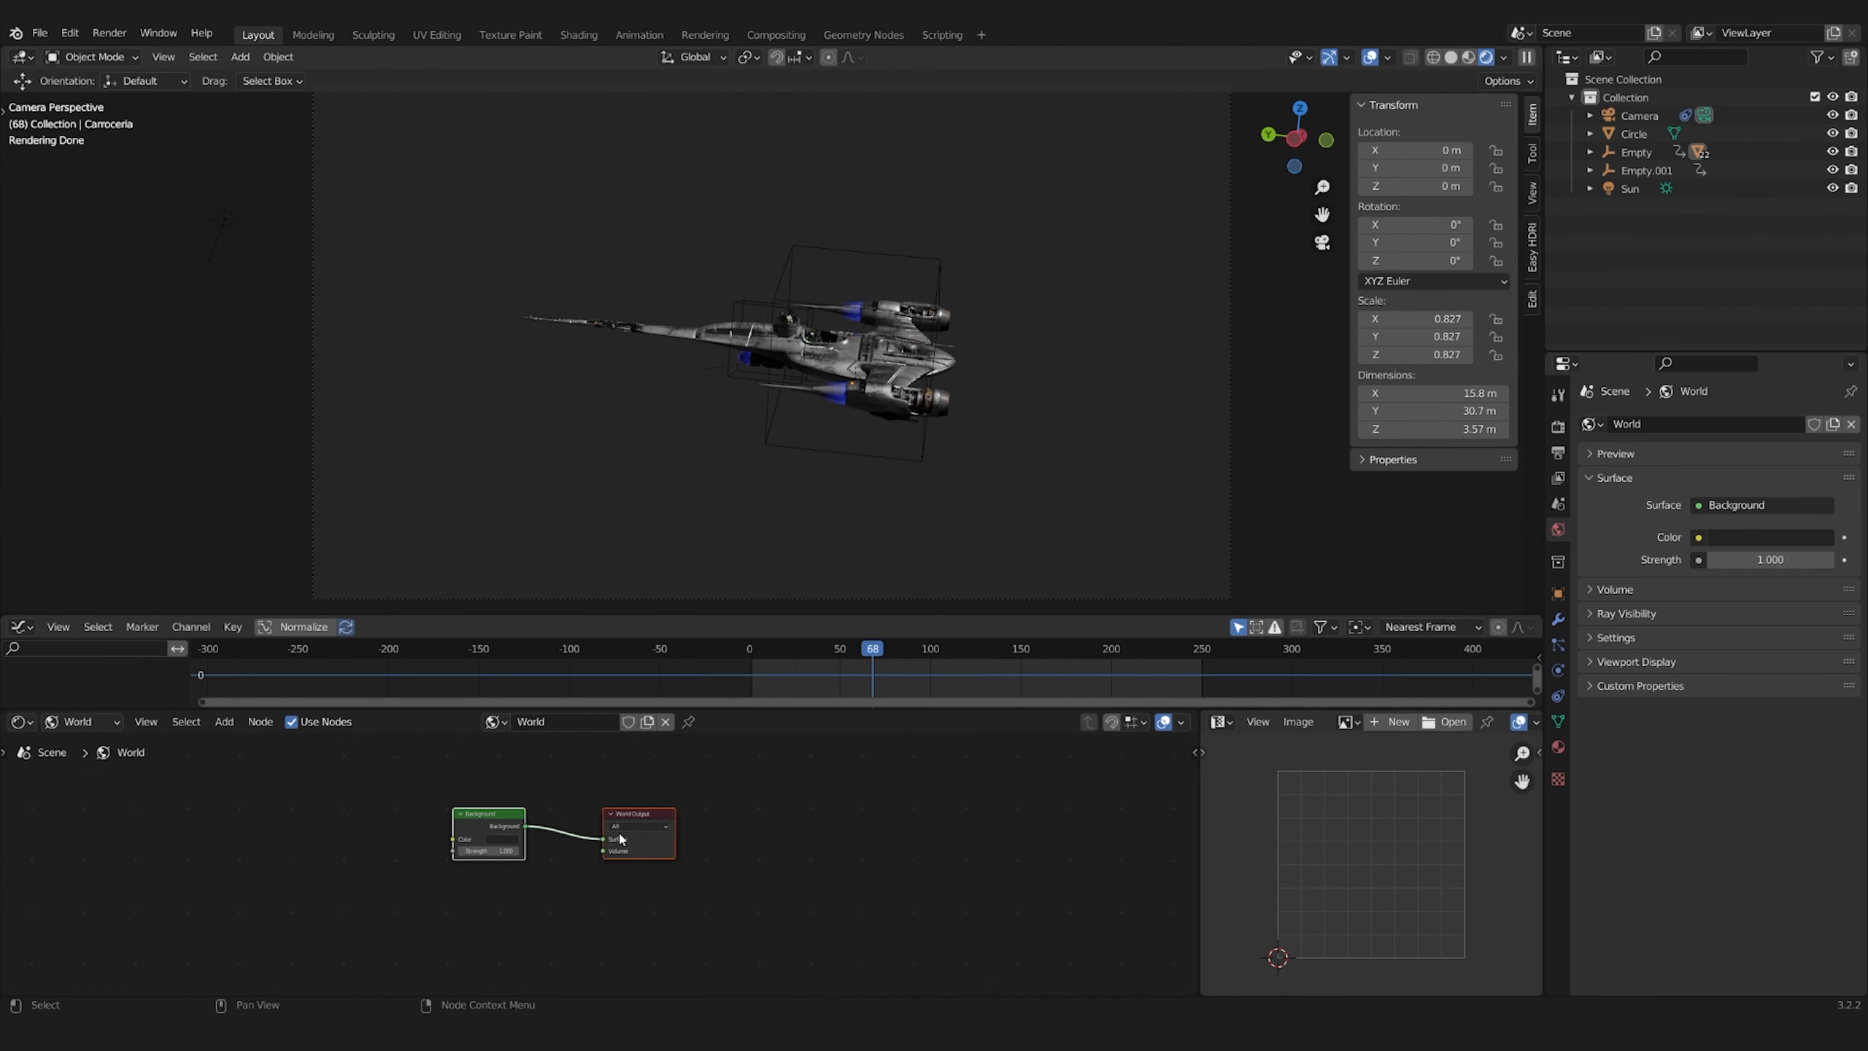
pyautogui.moveTo(625, 841); pyautogui.dragTo(1014, 875)
pyautogui.moveTo(478, 817); pyautogui.dragTo(261, 861)
pyautogui.hotkey('shift', 'a')
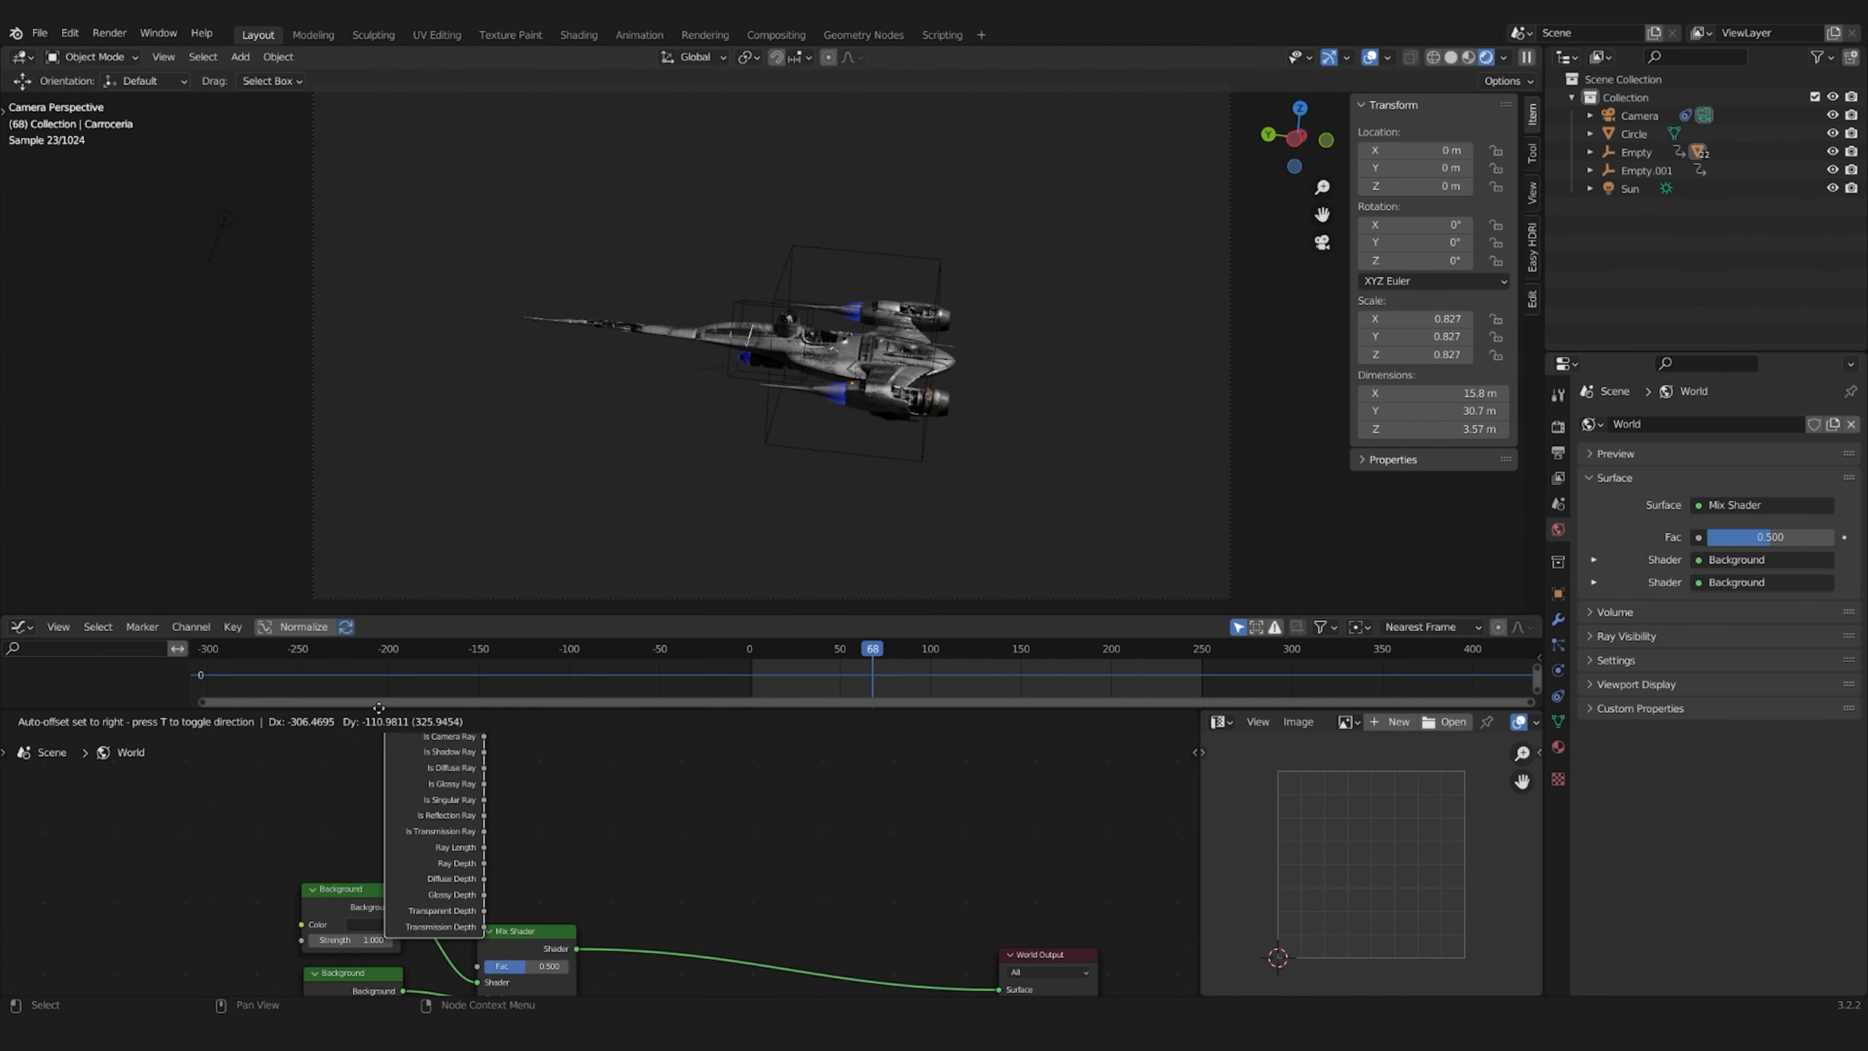
pyautogui.click(383, 968)
pyautogui.moveTo(472, 863); pyautogui.dragTo(477, 883)
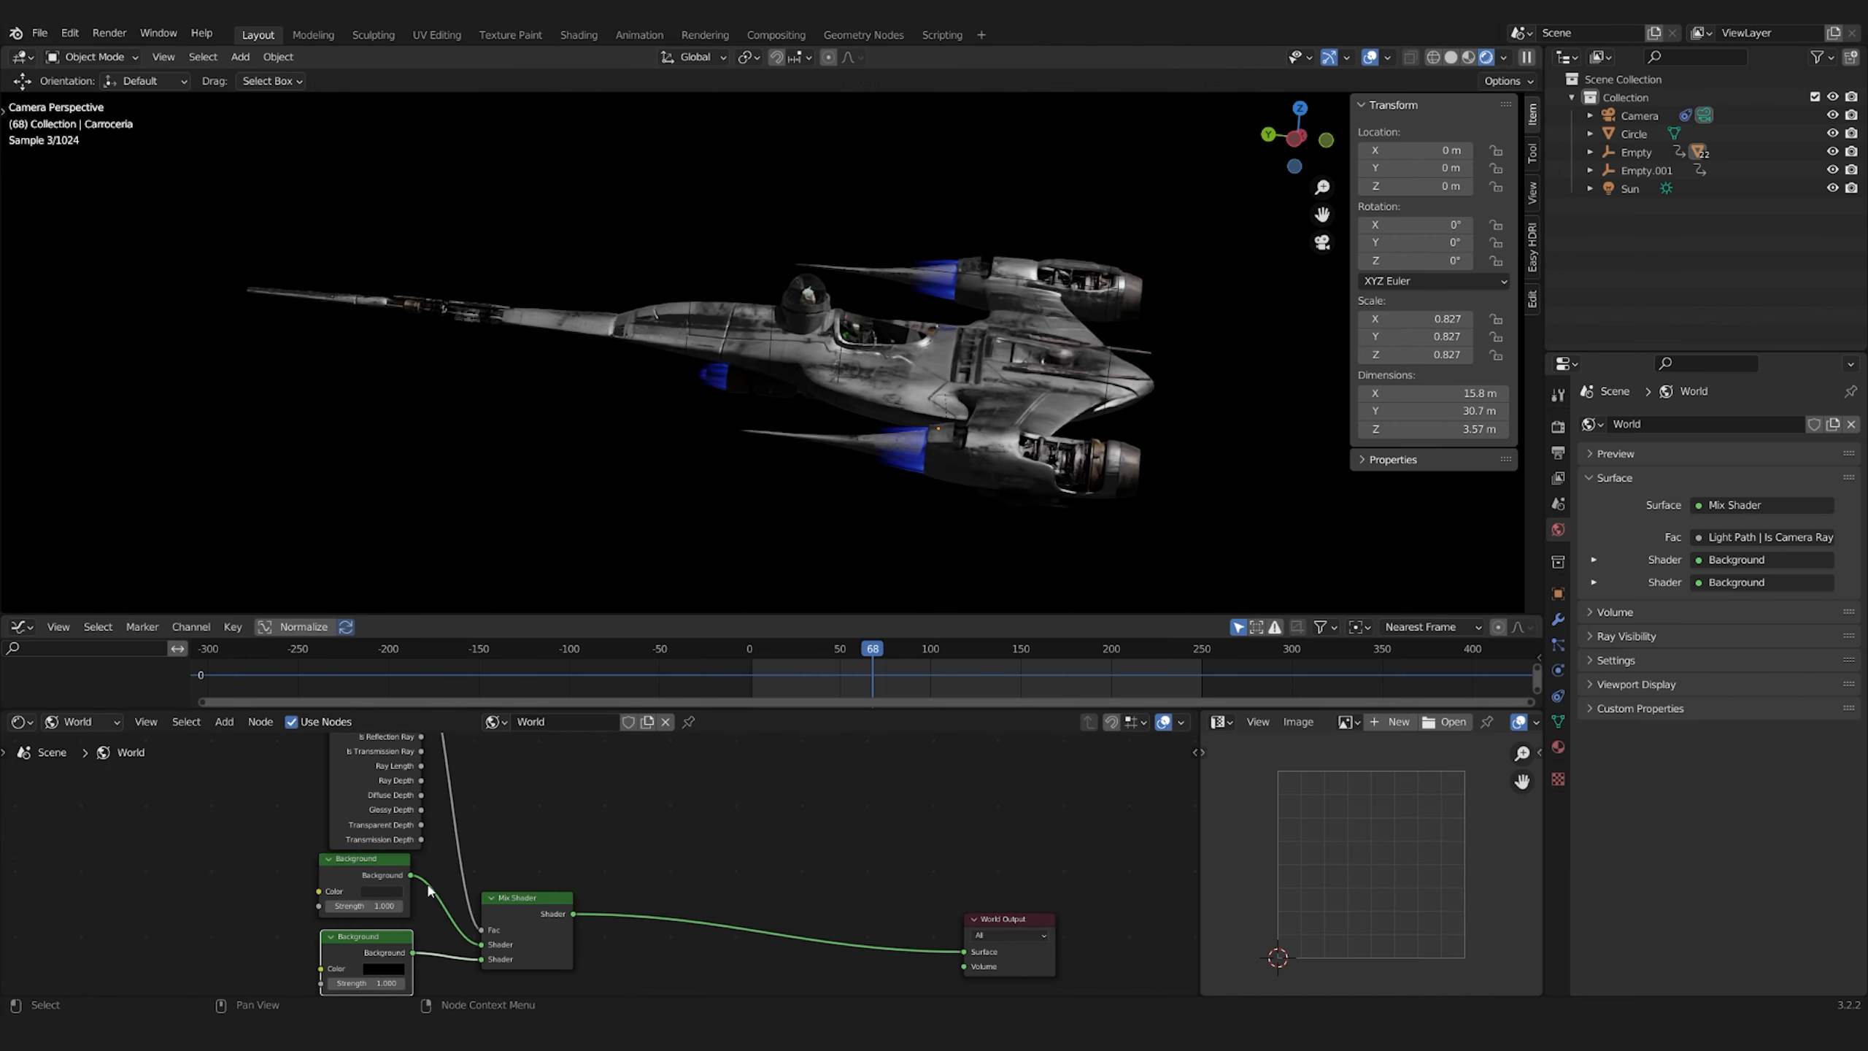
# Adjust the brightness of the first Background's color and arrange the two Background nodes in the World shader
pyautogui.click(382, 891)
pyautogui.moveTo(472, 772); pyautogui.dragTo(472, 780)
pyautogui.scroll(-5, 846, 479)
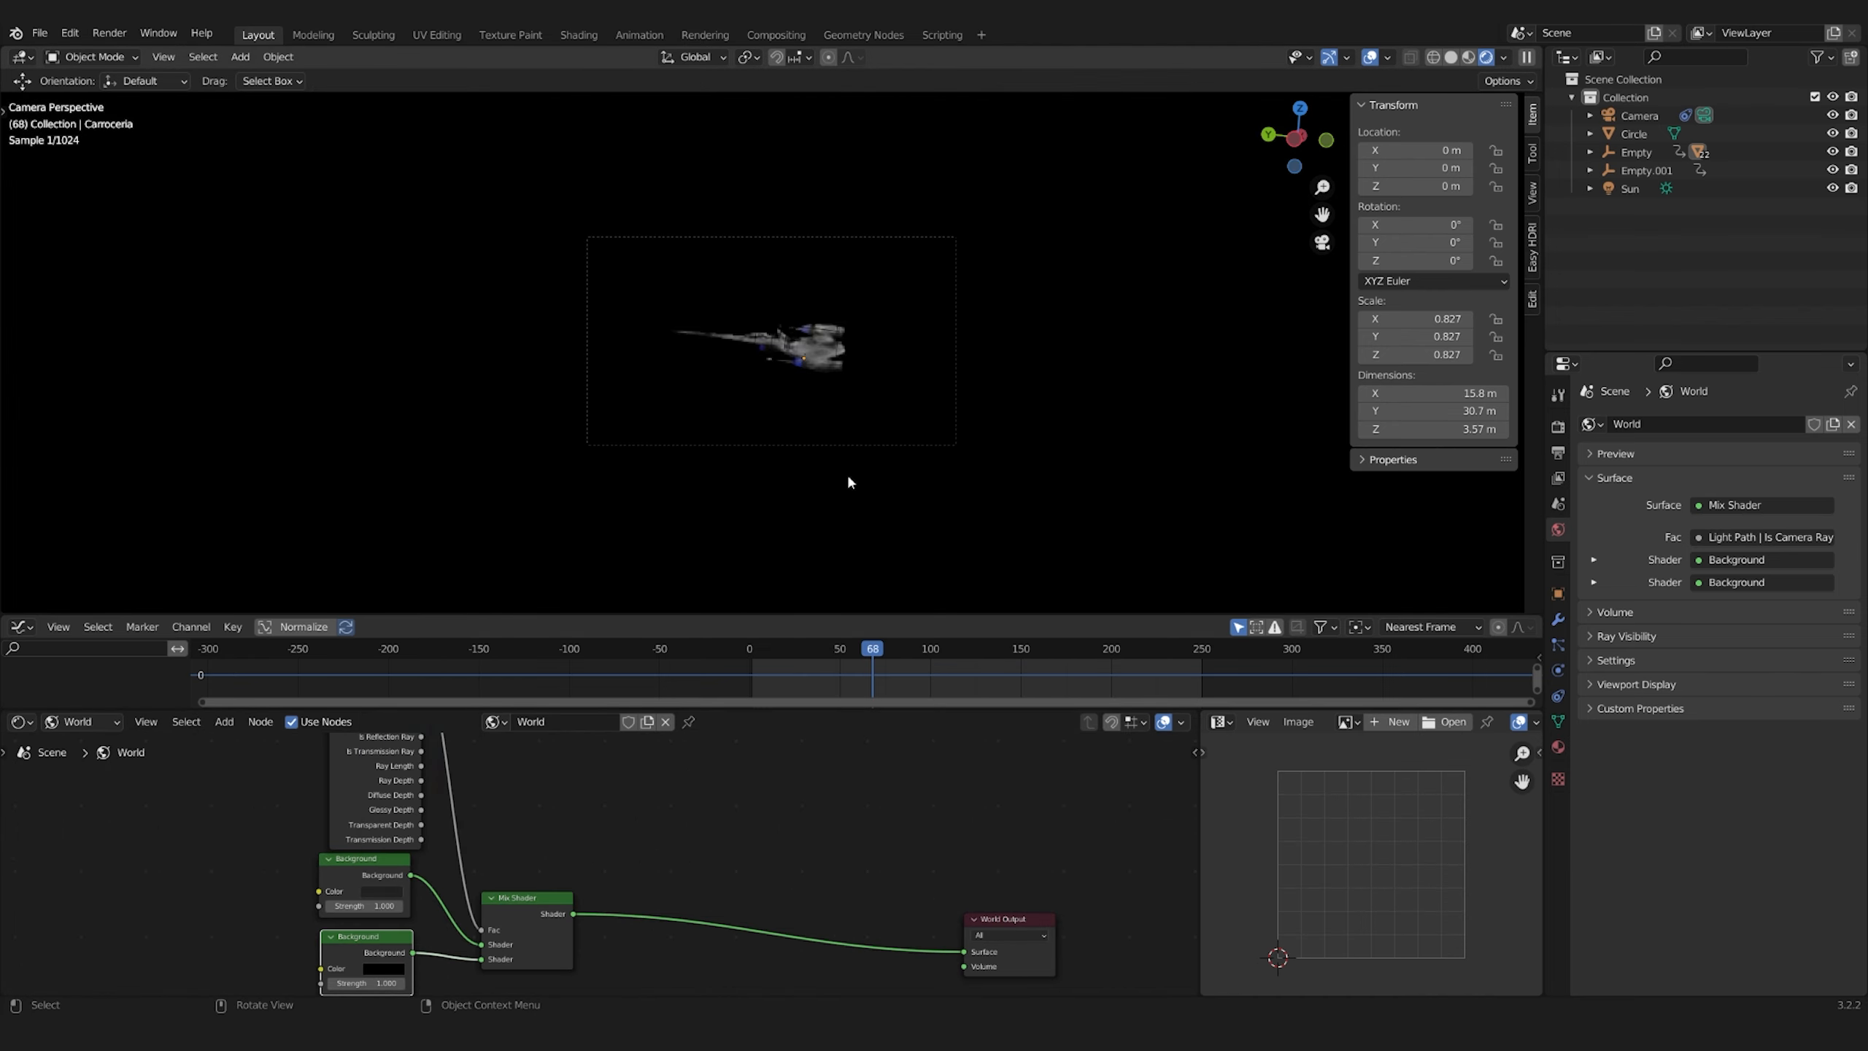
pyautogui.scroll(3, 442, 882)
pyautogui.moveTo(441, 882); pyautogui.dragTo(809, 823, button='middle')
pyautogui.moveTo(743, 894); pyautogui.dragTo(760, 931)
pyautogui.moveTo(742, 770); pyautogui.dragTo(762, 795)
pyautogui.scroll(5, 953, 508)
pyautogui.scroll(-5, 954, 507)
pyautogui.scroll(-1, 542, 864)
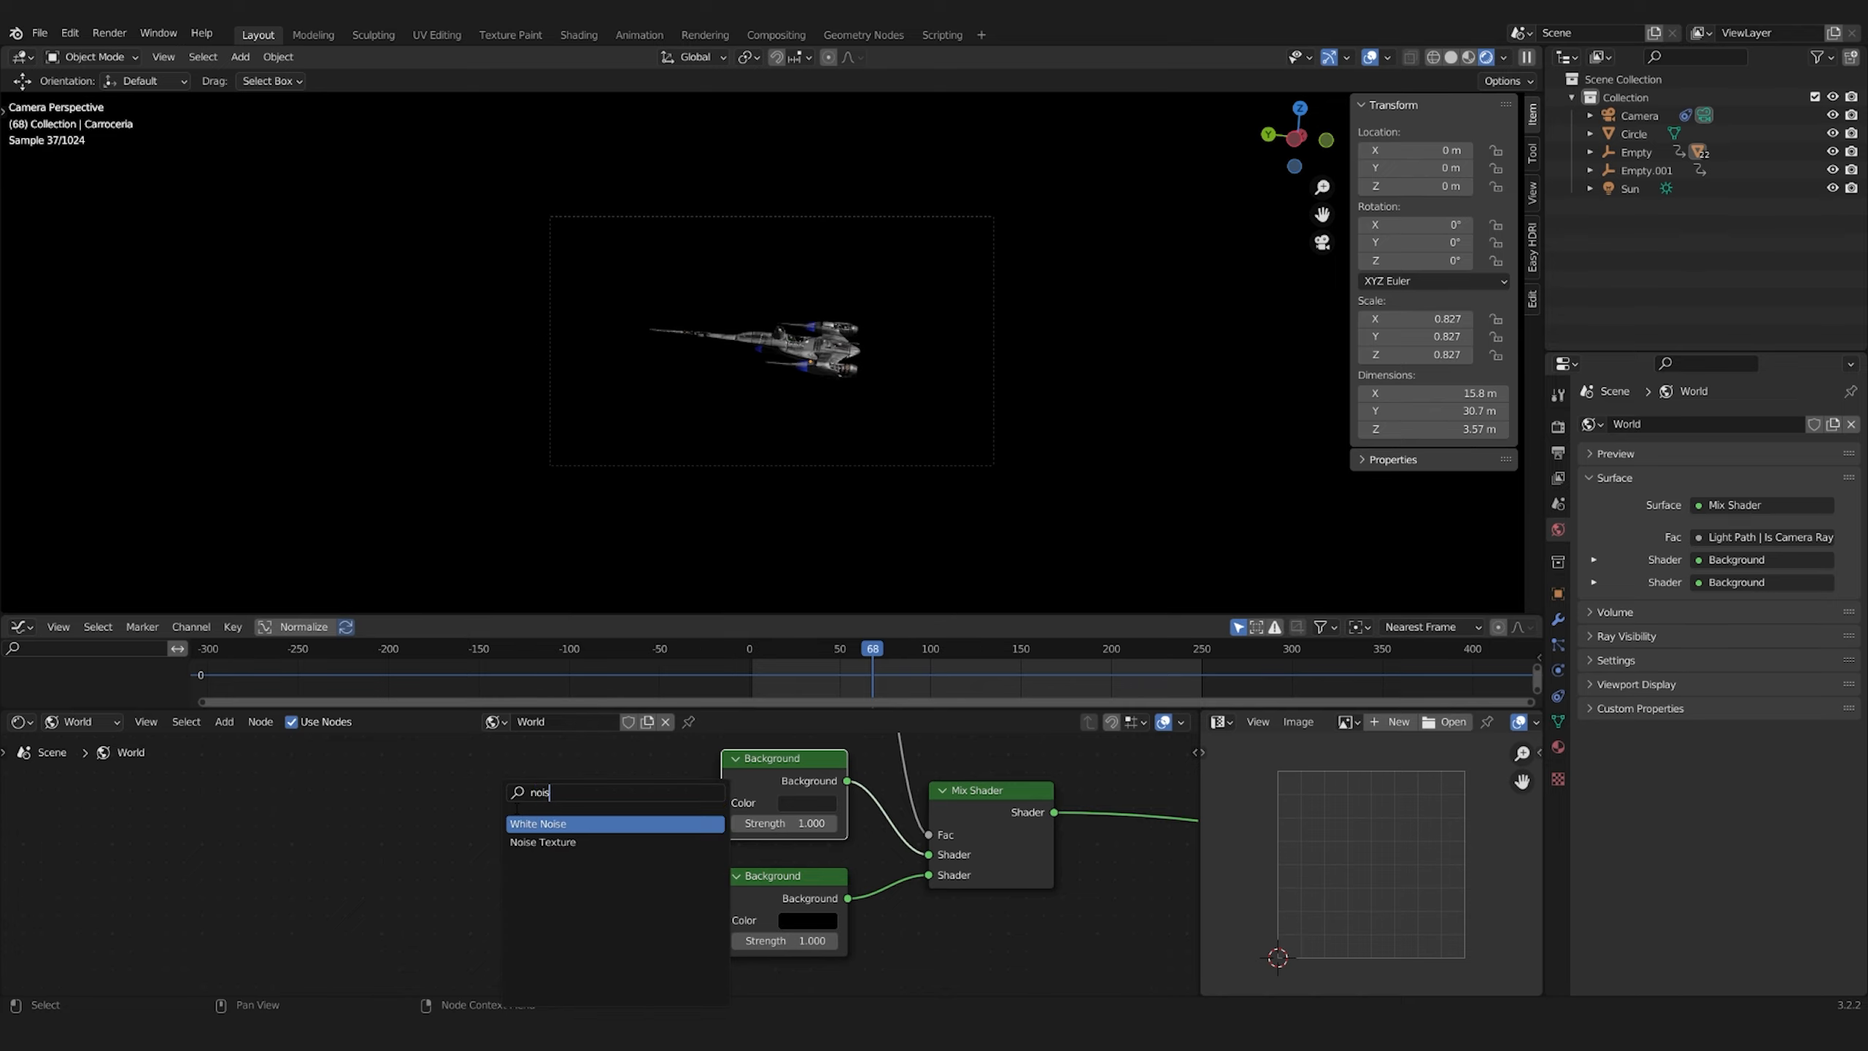
# Feed a mapped Noise Texture into the black Background's color and set its scale to 500
pyautogui.moveTo(664, 912); pyautogui.dragTo(722, 920)
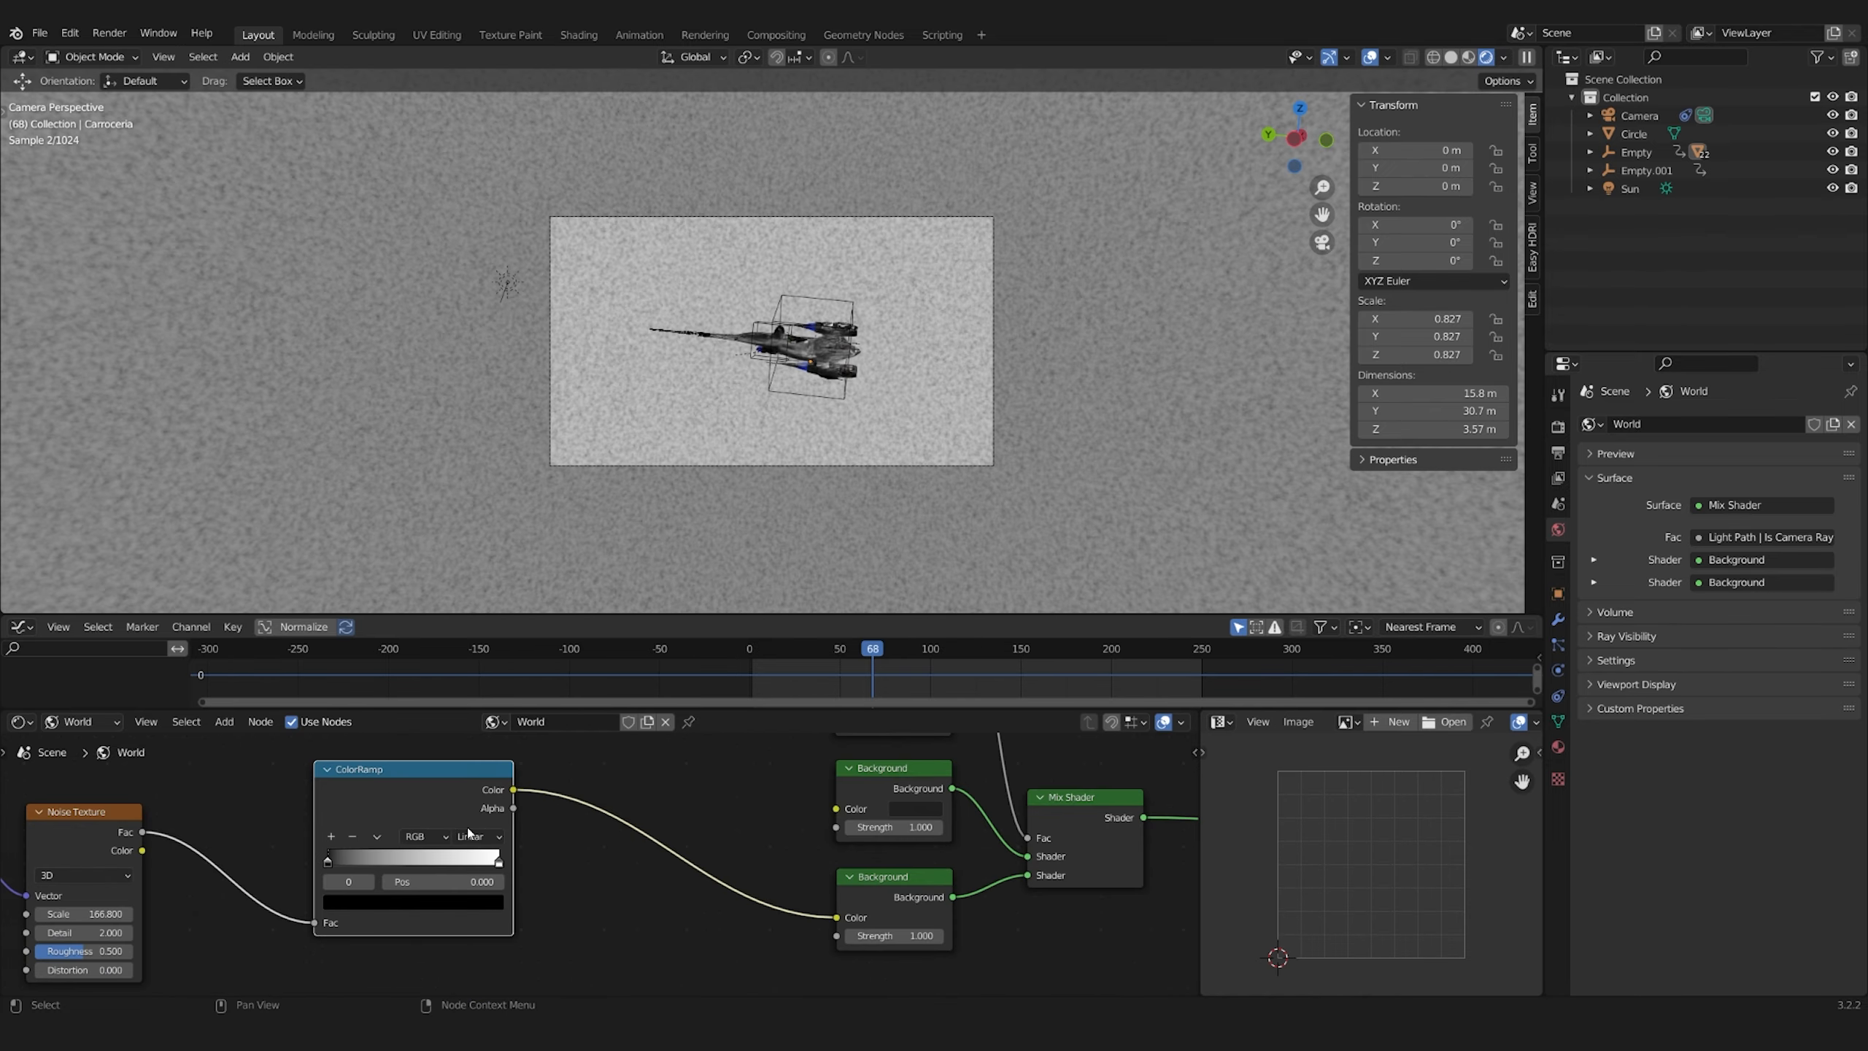
pyautogui.scroll(4, 736, 470)
pyautogui.moveTo(329, 861); pyautogui.dragTo(474, 864)
pyautogui.write('500')
pyautogui.press('Return')
pyautogui.scroll(-4, 797, 454)
pyautogui.scroll(3, 796, 454)
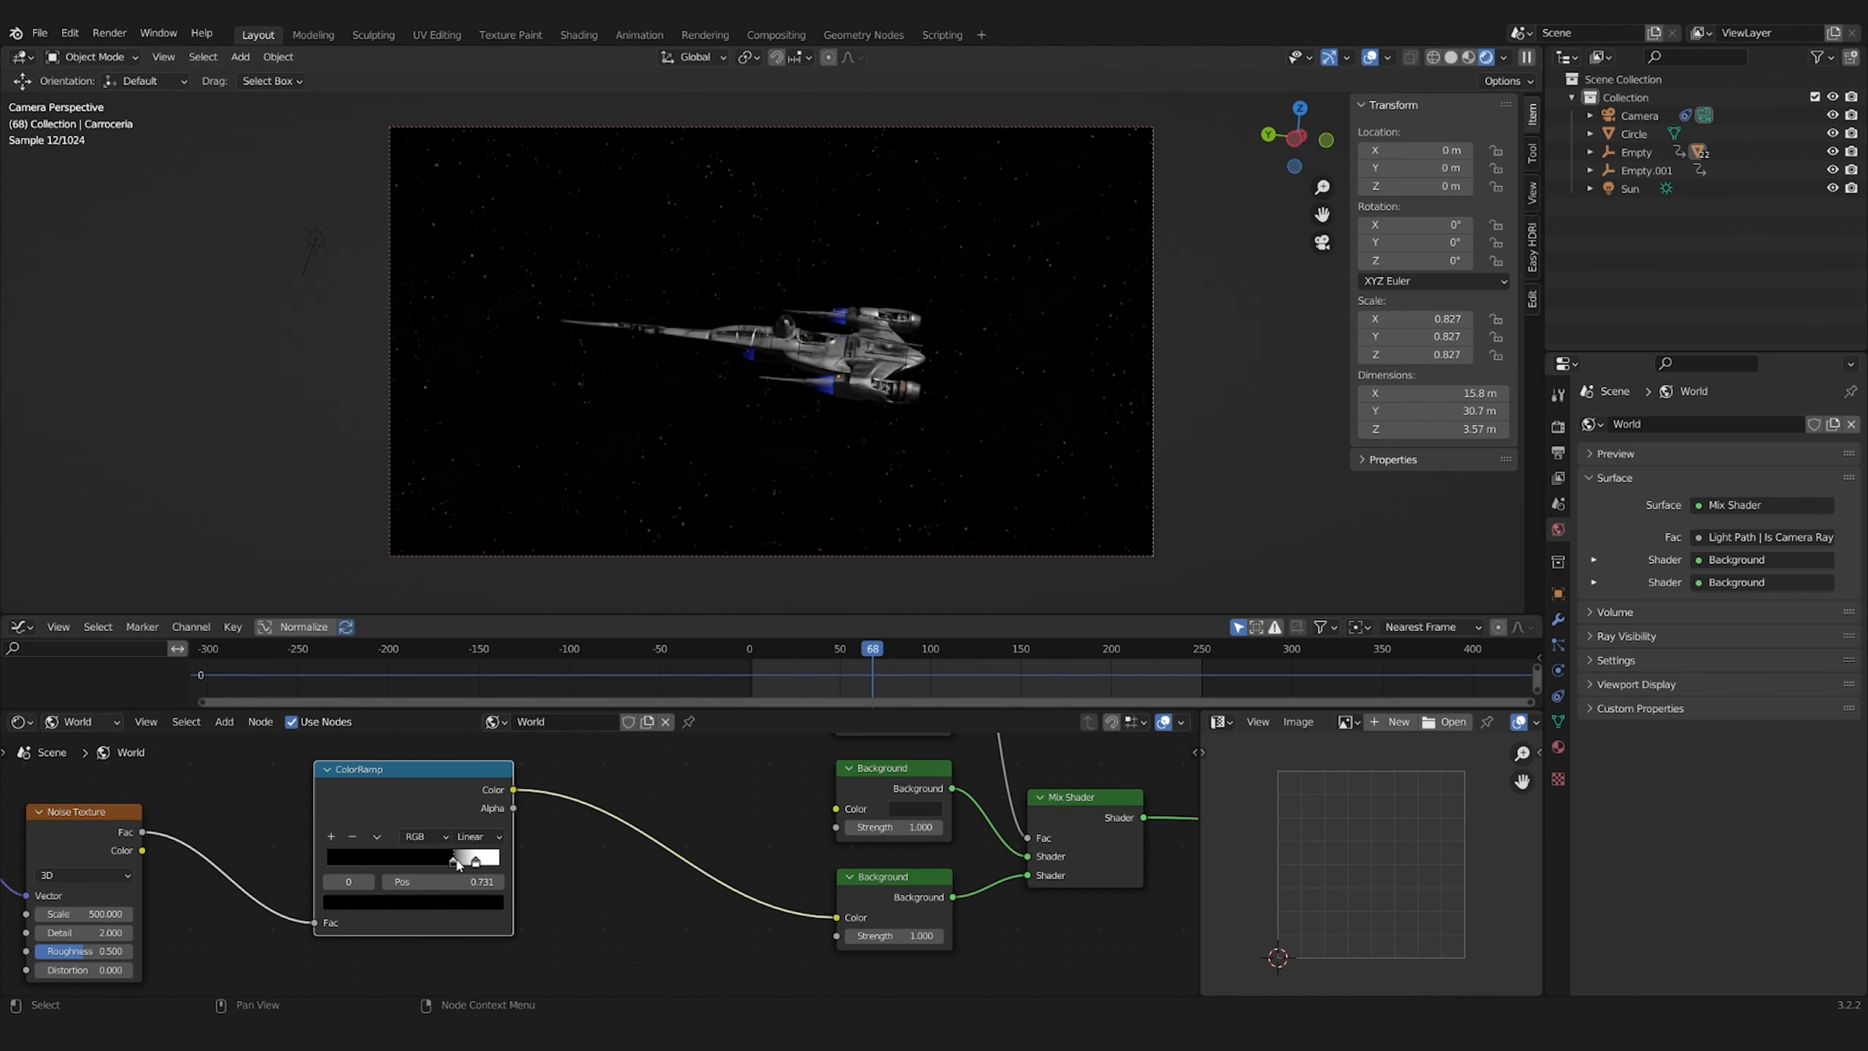
# Fine-tune the Noise Texture's ColorRamp to leave sparse stars, with the black stop at about 0.745, and check the full-size view
pyautogui.scroll(4, 457, 863)
pyautogui.moveTo(456, 864); pyautogui.dragTo(534, 920, button='middle')
pyautogui.moveTo(534, 920); pyautogui.dragTo(541, 921)
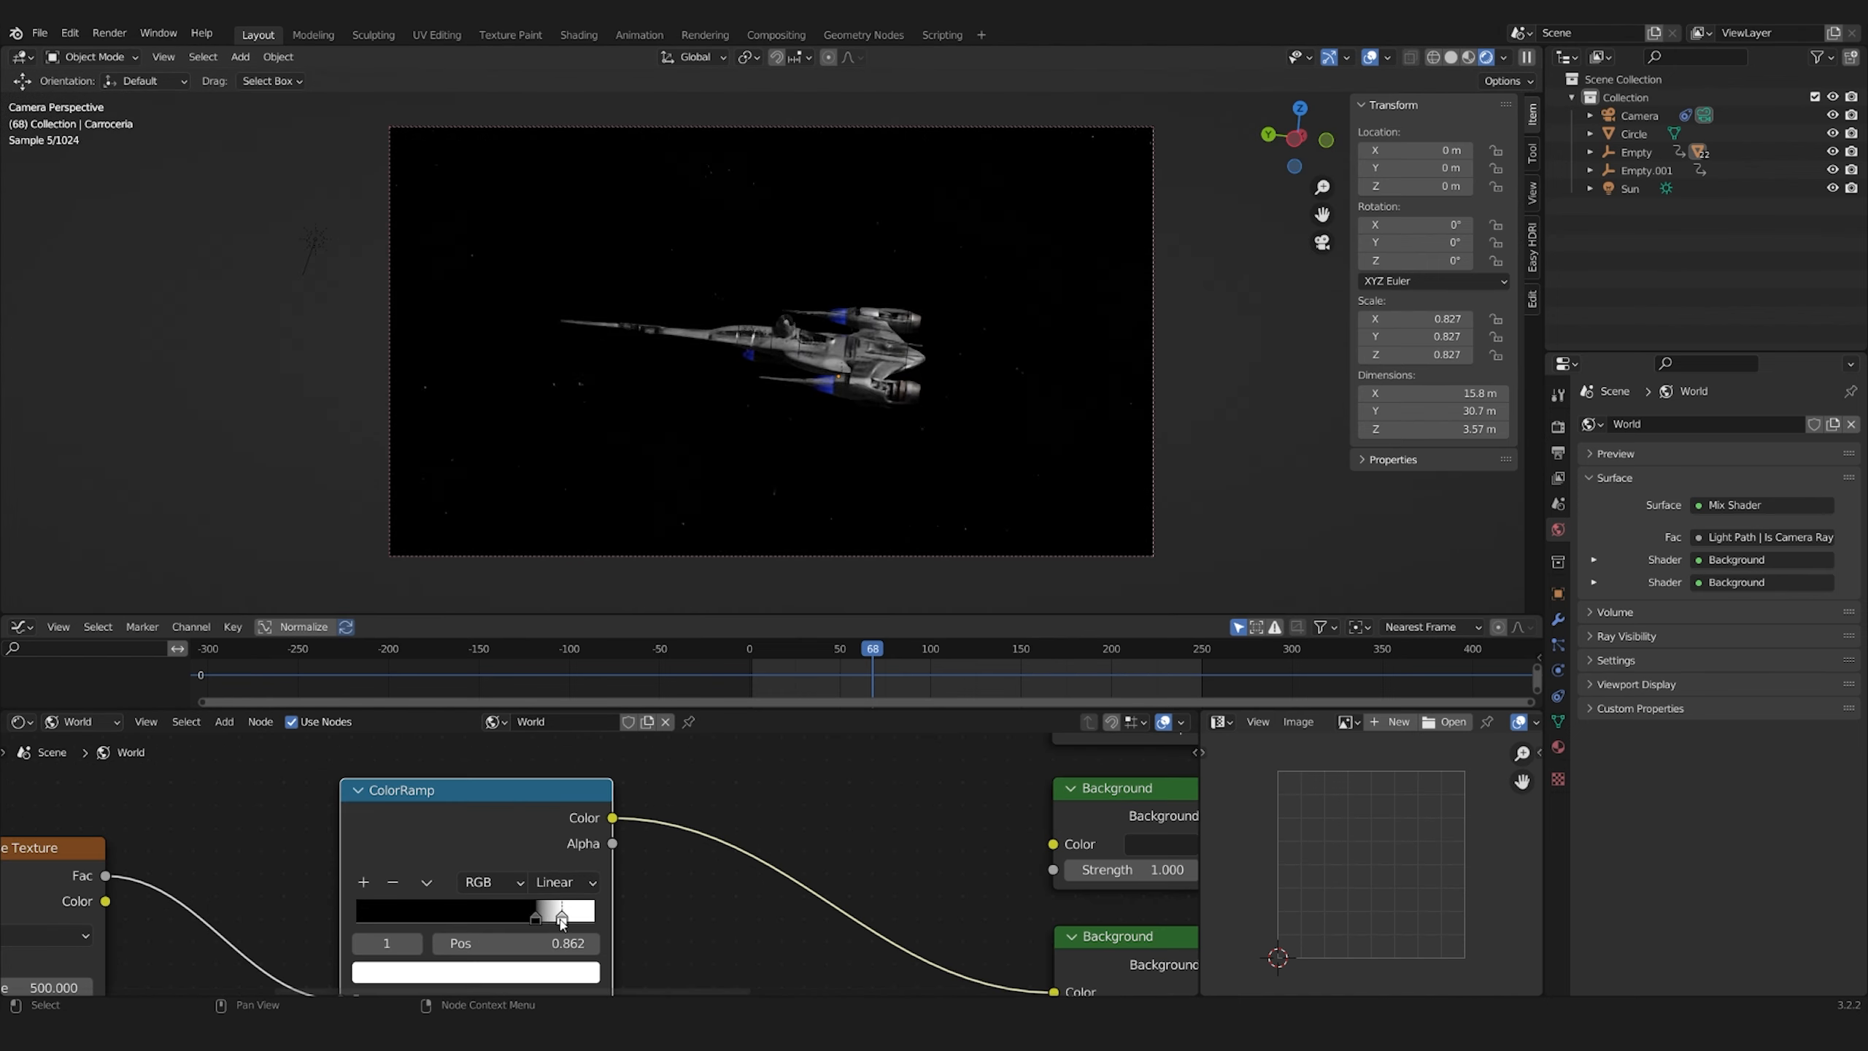
pyautogui.moveTo(534, 926); pyautogui.dragTo(537, 924)
pyautogui.moveTo(548, 915); pyautogui.dragTo(738, 857, button='middle')
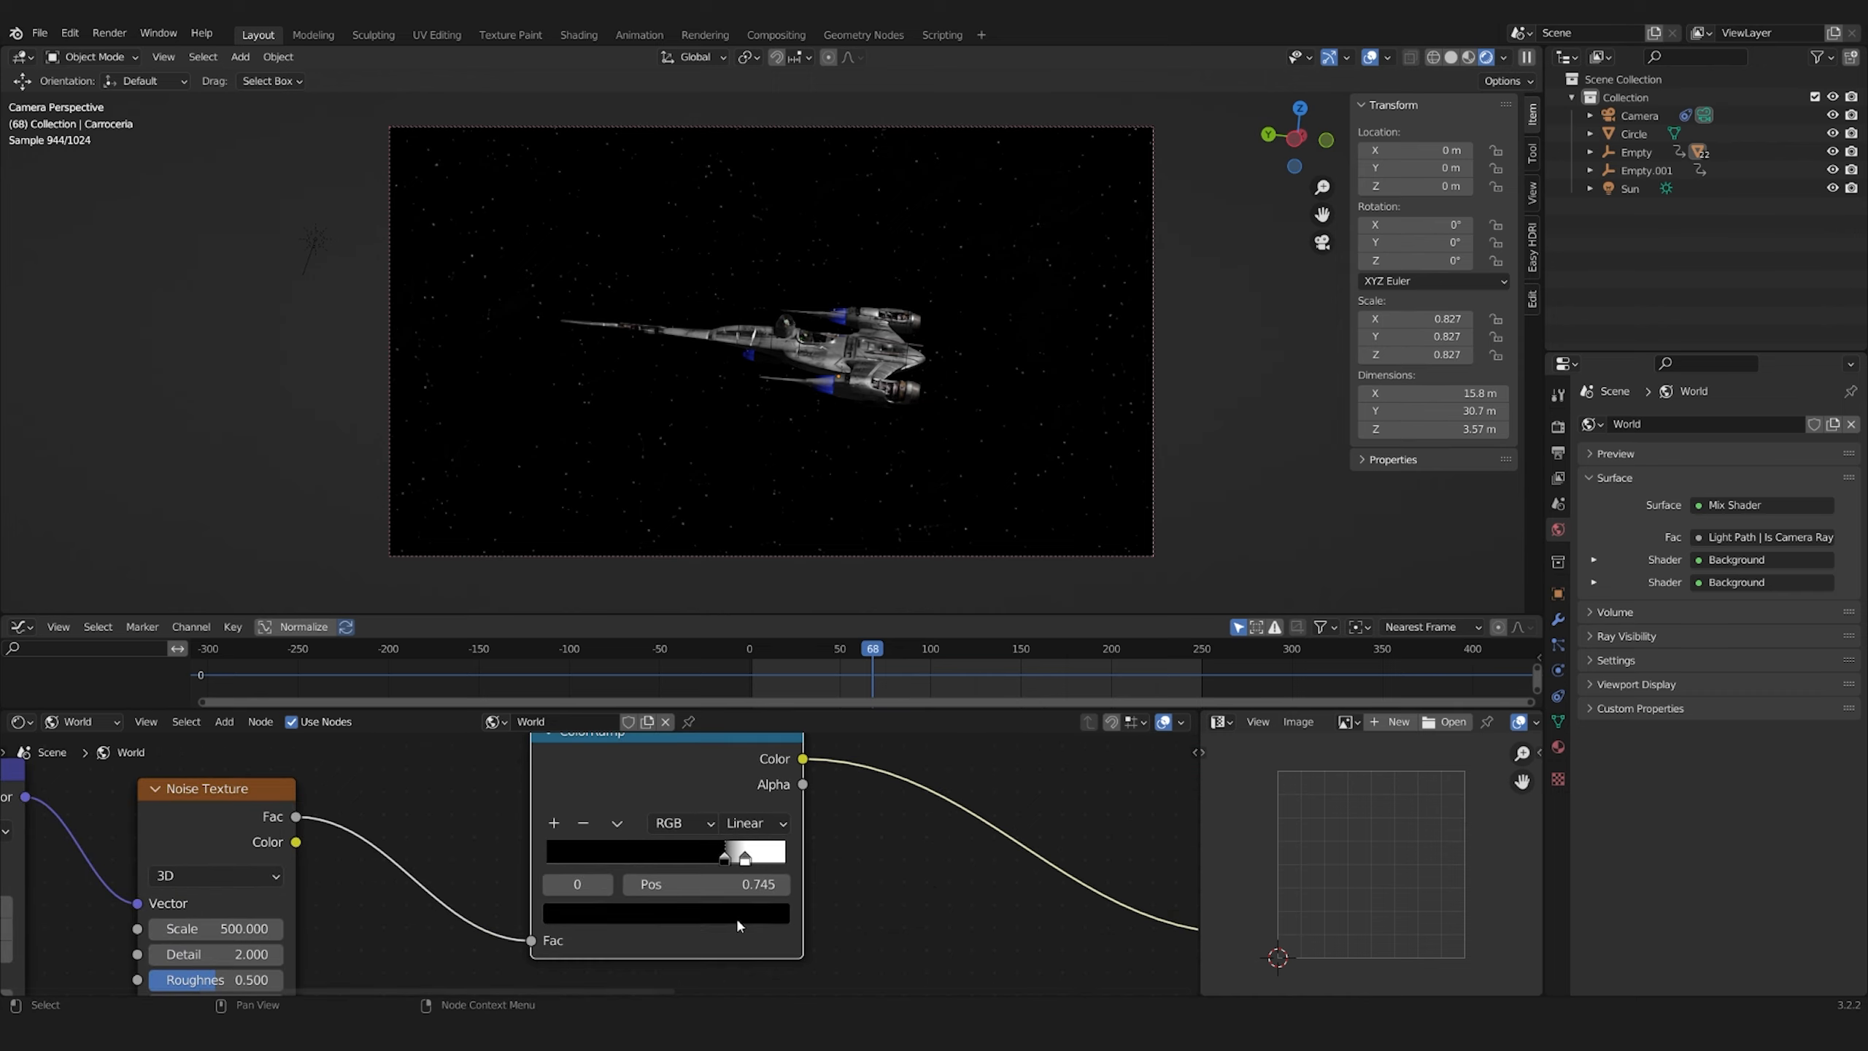
pyautogui.hotkey('ctrl', 'space')
pyautogui.scroll(2, 853, 628)
pyautogui.hotkey('ctrl', 'space')
pyautogui.moveTo(746, 861); pyautogui.dragTo(760, 861)
pyautogui.hotkey('ctrl', 'alt', 'space')
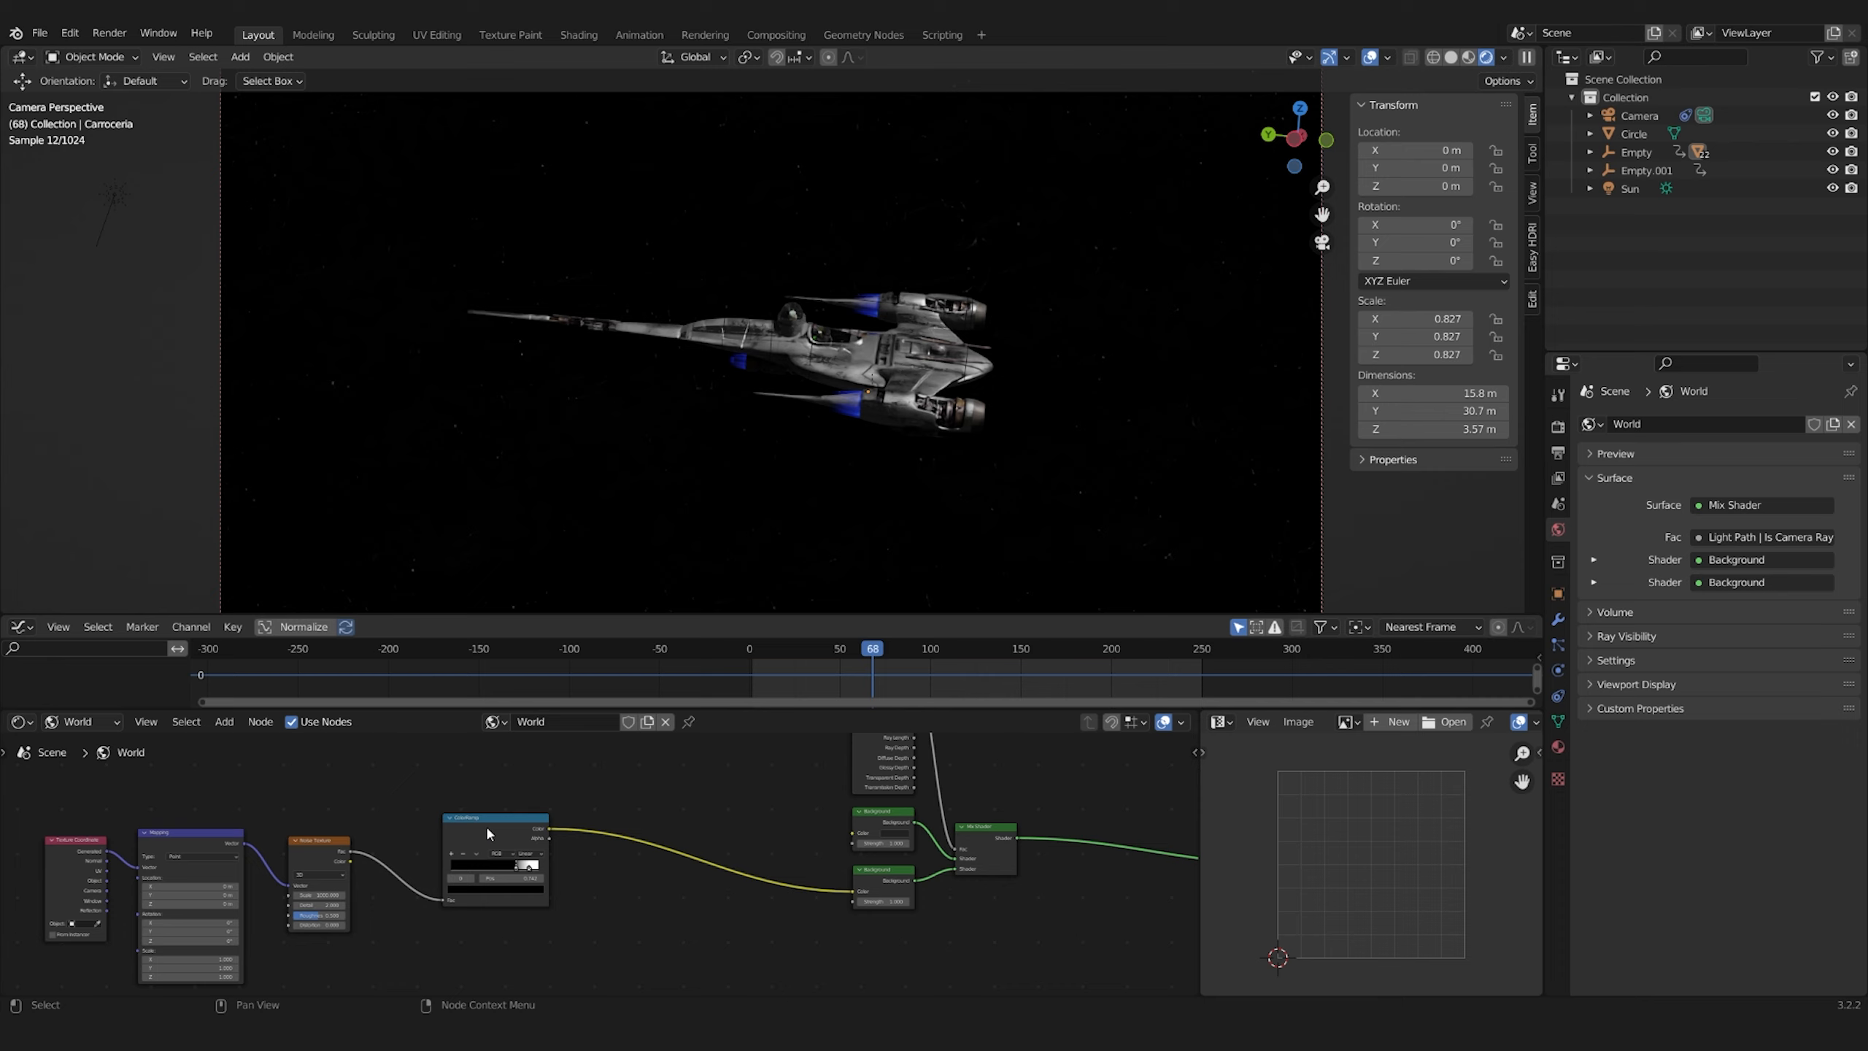
pyautogui.moveTo(441, 846); pyautogui.dragTo(647, 846, button='middle')
pyautogui.hotkey('shift', 'a')
pyautogui.click(640, 765)
pyautogui.click(560, 910)
pyautogui.keyDown('ctrl'); pyautogui.keyDown('shift'); pyautogui.click(560, 910); pyautogui.keyUp('shift'); pyautogui.keyUp('ctrl')
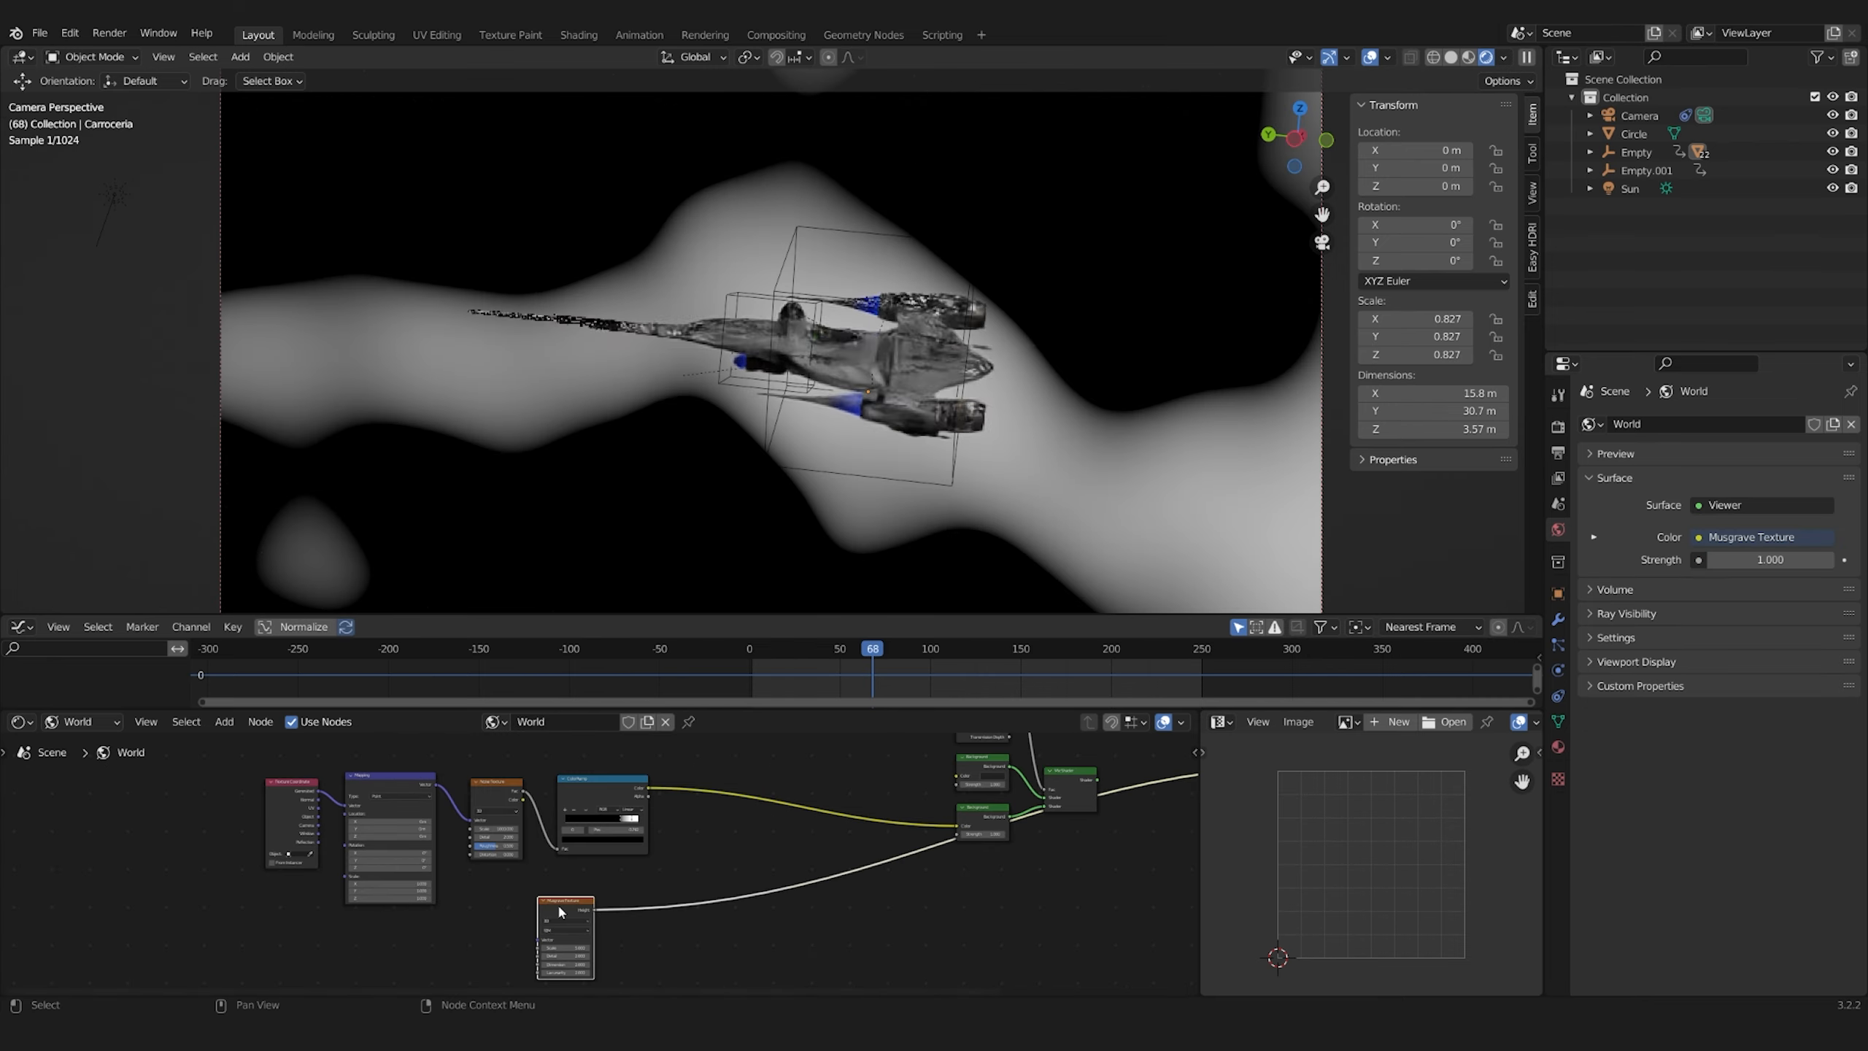
pyautogui.press('x')
# Add a Voronoi Texture with Texture Coordinate and Mapping nodes to the World shader
pyautogui.hotkey('shift', 'a')
pyautogui.moveTo(471, 885)
pyautogui.click(687, 868)
pyautogui.click(625, 910)
pyautogui.keyDown('ctrl'); pyautogui.keyDown('shift'); pyautogui.click(625, 910); pyautogui.keyUp('shift'); pyautogui.keyUp('ctrl')
pyautogui.hotkey('ctrl', 't')
pyautogui.moveTo(531, 976); pyautogui.dragTo(582, 976)
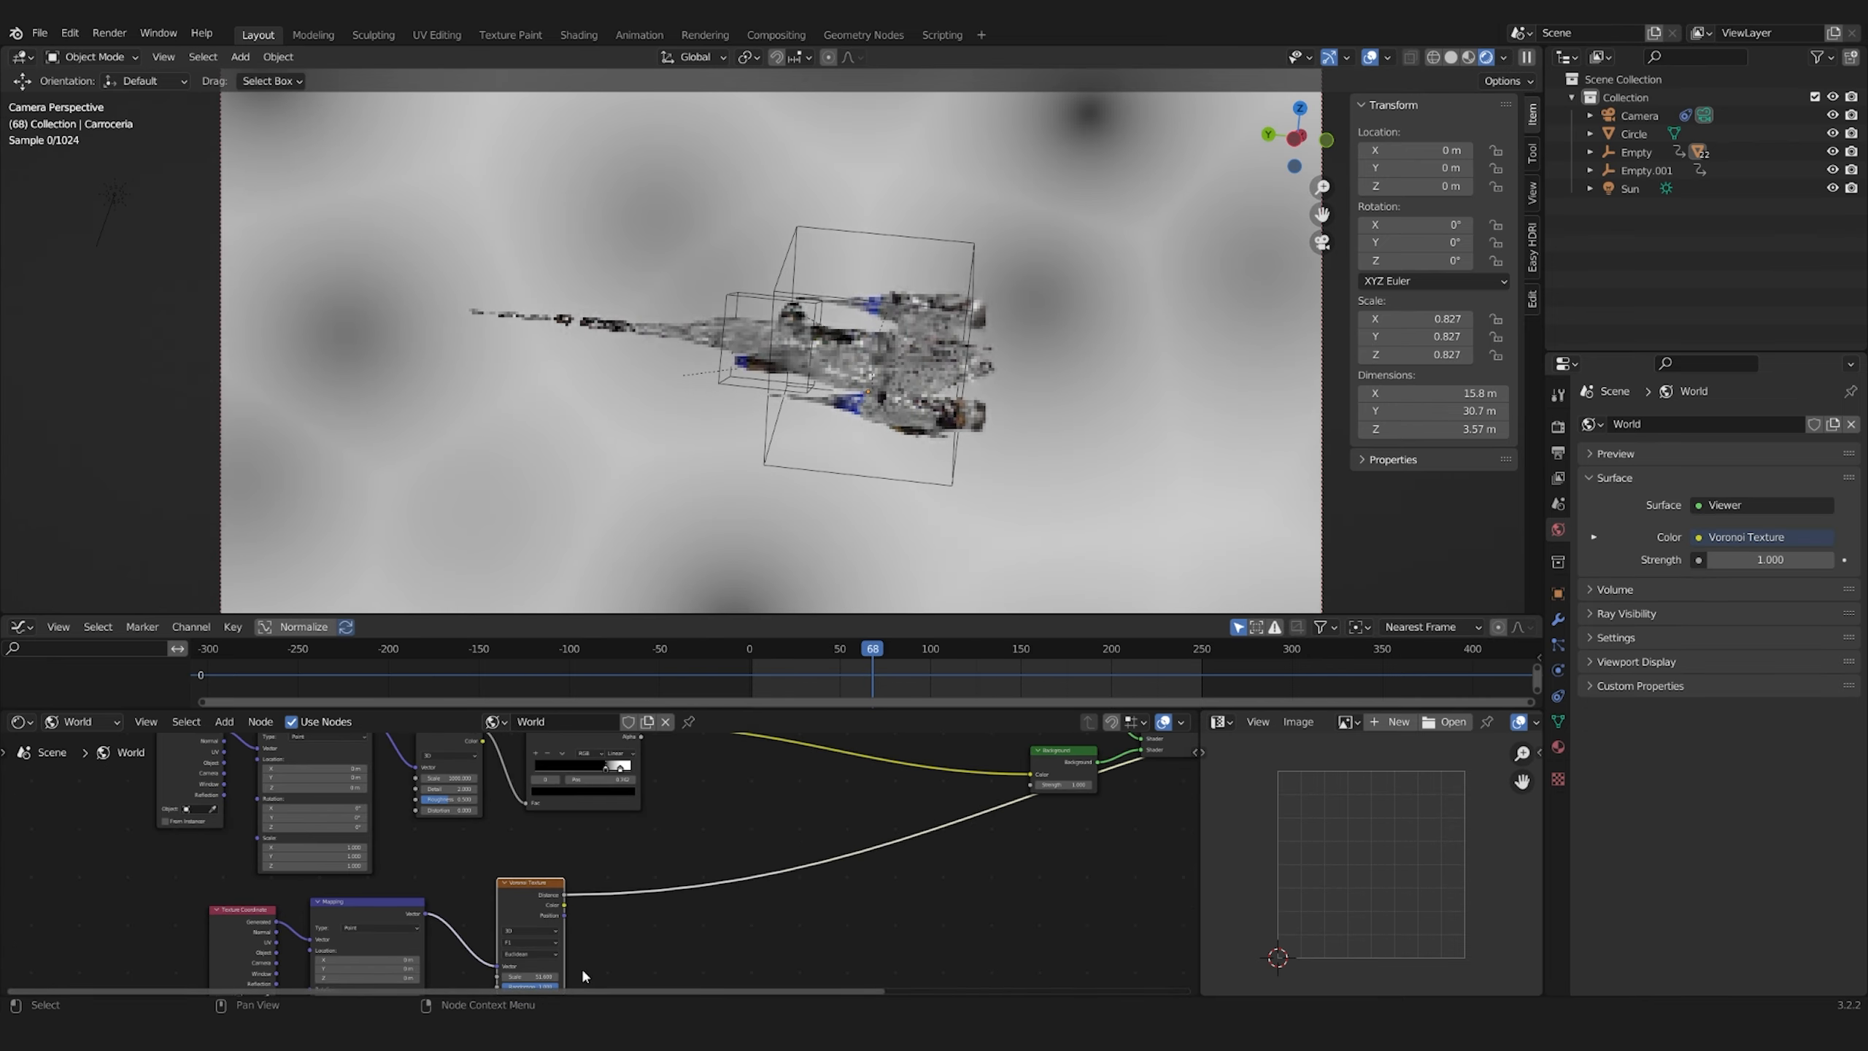
# Add a flipped ColorRamp after the Voronoi Texture and pull its black stop to about 0.051
pyautogui.hotkey('shift', 'a')
pyautogui.click(735, 639)
pyautogui.click(661, 855)
pyautogui.click(695, 898)
pyautogui.click(724, 918)
pyautogui.scroll(8, 735, 927)
pyautogui.moveTo(739, 957); pyautogui.dragTo(809, 957)
pyautogui.moveTo(957, 957); pyautogui.dragTo(741, 958)
pyautogui.moveTo(842, 958); pyautogui.dragTo(749, 958)
pyautogui.scroll(-2, 588, 919)
# Set the Voronoi Texture's scale to 200
pyautogui.moveTo(411, 978); pyautogui.dragTo(548, 809, button='middle')
pyautogui.doubleClick(610, 885)
pyautogui.write('200')
pyautogui.press('Return')
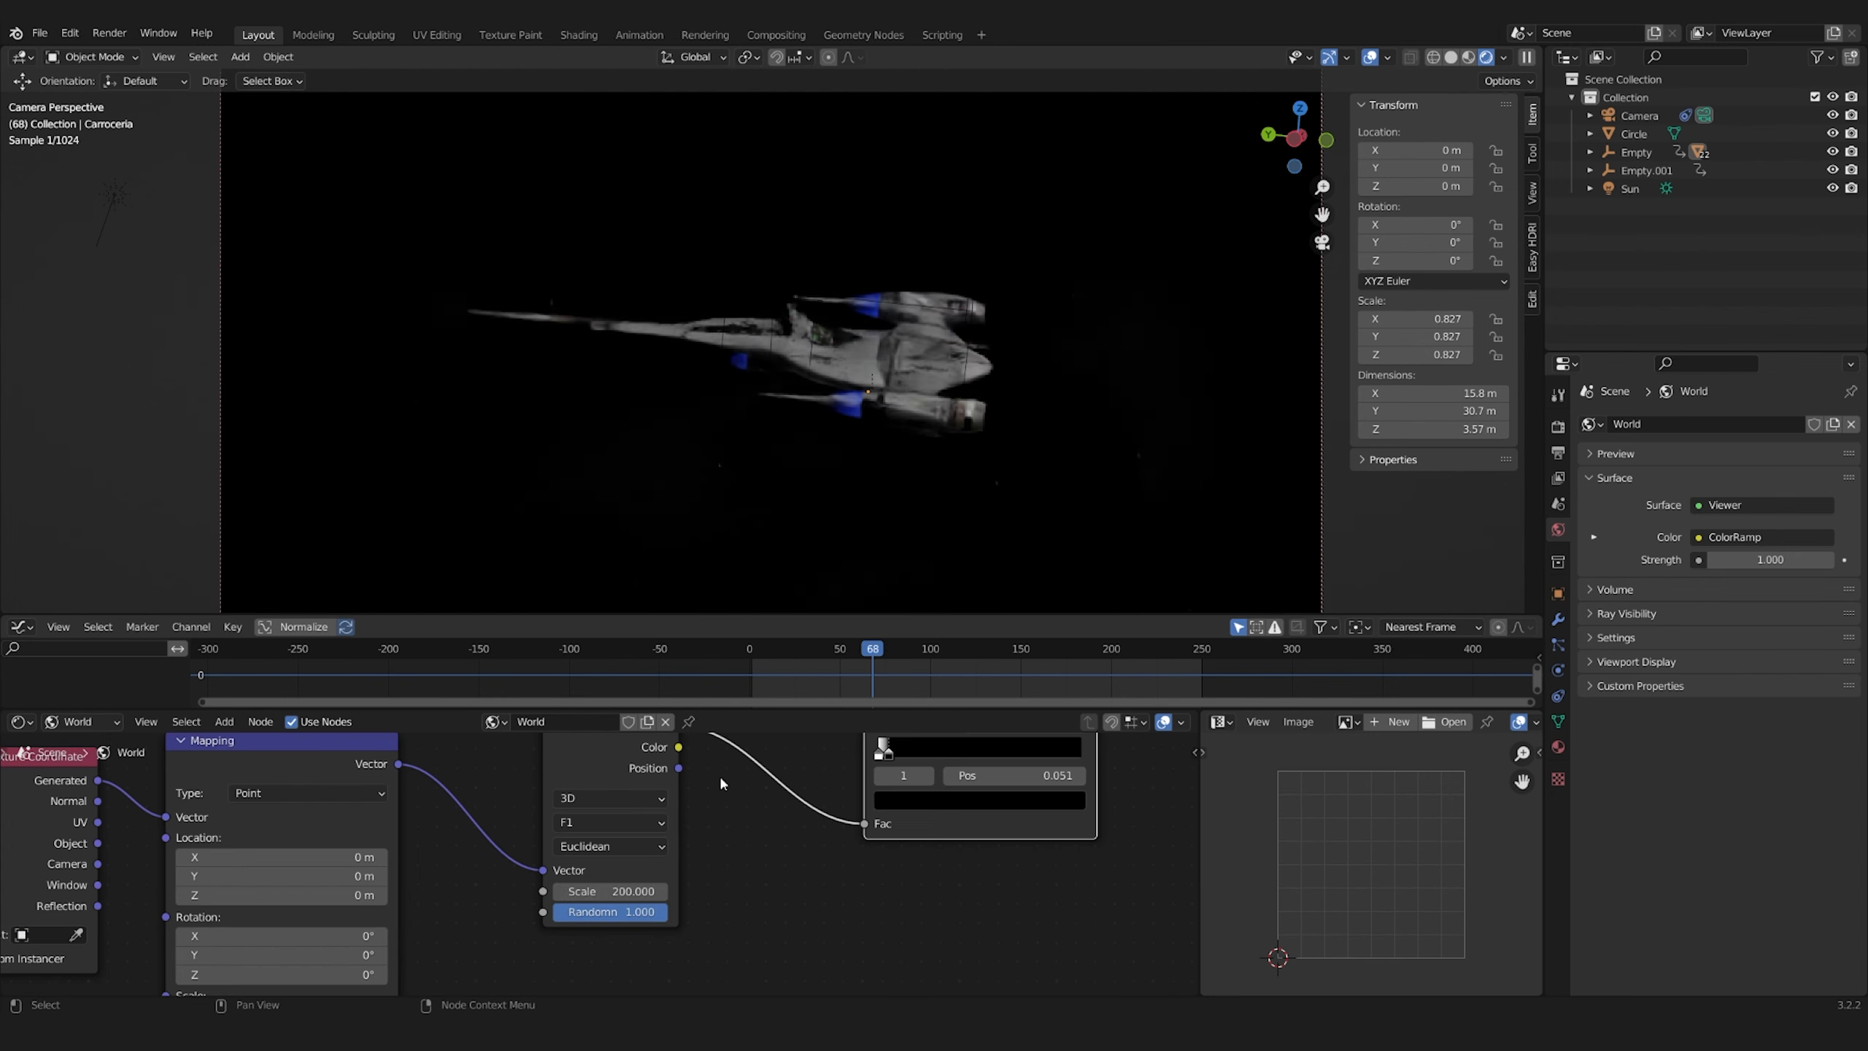
pyautogui.scroll(-3, 720, 785)
pyautogui.moveTo(721, 784); pyautogui.dragTo(656, 864, button='middle')
pyautogui.scroll(3, 580, 944)
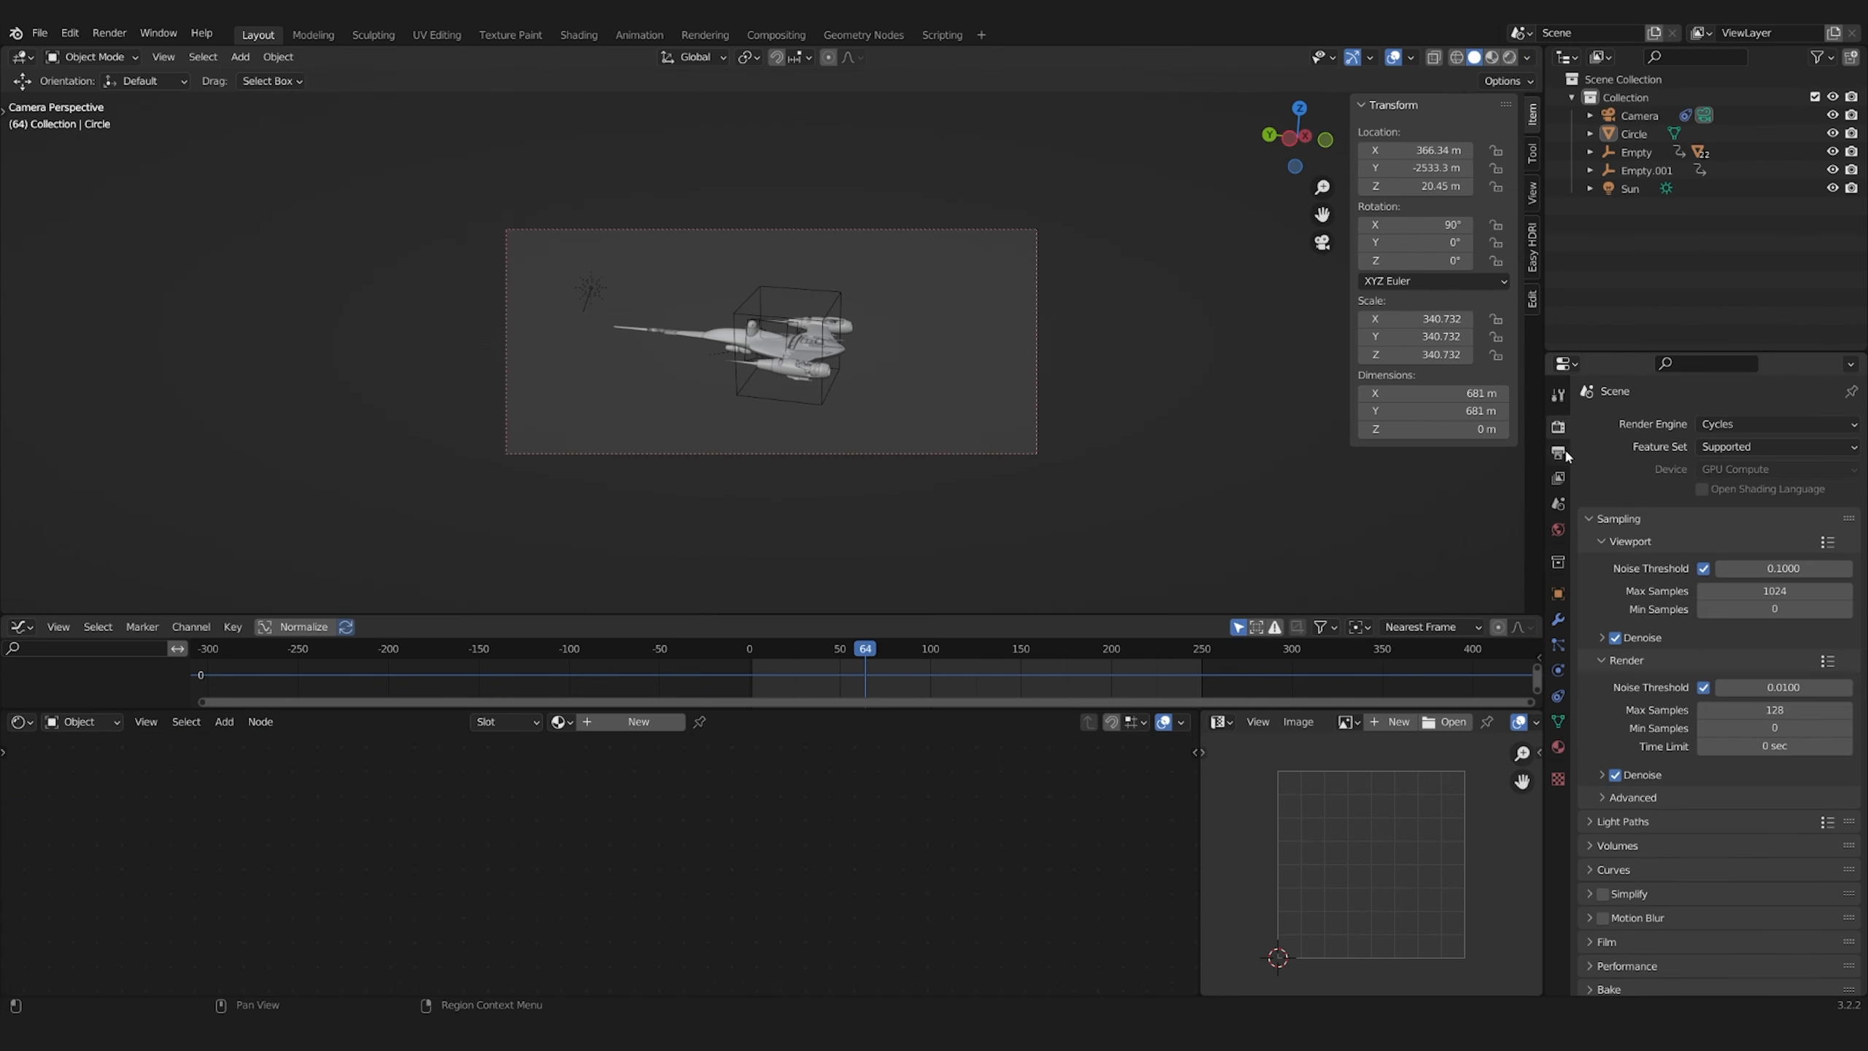
# Save the file, render frame 64 with Motion Blur enabled and inspect the ship in the render
pyautogui.hotkey('ctrl', 's')
pyautogui.press('F12')
pyautogui.scroll(2, 905, 468)
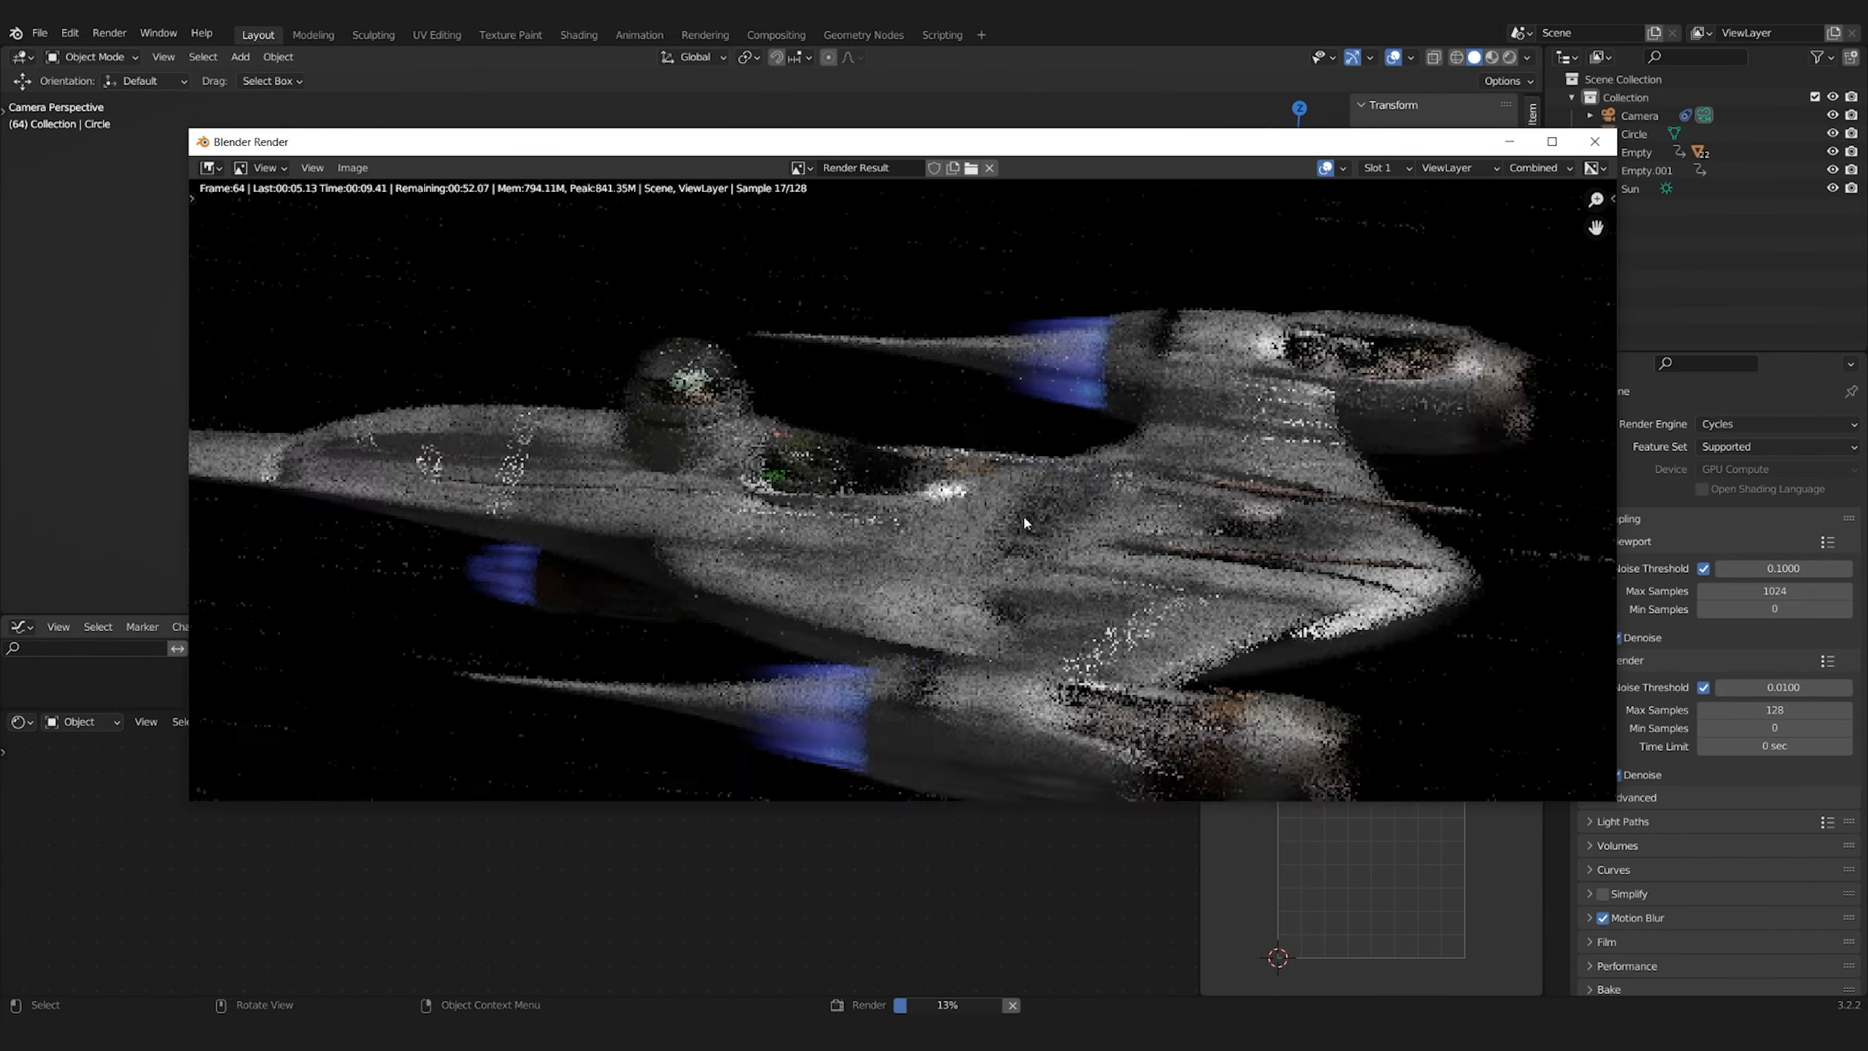
pyautogui.scroll(3, 926, 505)
pyautogui.scroll(-5, 1030, 515)
pyautogui.scroll(8, 903, 473)
pyautogui.scroll(-8, 905, 500)
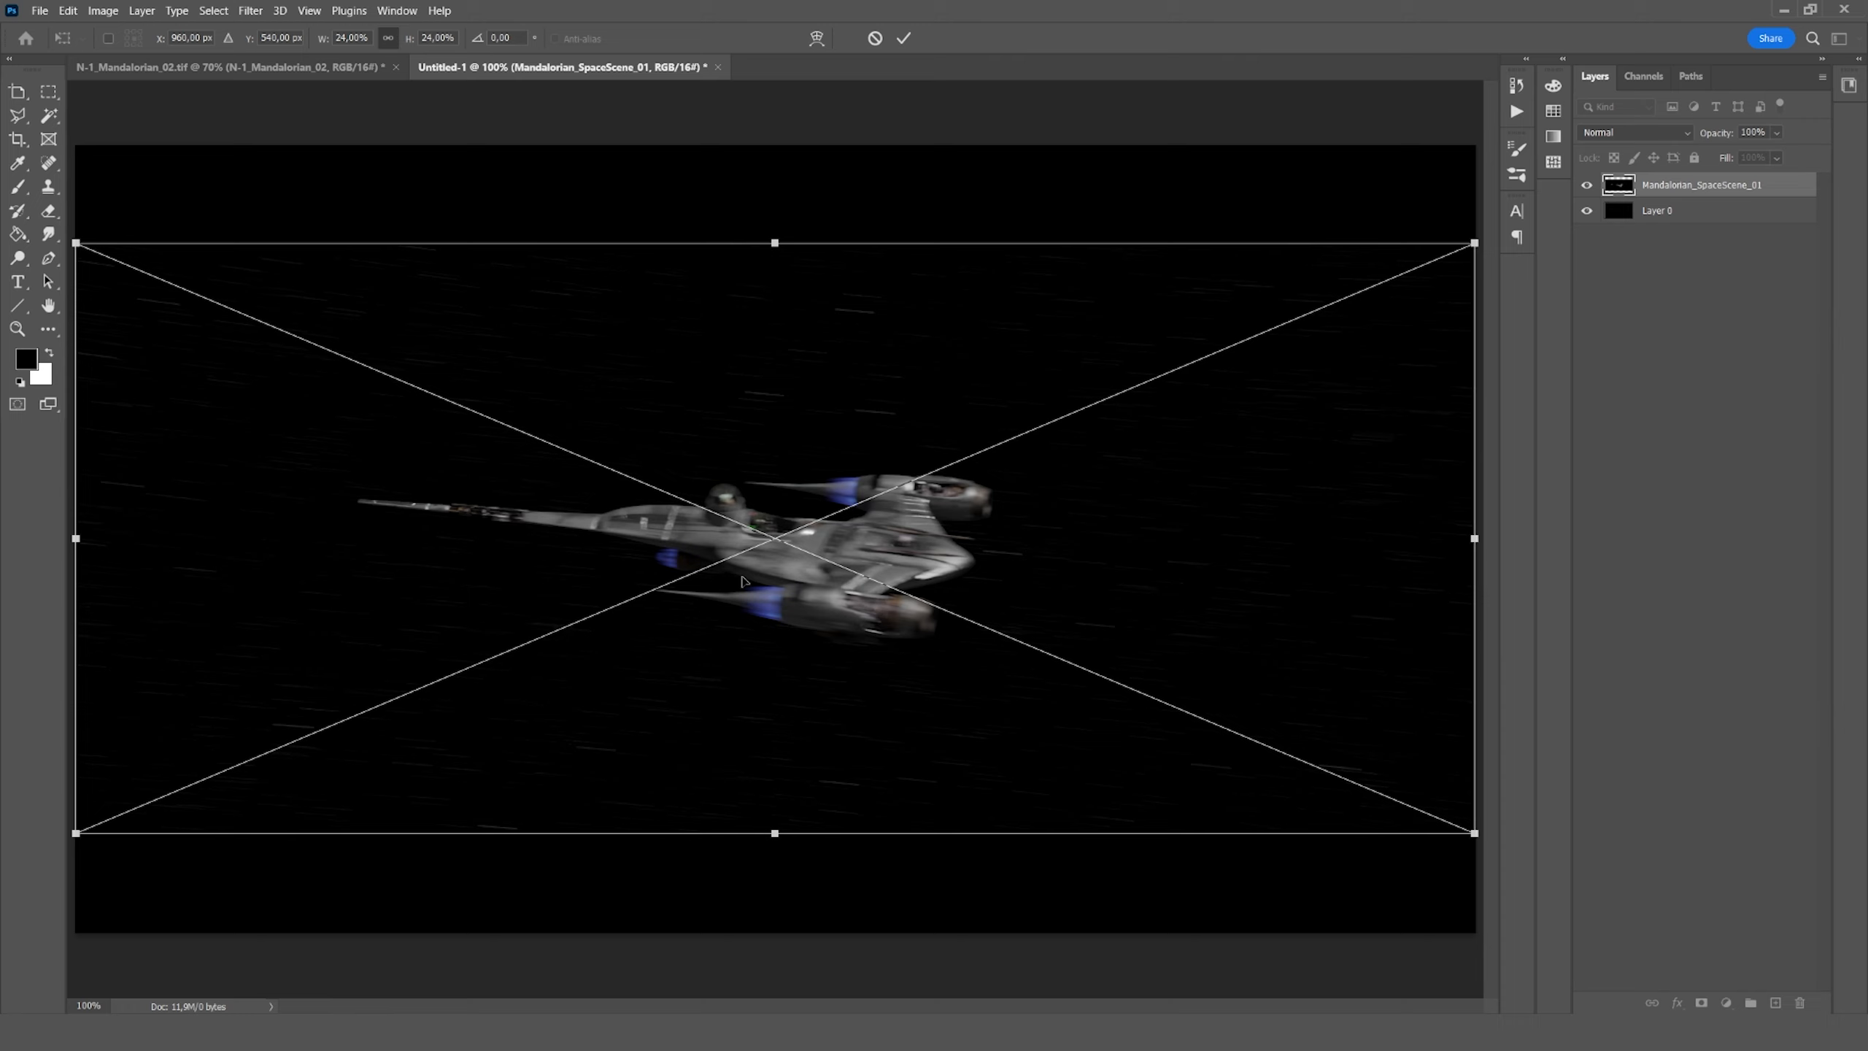
# Switch to Photoshop and apply a Camera Raw Filter with a Curve adjustment to the Mandalorian_SpaceScene_01 layer
pyautogui.rightClick(1614, 186)
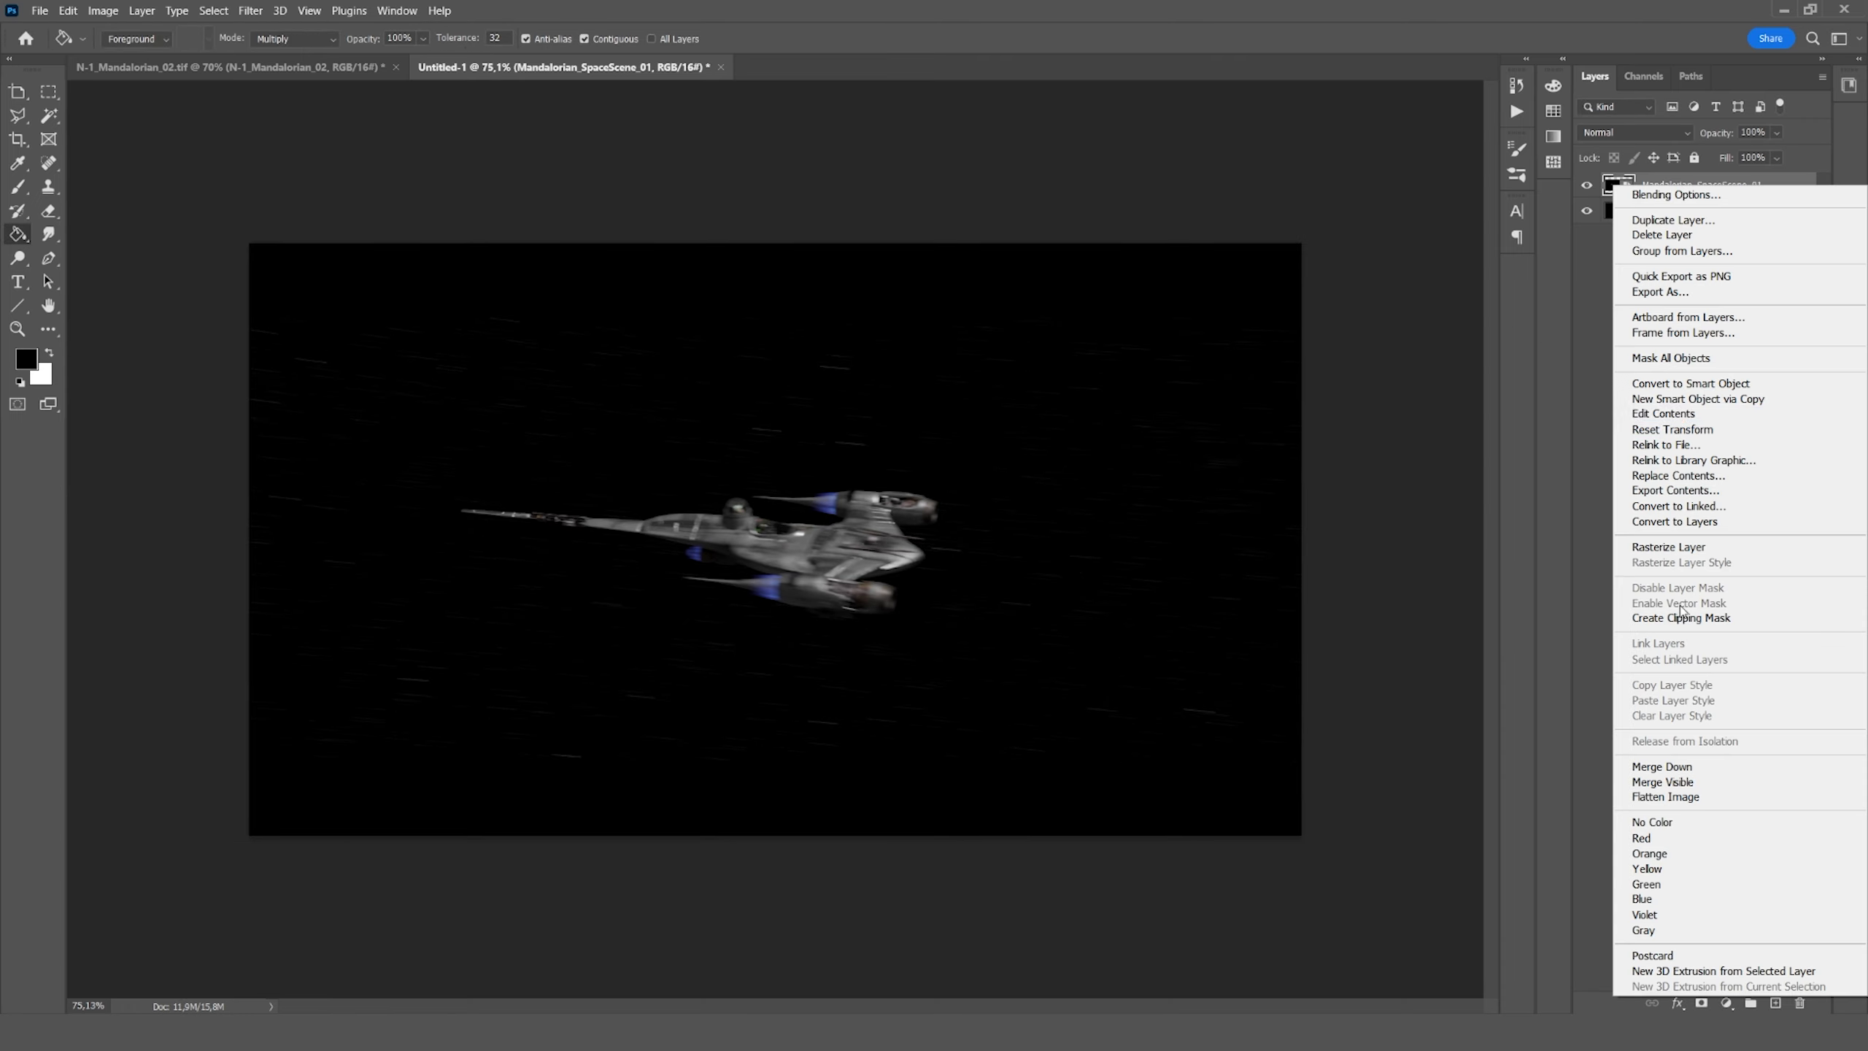
pyautogui.click(1755, 399)
pyautogui.hotkey('shift', 'ctrl', 'a')
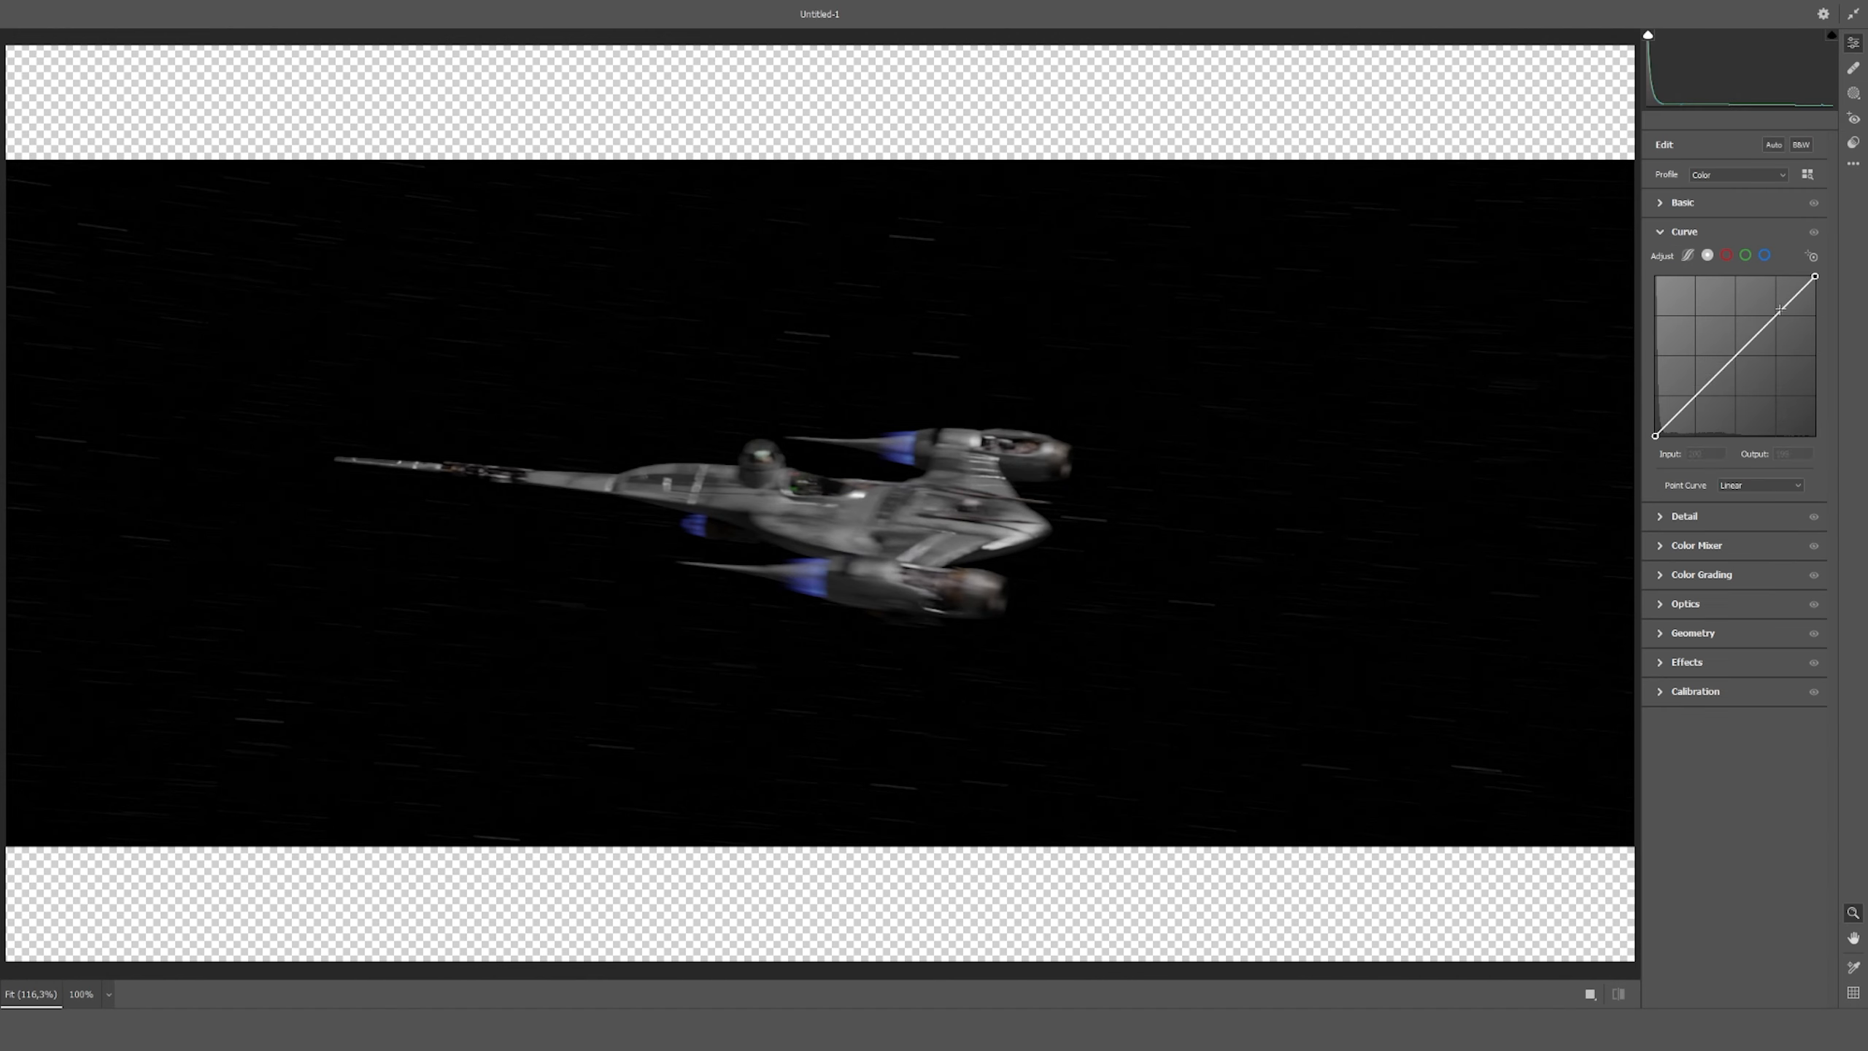
pyautogui.press('Return')
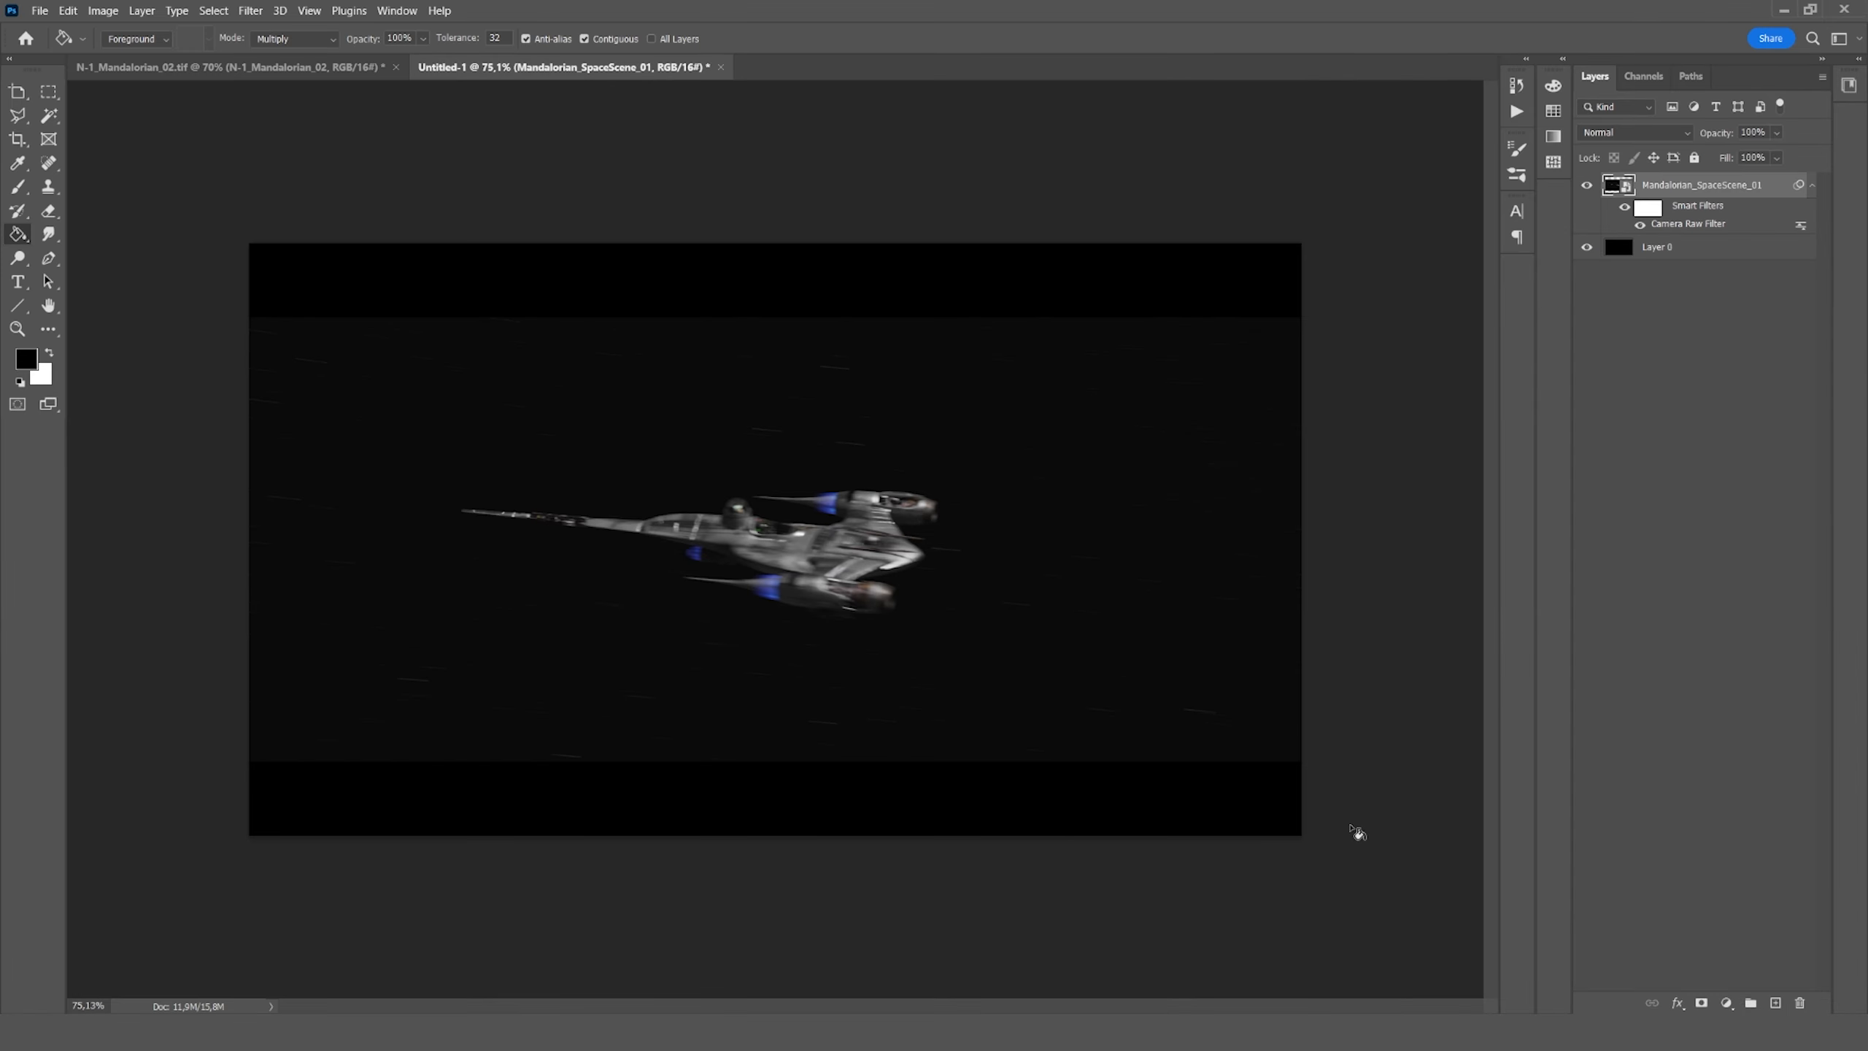
# Reopen the layer's Camera Raw Filter and set Texture to +8, Clarity to +9 and Sharpening to 10
pyautogui.doubleClick(1667, 225)
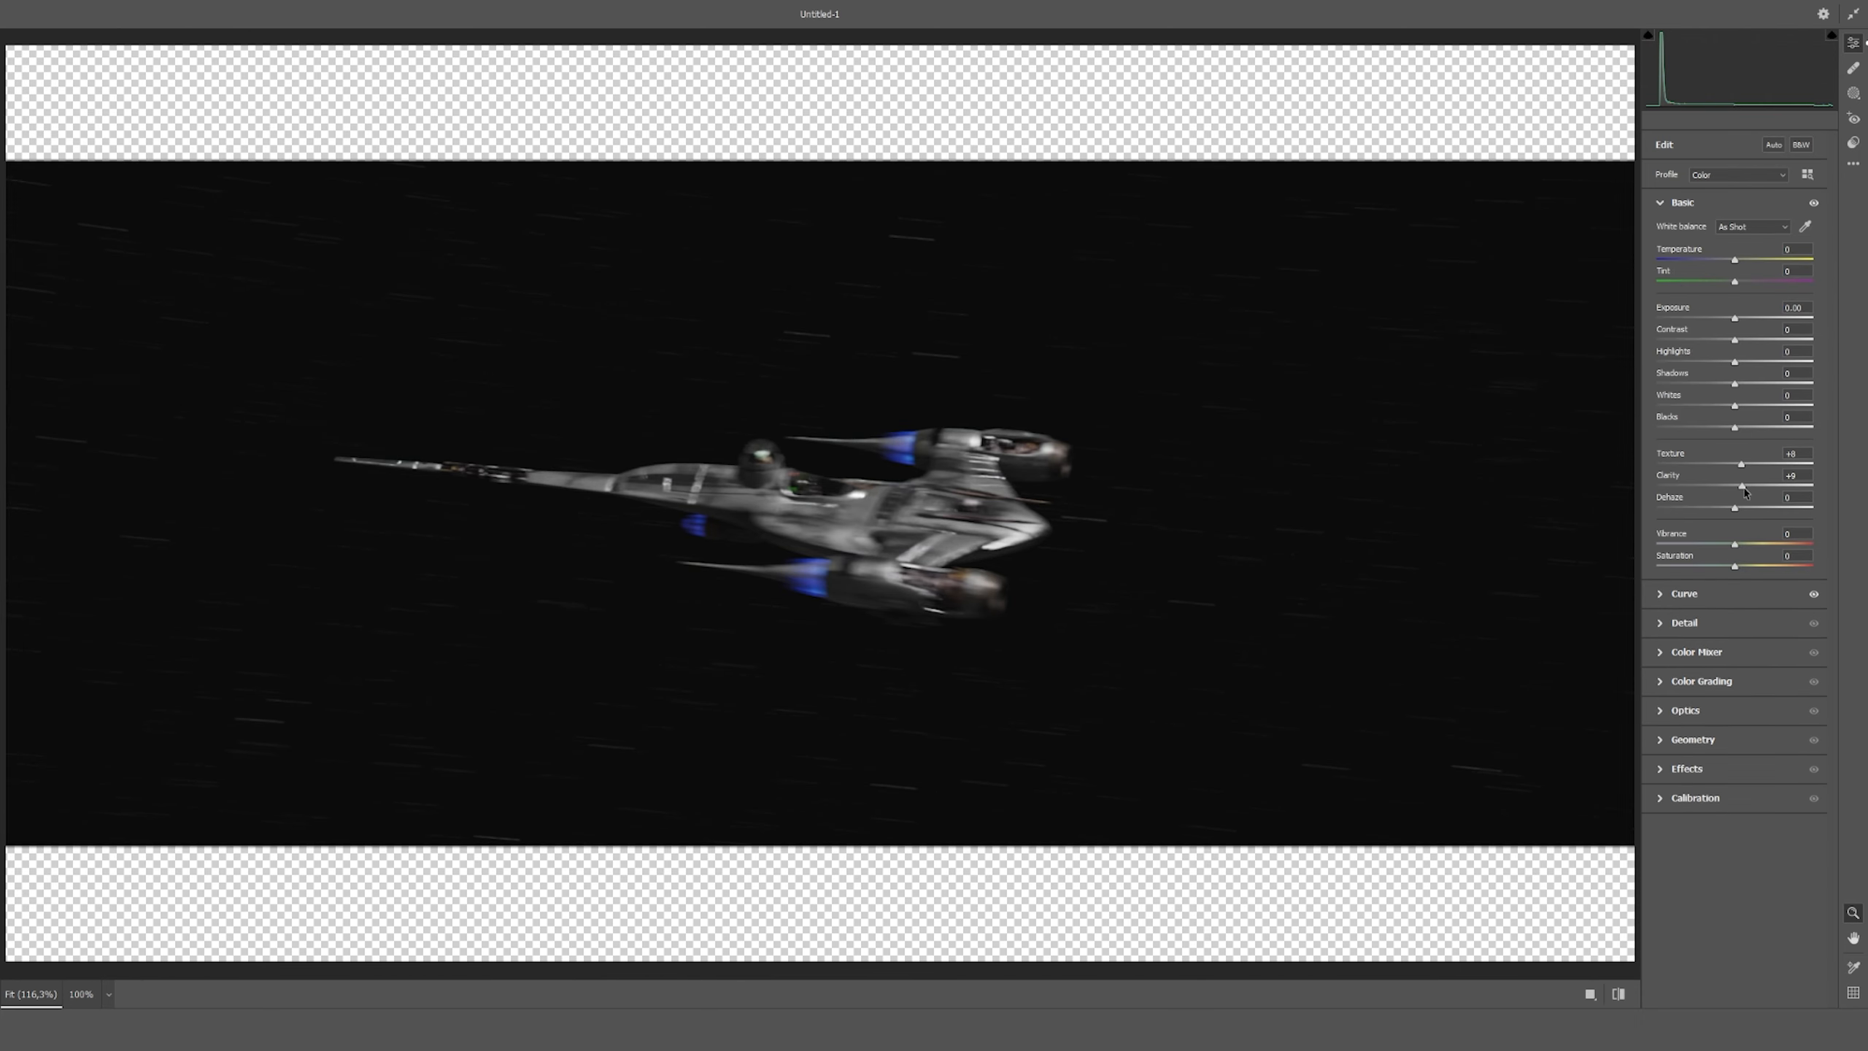
pyautogui.click(1691, 622)
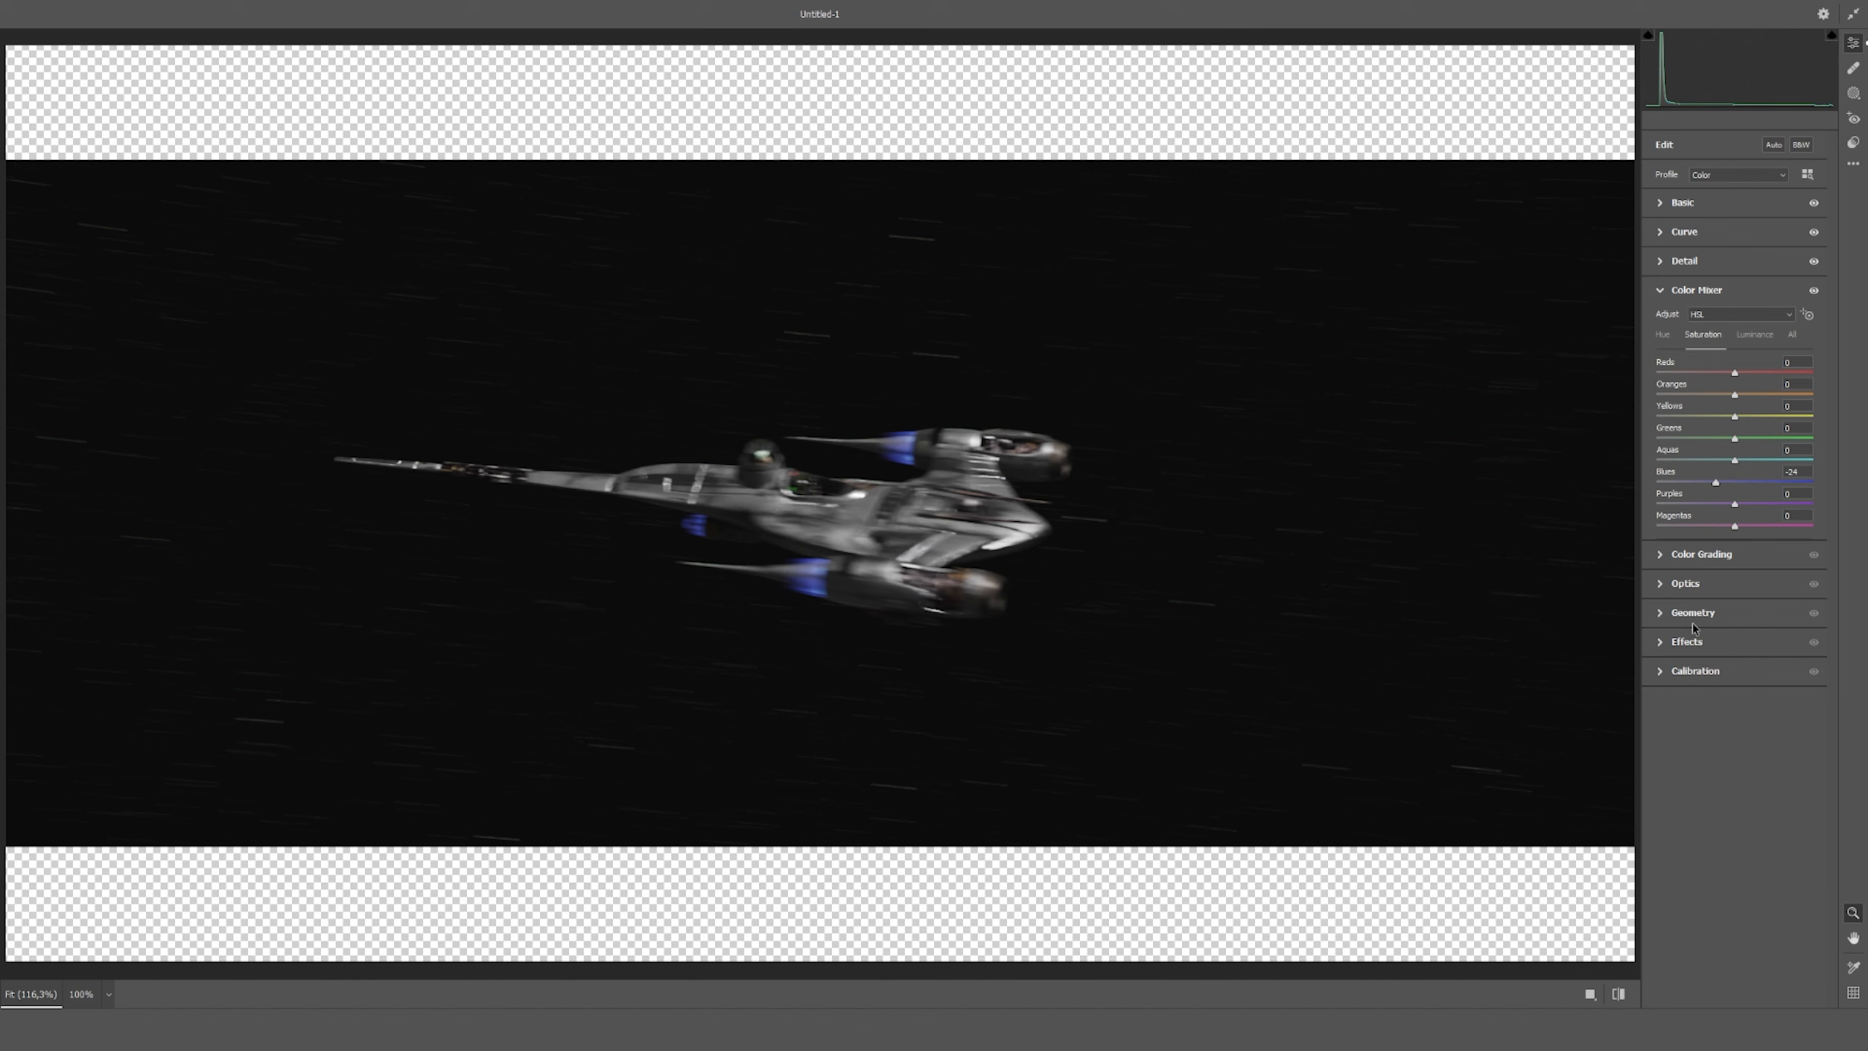
pyautogui.click(1687, 640)
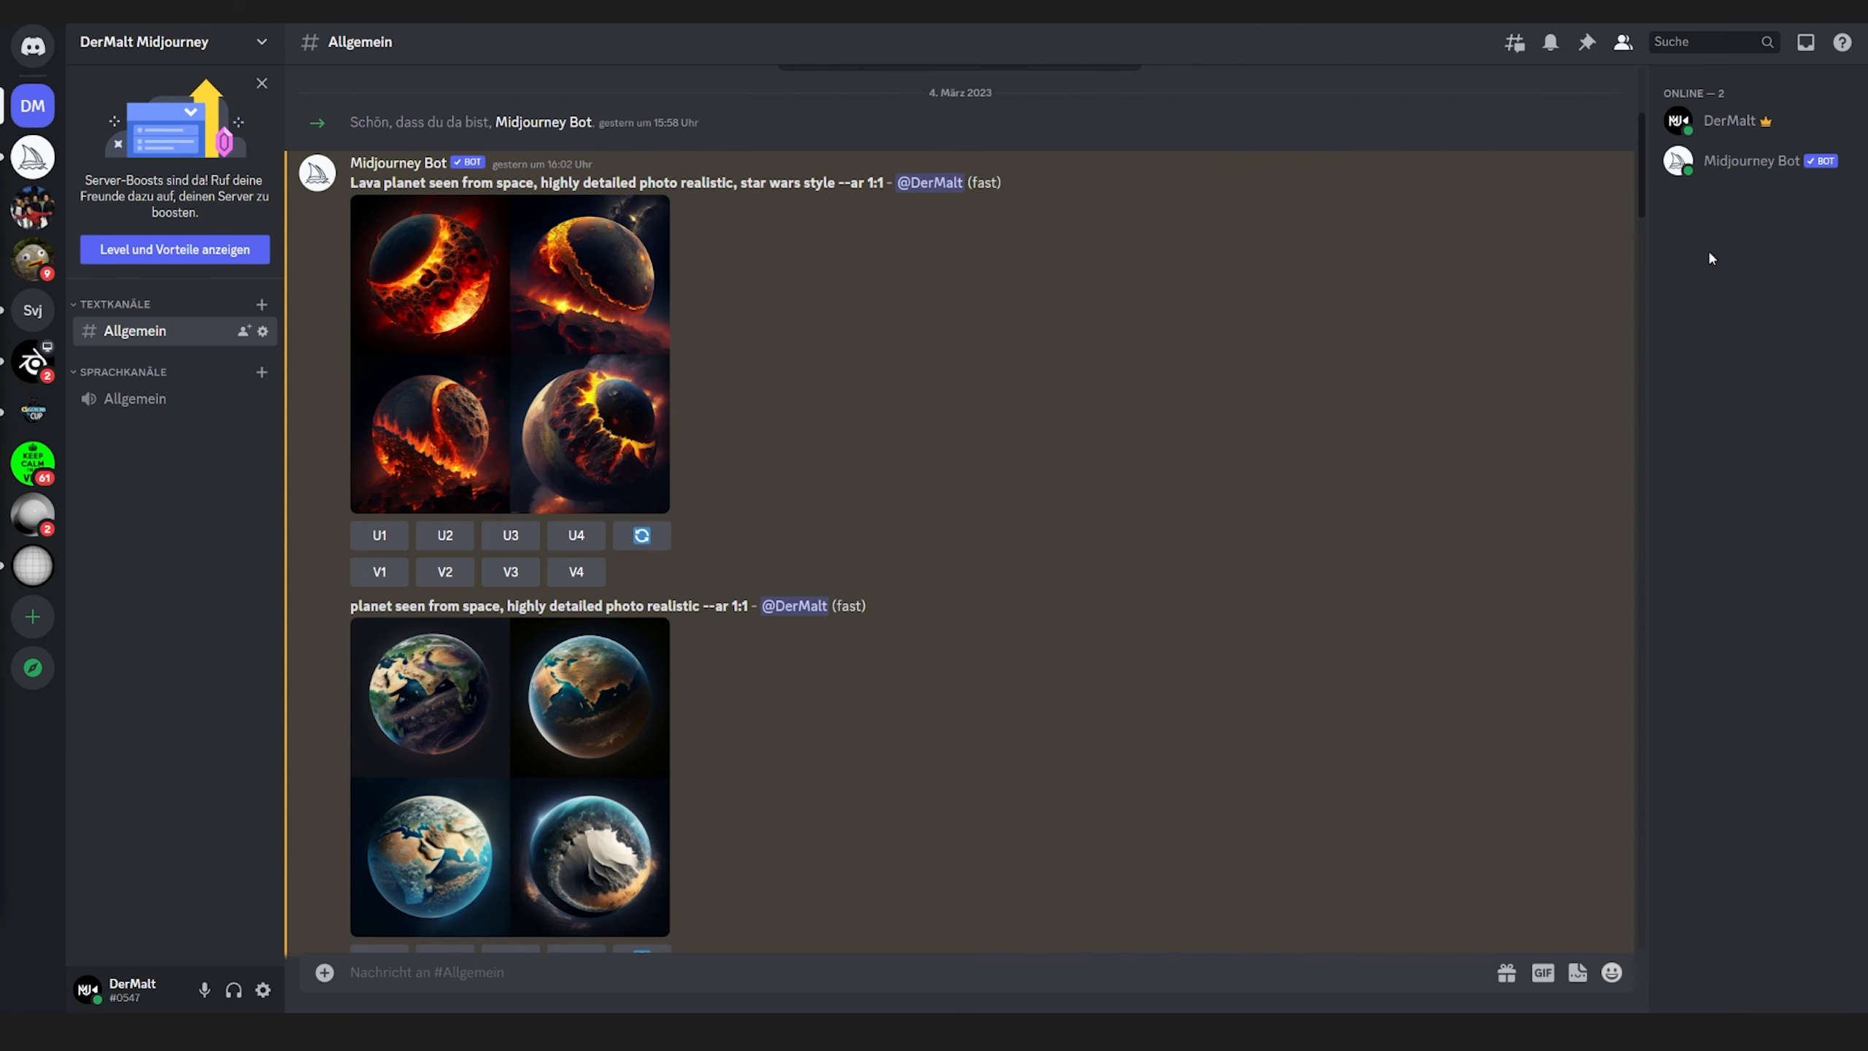
# Switch to Discord and look through the Midjourney planet images in the Allgemein channel, enlarging several of the grids
pyautogui.moveTo(1643, 161); pyautogui.dragTo(1638, 308)
pyautogui.click(591, 465)
pyautogui.click(1568, 304)
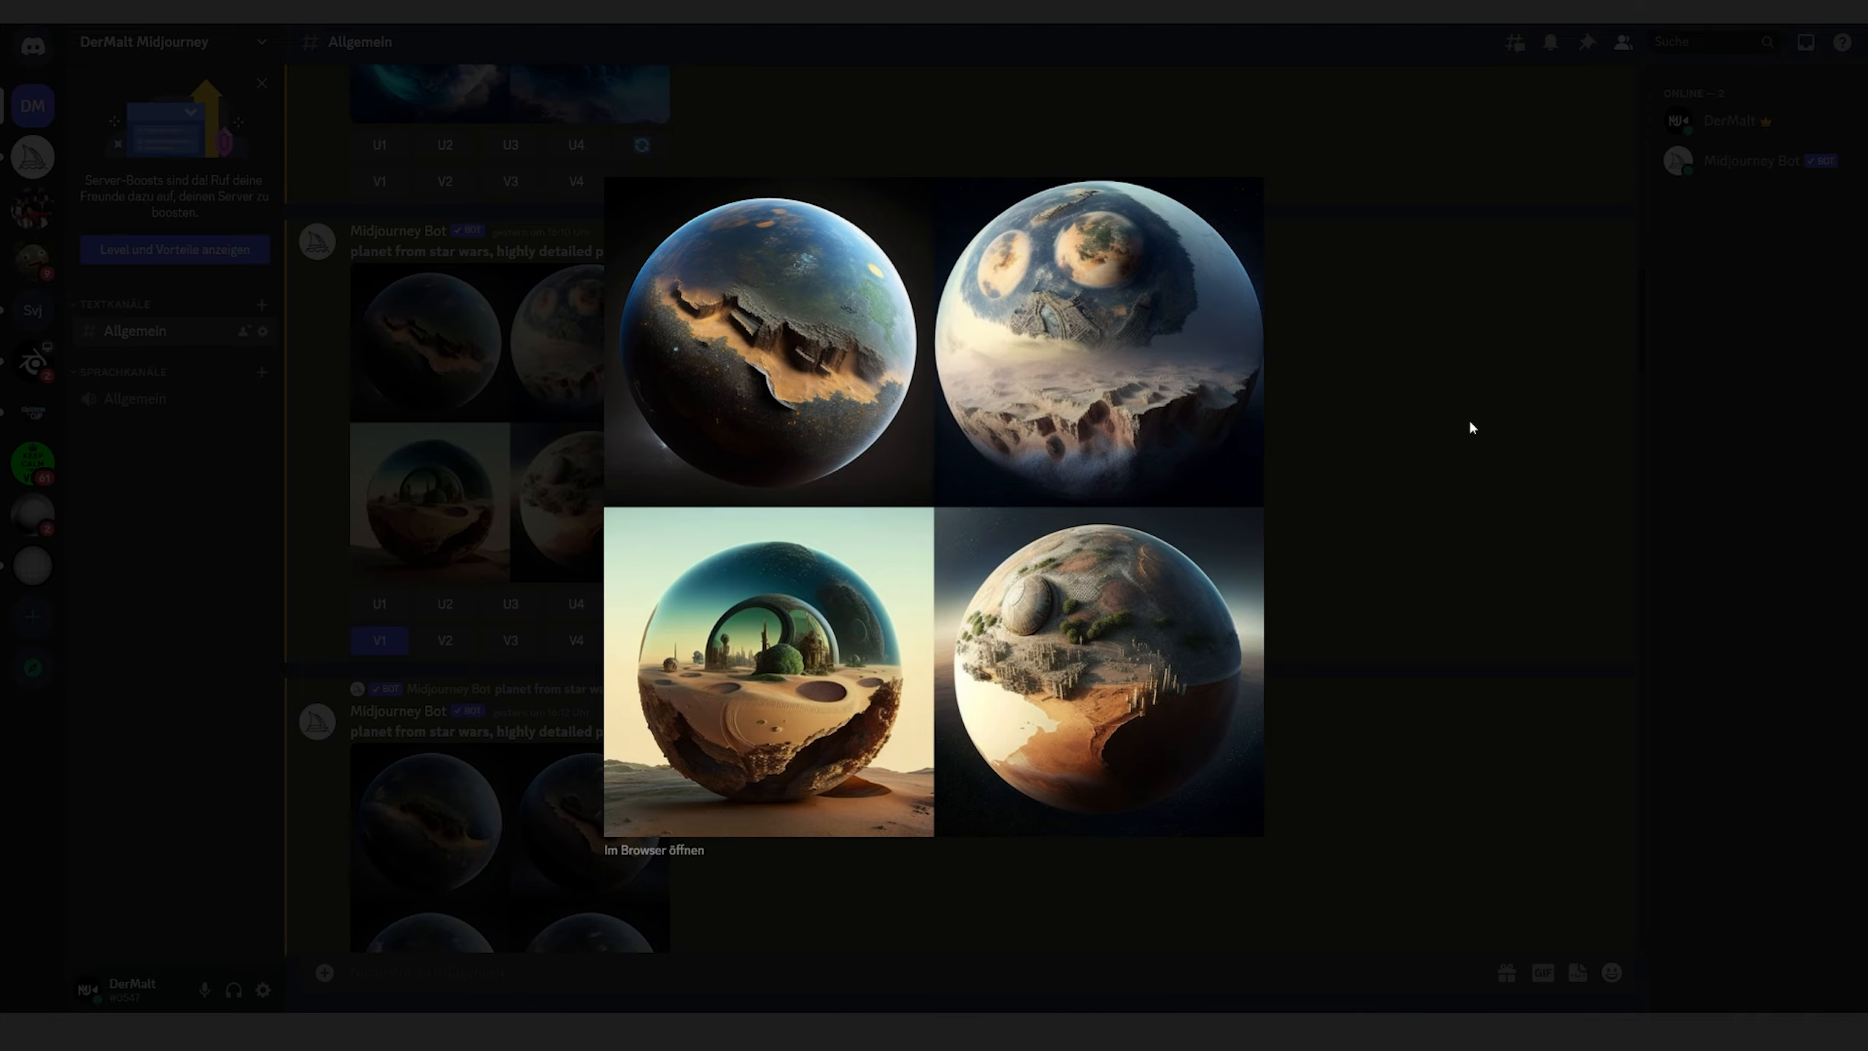
pyautogui.click(1470, 427)
pyautogui.moveTo(1626, 275); pyautogui.dragTo(1646, 486)
pyautogui.click(581, 354)
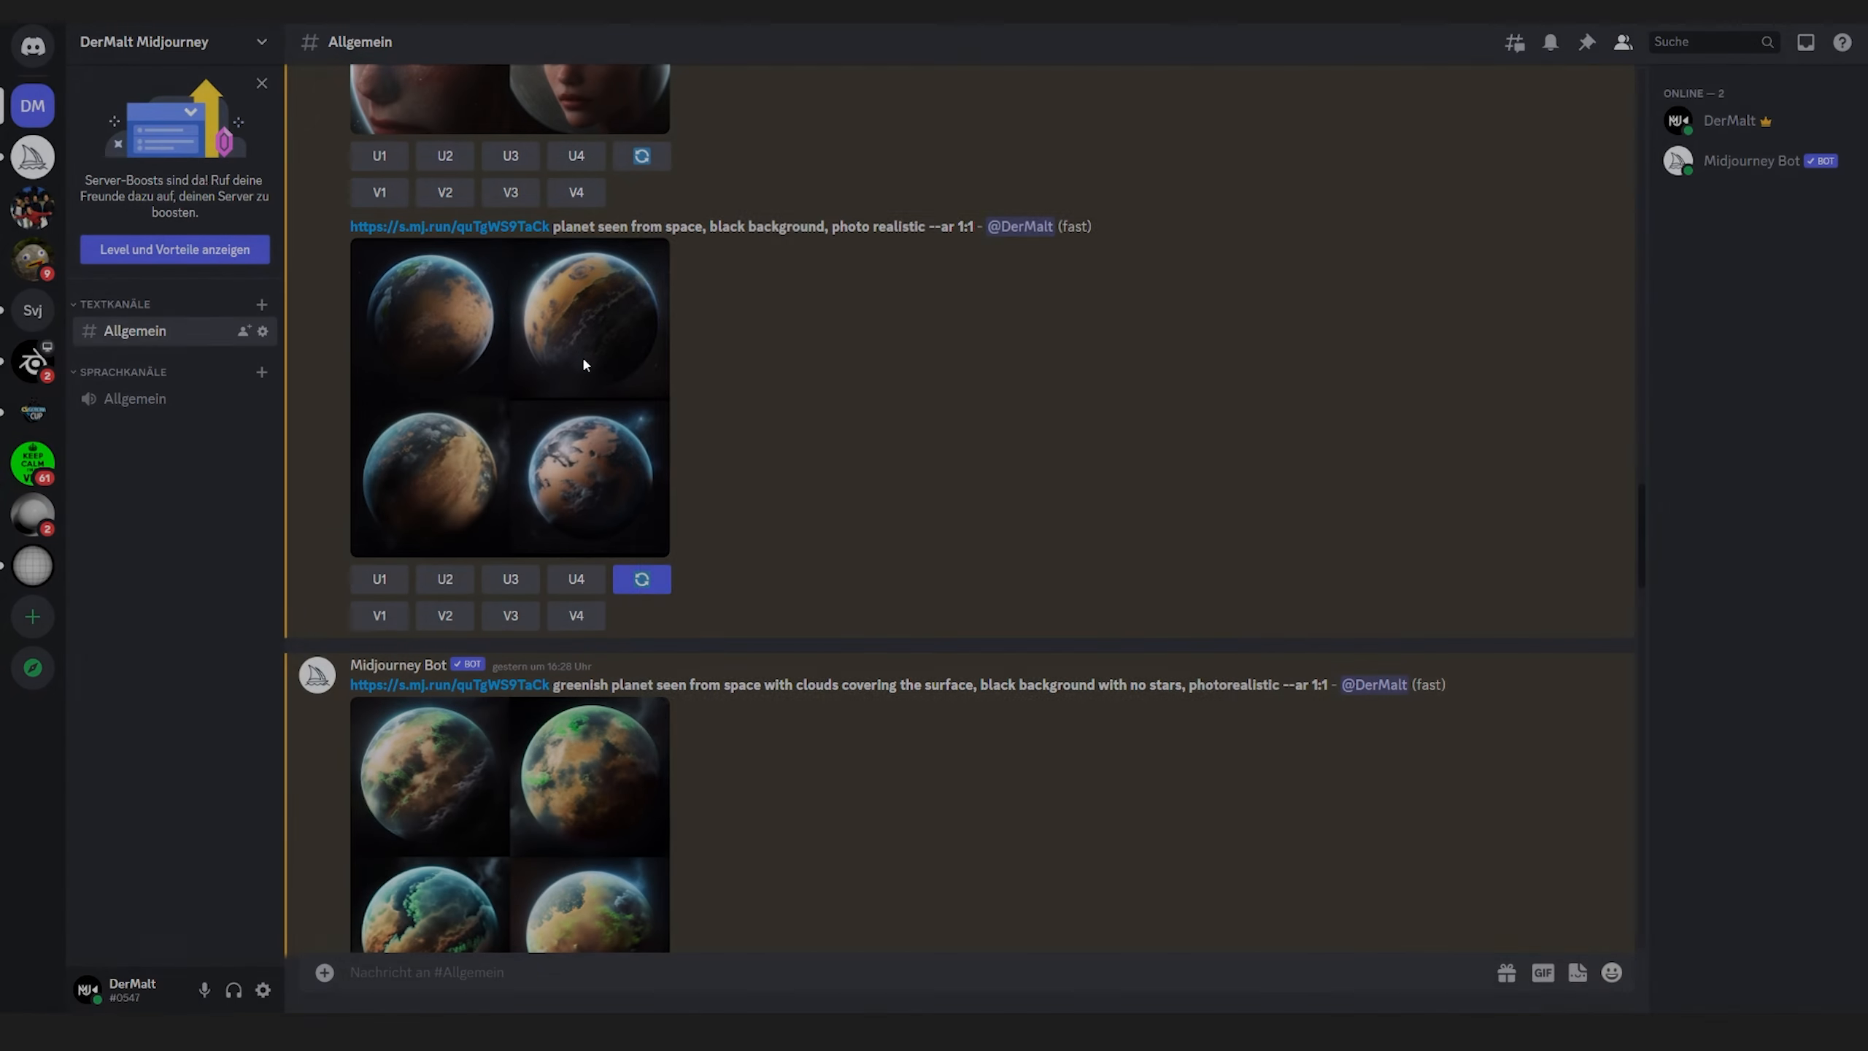
pyautogui.click(1344, 407)
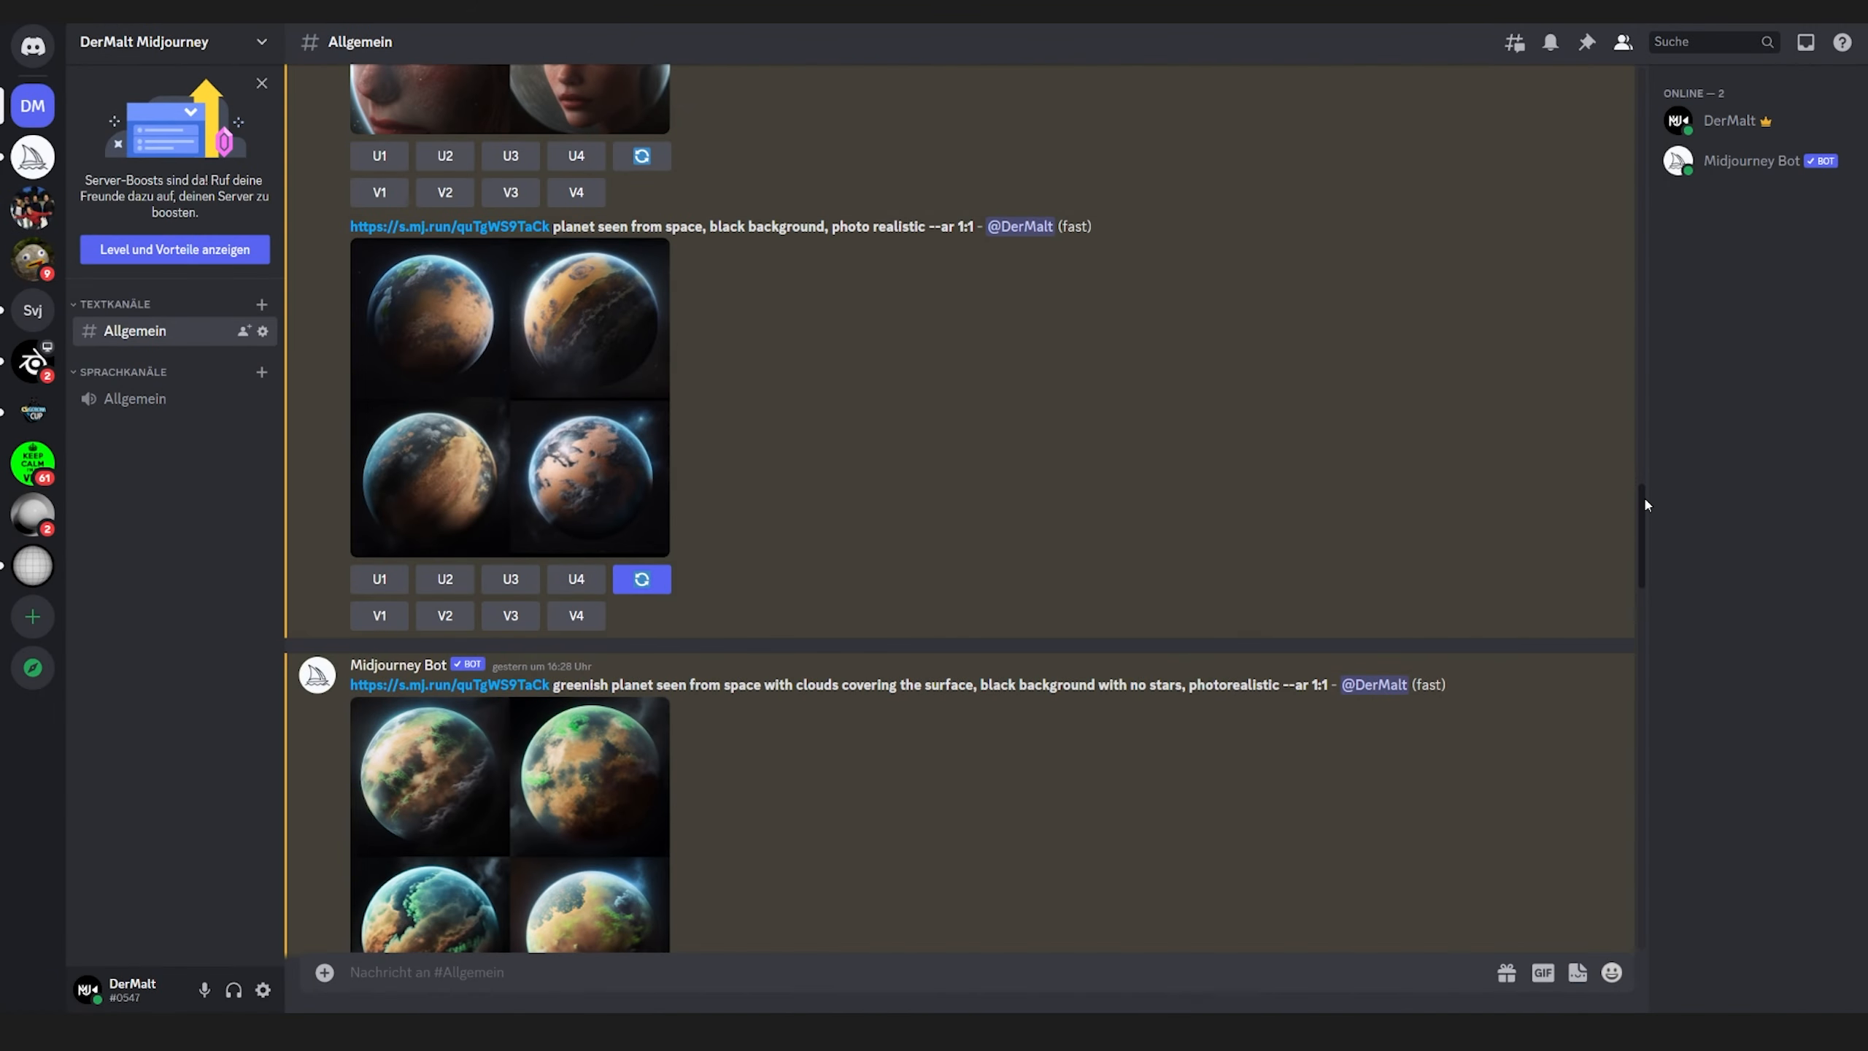
pyautogui.moveTo(1643, 495); pyautogui.dragTo(1662, 647)
pyautogui.click(564, 514)
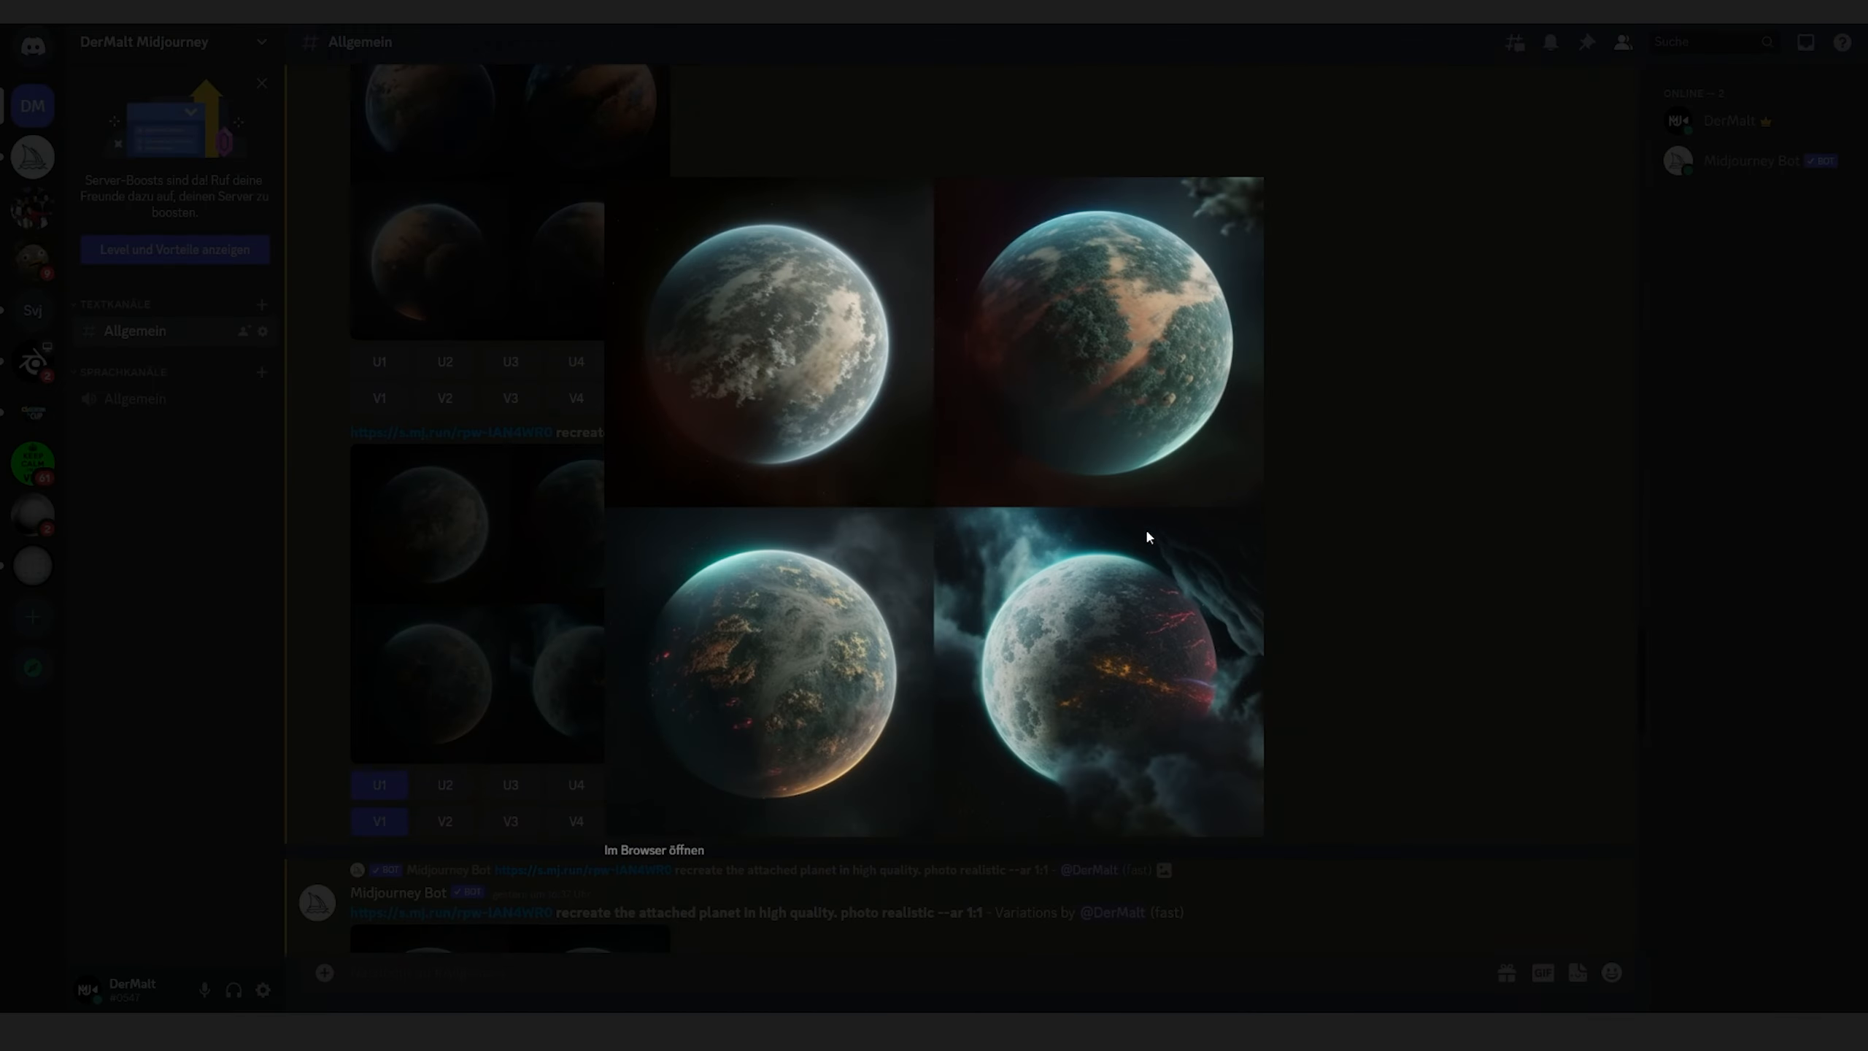
pyautogui.click(1427, 548)
pyautogui.moveTo(1643, 637); pyautogui.dragTo(1646, 856)
pyautogui.click(571, 422)
pyautogui.click(1470, 559)
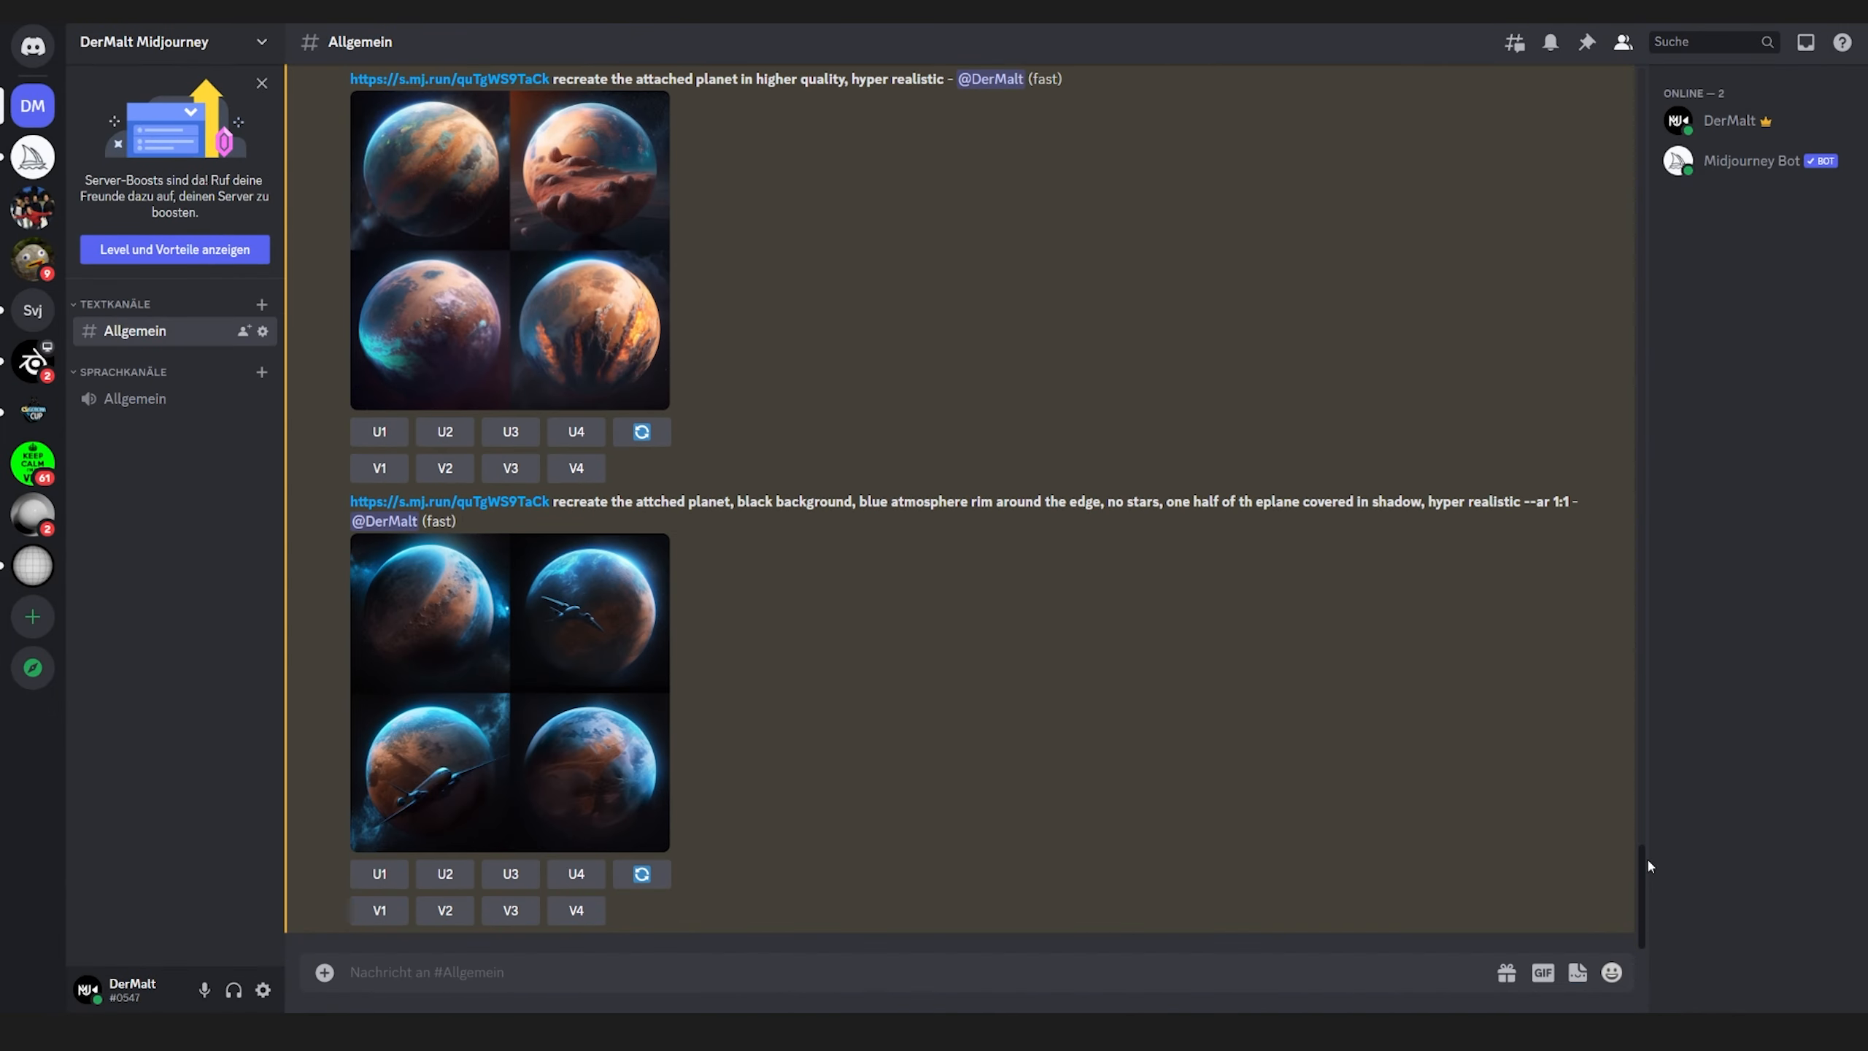
pyautogui.click(570, 623)
pyautogui.click(1474, 625)
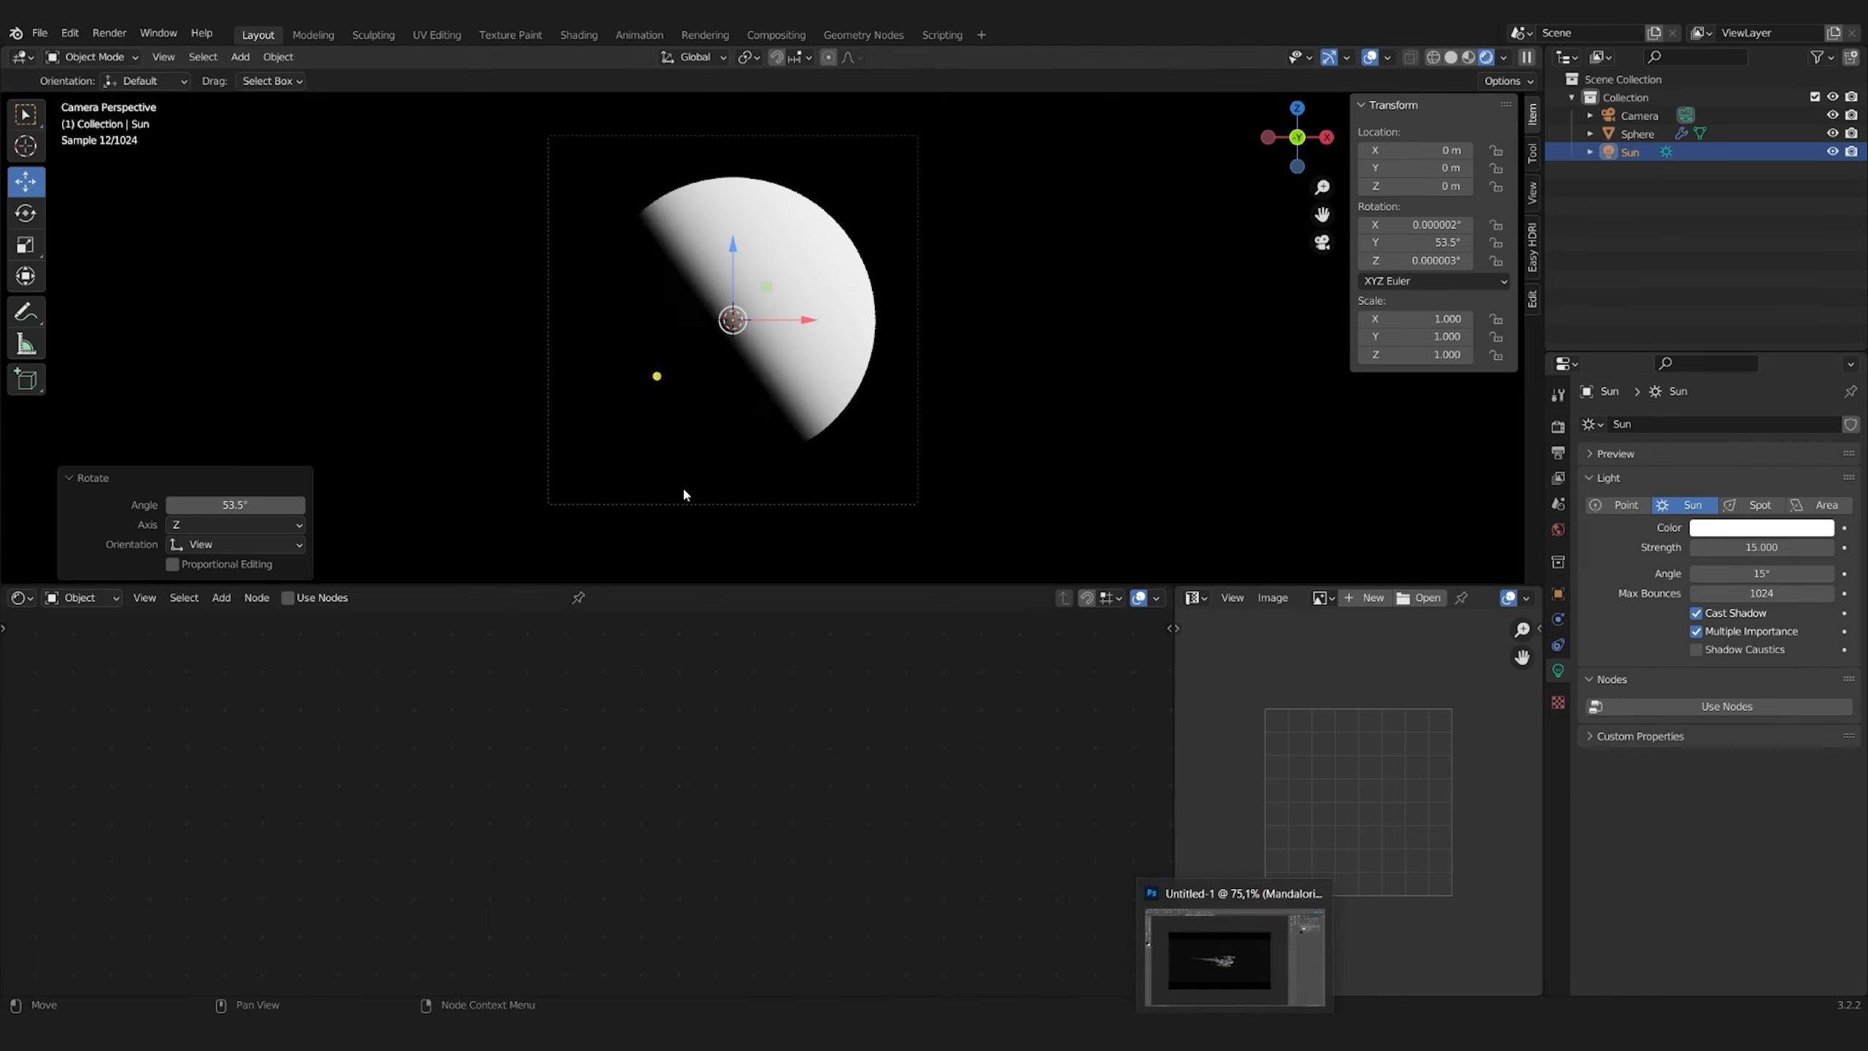
# Switch to Blender and rotate the Sun freely so its light falls on the upper-left side of the sphere
pyautogui.press('r')
pyautogui.press('r')
pyautogui.click(810, 507)
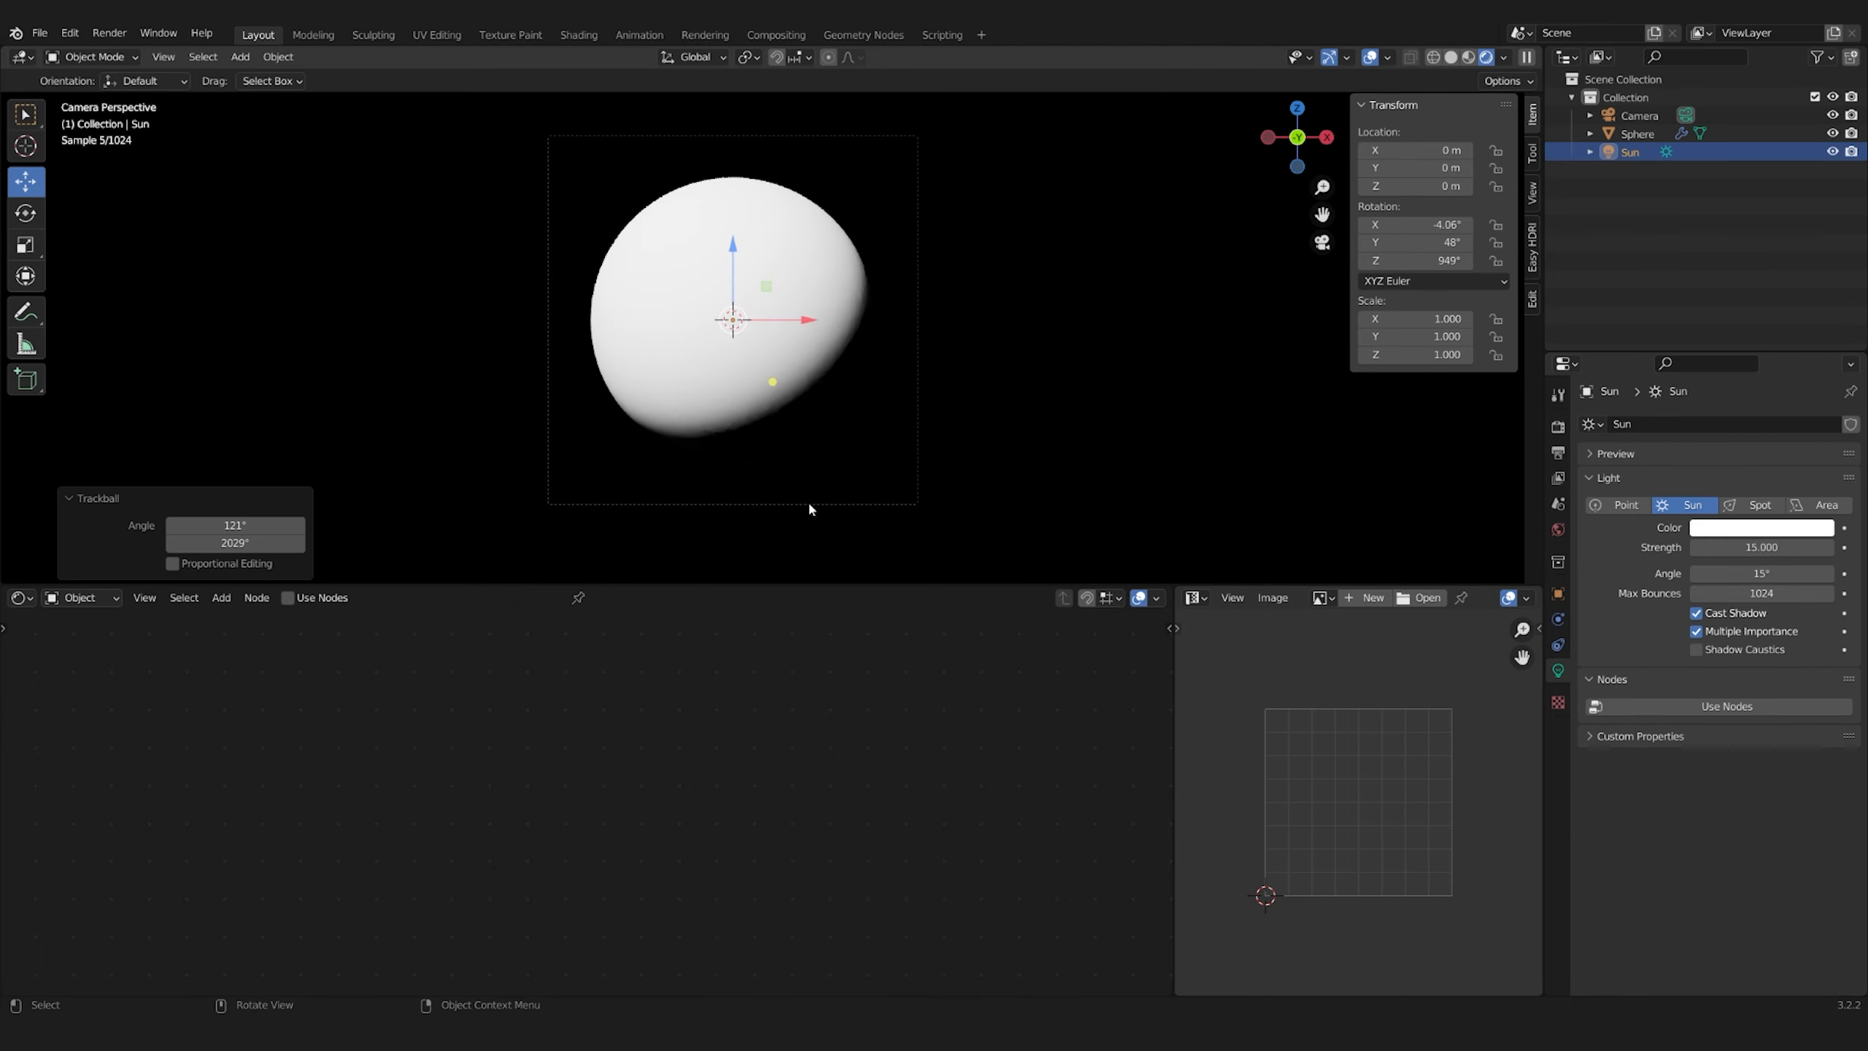
# In the sphere's Planet material, mix a second Ridged Multifractal Musgrave Texture into the coordinates feeding the main Mapping node
pyautogui.click(697, 298)
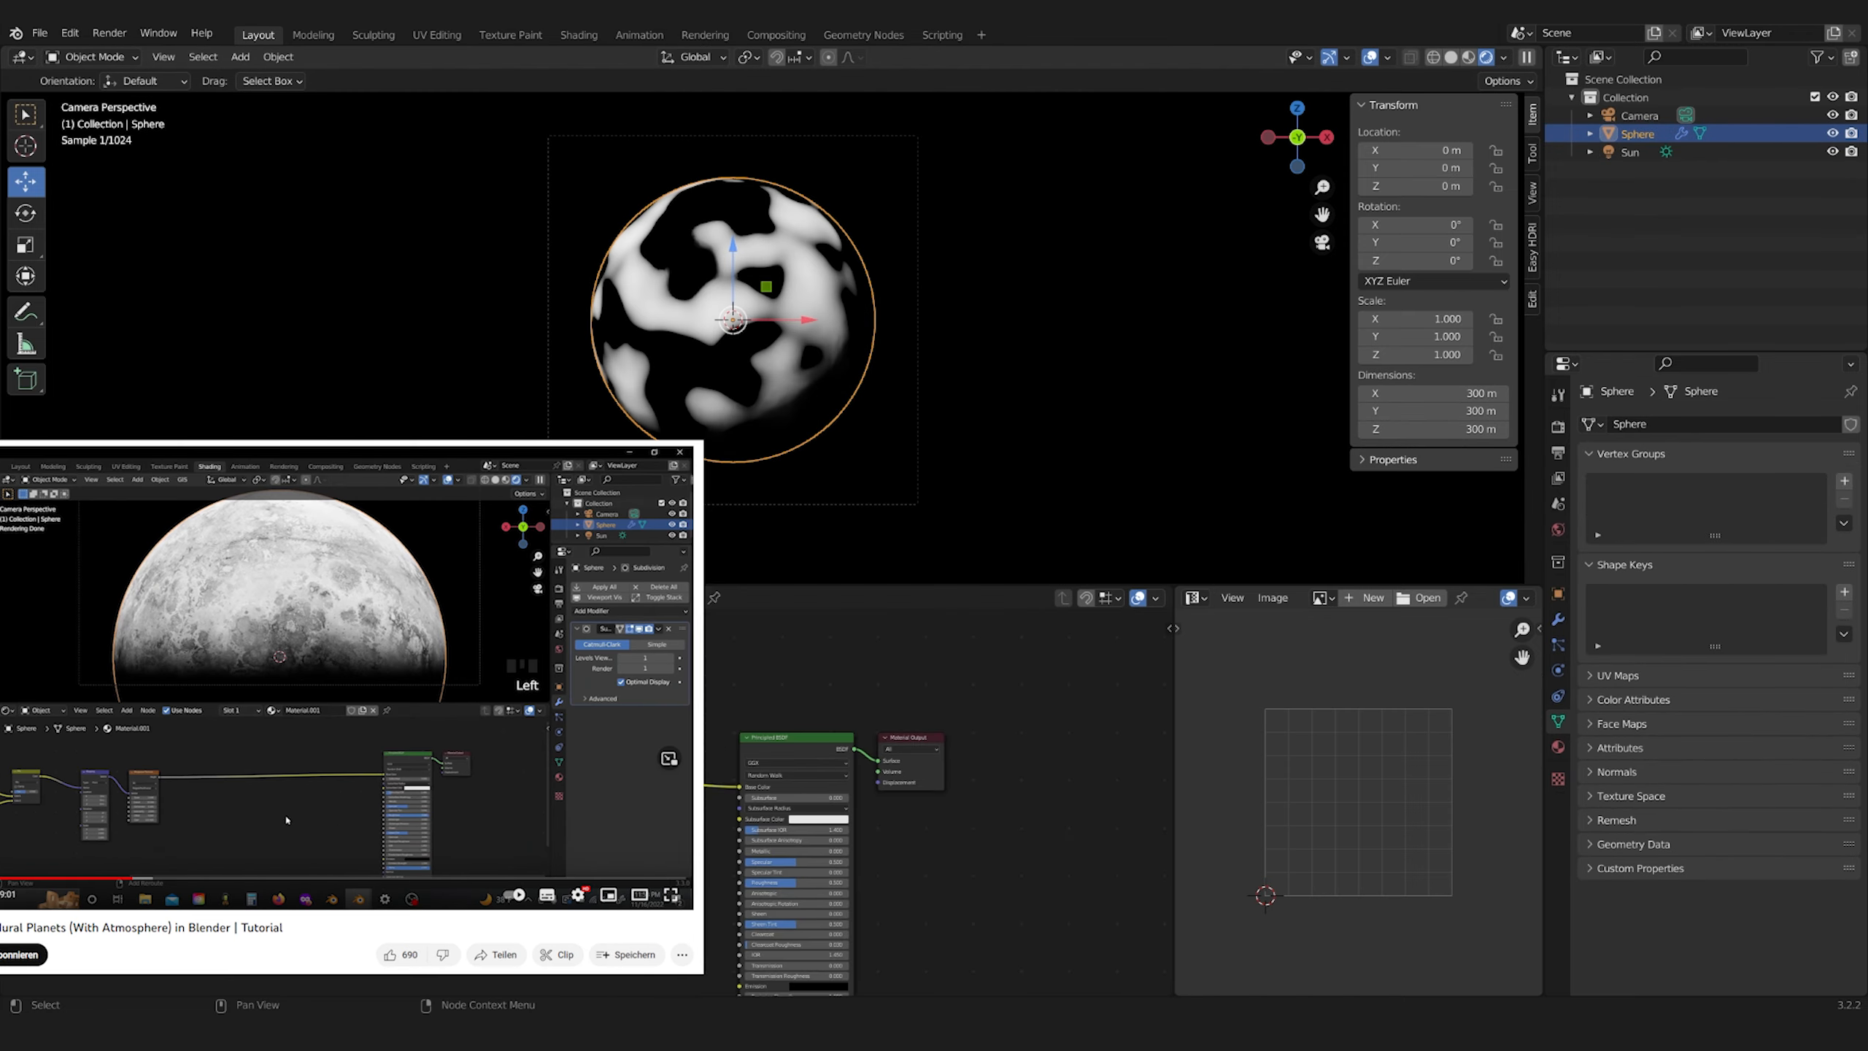
pyautogui.moveTo(470, 772); pyautogui.dragTo(809, 816, button='middle')
pyautogui.scroll(-2, 846, 758)
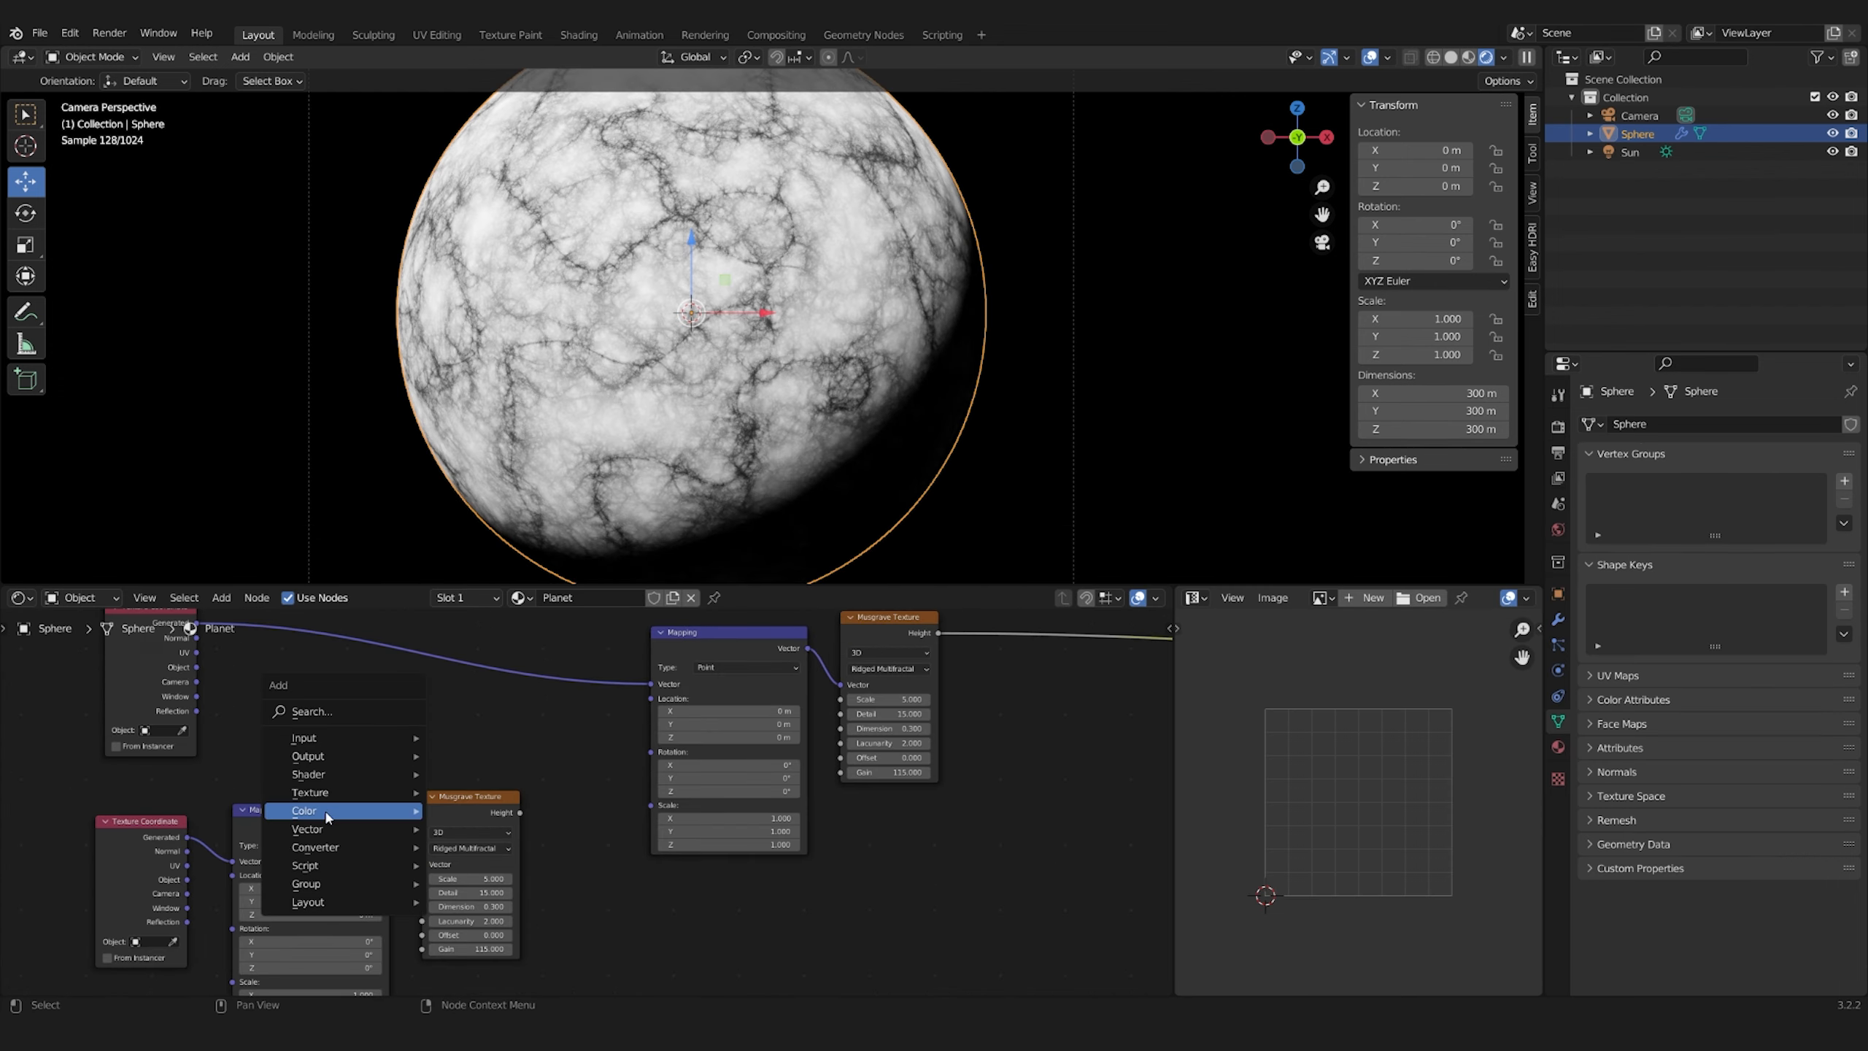
pyautogui.moveTo(520, 814); pyautogui.dragTo(508, 745)
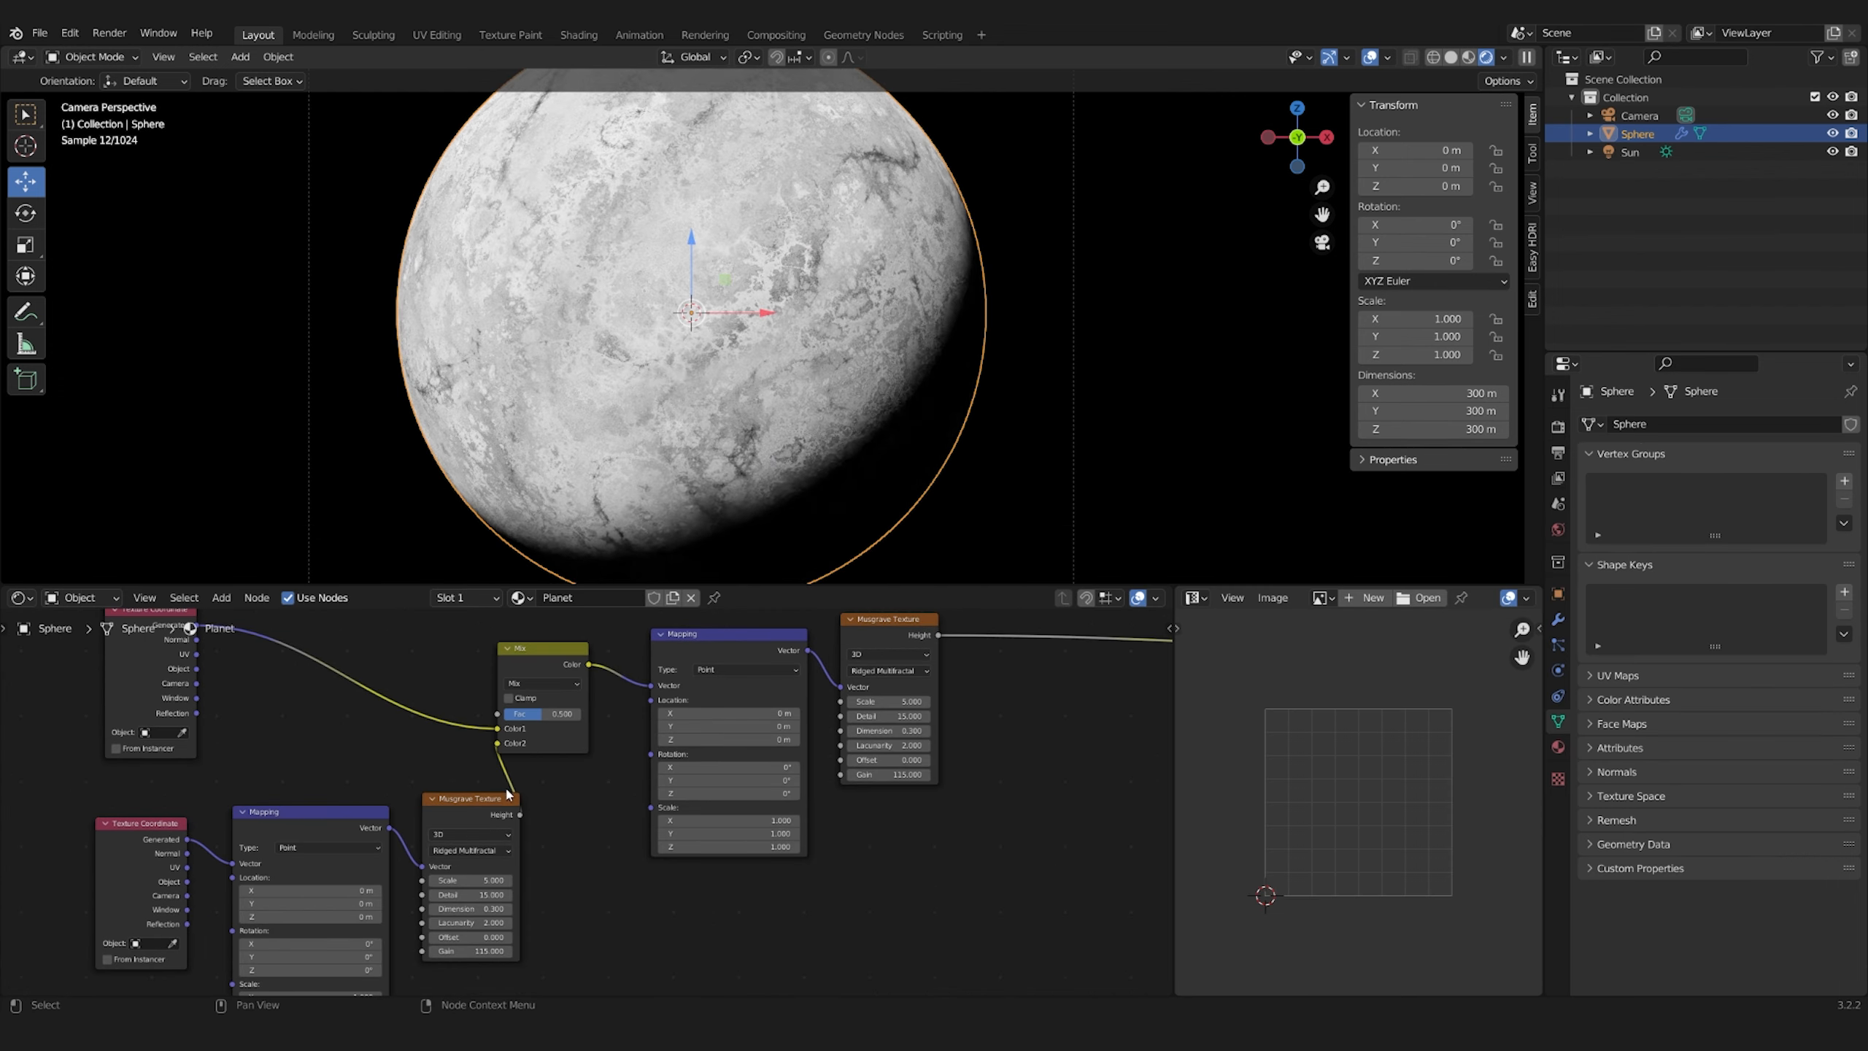
# Set the scale of the second Musgrave Texture to 0.6
pyautogui.write('0.8')
pyautogui.press('Return')
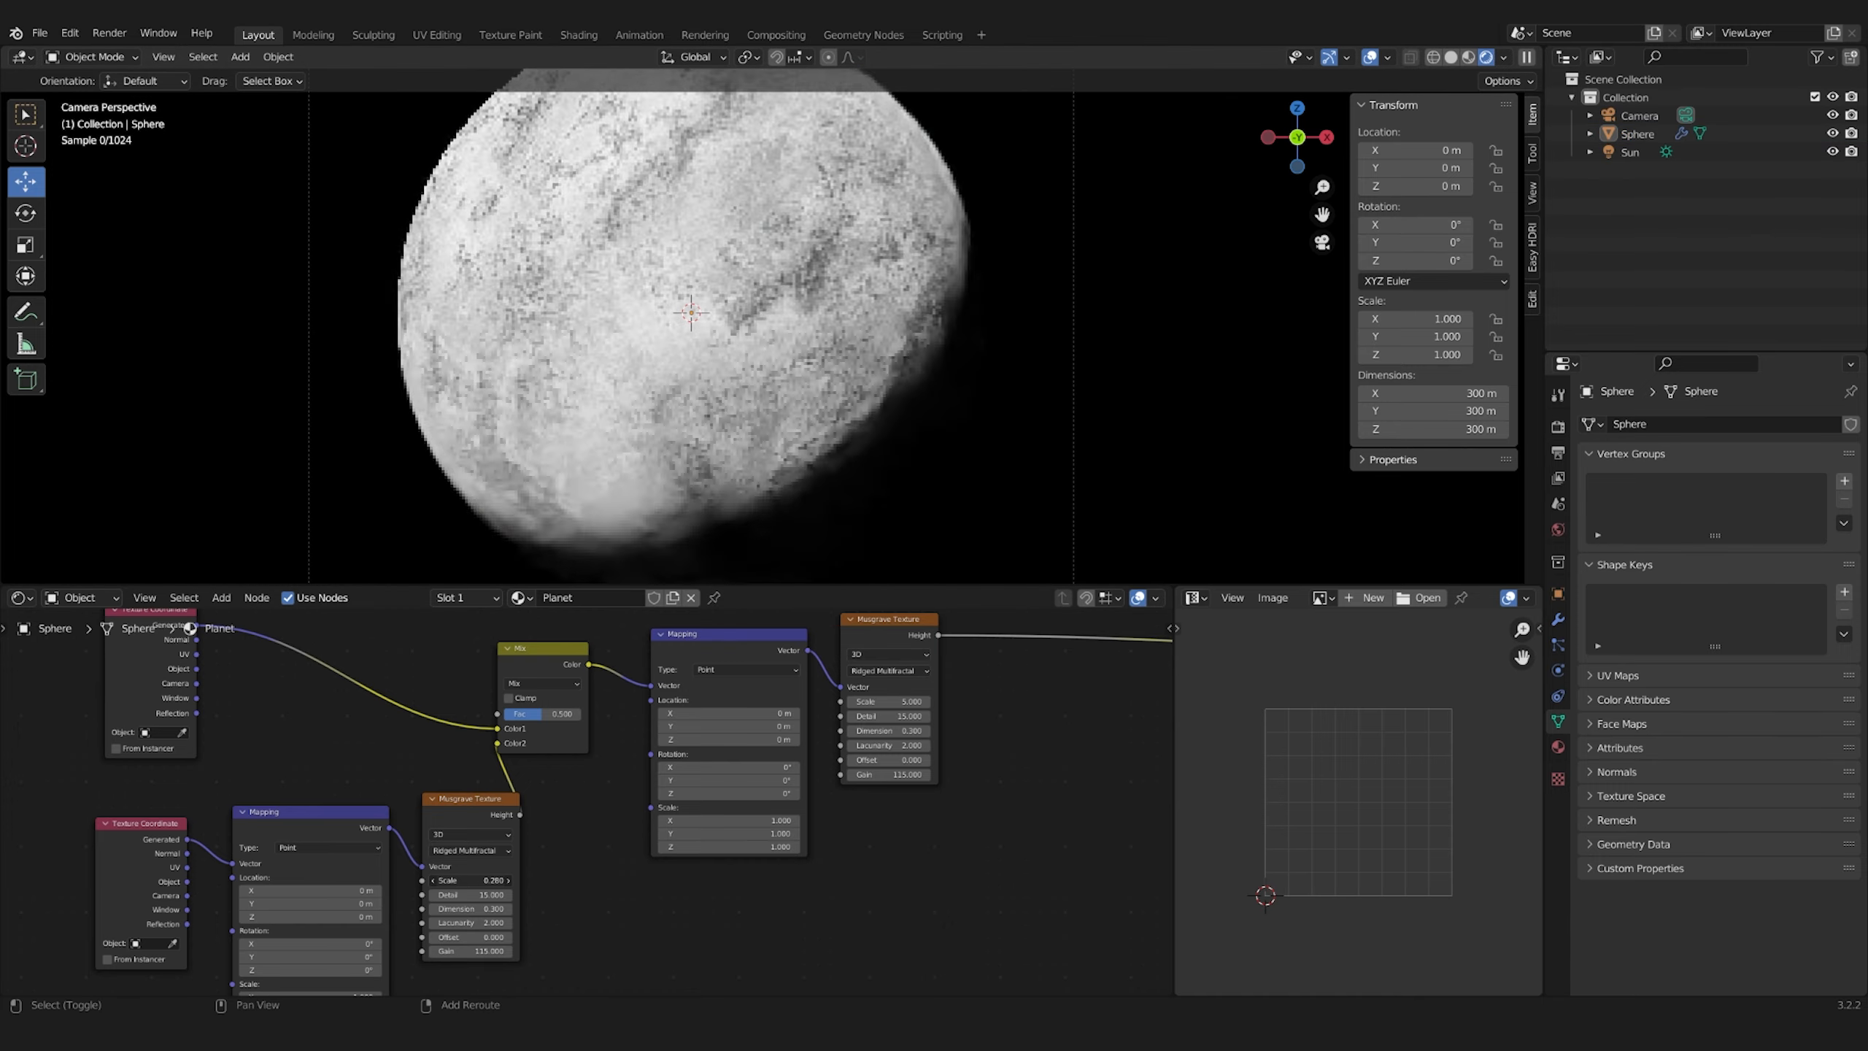
pyautogui.doubleClick(481, 880)
pyautogui.write('0.6')
pyautogui.press('Return')
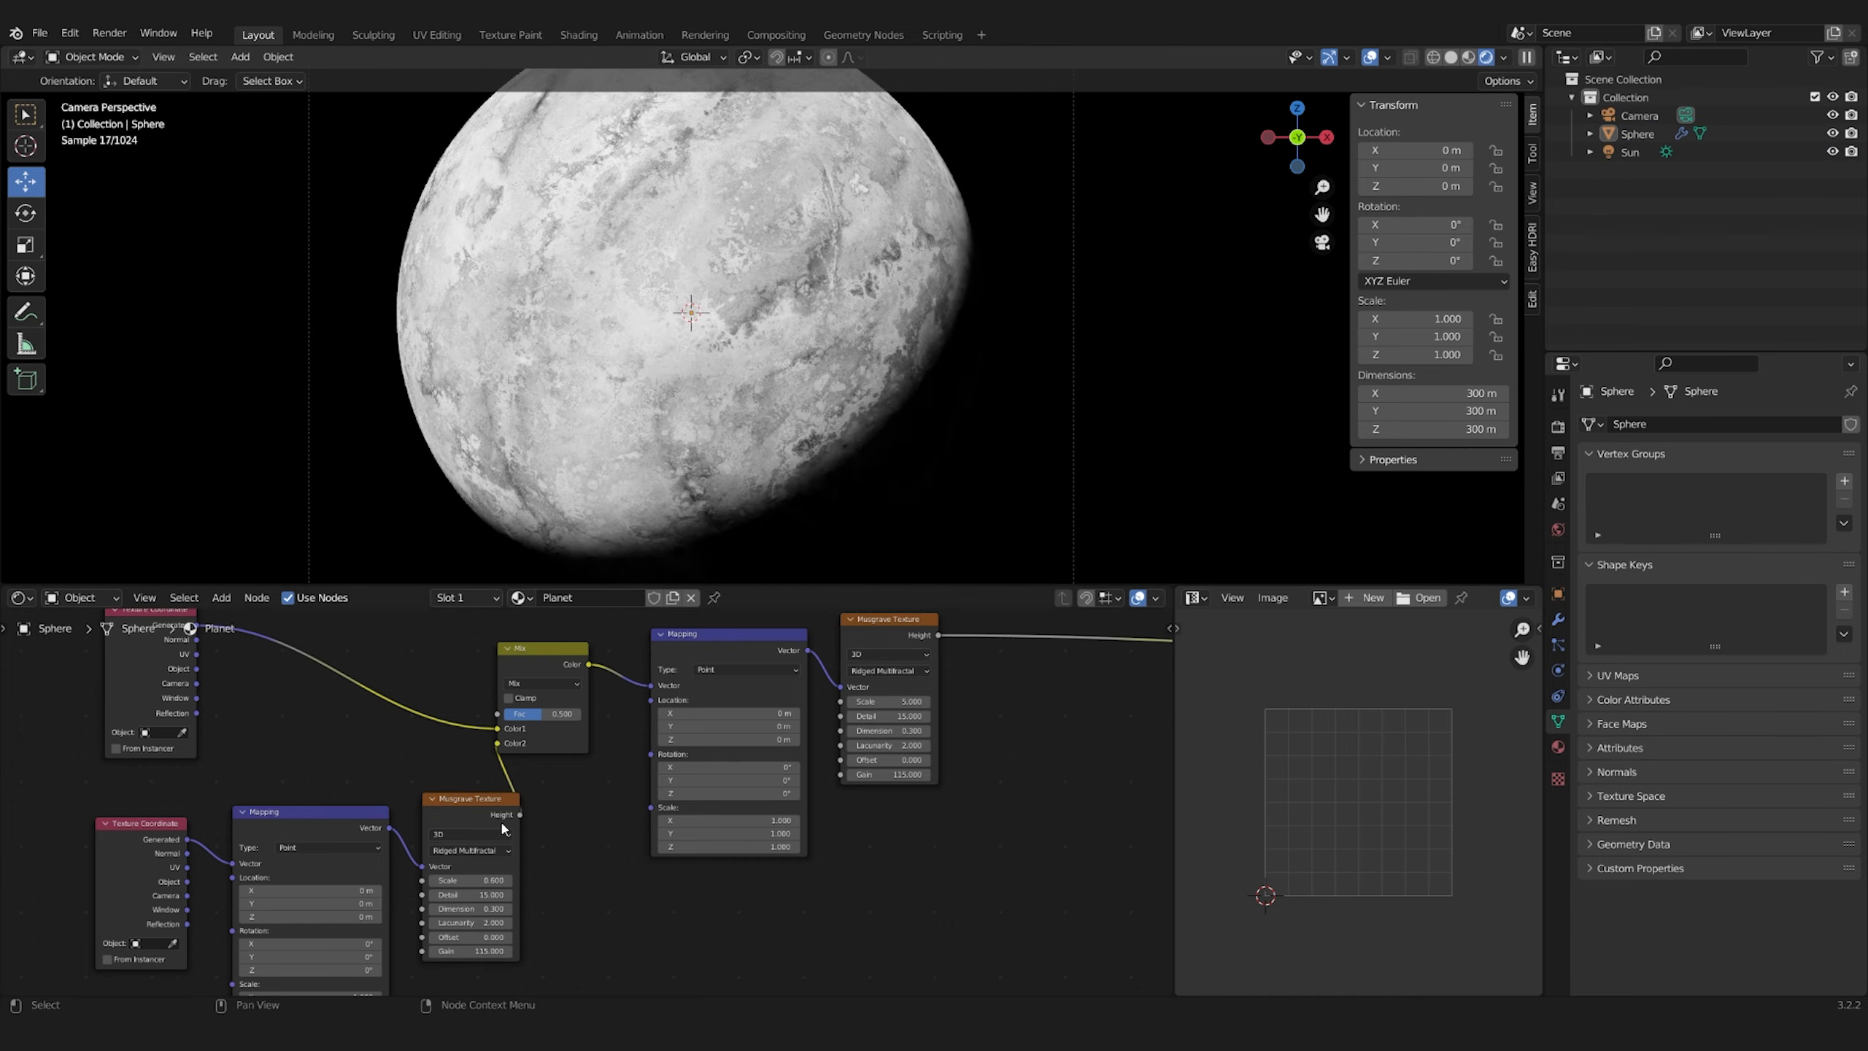
# Add a ColorRamp after the main Musgrave Texture and colour its black stop green and its white stop peach
pyautogui.press('Home')
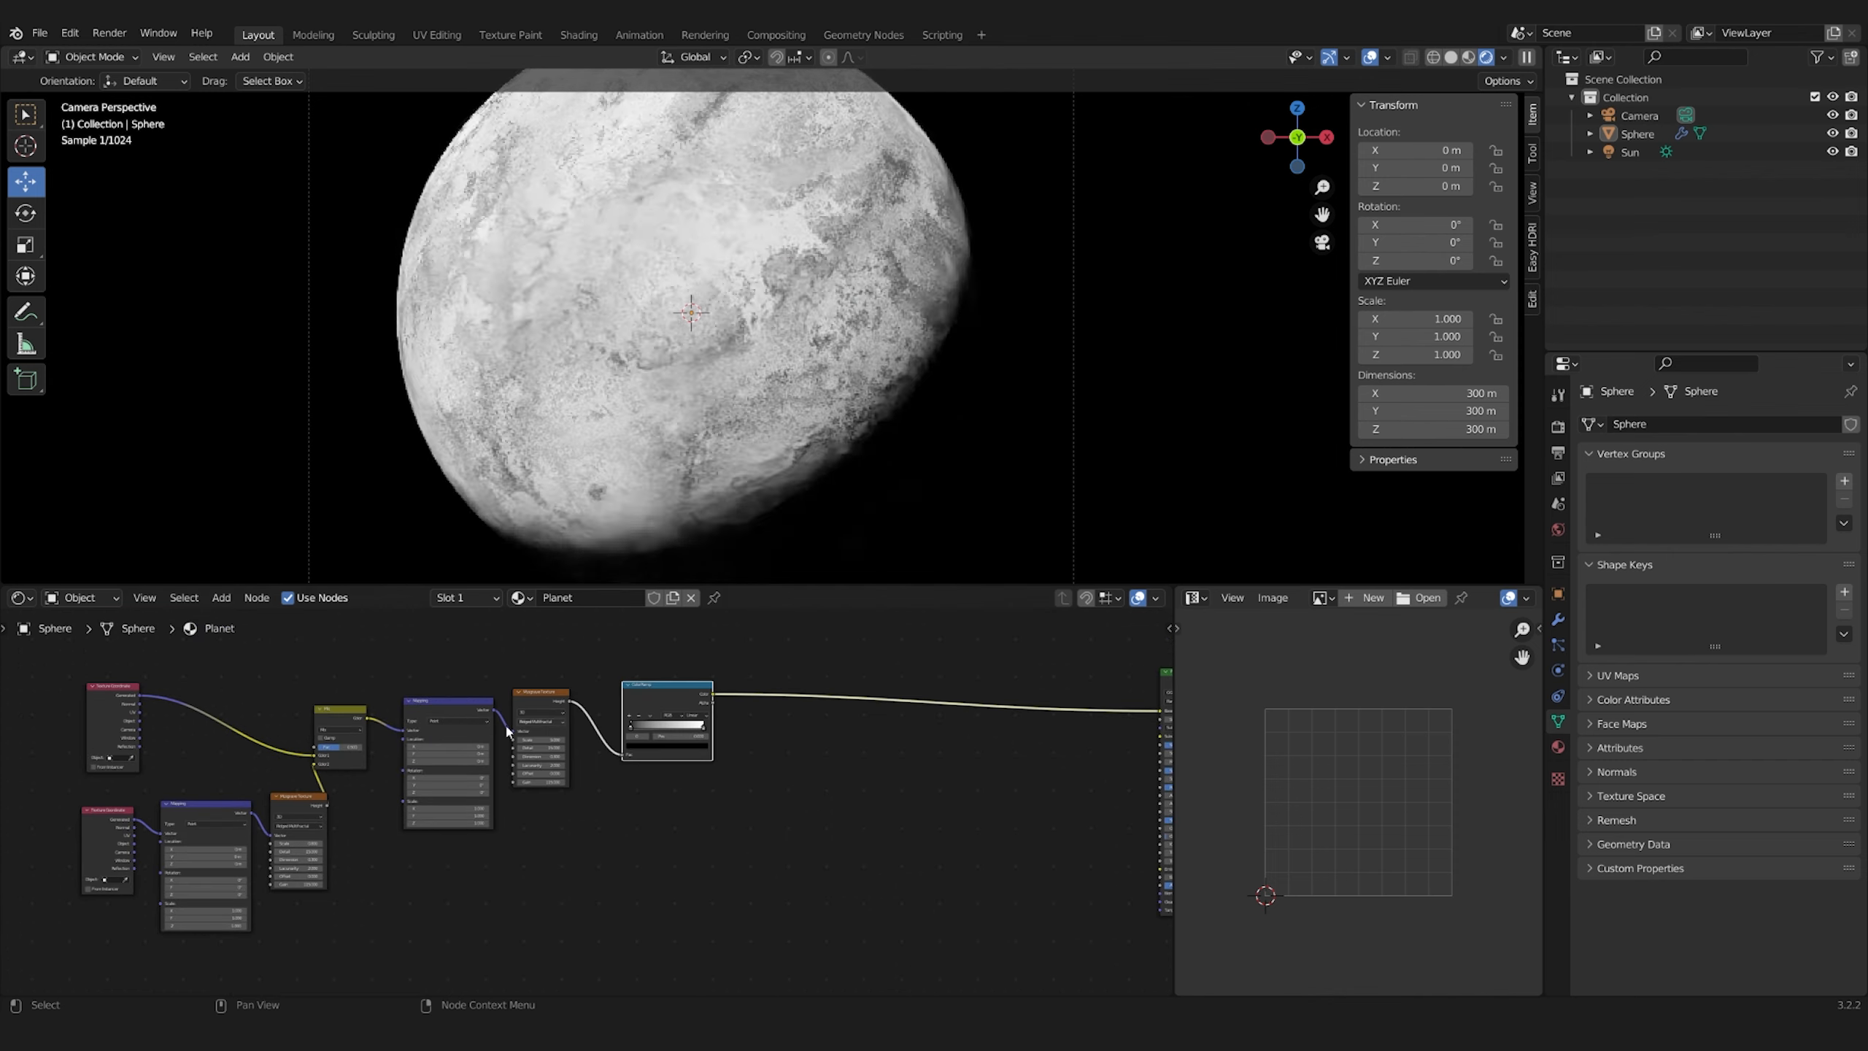
pyautogui.scroll(12, 619, 847)
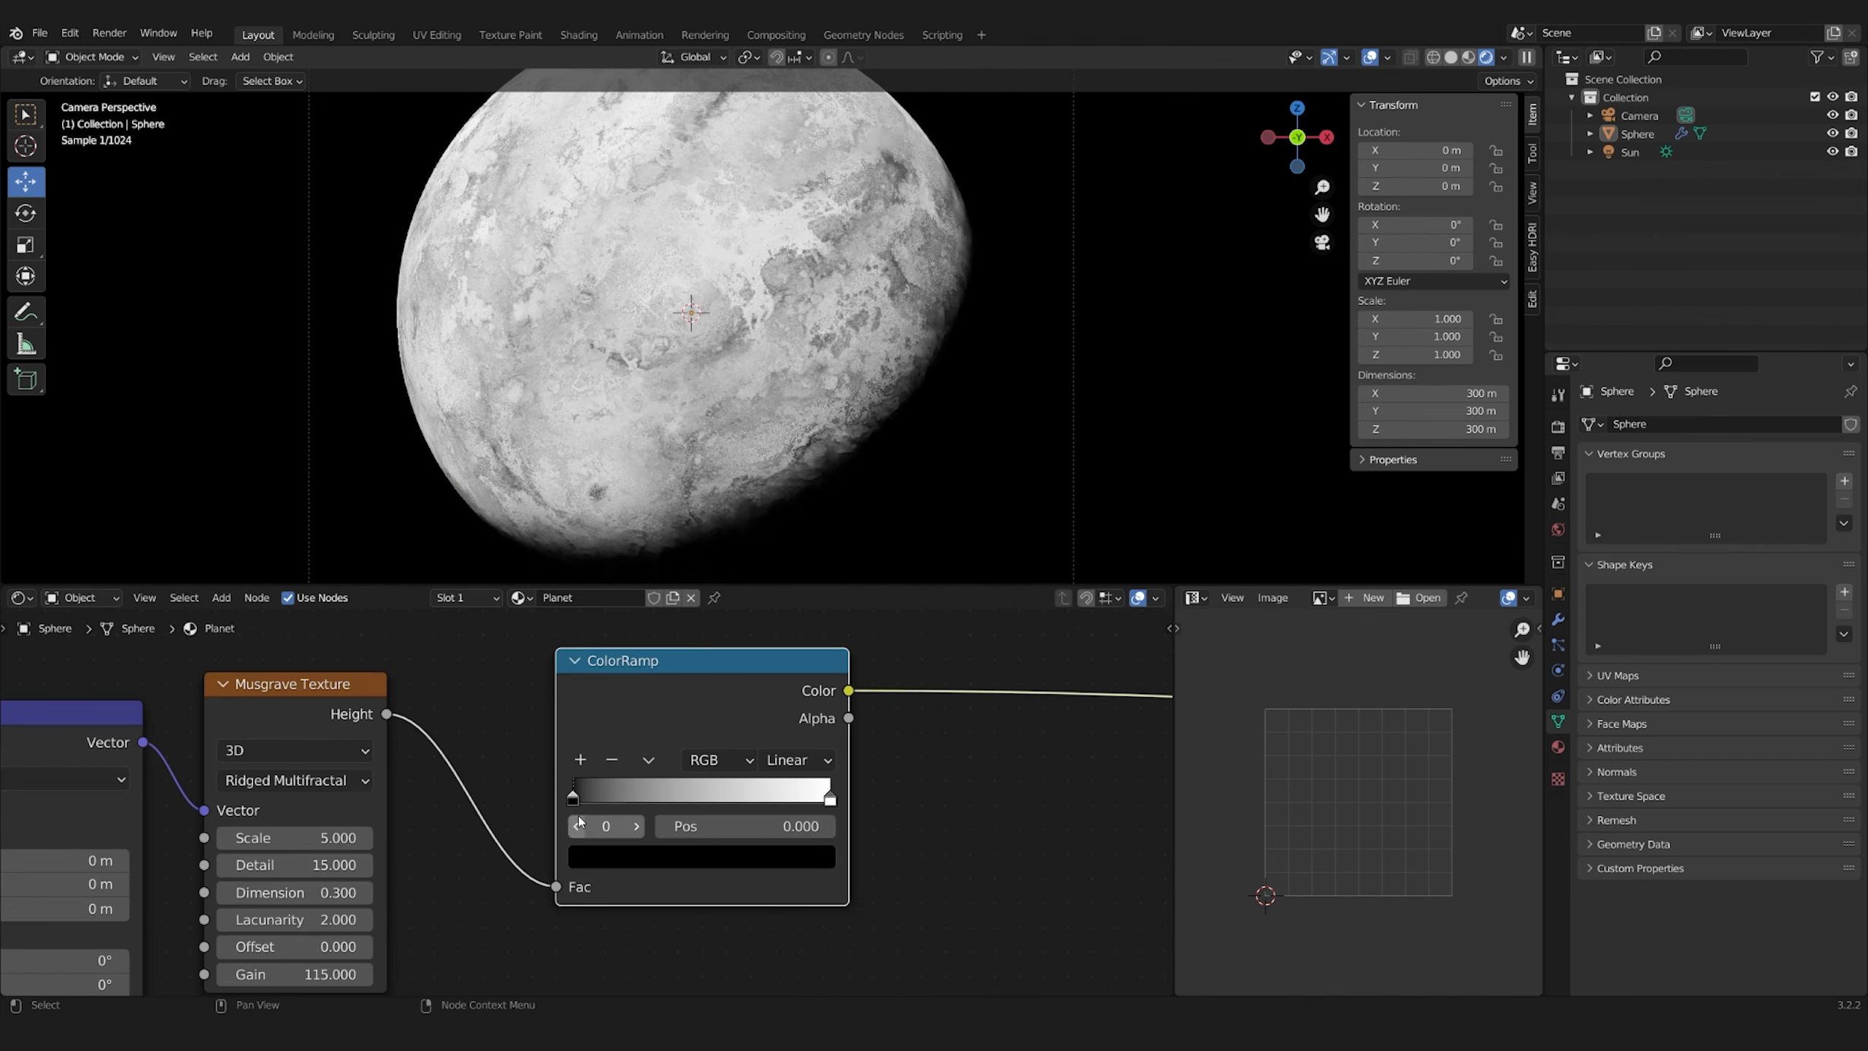
pyautogui.click(614, 857)
pyautogui.moveTo(777, 680); pyautogui.dragTo(777, 636)
pyautogui.click(634, 571)
pyautogui.click(830, 799)
pyautogui.click(698, 856)
pyautogui.click(657, 630)
# Add a middle stop to the ColorRamp at about 0.769 and colour it a darker muted green
pyautogui.click(579, 756)
pyautogui.moveTo(702, 799); pyautogui.dragTo(770, 799)
pyautogui.click(702, 856)
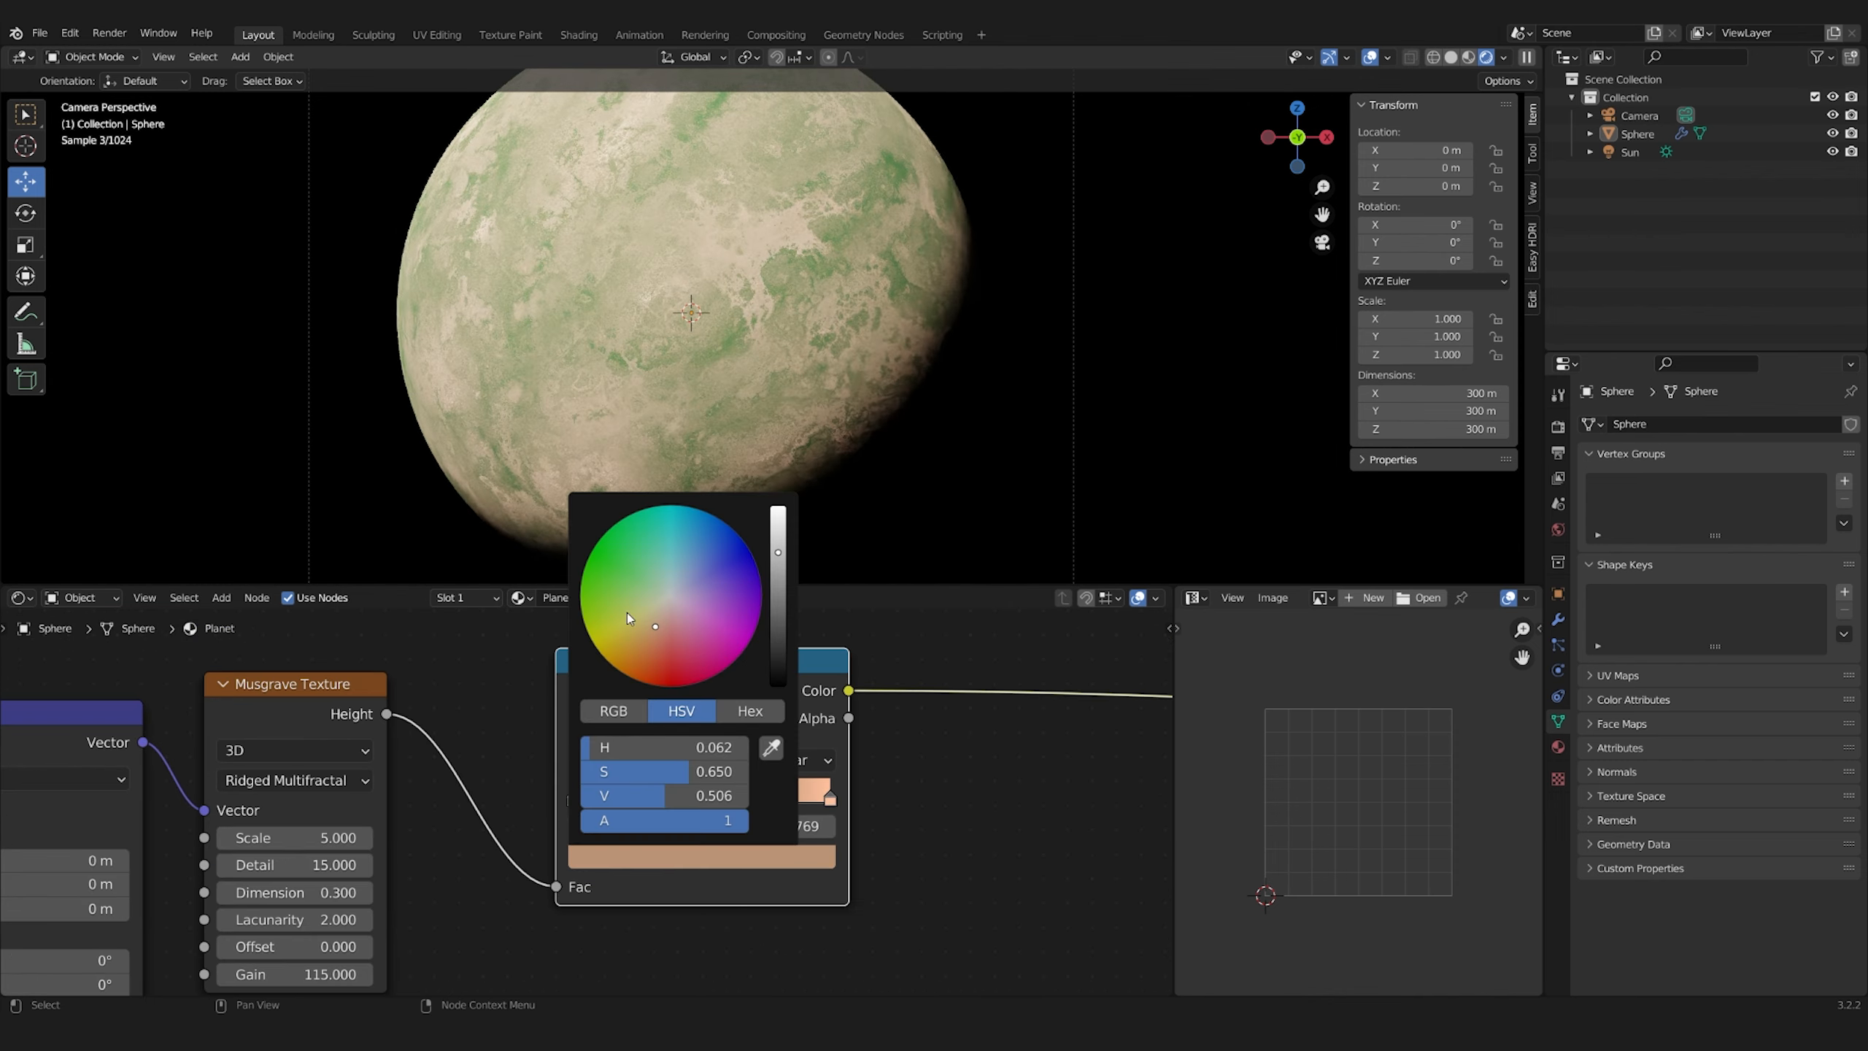
pyautogui.click(650, 579)
pyautogui.click(647, 587)
pyautogui.moveTo(777, 552); pyautogui.dragTo(778, 600)
# Recolour the ColorRamp's first stop a very dark green with hue about 0.324 and saturation about 0.492
pyautogui.click(573, 799)
pyautogui.click(662, 857)
pyautogui.moveTo(634, 571); pyautogui.dragTo(647, 581)
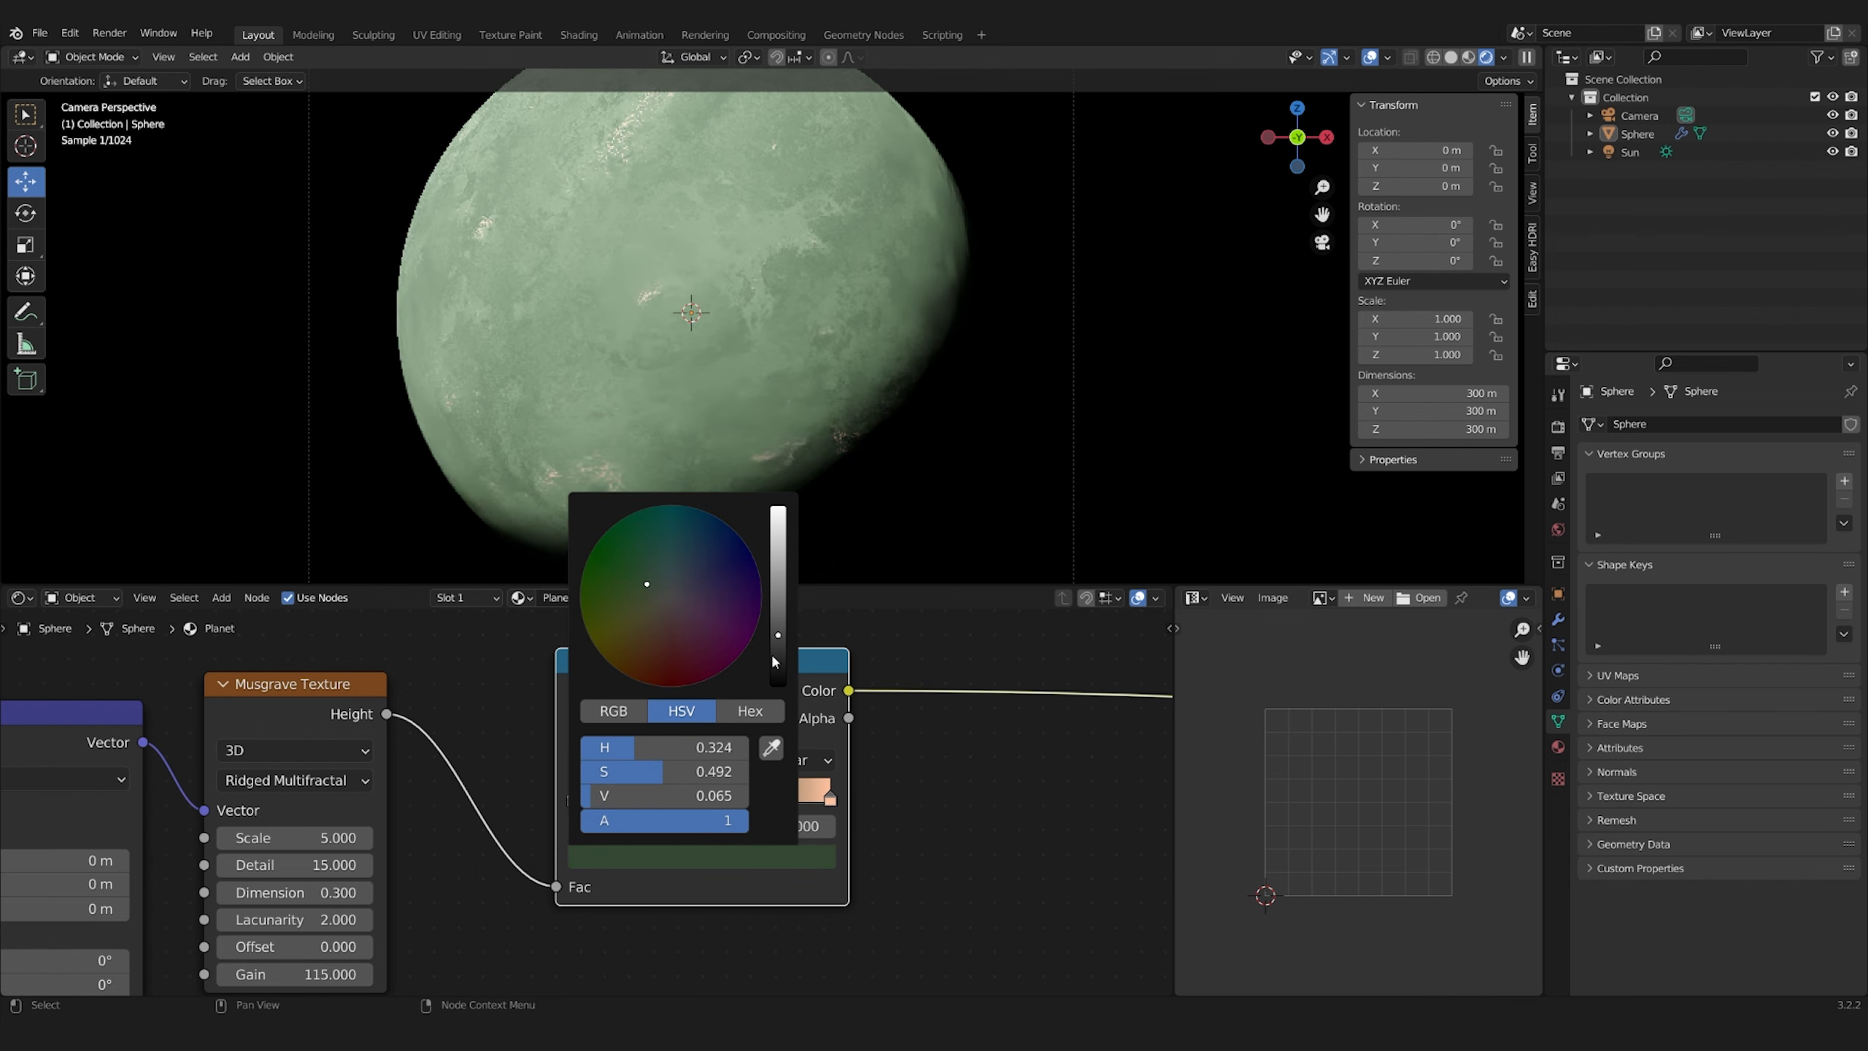
pyautogui.click(775, 653)
pyautogui.keyDown('ctrl'); pyautogui.keyDown('shift'); pyautogui.click(782, 678); pyautogui.keyUp('shift'); pyautogui.keyUp('ctrl')
# Move the ColorRamp's middle stop towards the dark end and set its colour to about H 0.309, S 0.482, V 0.103
pyautogui.moveTo(769, 799); pyautogui.dragTo(711, 799)
pyautogui.click(702, 856)
pyautogui.moveTo(778, 600); pyautogui.dragTo(777, 622)
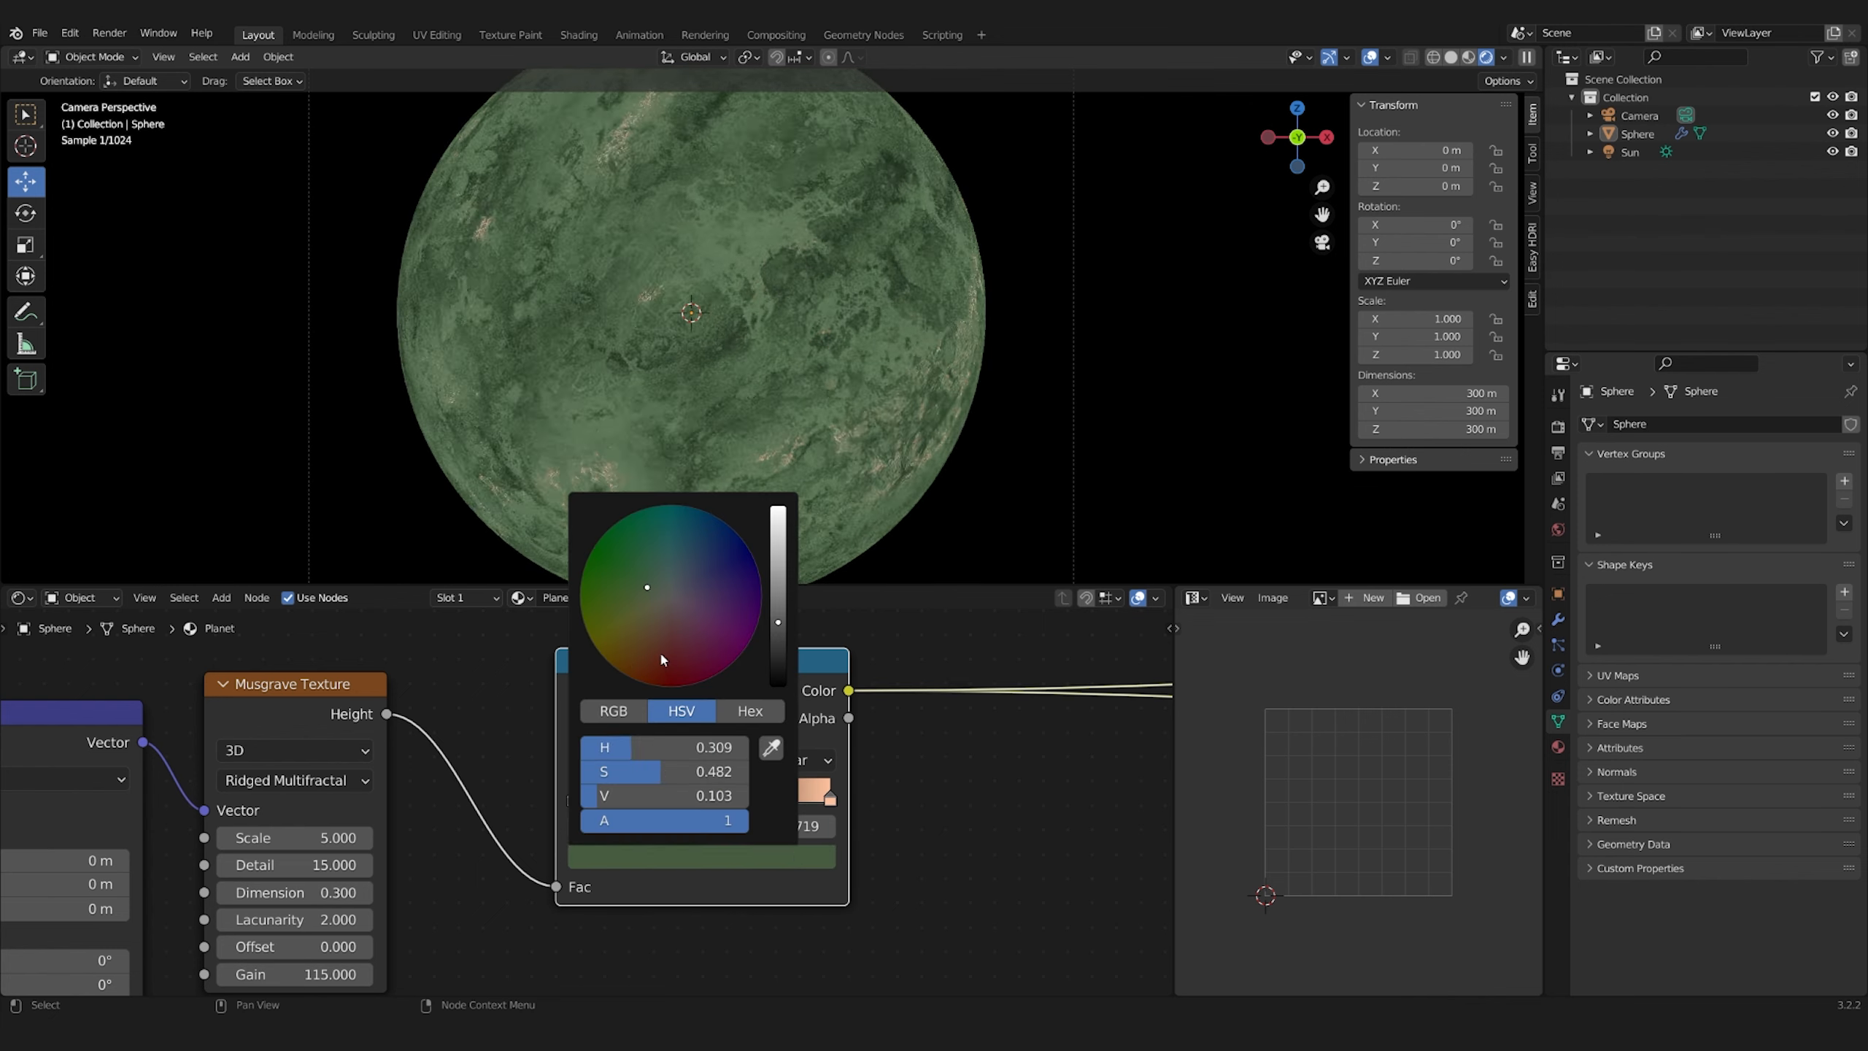
pyautogui.click(646, 588)
pyautogui.moveTo(711, 798); pyautogui.dragTo(730, 797)
# Darken the colour of the ColorRamp's last stop
pyautogui.click(829, 799)
pyautogui.click(798, 862)
pyautogui.moveTo(778, 508); pyautogui.dragTo(777, 589)
pyautogui.click(704, 668)
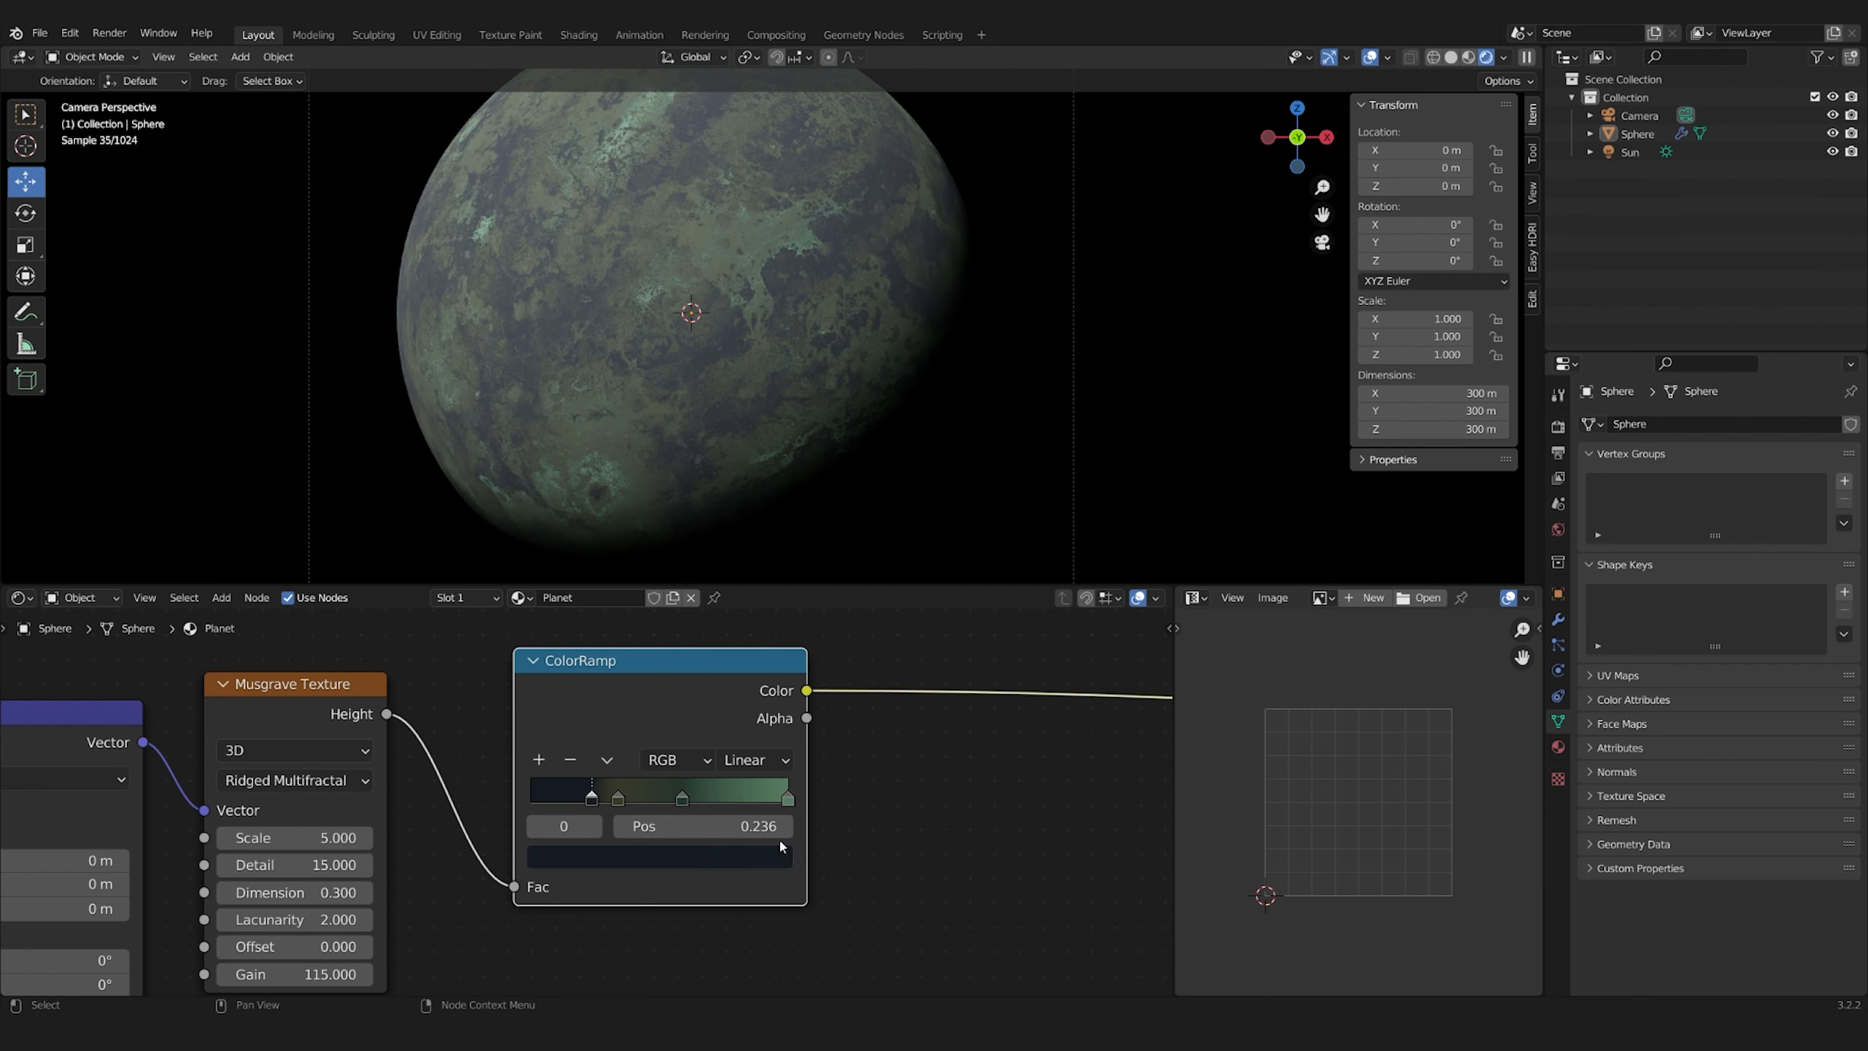
# Recolour the ColorRamp's last stop at position 1.000 to a pale grey-green
pyautogui.click(779, 855)
pyautogui.moveTo(647, 771); pyautogui.dragTo(588, 770)
pyautogui.click(787, 799)
pyautogui.click(784, 857)
pyautogui.moveTo(738, 590); pyautogui.dragTo(737, 581)
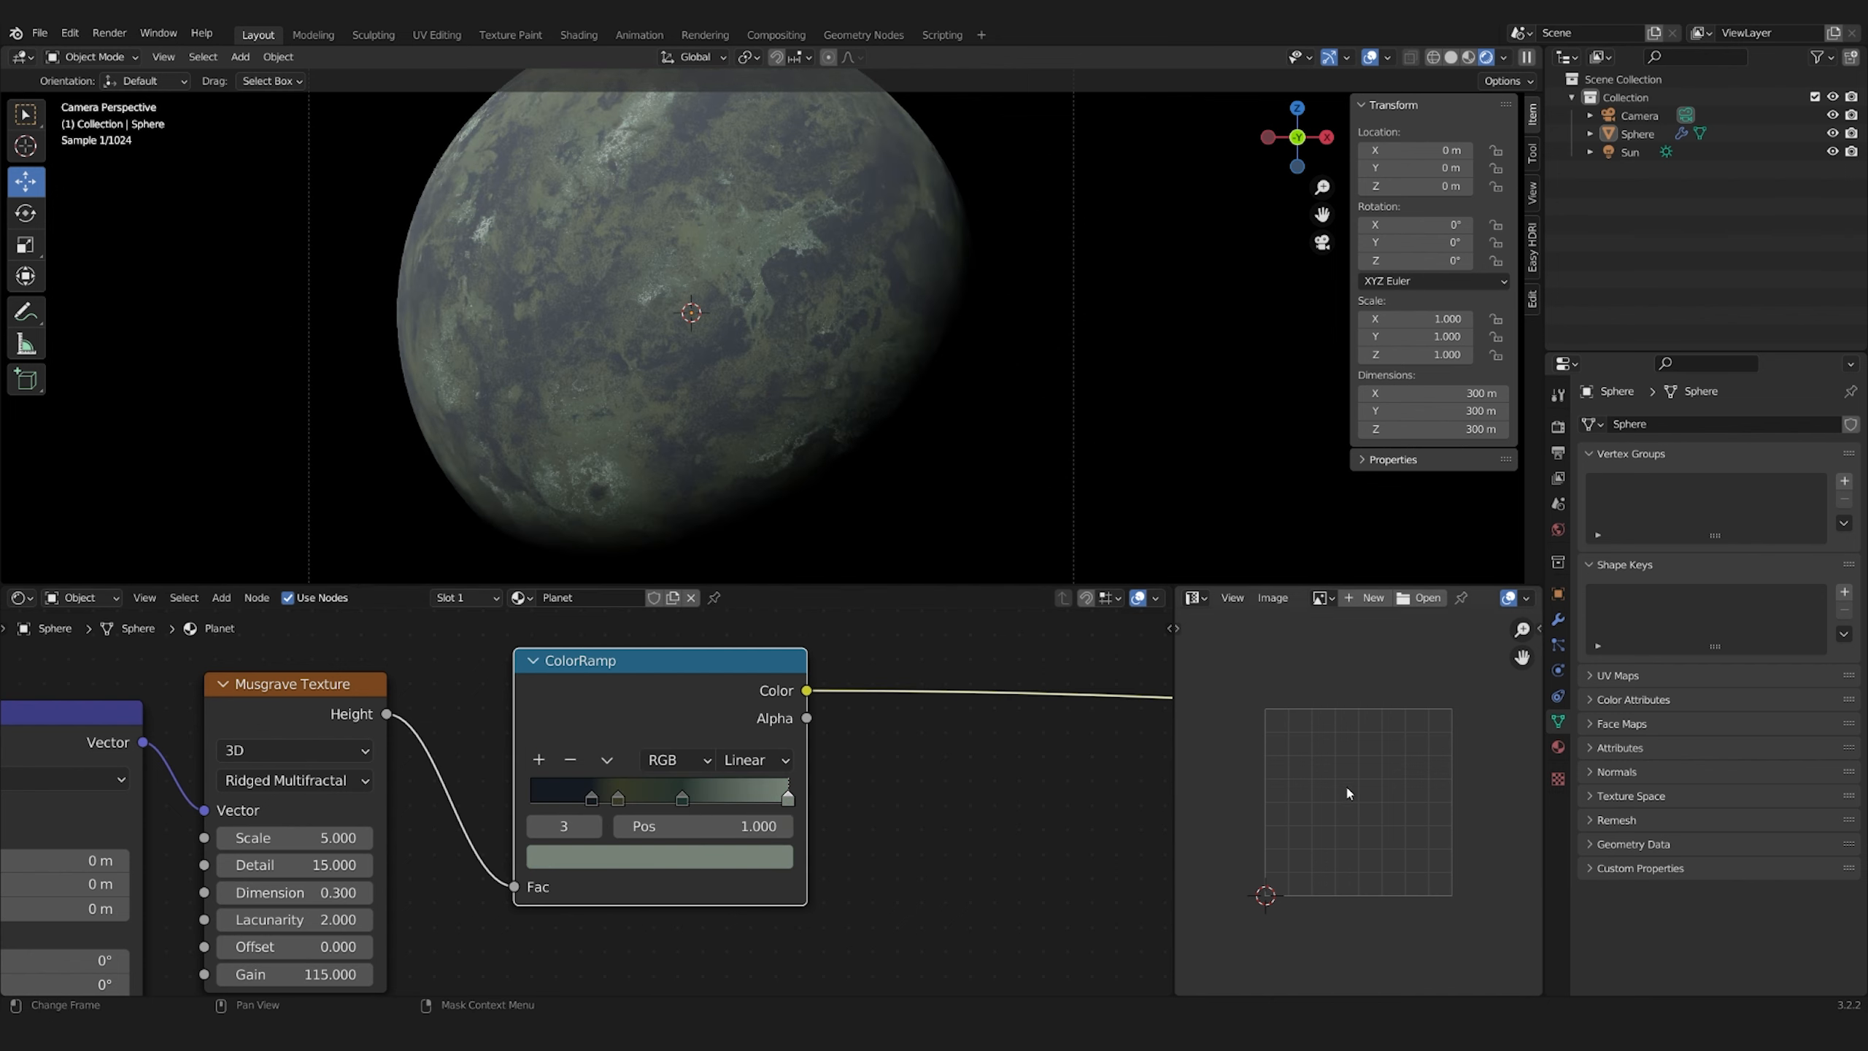
pyautogui.scroll(-4, 767, 421)
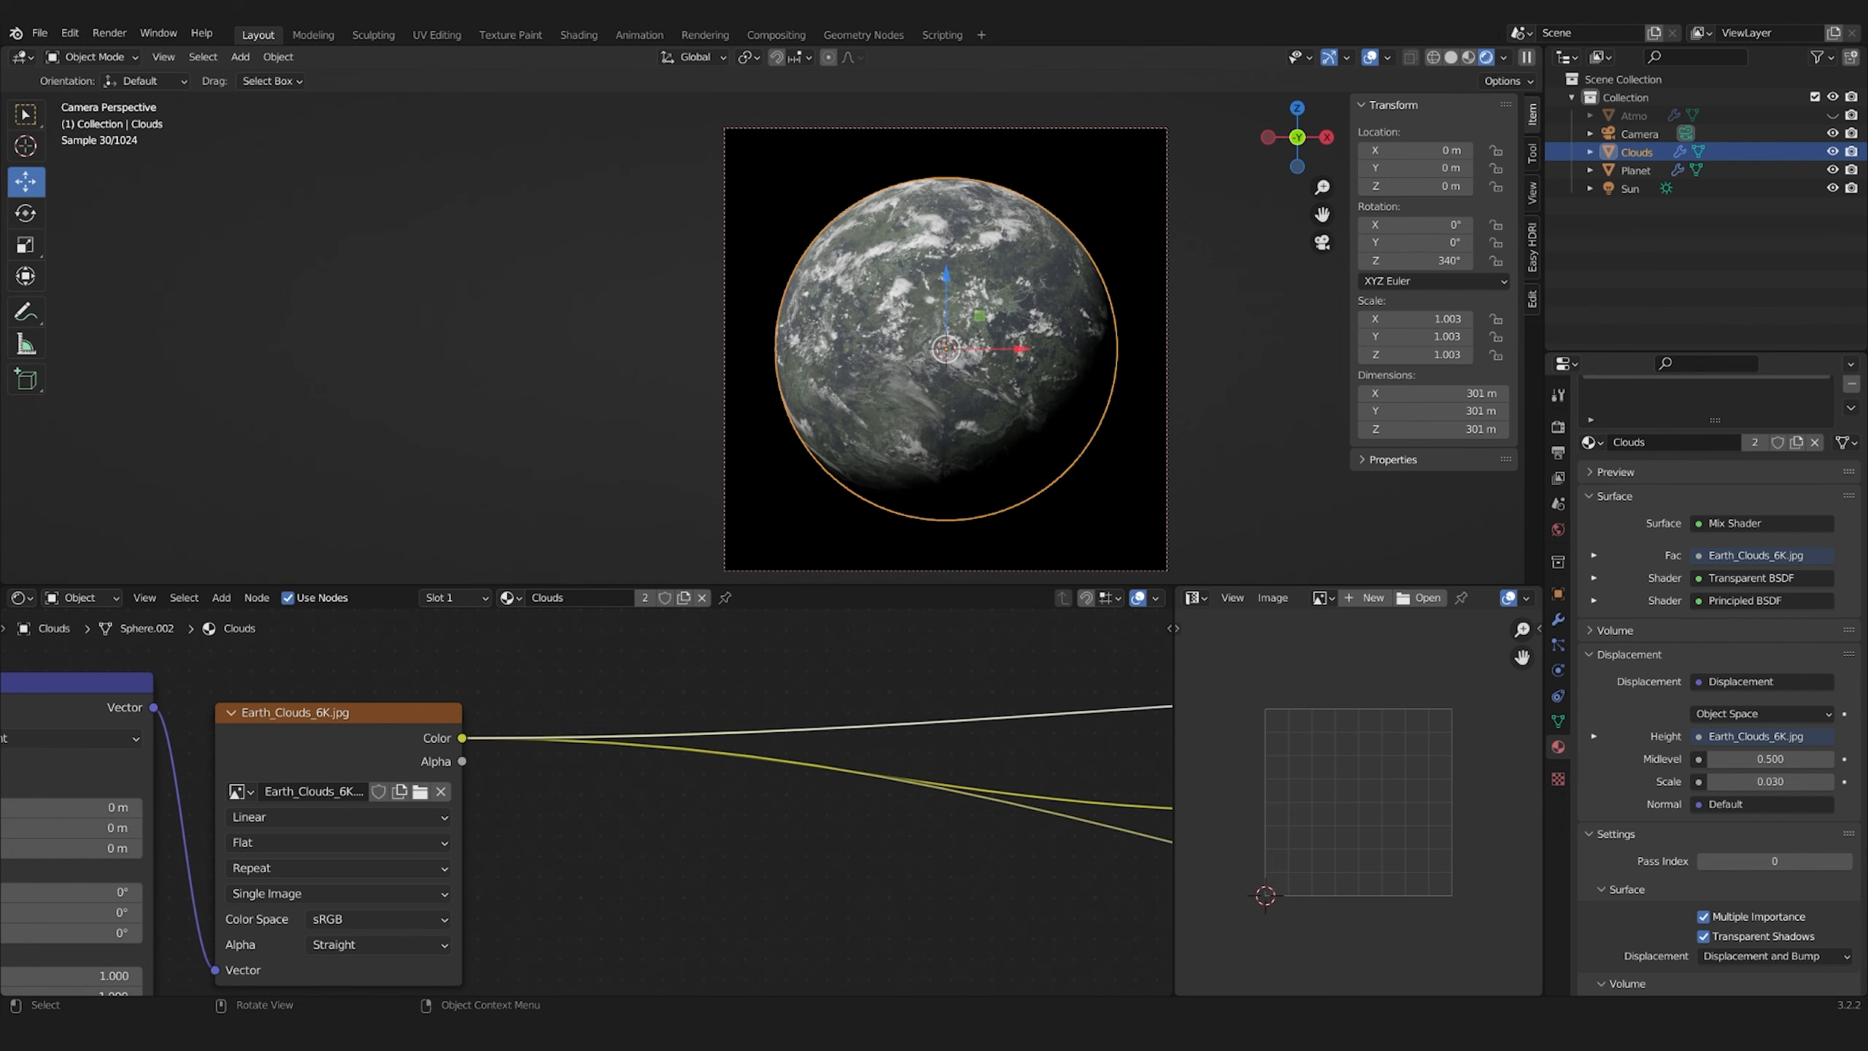
# Remove the Mix Shader from the Clouds material and connect the Earth_Clouds_6K.jpg colour to the Principled BSDF's Alpha
pyautogui.scroll(-3, 626, 780)
pyautogui.moveTo(1103, 839); pyautogui.dragTo(778, 710, button='middle')
pyautogui.hotkey('ctrl', 'x')
pyautogui.moveTo(577, 683); pyautogui.dragTo(581, 914)
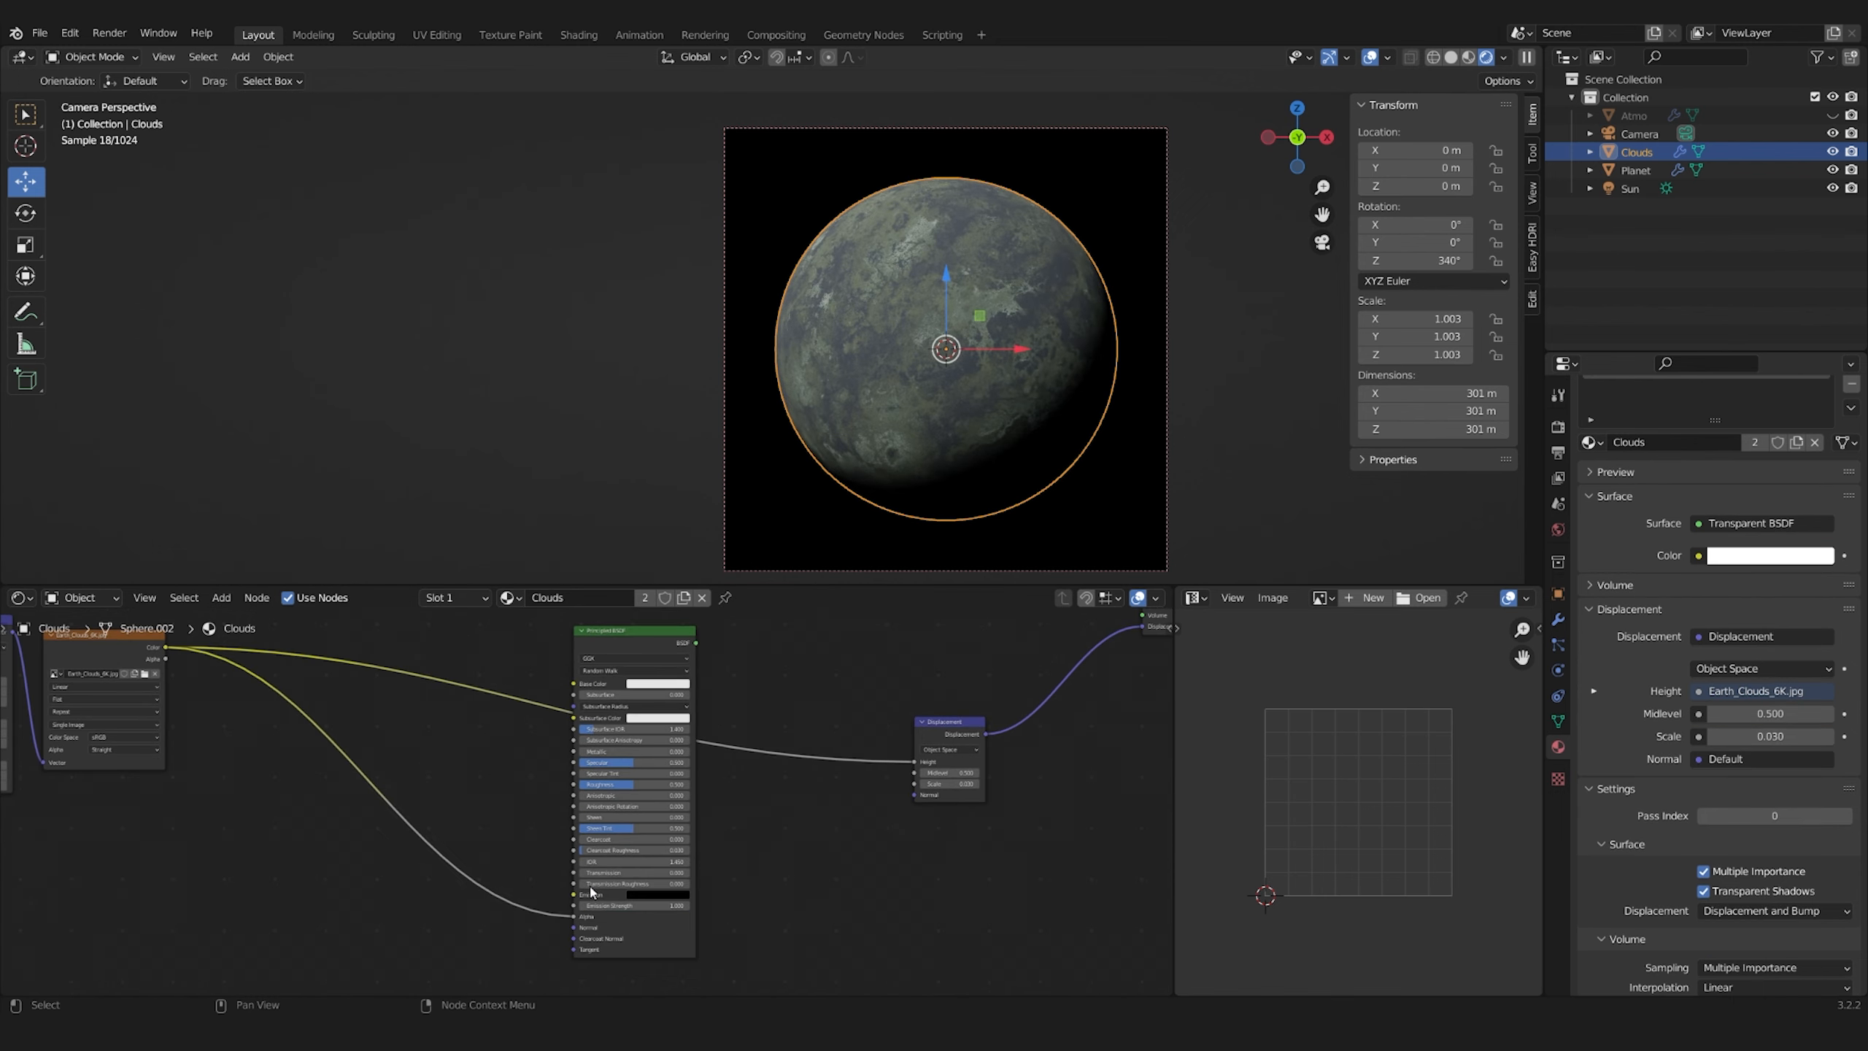
pyautogui.scroll(1, 632, 780)
pyautogui.keyDown('ctrl'); pyautogui.keyDown('shift'); pyautogui.click(652, 627); pyautogui.keyUp('shift'); pyautogui.keyUp('ctrl')
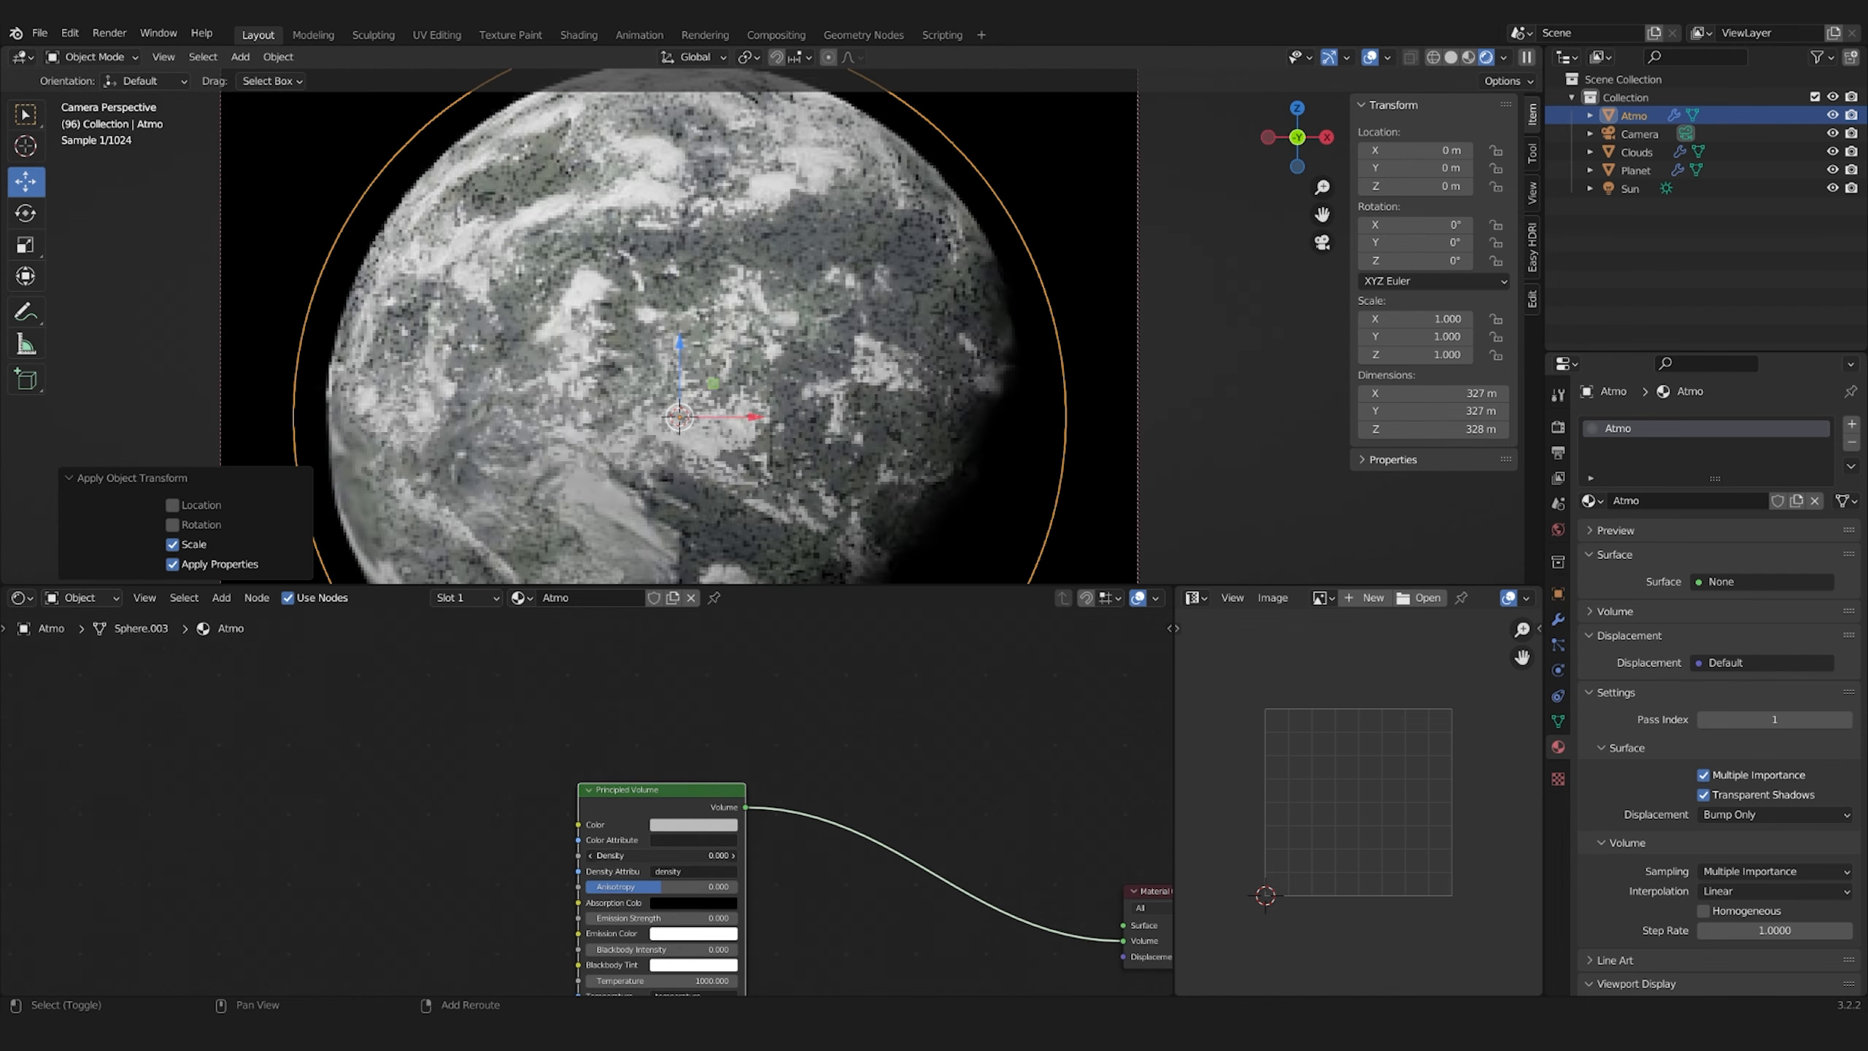
# Set the Atmo material's Principled Volume density to 0.001 and add a Geometry node
pyautogui.keyDown('shift'); pyautogui.moveTo(691, 855); pyautogui.dragTo(680, 855); pyautogui.keyUp('shift')
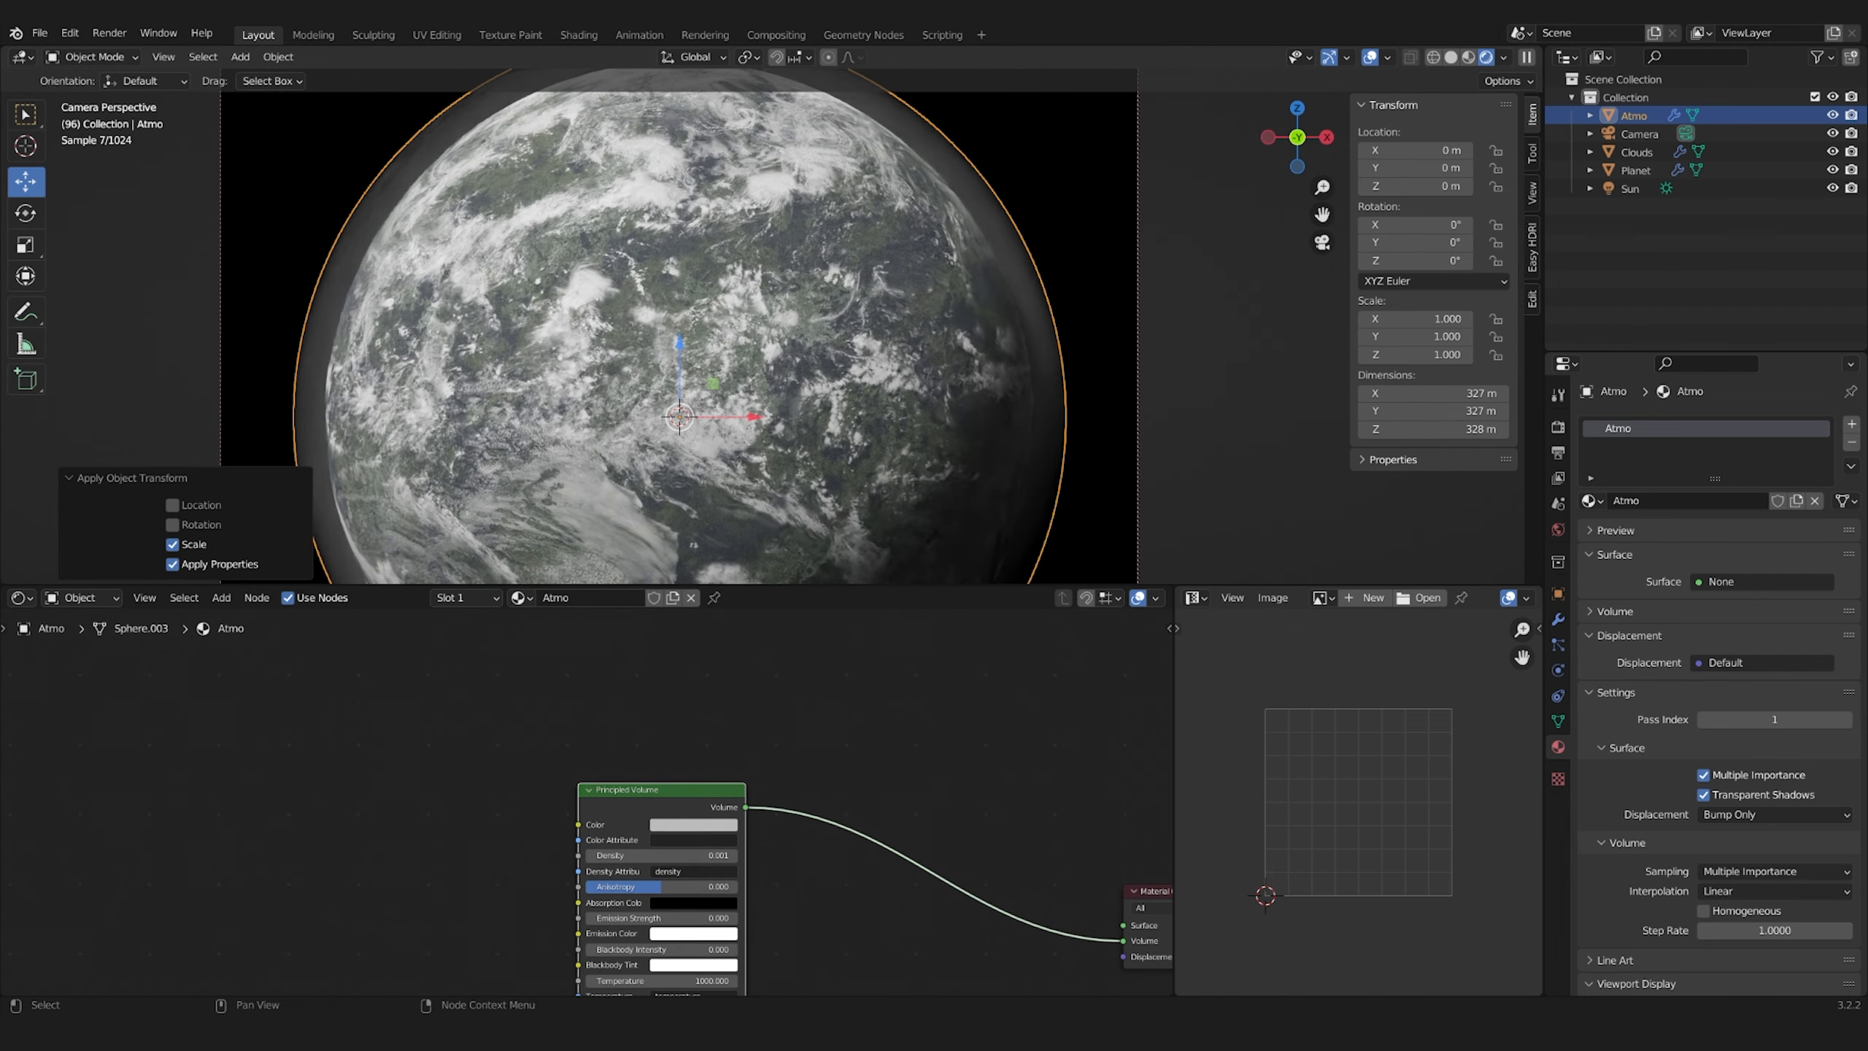
pyautogui.hotkey('shift', 'a')
pyautogui.write('sgeo')
pyautogui.press('Return')
pyautogui.click(103, 735)
# Add a World-to-Object Vector Transform node fed by the Geometry node's Position and rearrange the two nodes
pyautogui.hotkey('shift', 'a')
pyautogui.write('svec')
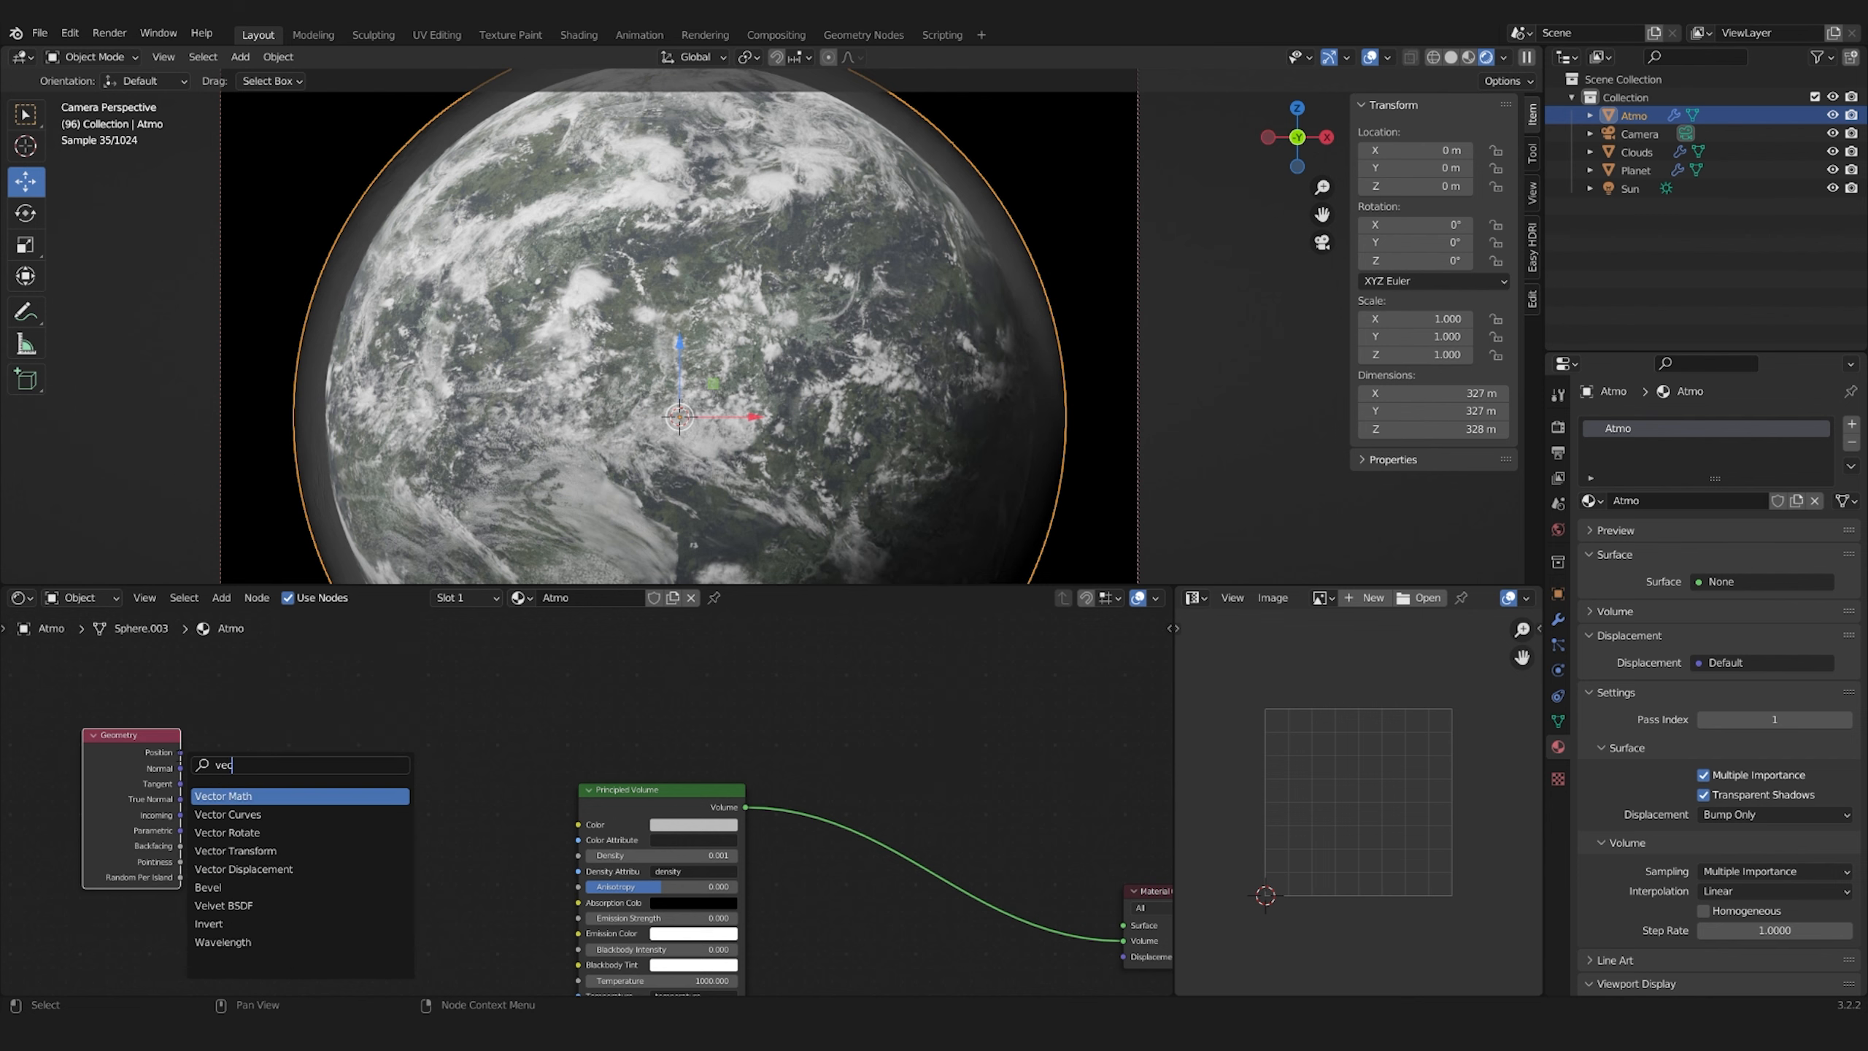
pyautogui.click(235, 852)
pyautogui.click(246, 749)
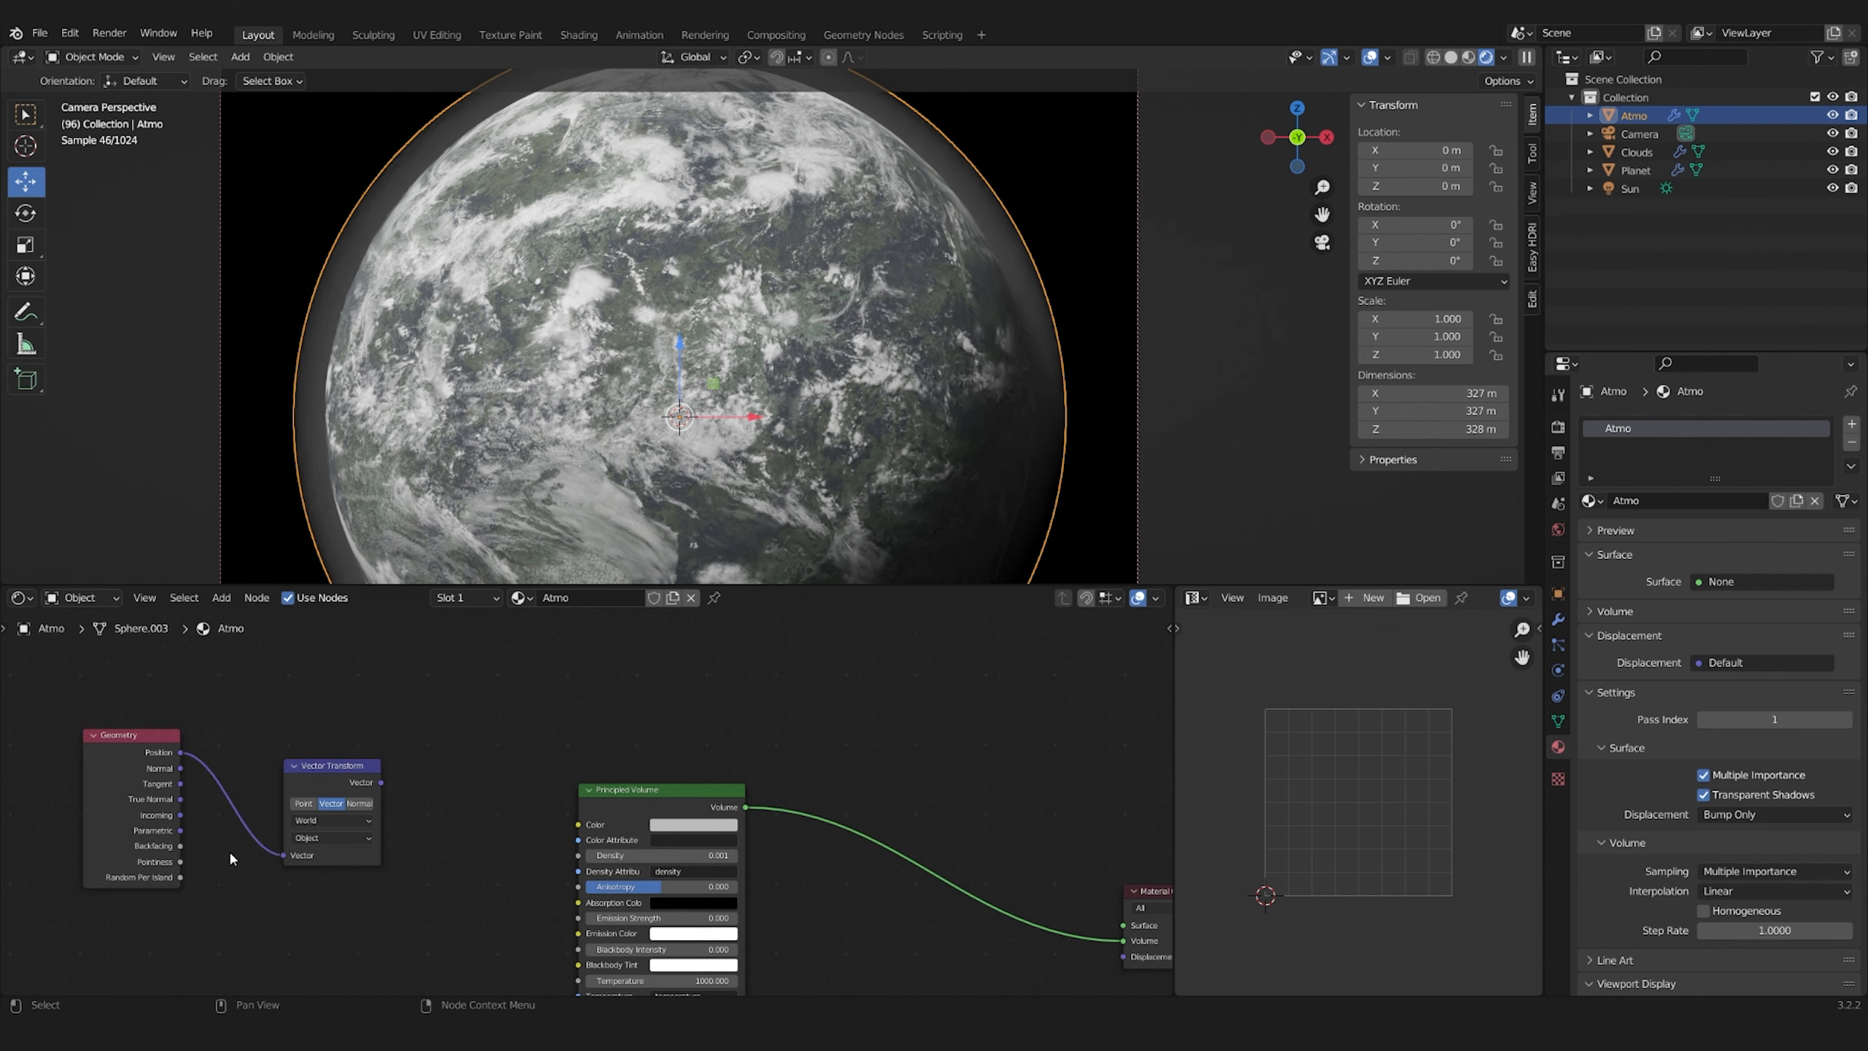
pyautogui.moveTo(397, 908); pyautogui.dragTo(139, 750)
pyautogui.moveTo(331, 765); pyautogui.dragTo(123, 747)
pyautogui.moveTo(316, 791); pyautogui.dragTo(344, 795, button='middle')
# Add a Separate XYZ node after the Vector Transform
pyautogui.hotkey('shift', 'a')
pyautogui.write('ssep')
pyautogui.click(349, 862)
pyautogui.click(316, 719)
# Add a Math node set to Multiply and feed the separated X value into both of its inputs
pyautogui.hotkey('shift', 'a')
pyautogui.write('smath')
pyautogui.press('Return')
pyautogui.click(471, 791)
pyautogui.click(502, 829)
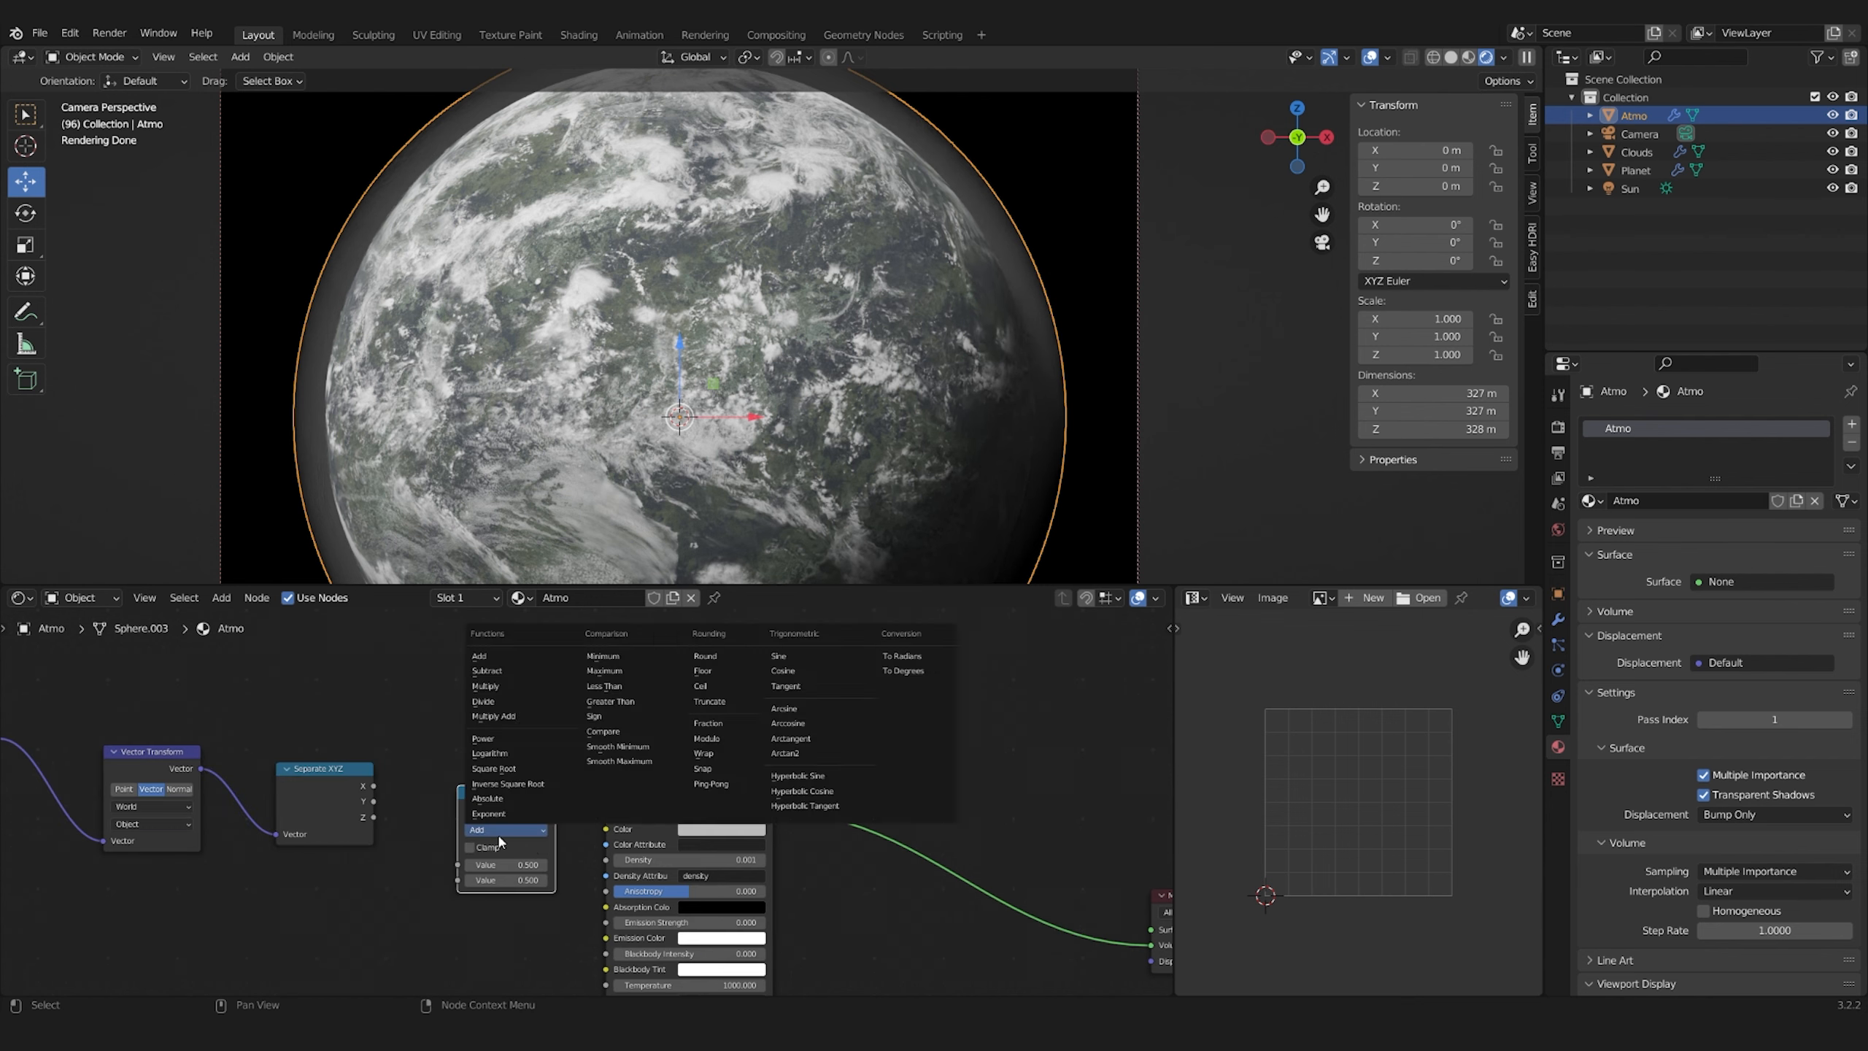
pyautogui.click(491, 688)
pyautogui.moveTo(464, 886); pyautogui.dragTo(459, 881)
pyautogui.moveTo(514, 798); pyautogui.dragTo(519, 677)
# Duplicate the Multiply node twice and feed Y into both inputs of one and Z into both inputs of the other
pyautogui.hotkey('shift', 'd')
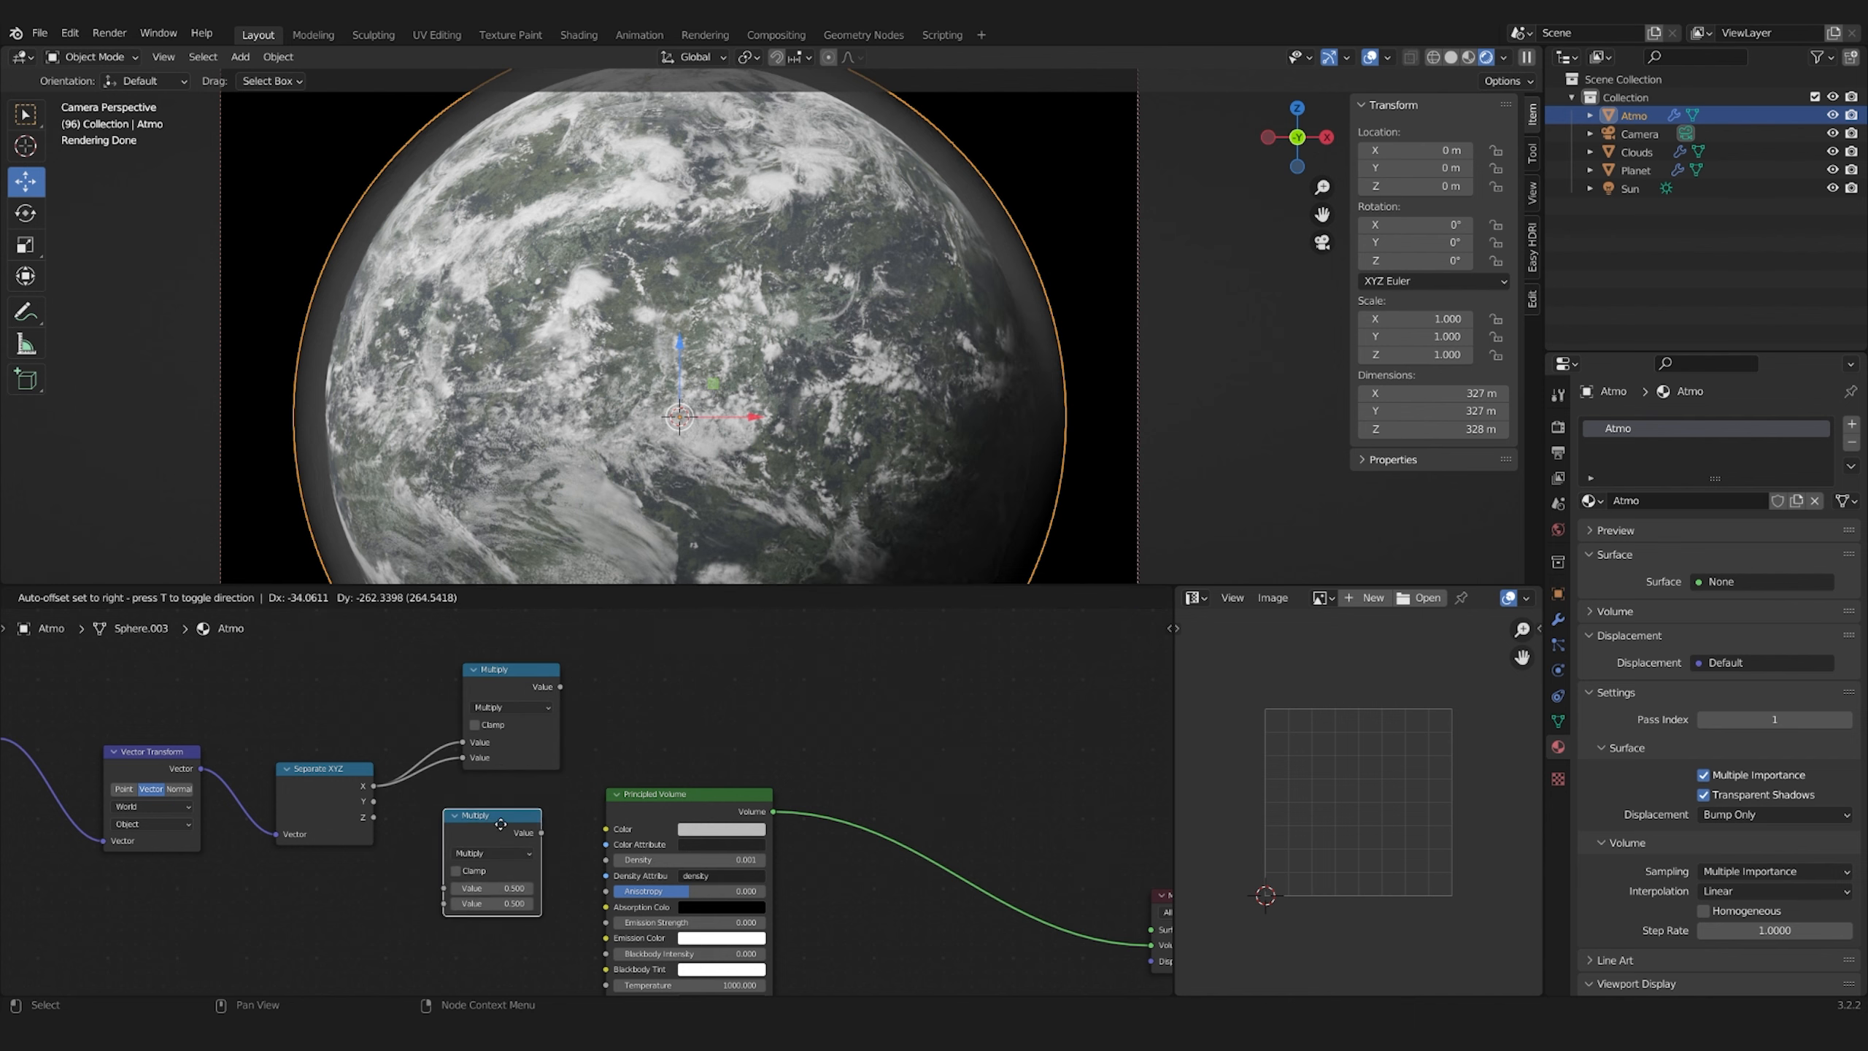
pyautogui.scroll(-6, 633, 835)
pyautogui.moveTo(297, 709); pyautogui.dragTo(699, 883)
pyautogui.moveTo(346, 747); pyautogui.dragTo(655, 804)
pyautogui.scroll(4, 228, 732)
pyautogui.moveTo(283, 765); pyautogui.dragTo(302, 751)
pyautogui.hotkey('shift', 'd')
pyautogui.click(299, 857)
pyautogui.moveTo(168, 772); pyautogui.dragTo(265, 909)
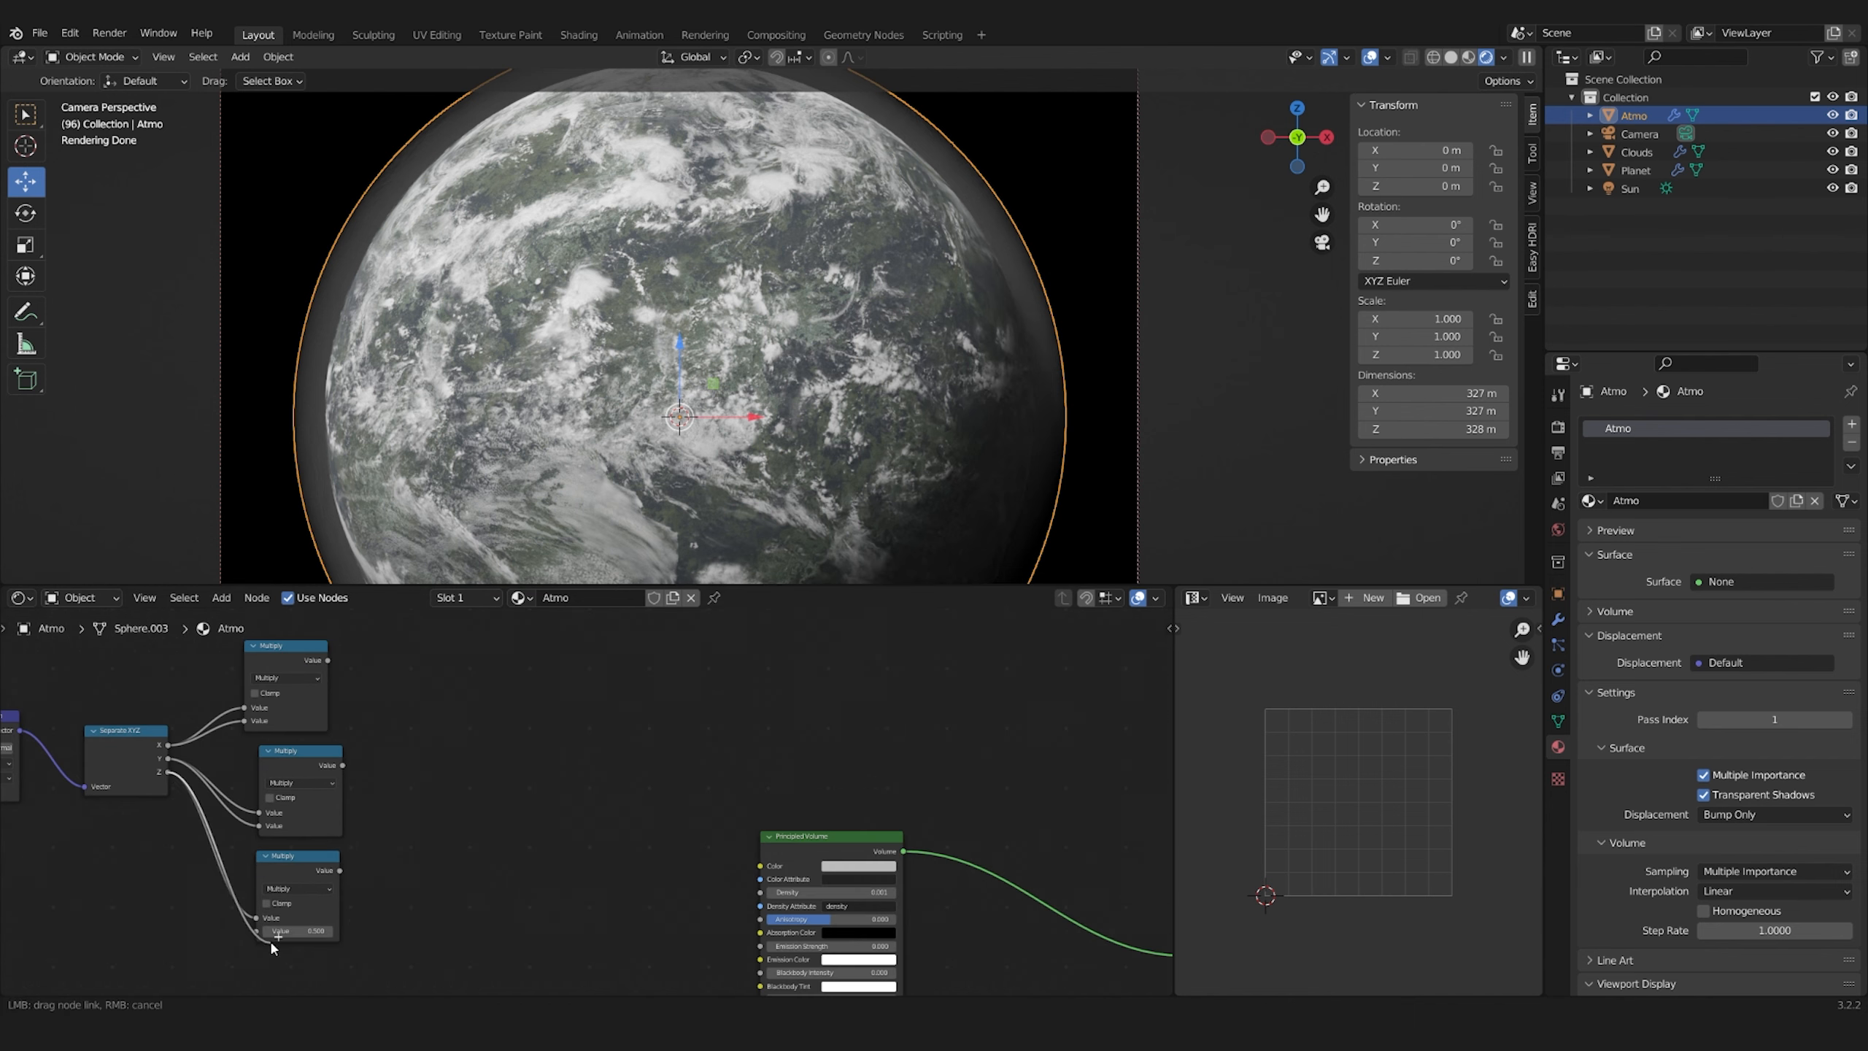
# Sum the three Multiply results with two chained Math nodes set to Add and tidy the node layout
pyautogui.click(290, 661)
pyautogui.hotkey('shift', 'd')
pyautogui.click(487, 714)
pyautogui.click(485, 730)
pyautogui.click(486, 770)
pyautogui.moveTo(328, 660); pyautogui.dragTo(442, 760)
pyautogui.moveTo(343, 765); pyautogui.dragTo(442, 773)
pyautogui.hotkey('shift', 'd')
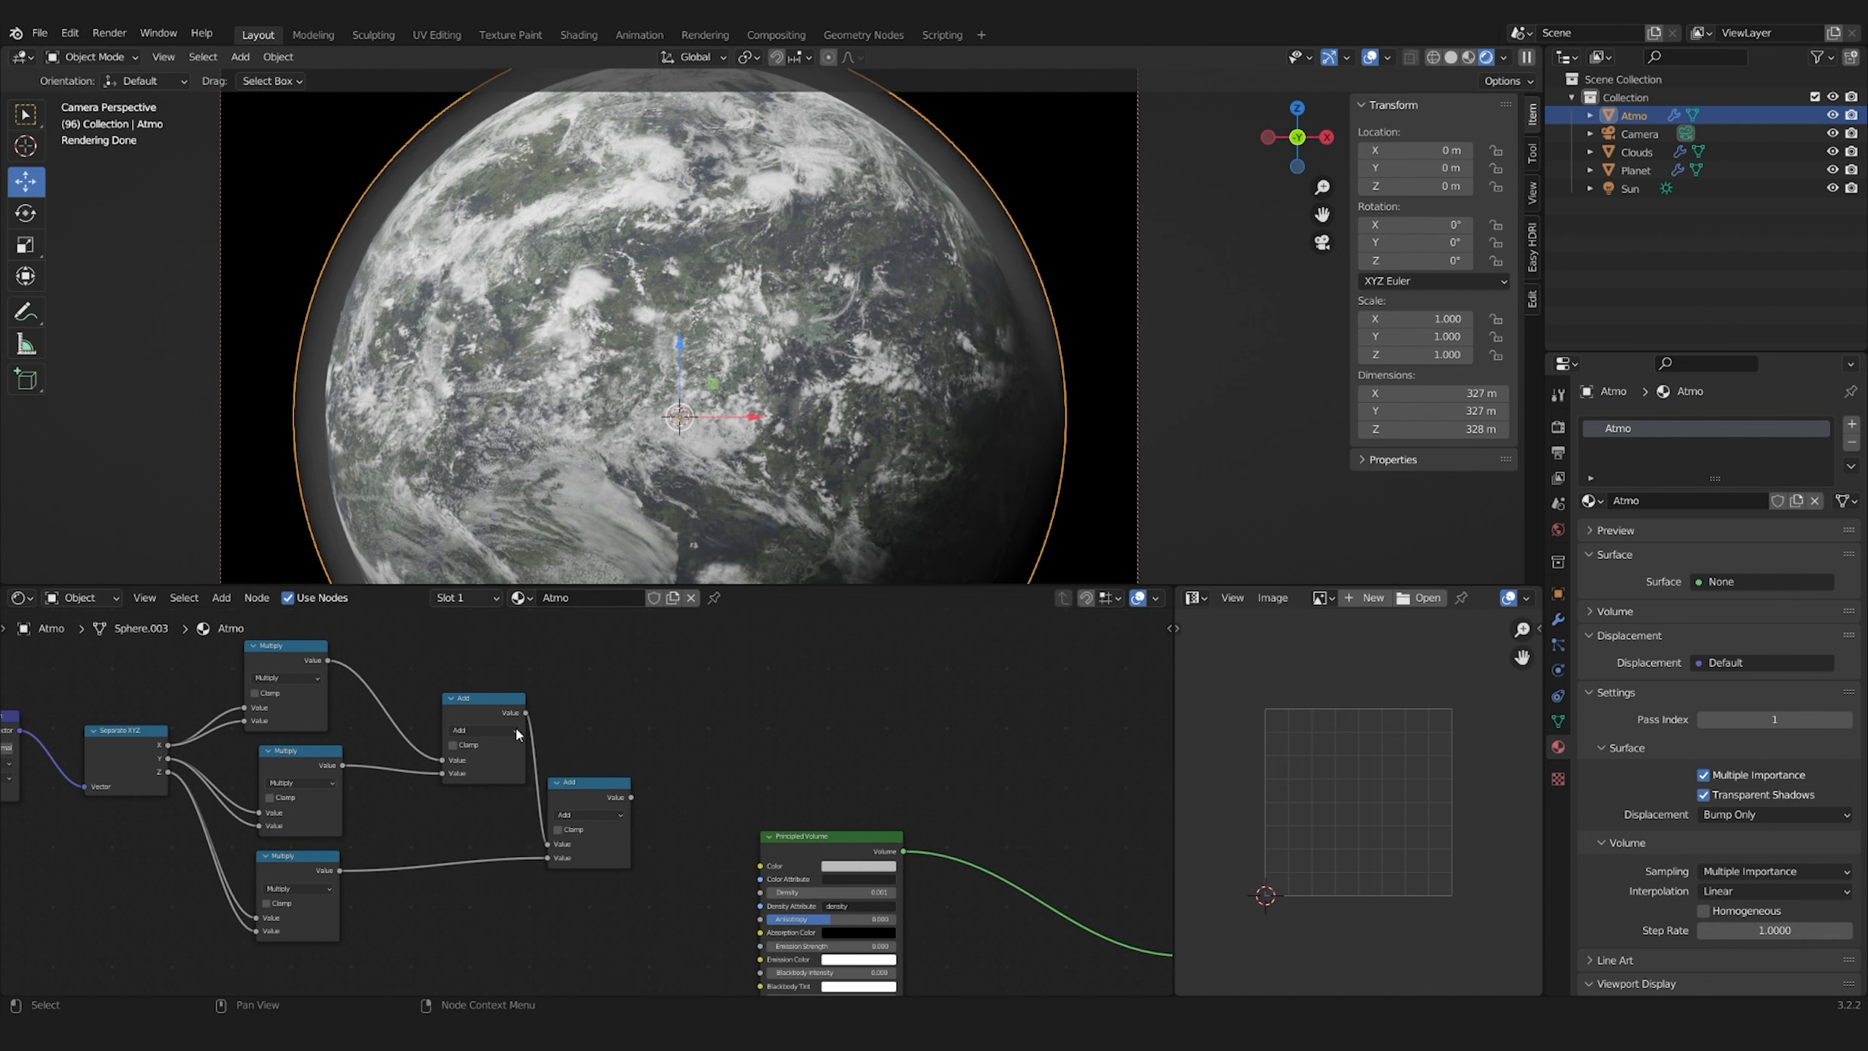
pyautogui.scroll(-9, 519, 734)
pyautogui.moveTo(636, 699); pyautogui.dragTo(184, 901)
pyautogui.moveTo(588, 794); pyautogui.dragTo(520, 823)
# Route the summed value through a ColorRamp and a Multiply node into the Principled Volume's Density
pyautogui.hotkey('shift', 'a')
pyautogui.click(526, 572)
pyautogui.click(375, 741)
pyautogui.scroll(4, 375, 765)
pyautogui.scroll(3, 243, 846)
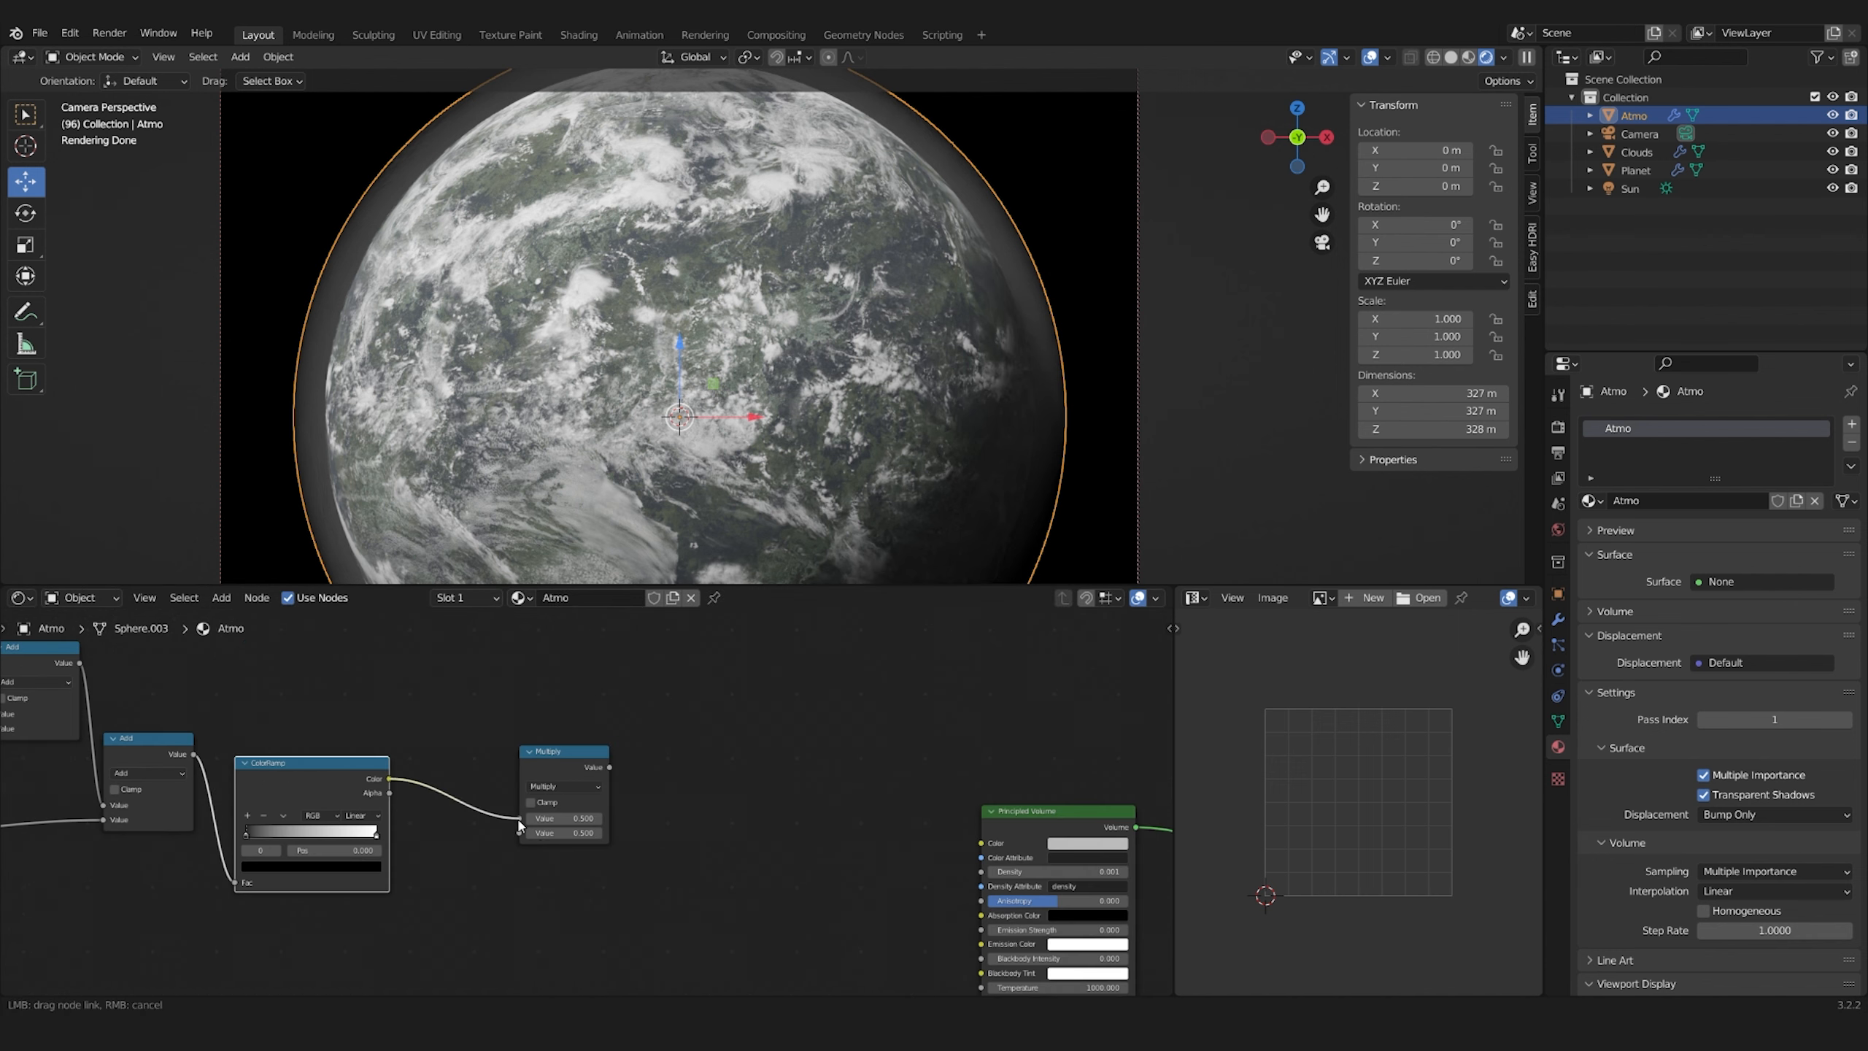
pyautogui.press('Return')
pyautogui.moveTo(610, 767); pyautogui.dragTo(982, 871)
# Scale the Atmo sphere down to 1.088
pyautogui.scroll(2, 588, 802)
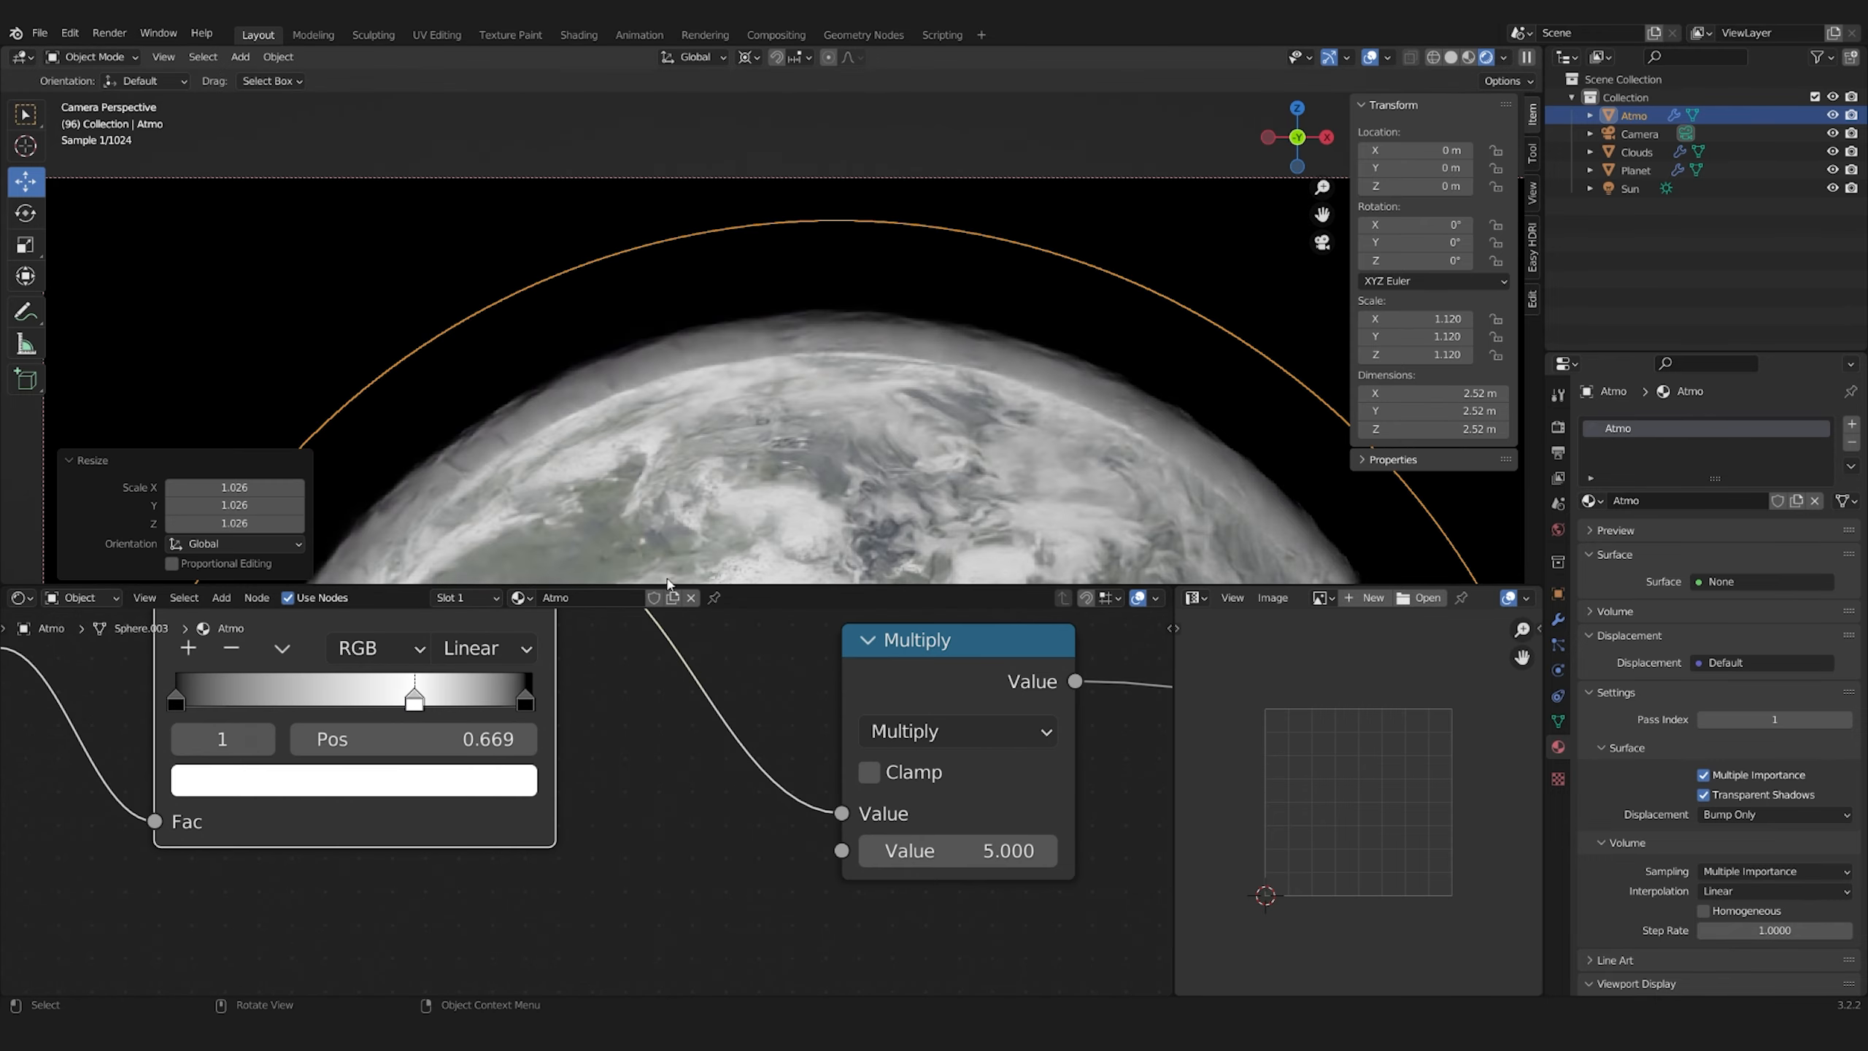
pyautogui.press('s')
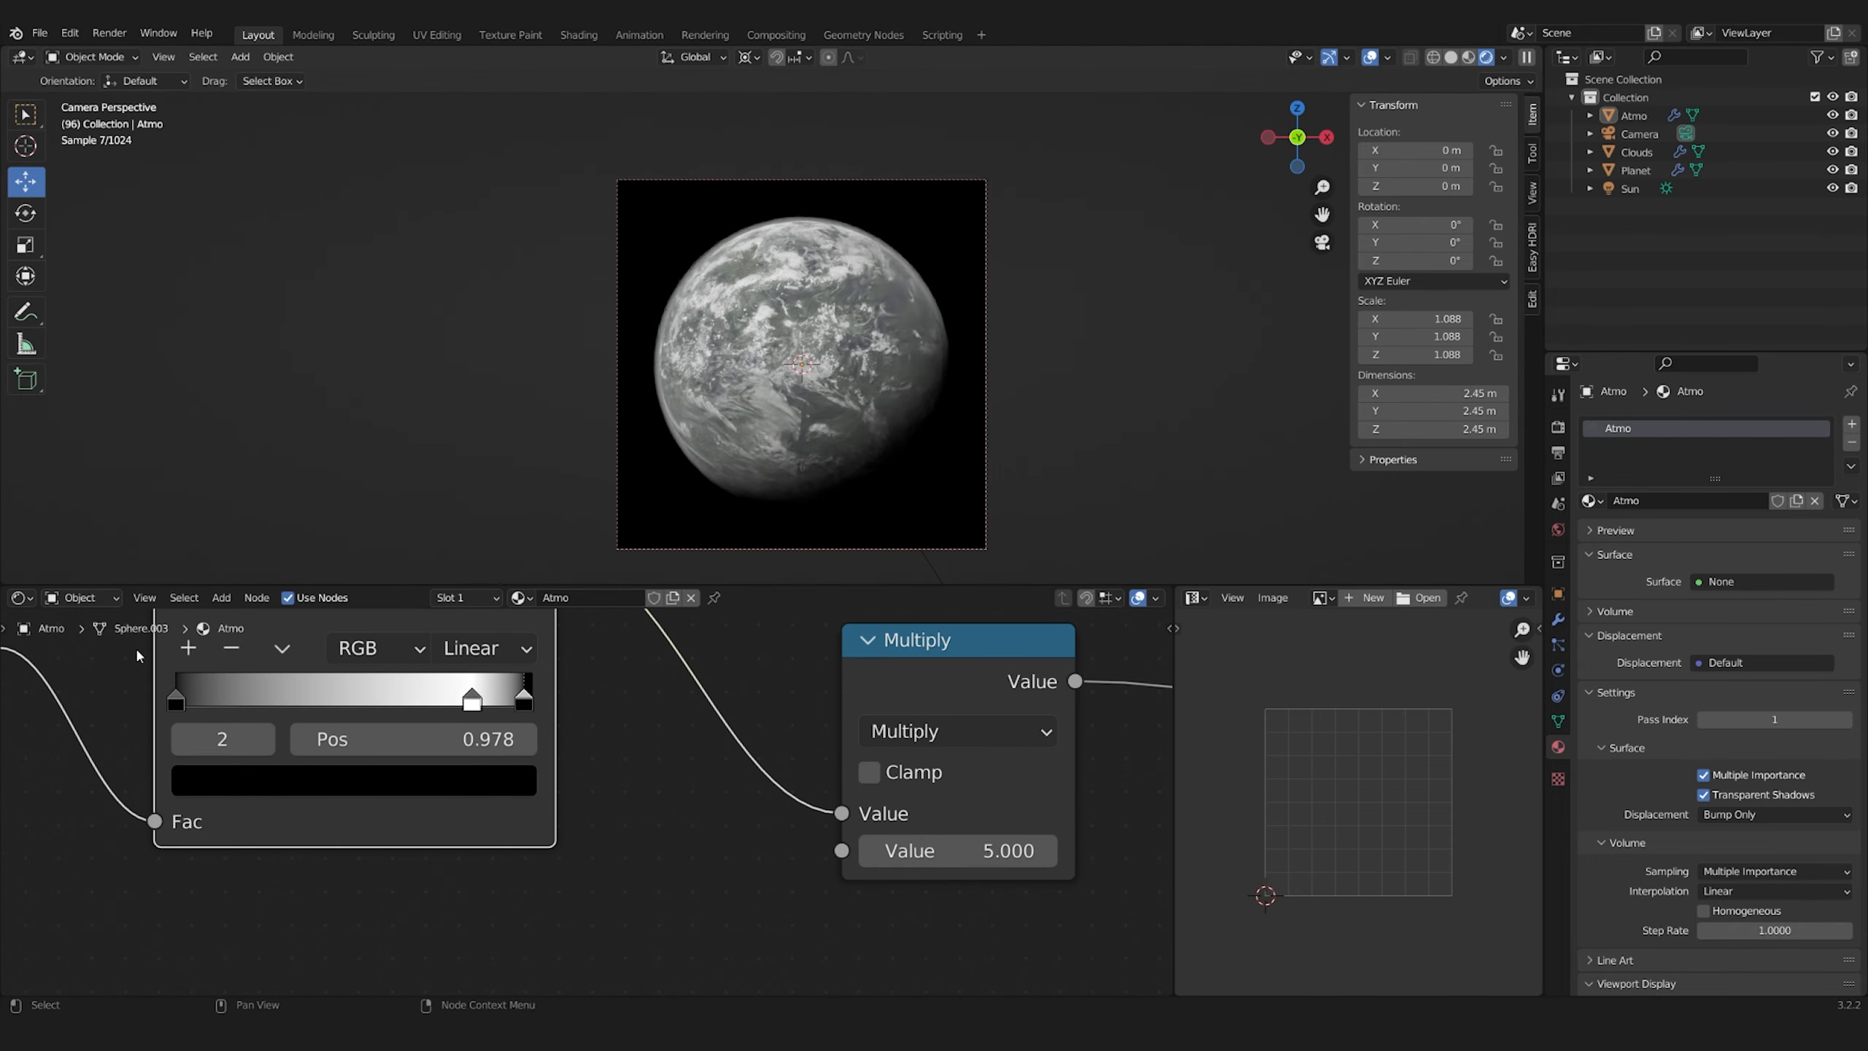
# Duplicate the ColorRamp, feed it the summed value and connect its output to the Principled Volume's Color
pyautogui.scroll(-5, 531, 738)
pyautogui.hotkey('shift', 'd')
pyautogui.moveTo(675, 765); pyautogui.dragTo(637, 748, button='middle')
pyautogui.moveTo(595, 653); pyautogui.dragTo(1079, 888)
pyautogui.scroll(16, 634, 721)
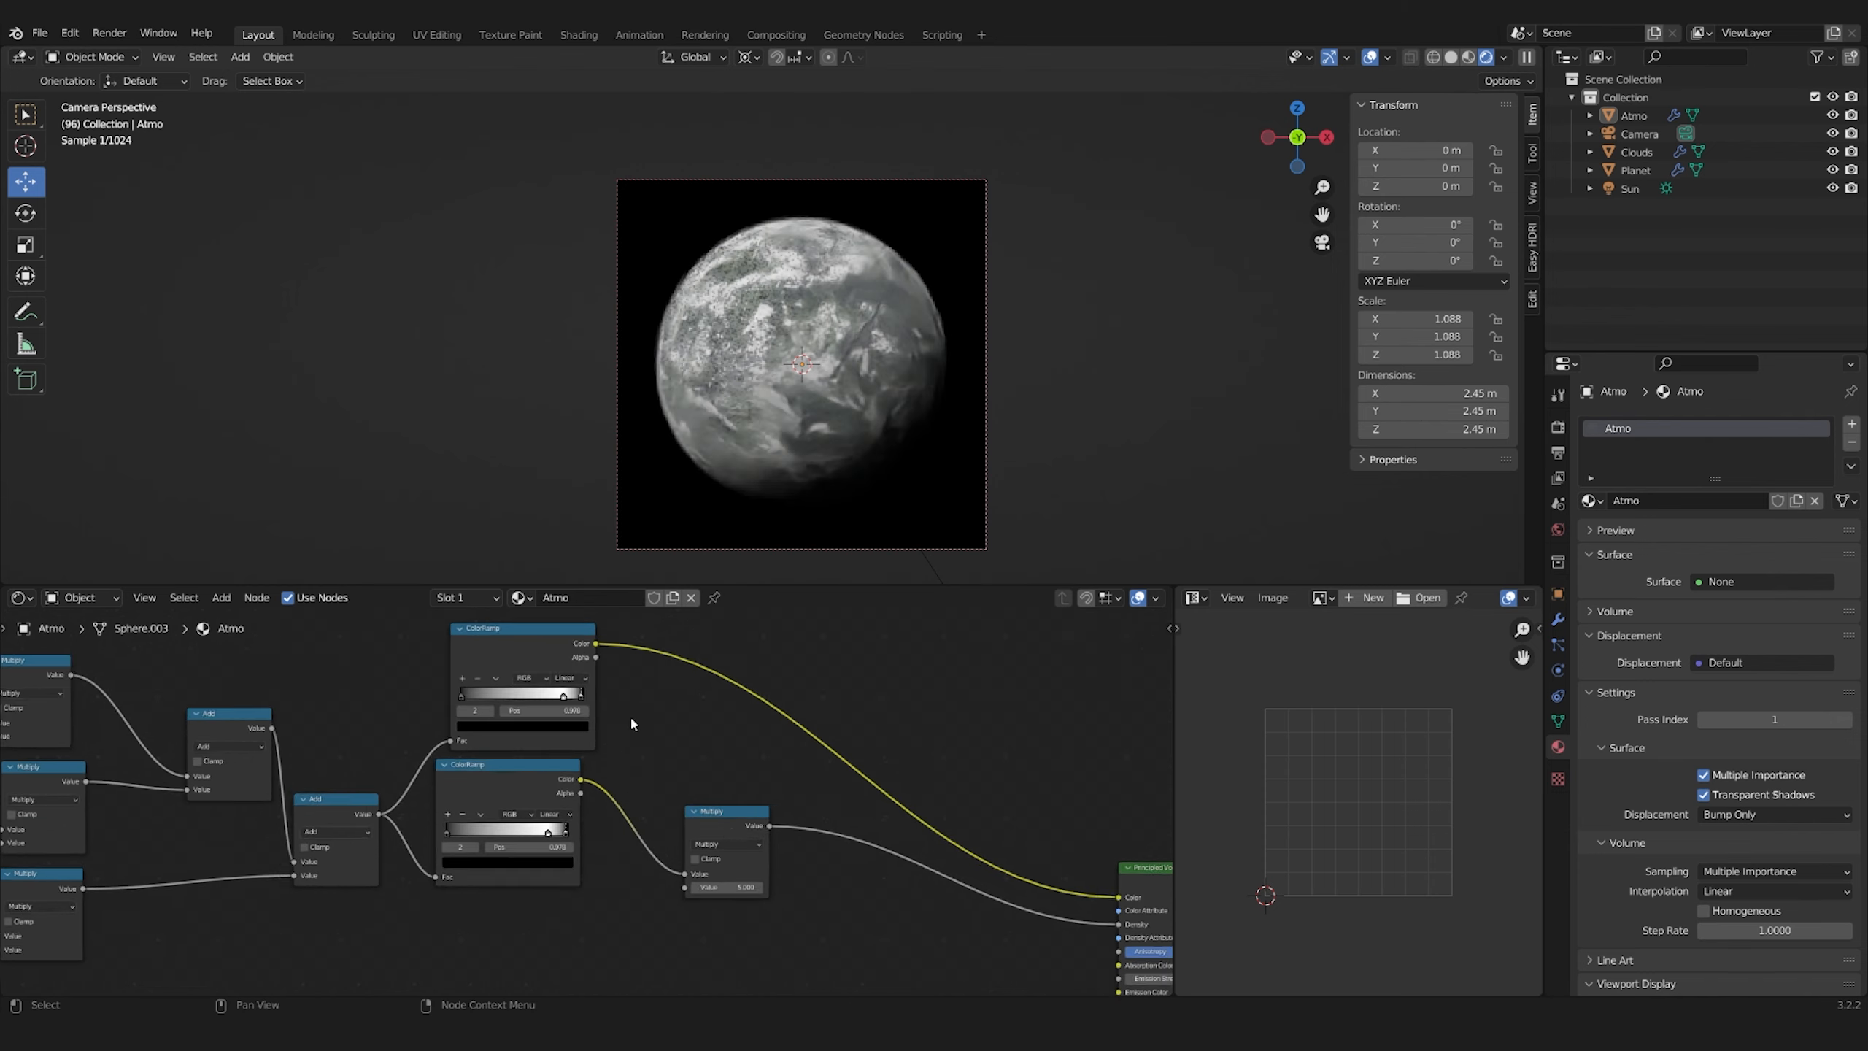
# Reduce the duplicated ColorRamp to two stops and colour its end stop at position 1.000 light blue
pyautogui.moveTo(592, 737); pyautogui.dragTo(606, 924, button='middle')
pyautogui.moveTo(622, 772)
pyautogui.mouseDown()
pyautogui.moveTo(588, 773)
pyautogui.moveTo(632, 773)
pyautogui.mouseUp()
pyautogui.click(251, 707)
pyautogui.click(510, 874)
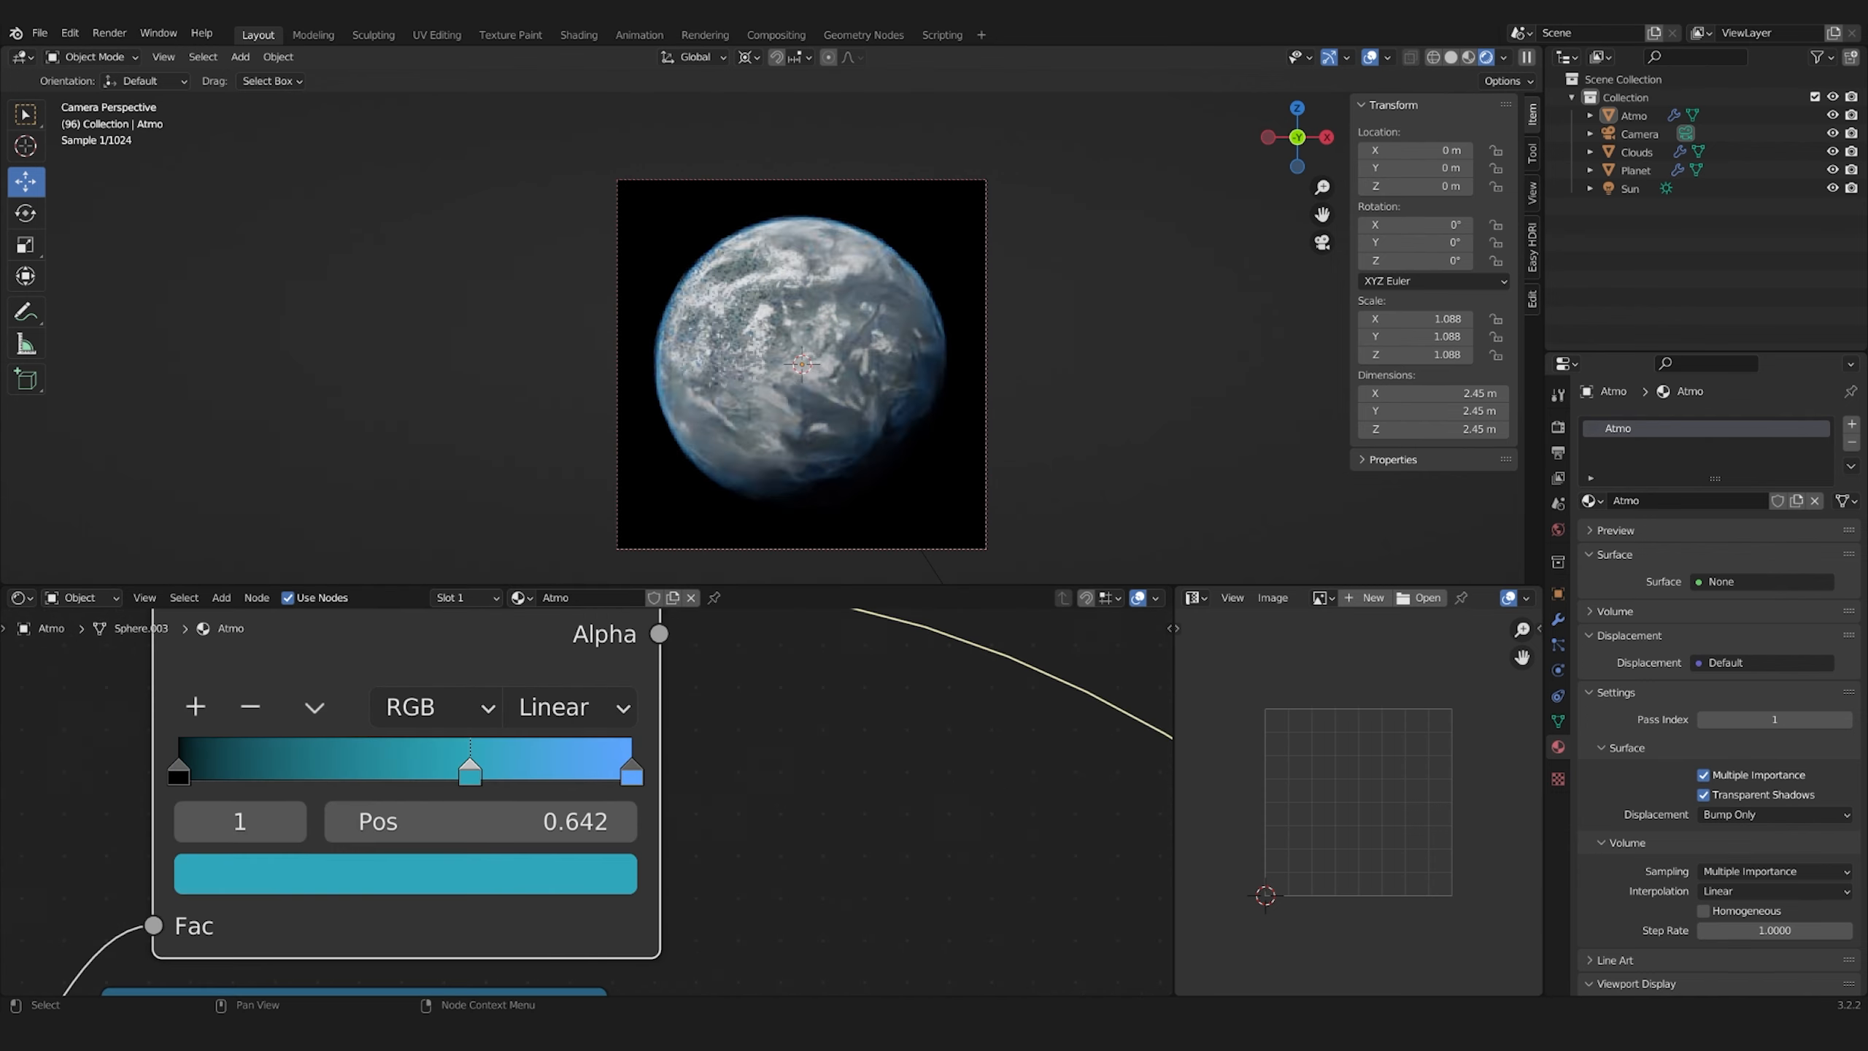
pyautogui.click(533, 874)
pyautogui.moveTo(422, 294); pyautogui.dragTo(416, 291)
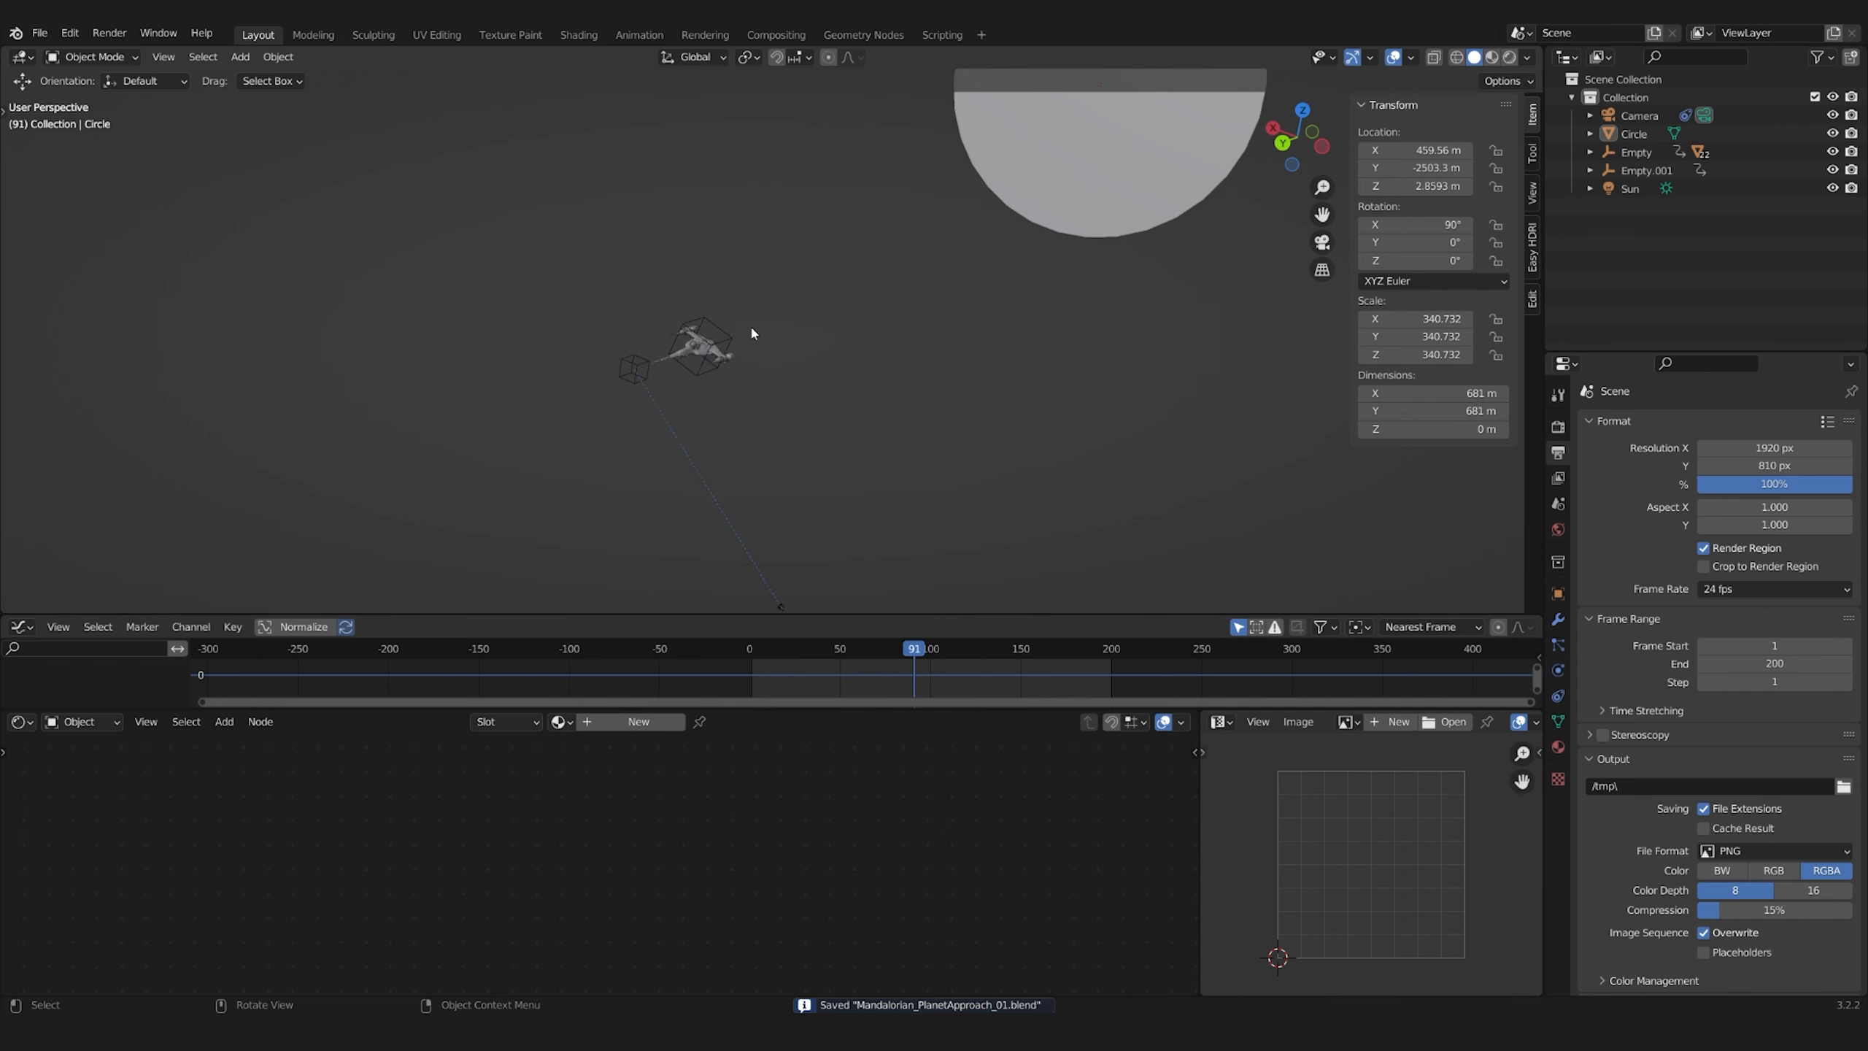
# In the Mandalorian_PlanetApproach_01 scene, add the Planet_01 image as a plane and scale it up at the circle placeholder's location
pyautogui.hotkey('shift', 'a')
pyautogui.click(856, 446)
pyautogui.press('Return')
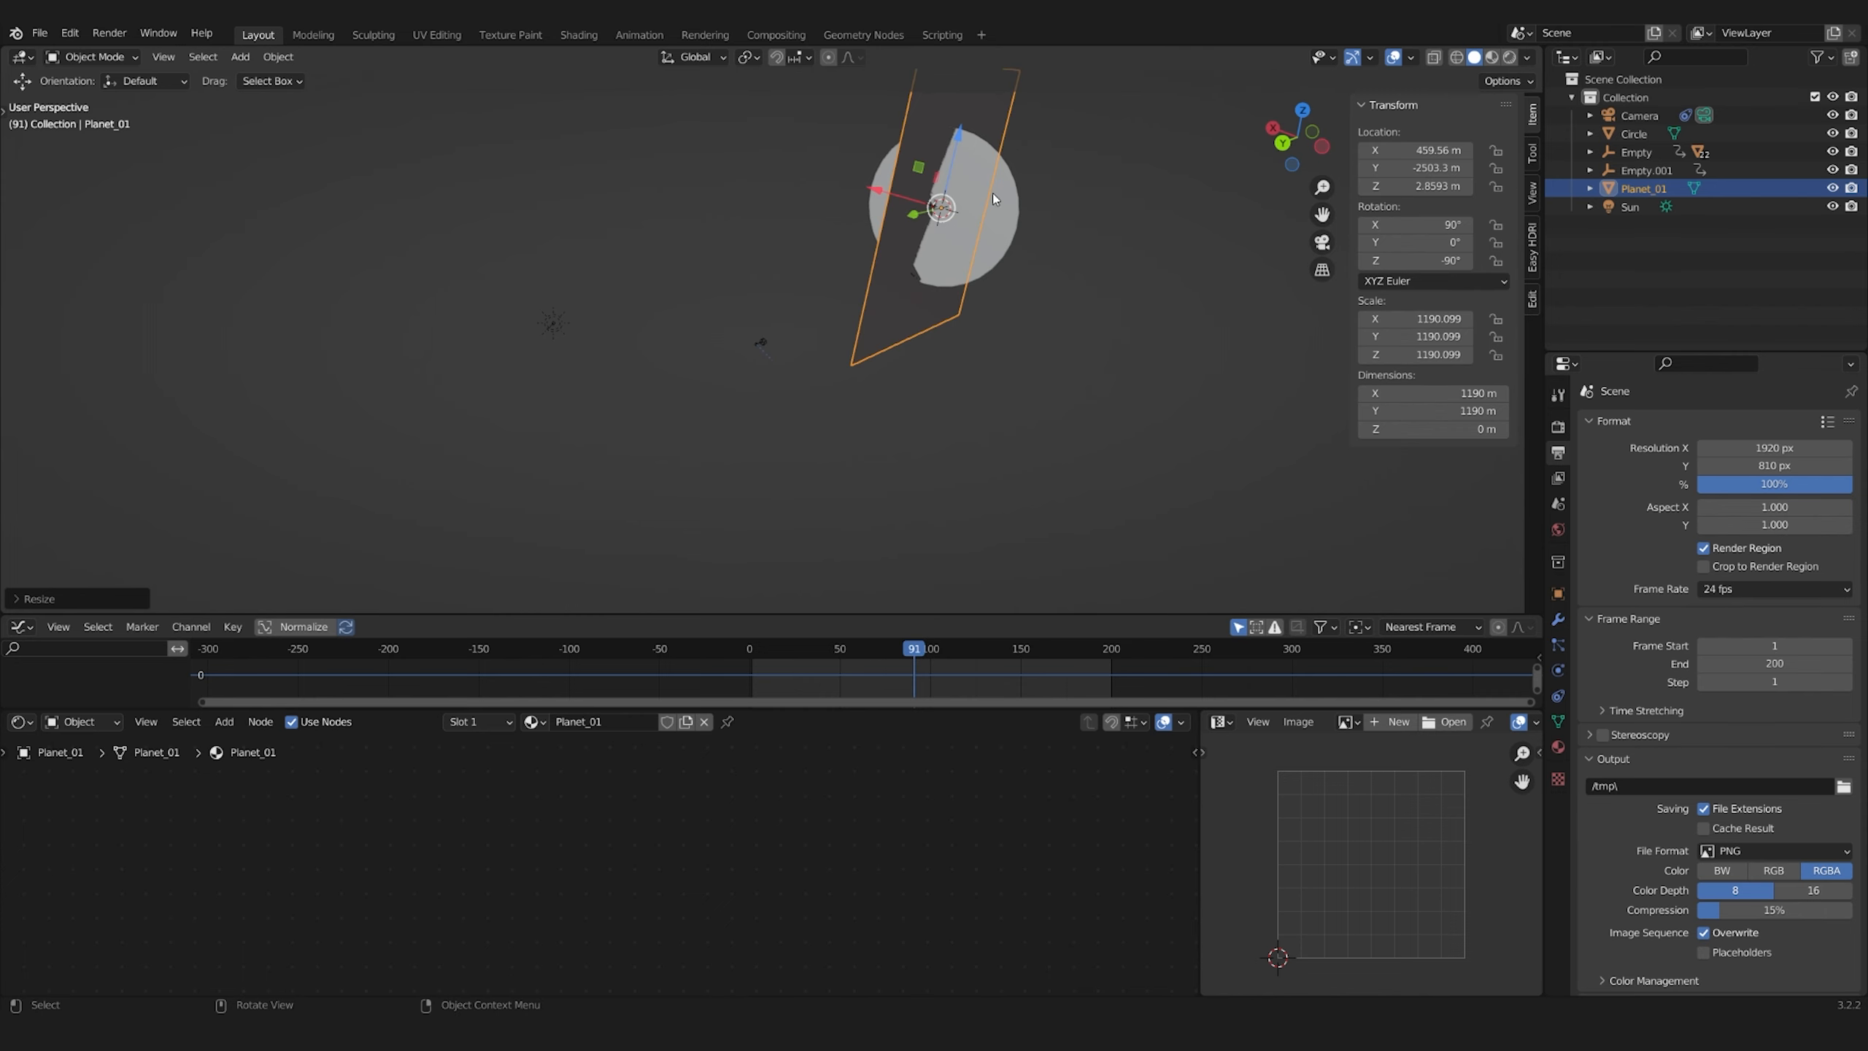
pyautogui.moveTo(876, 227); pyautogui.dragTo(988, 454, button='middle')
pyautogui.press('KP_Decimal')
pyautogui.moveTo(770, 324)
pyautogui.mouseDown()
pyautogui.moveTo(784, 258)
pyautogui.moveTo(770, 323)
pyautogui.mouseUp()
# In the rendered camera view at frame 153, scale the Planet_01 plane to 889.936 and delete the circle placeholder
pyautogui.press('KP_0')
pyautogui.scroll(3, 1026, 379)
pyautogui.moveTo(915, 647); pyautogui.dragTo(1027, 647)
pyautogui.click(1508, 57)
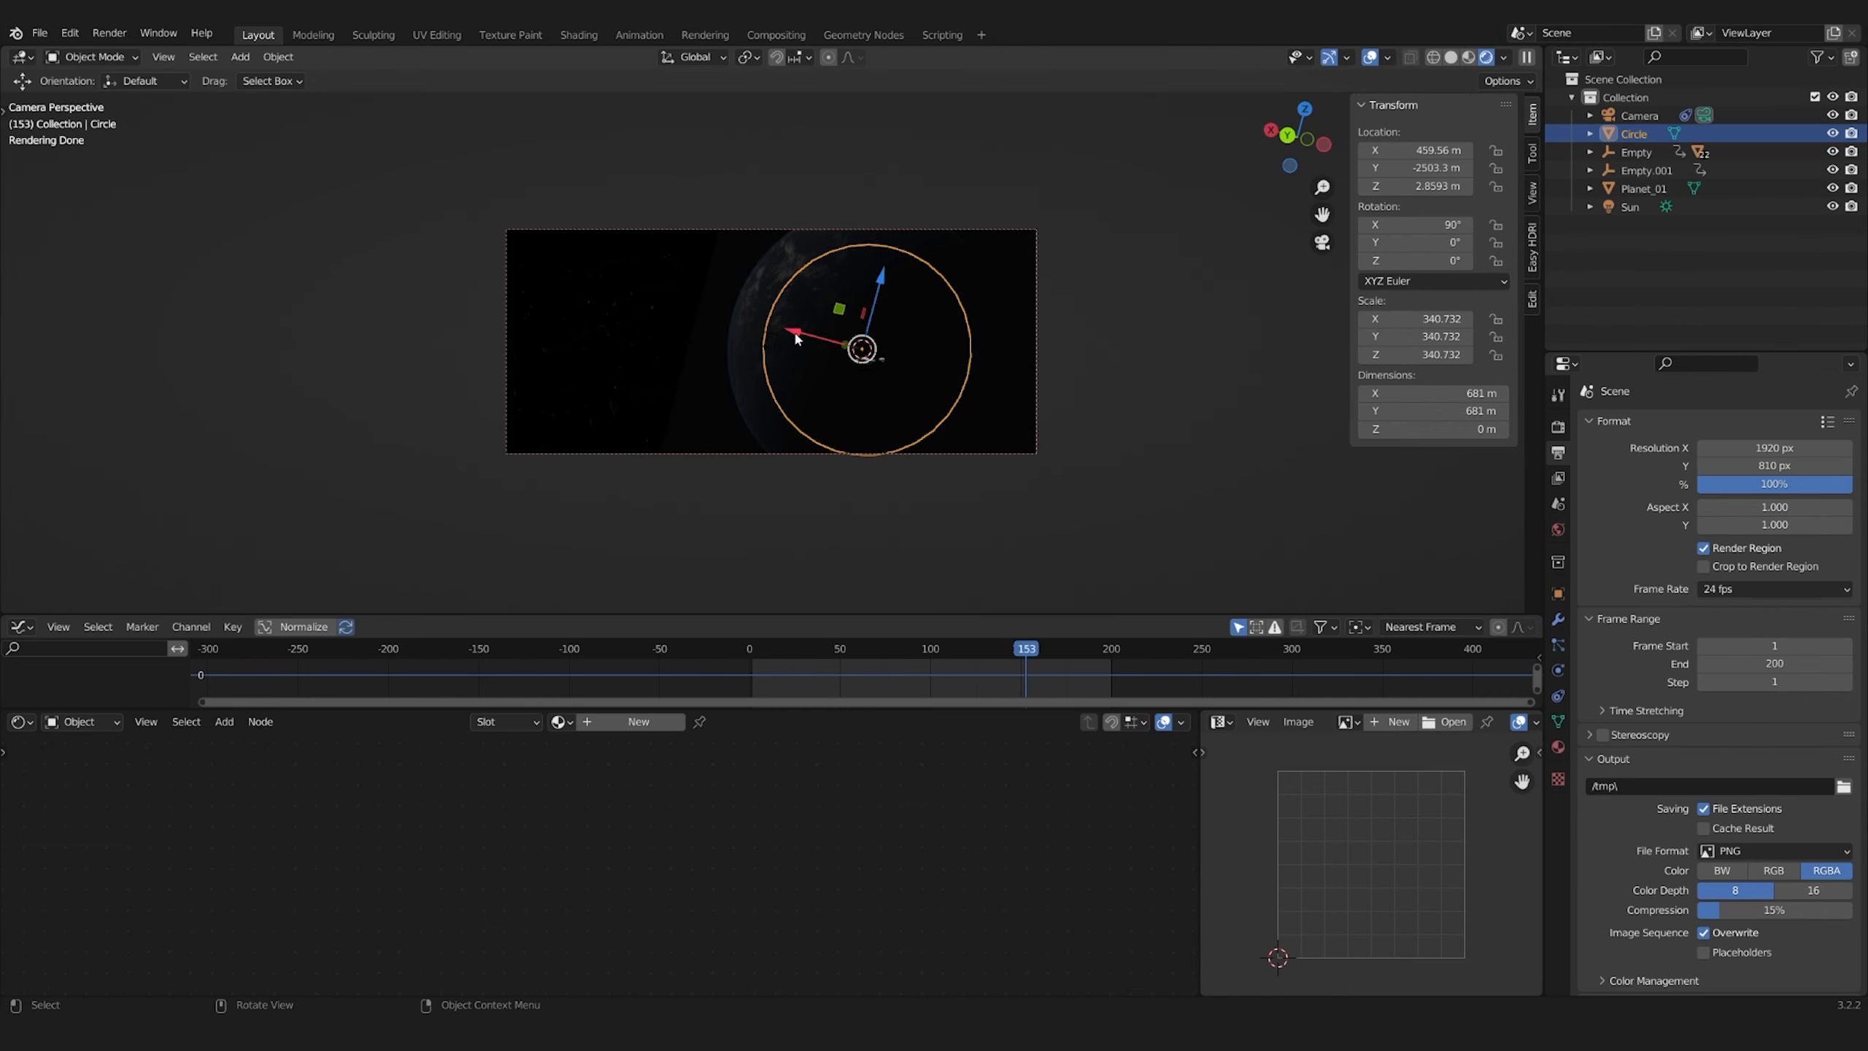
pyautogui.click(1643, 189)
# Route the Planet_01.exr image through an Emission shader into the Material Output's Surface
pyautogui.press('Home')
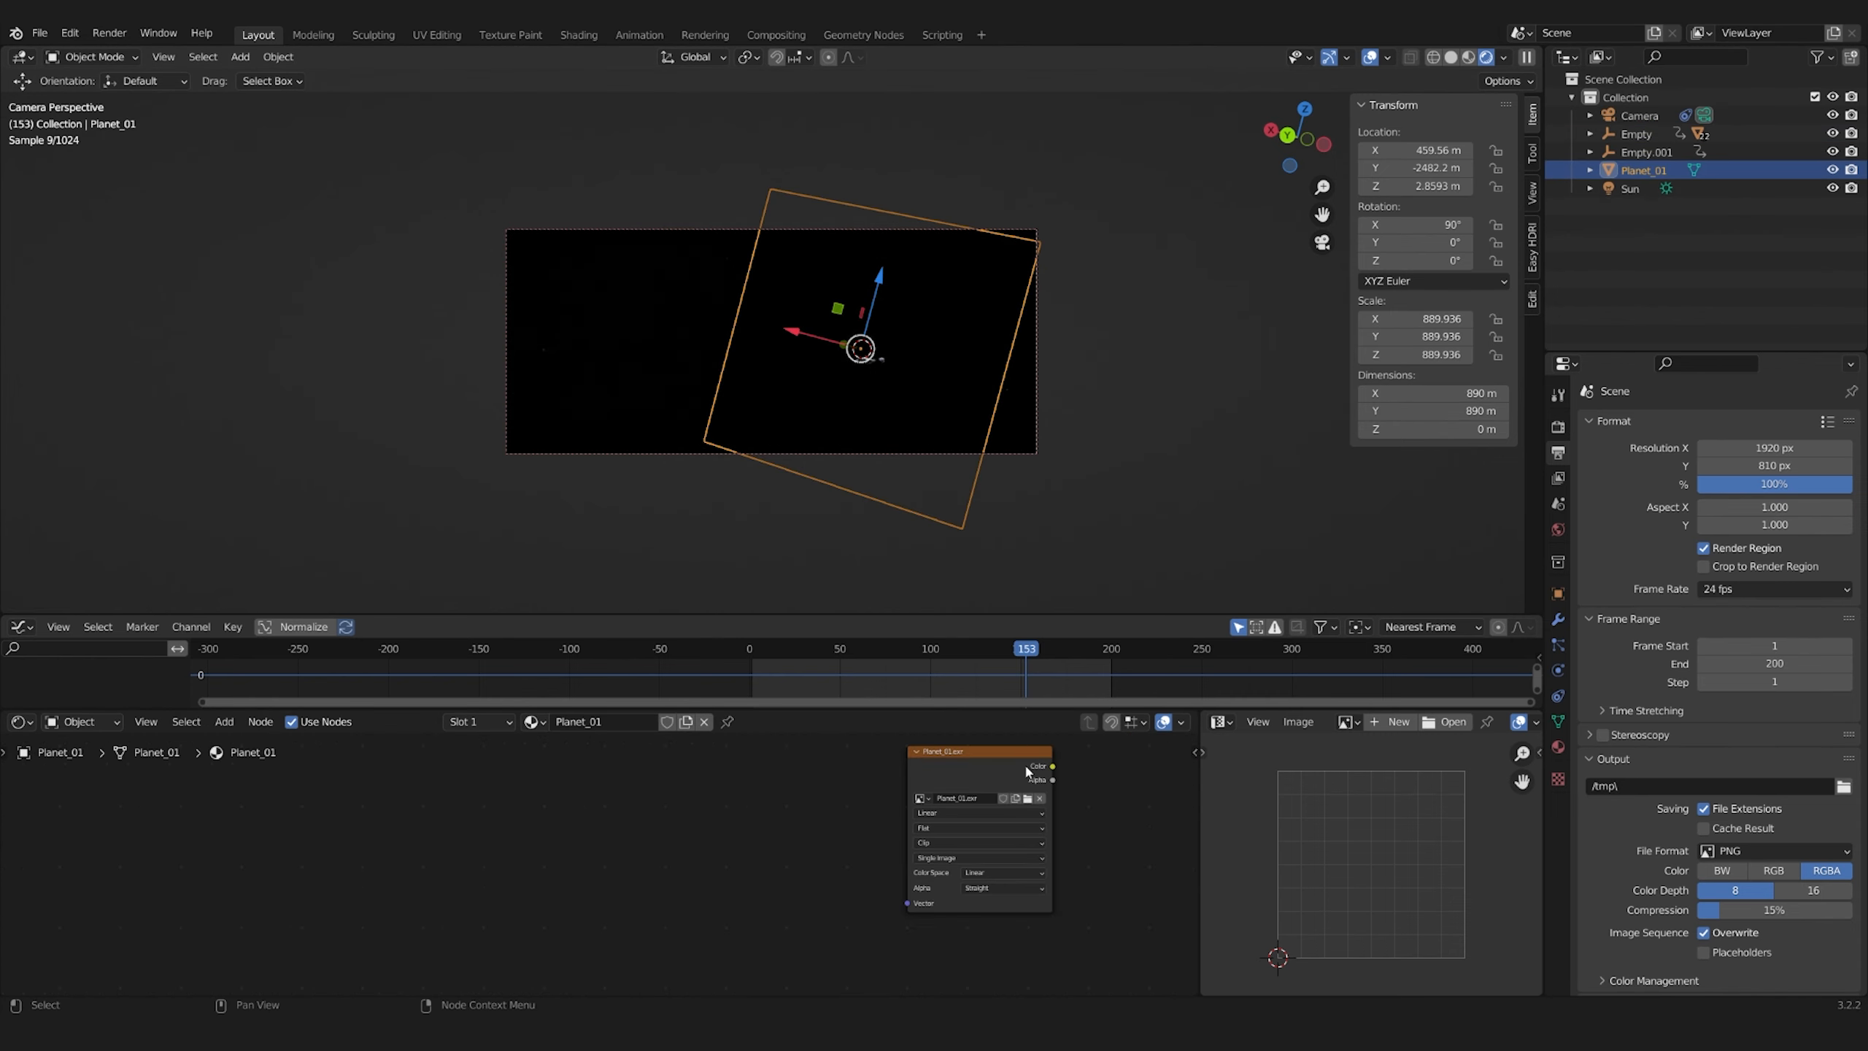
pyautogui.hotkey('alt', 'a')
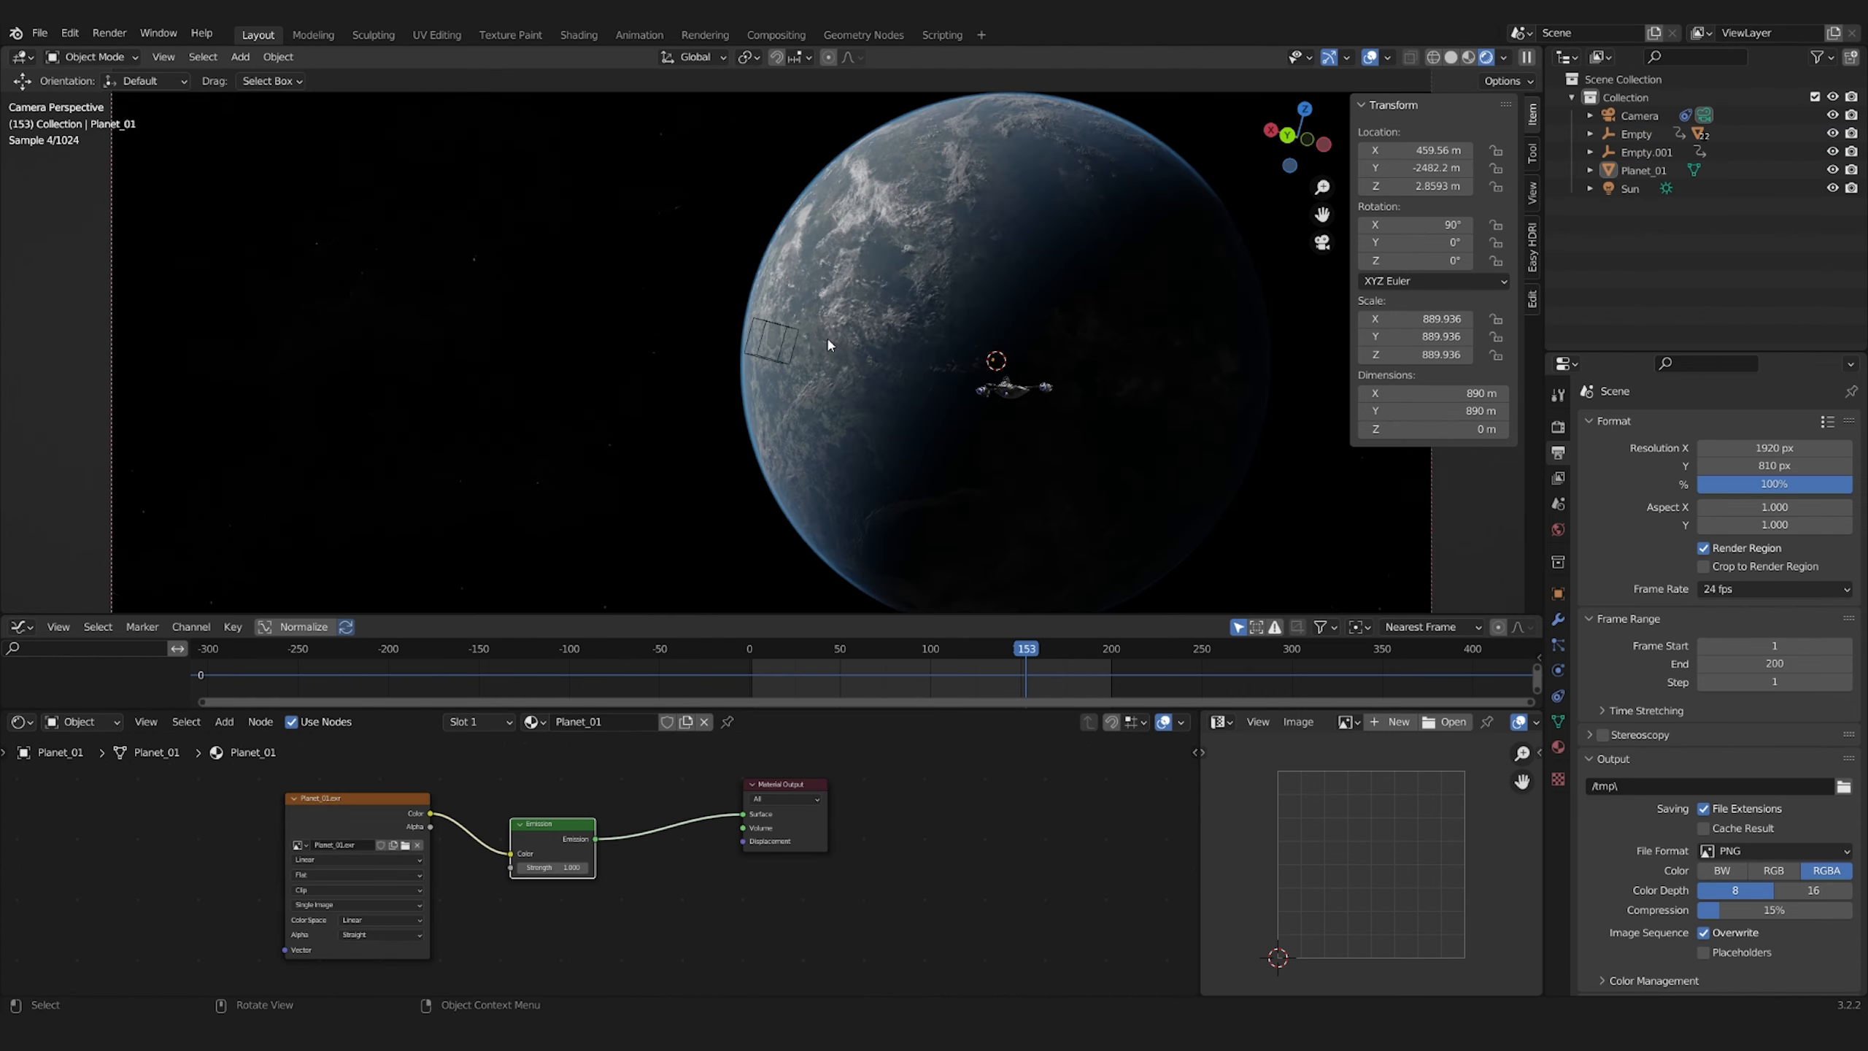
pyautogui.scroll(-2, 851, 317)
pyautogui.click(850, 317)
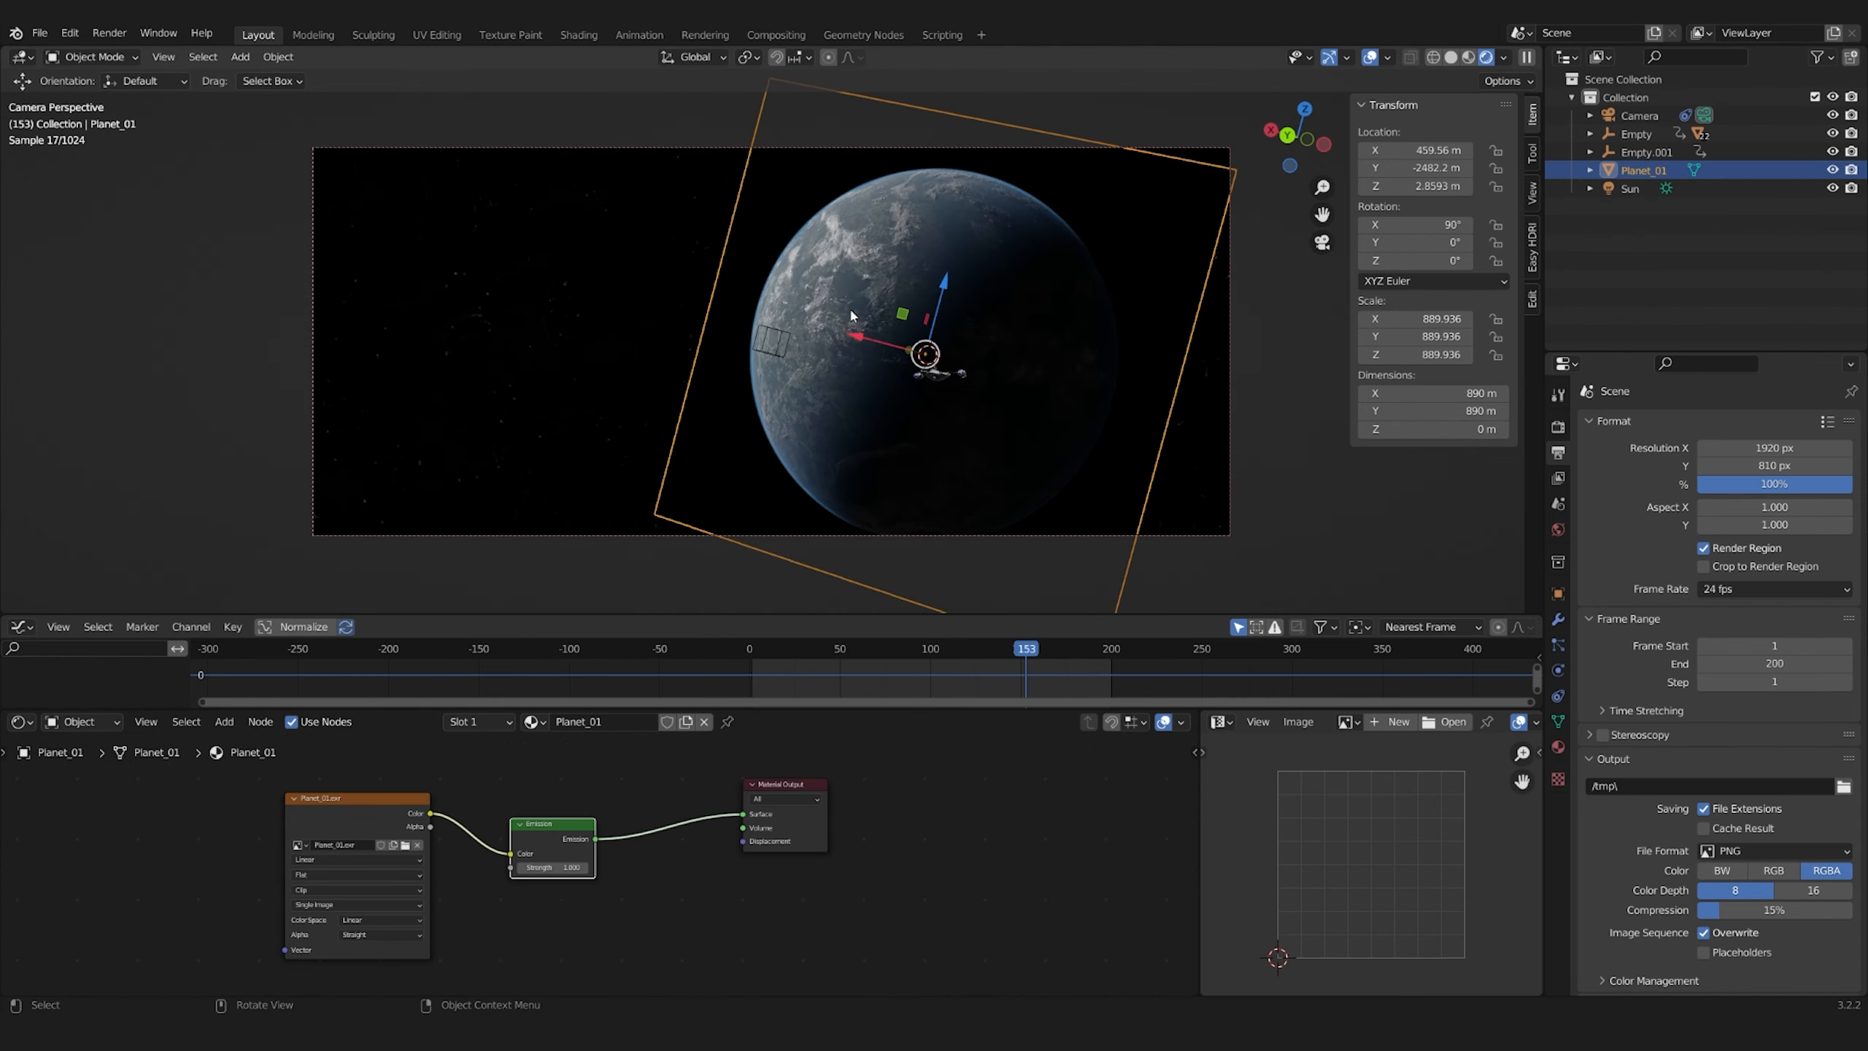
# Rotate the Planet_01 plane 180° around Z and tilt it to -24.8° on Y
pyautogui.write('rz180')
pyautogui.press('Return')
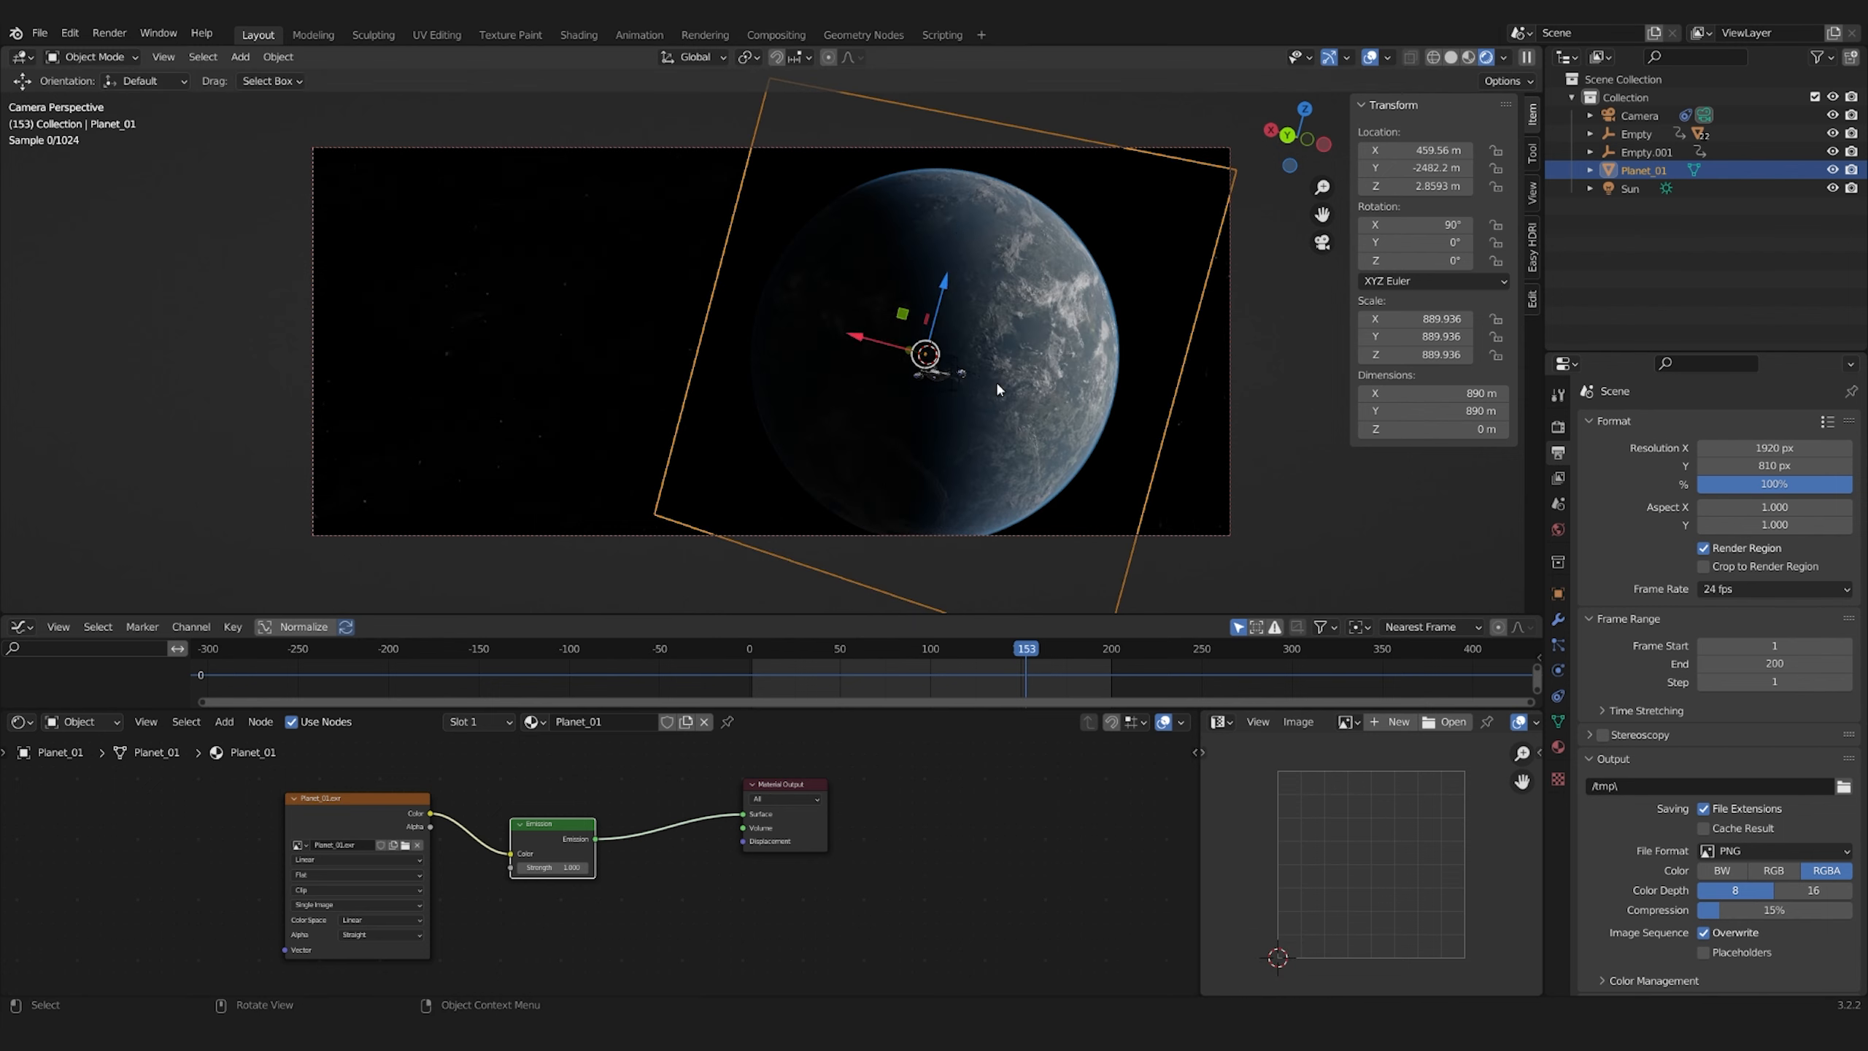
pyautogui.scroll(15, 919, 384)
pyautogui.hotkey('ctrl', 'z')
pyautogui.scroll(-16, 772, 341)
pyautogui.press('r')
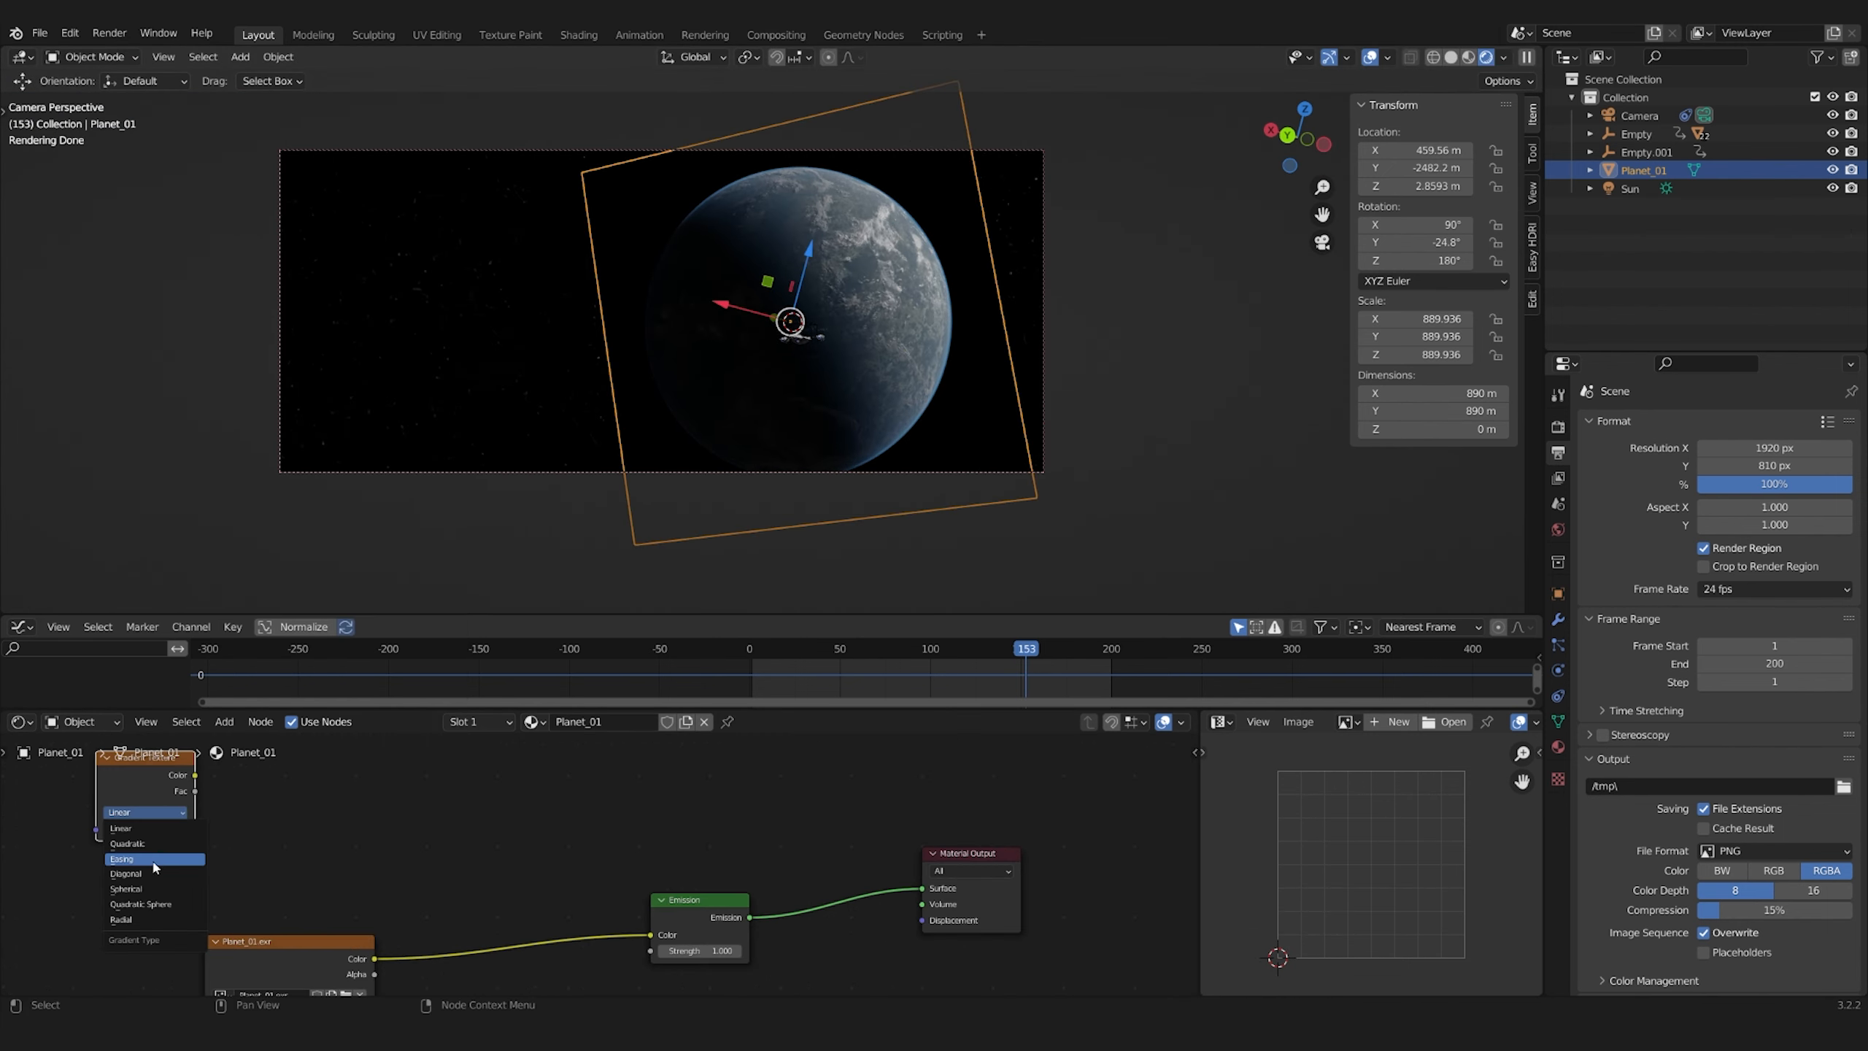
# Build a Spherical Gradient Texture mask with Mapping location X and Y at -0.5 m, set its ColorRamp's black stop to 0.371, and save
pyautogui.moveTo(479, 826); pyautogui.dragTo(519, 916)
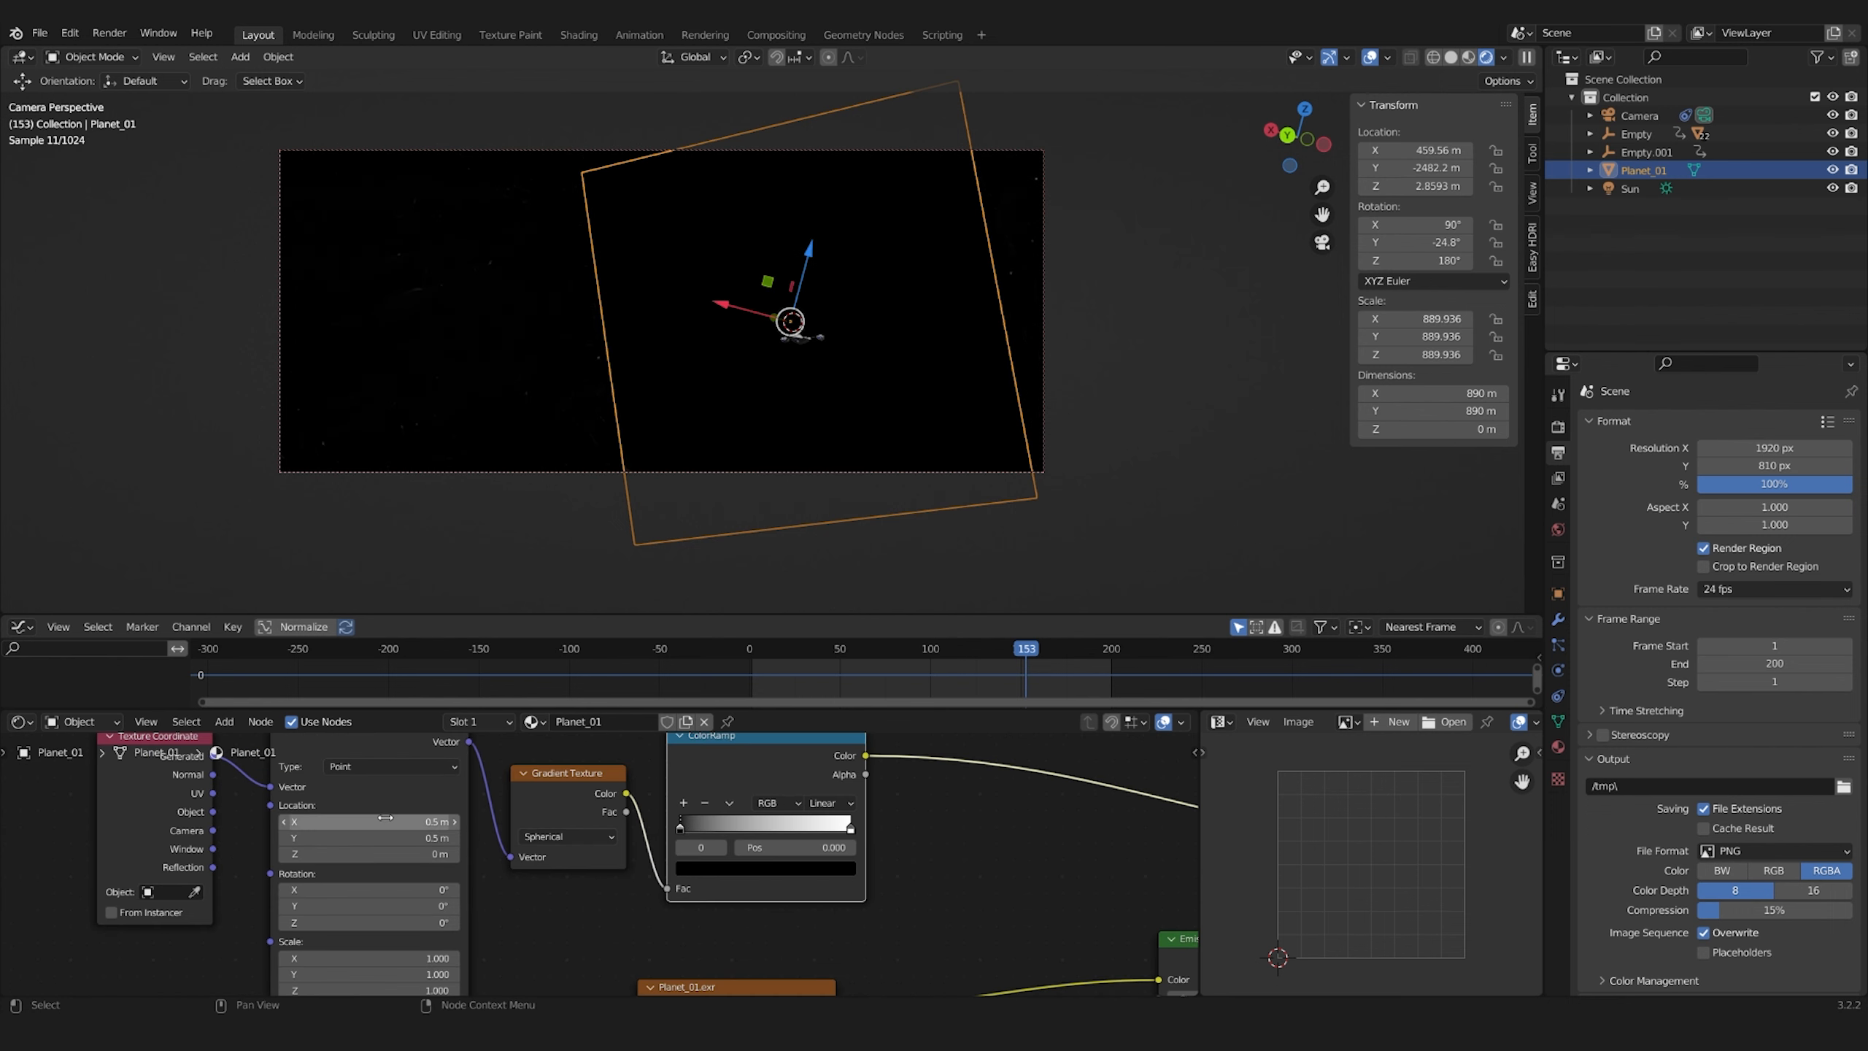
pyautogui.click(570, 837)
pyautogui.click(550, 920)
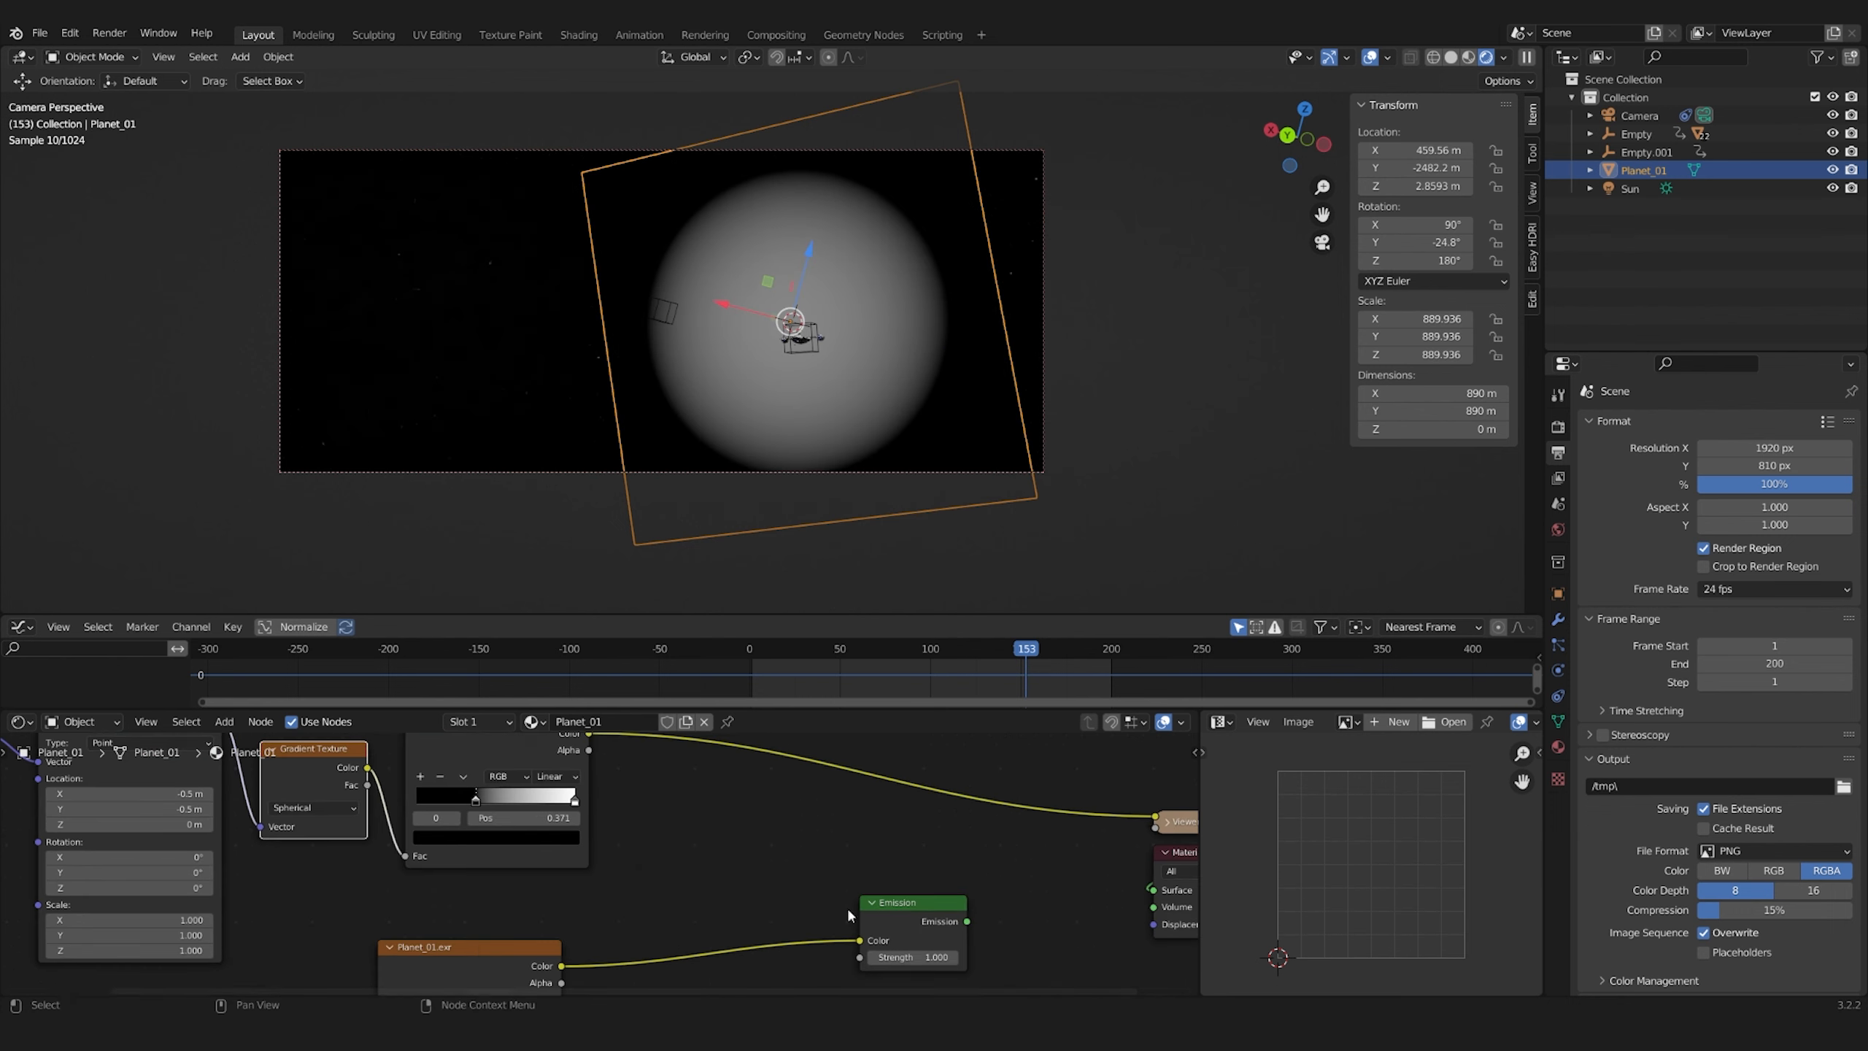
pyautogui.moveTo(502, 798); pyautogui.dragTo(475, 798)
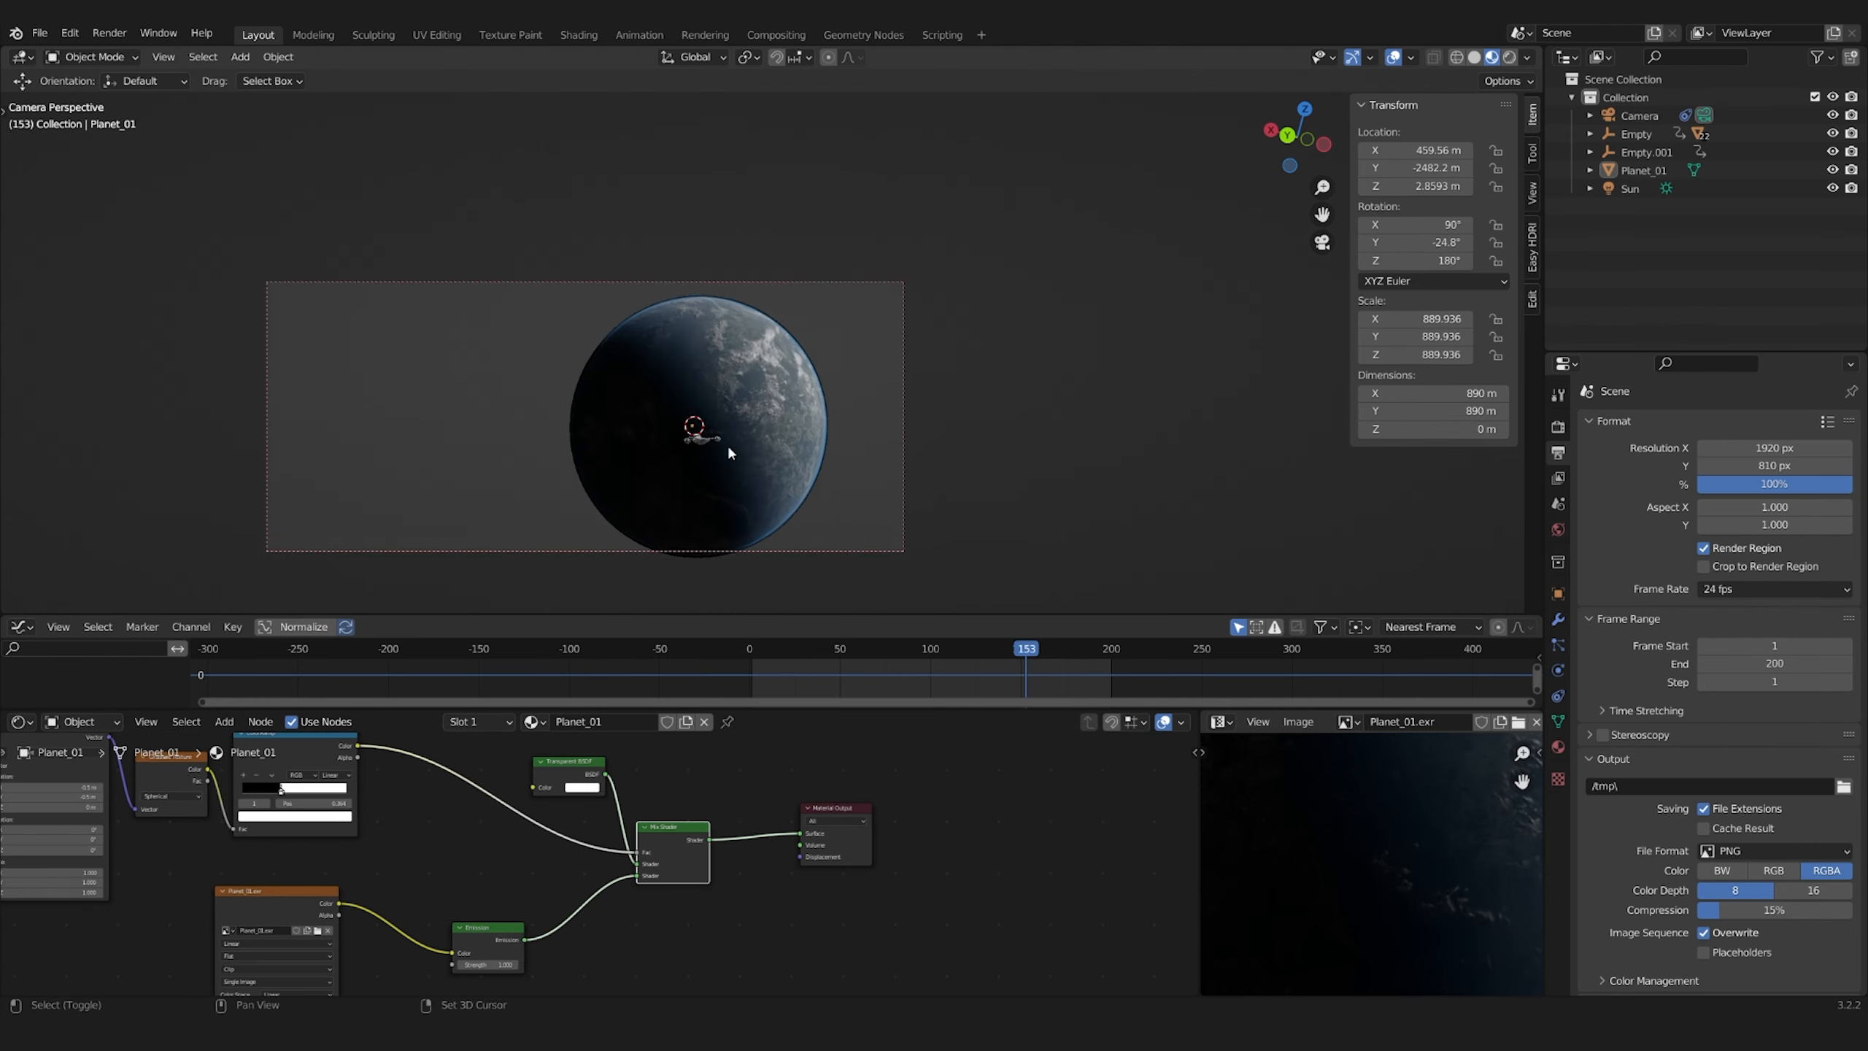
pyautogui.hotkey('ctrl', 's')
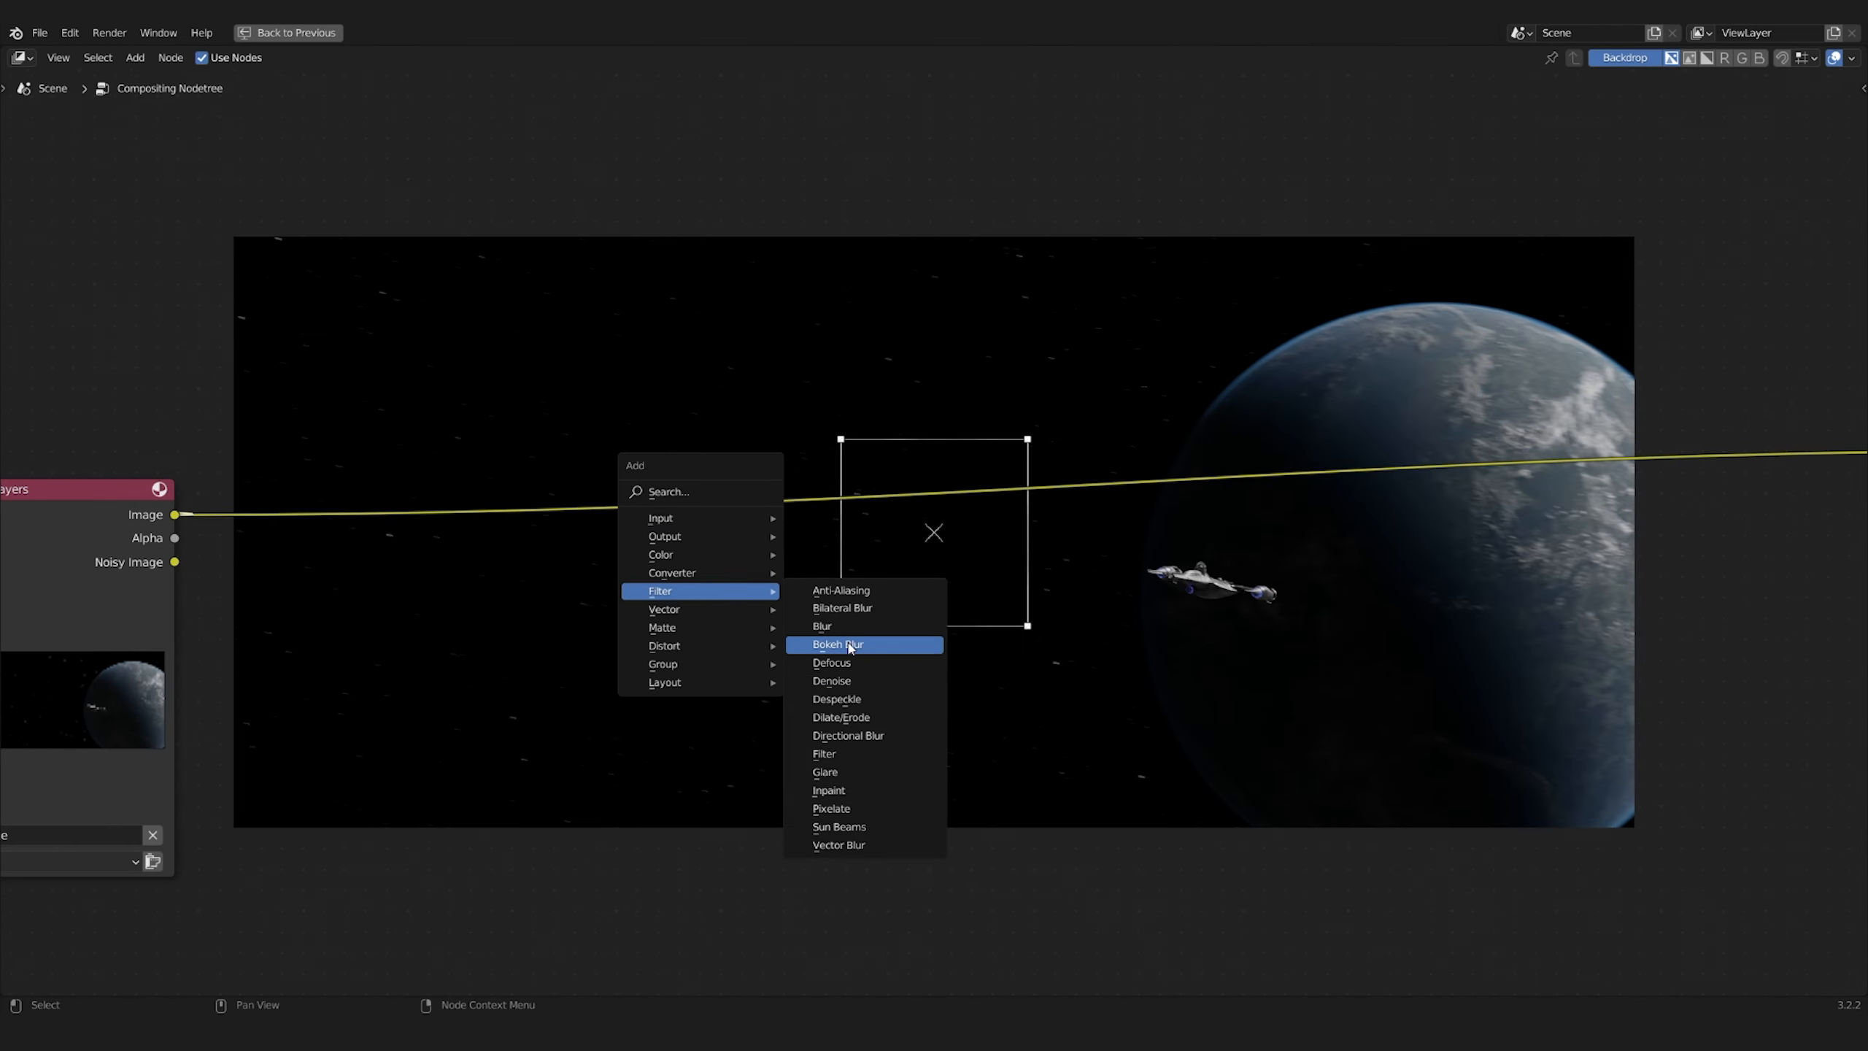
# Insert a Glare node between Render Layers and Composite and show its output on the backdrop through a Viewer node
pyautogui.click(868, 646)
pyautogui.click(616, 512)
pyautogui.scroll(-3, 616, 511)
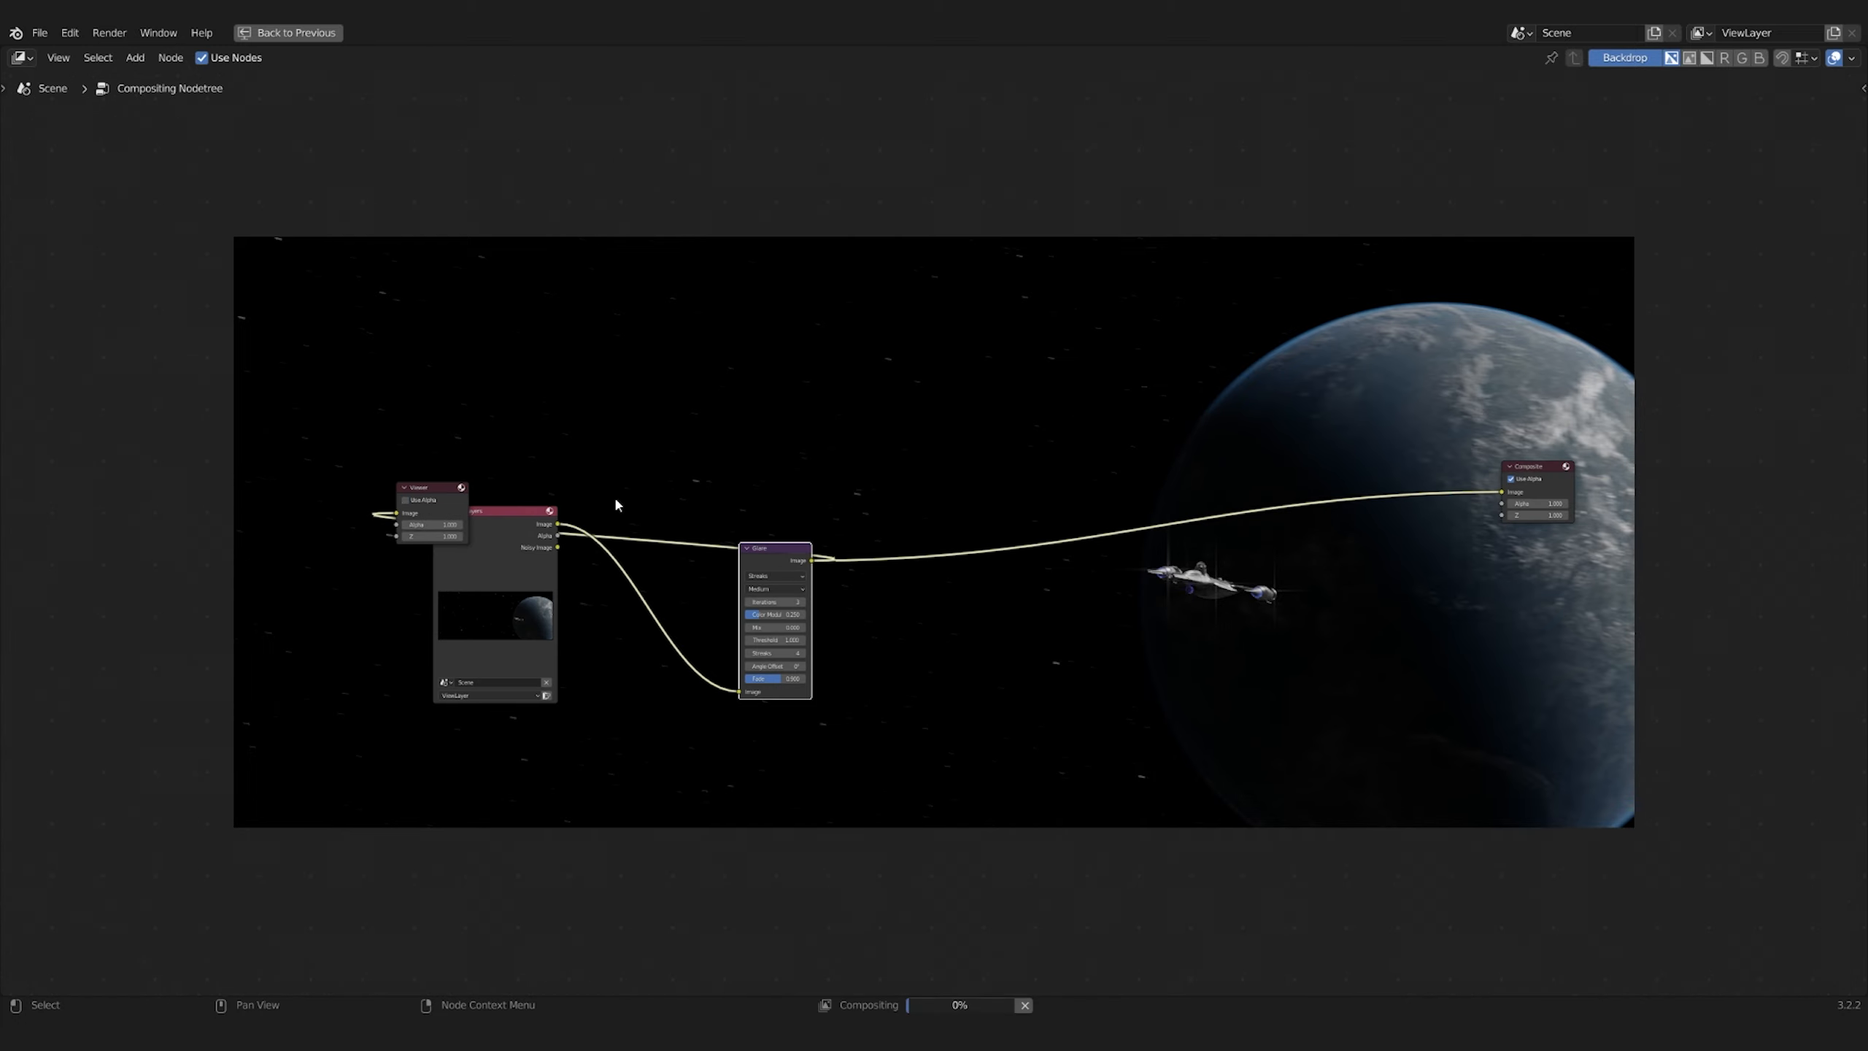
# Set the Glare node to Fog Glow with a threshold of 0.2 and mute it for comparison
pyautogui.scroll(3, 612, 495)
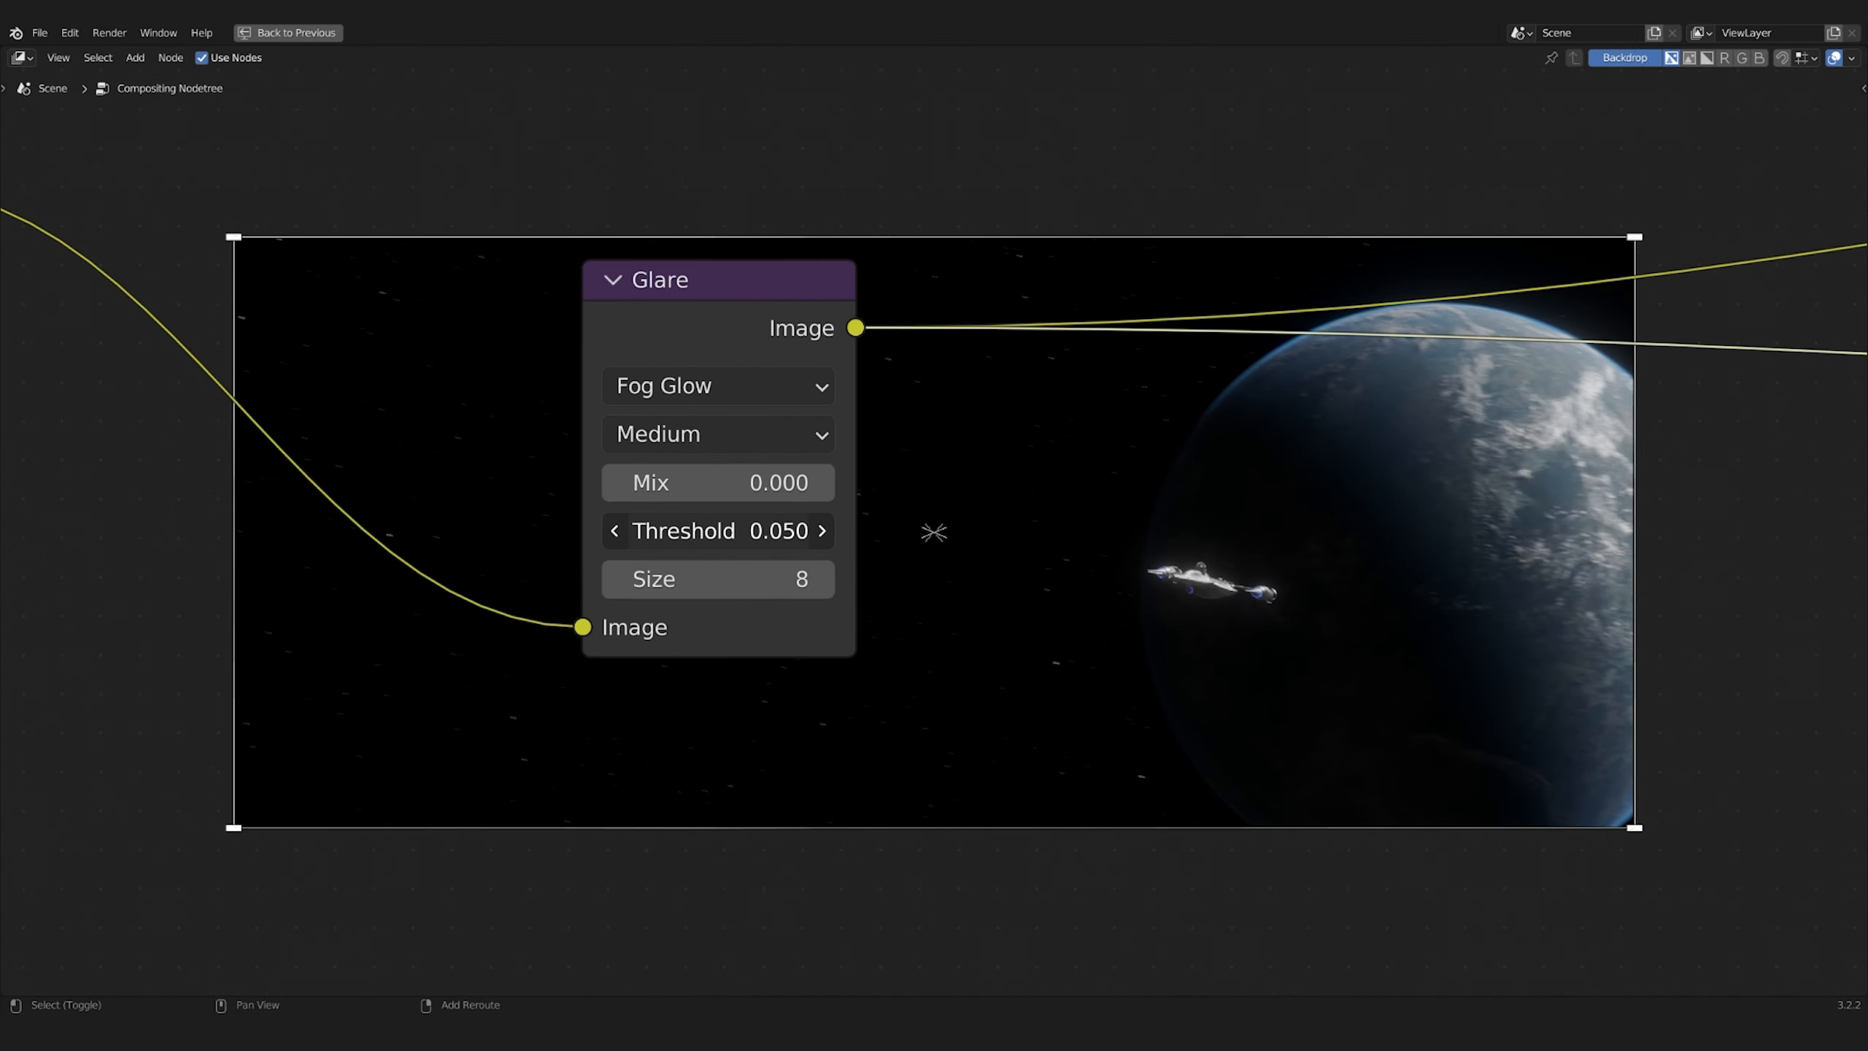
pyautogui.moveTo(765, 533)
pyautogui.mouseDown()
pyautogui.moveTo(809, 533)
pyautogui.moveTo(765, 536)
pyautogui.mouseUp()
pyautogui.write('2')
pyautogui.press('Return')
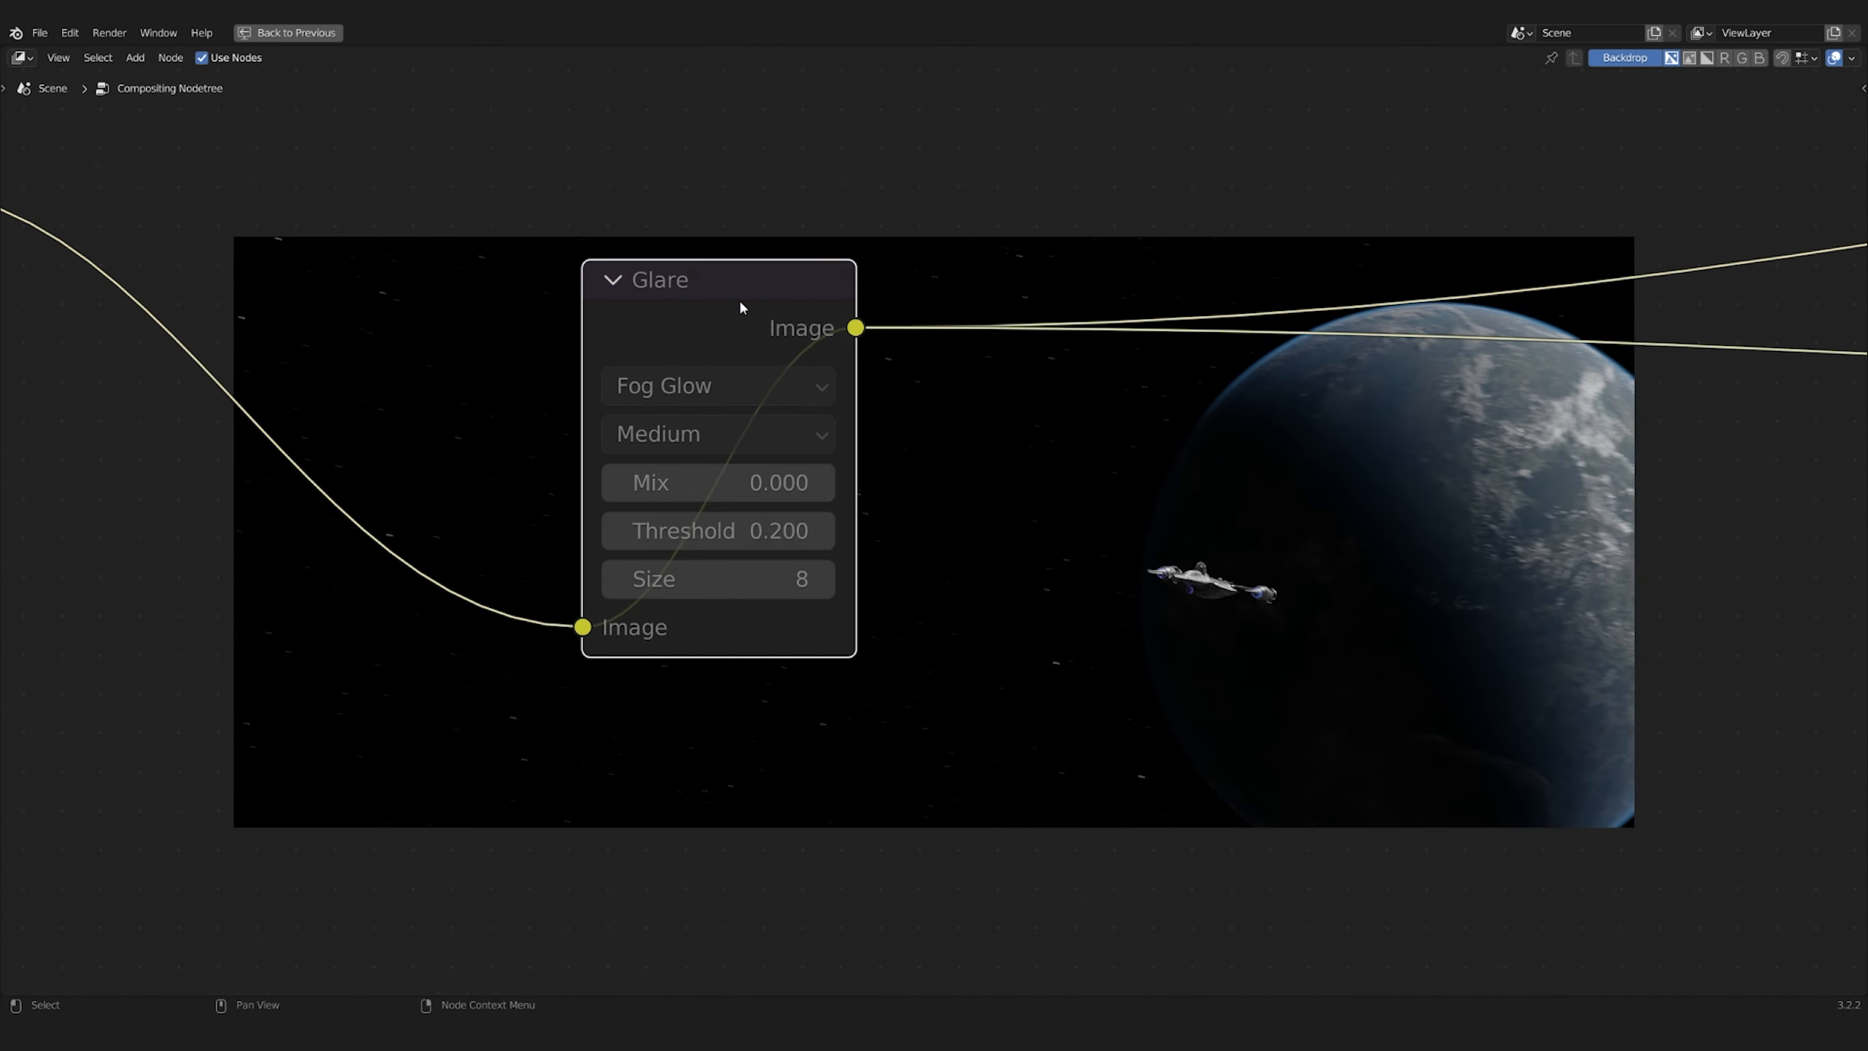
pyautogui.scroll(-4, 978, 454)
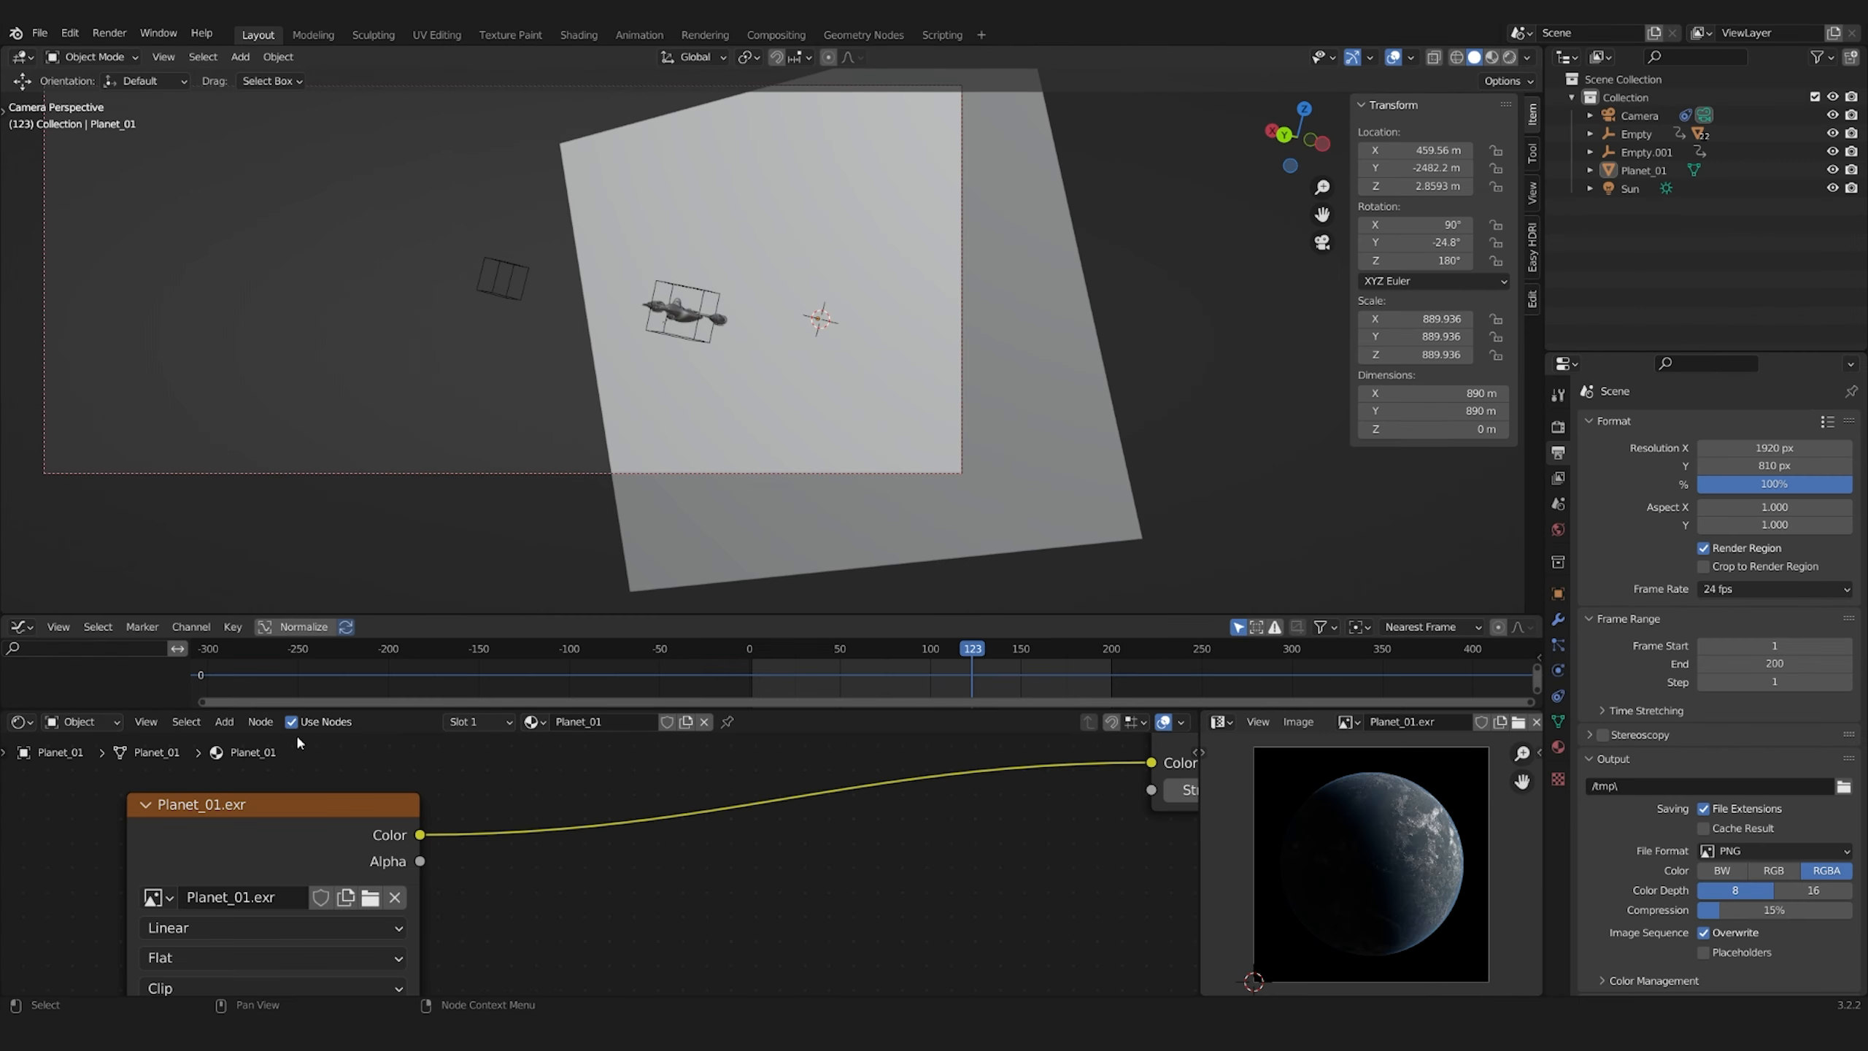
# Render frame 123 of the planet scene, and start another render of the same frame
pyautogui.scroll(4, 588, 847)
pyautogui.press('F12')
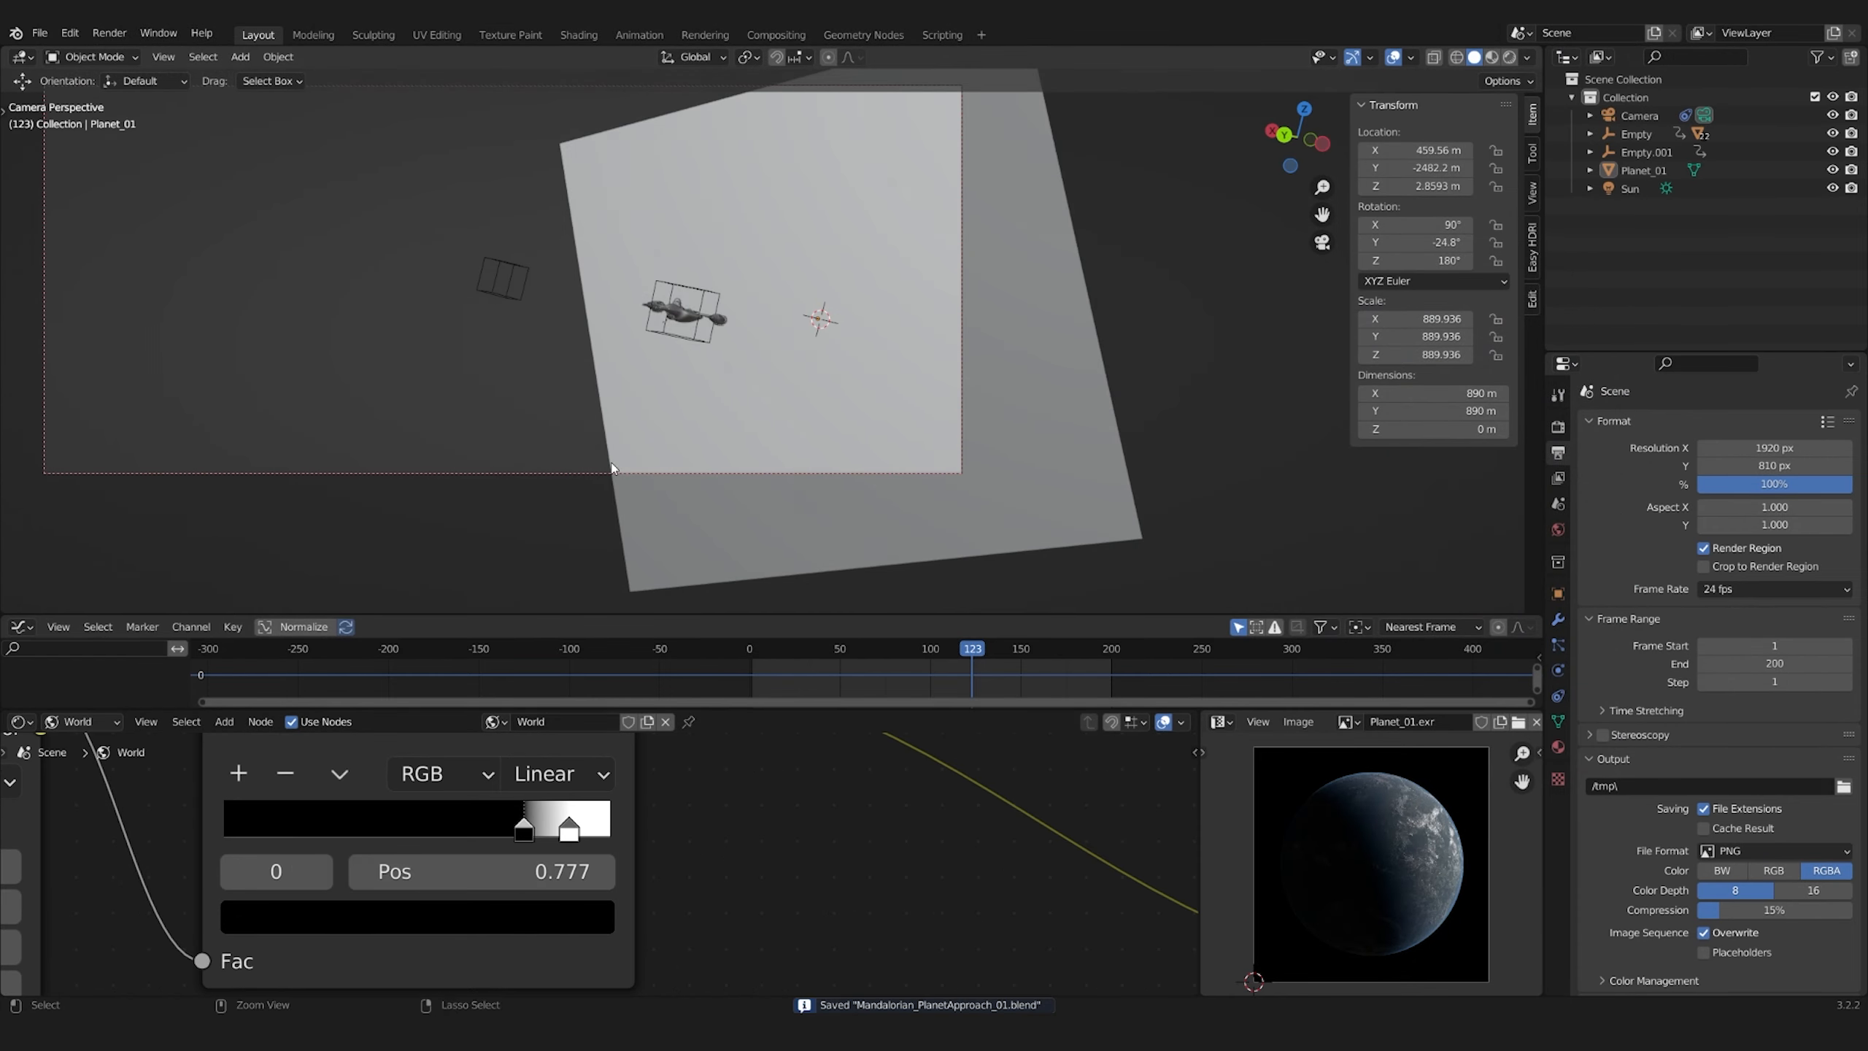
pyautogui.press('F12')
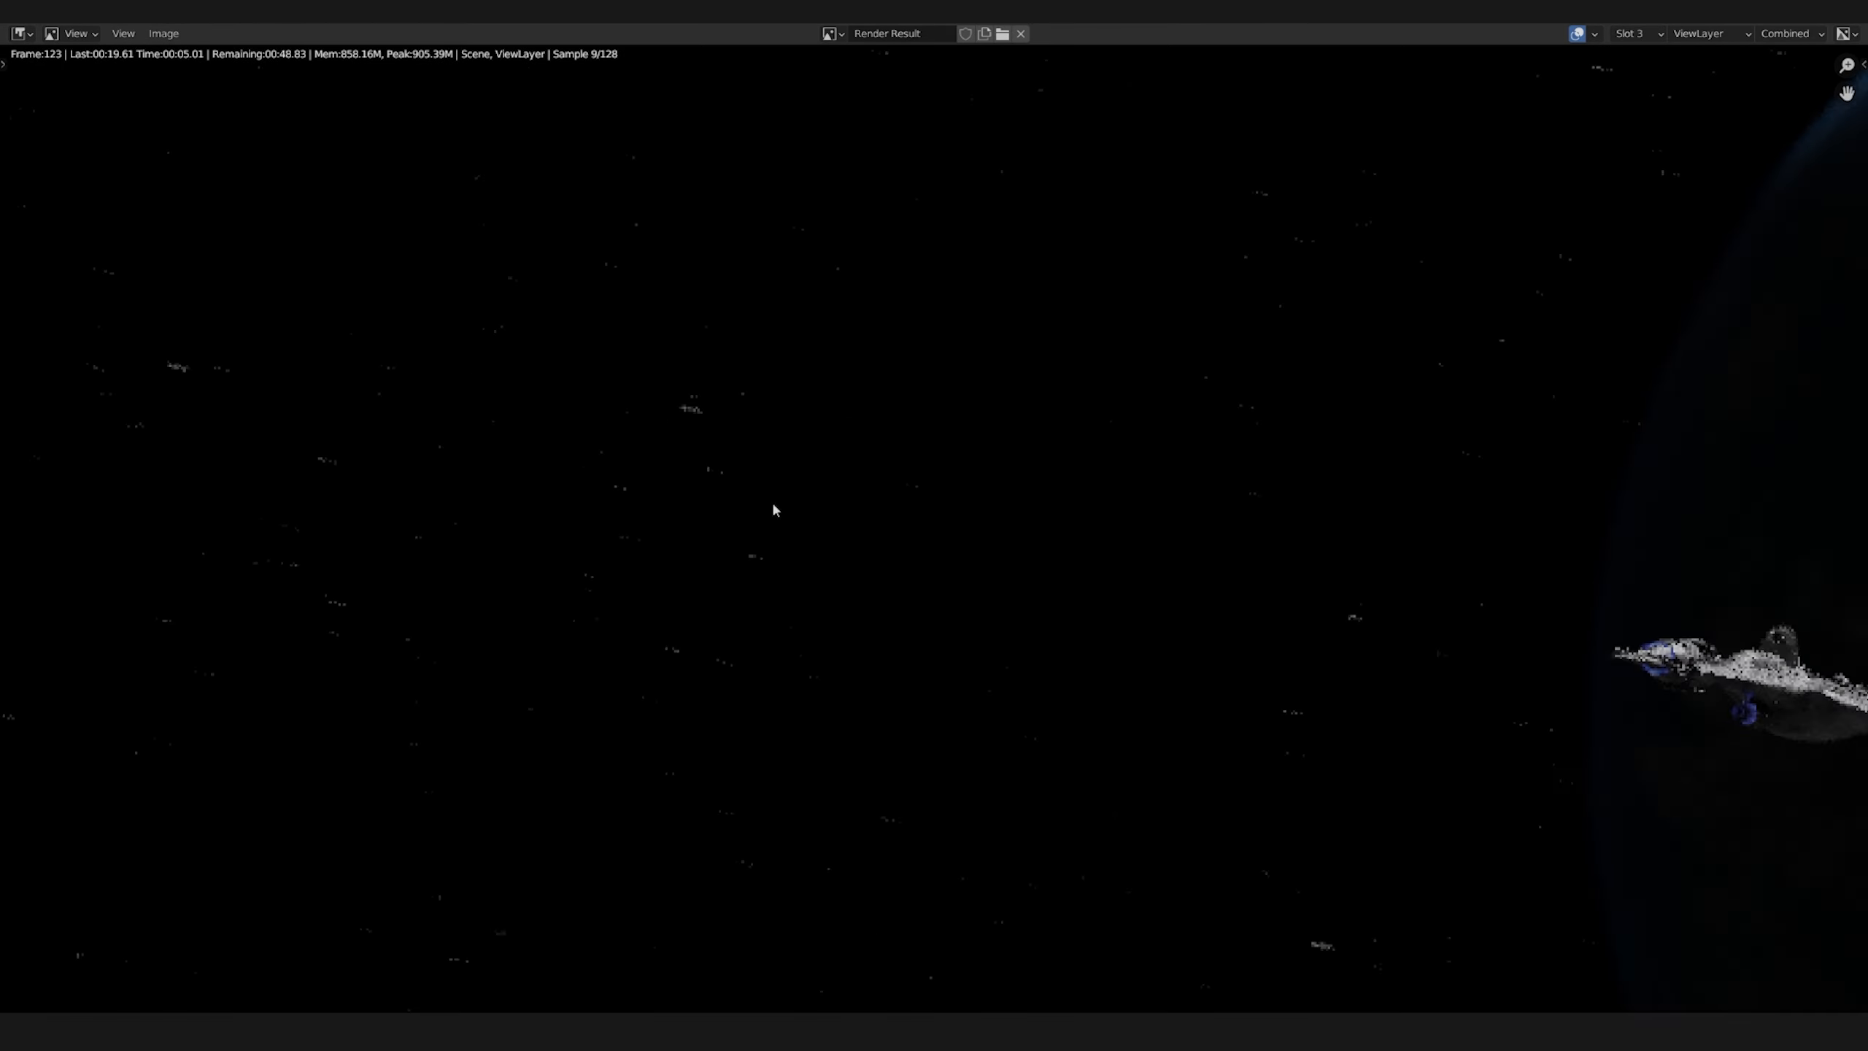